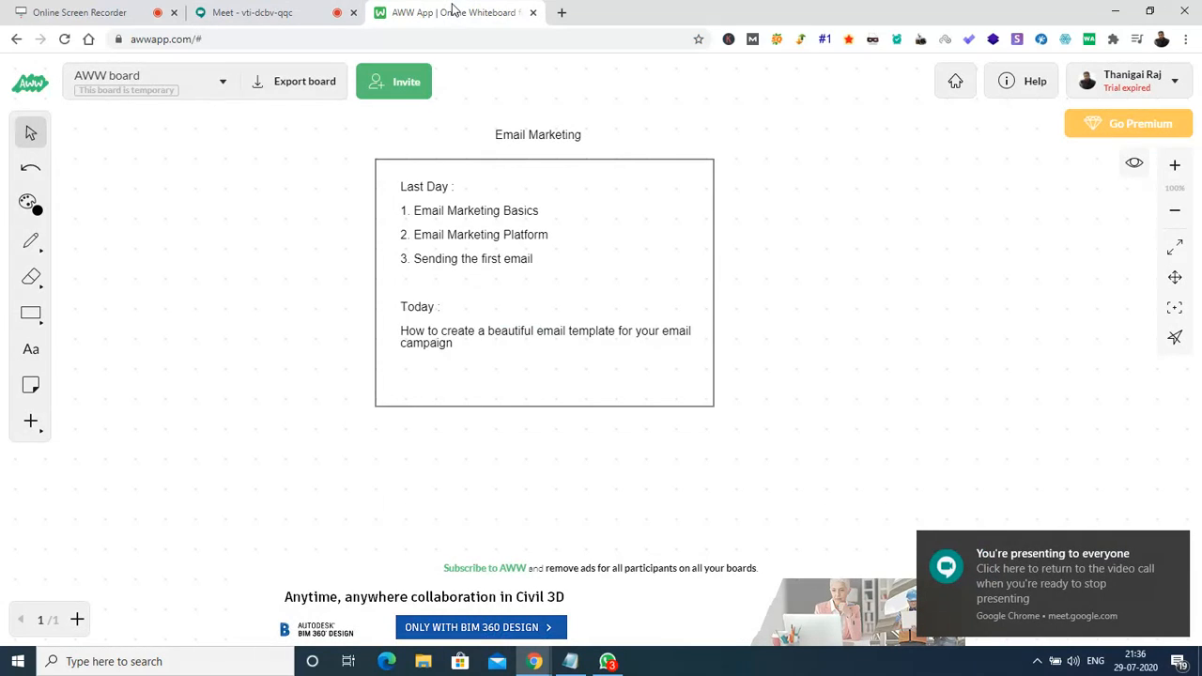
# Dismiss Chrome's 'You're presenting to everyone' notice to reveal the Email Marketing recap board.
pyautogui.click(1176, 547)
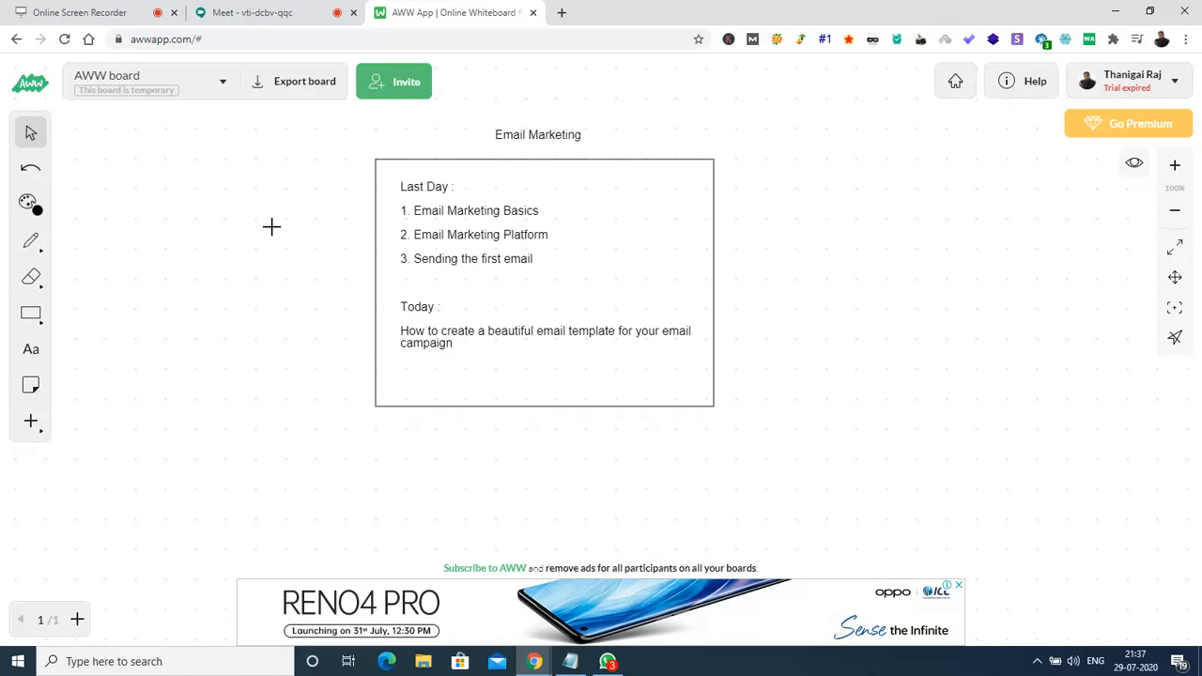
# Admit the waiting participant into the Google Meet call, then return to the AWW whiteboard.
pyautogui.click(252, 12)
pyautogui.click(748, 393)
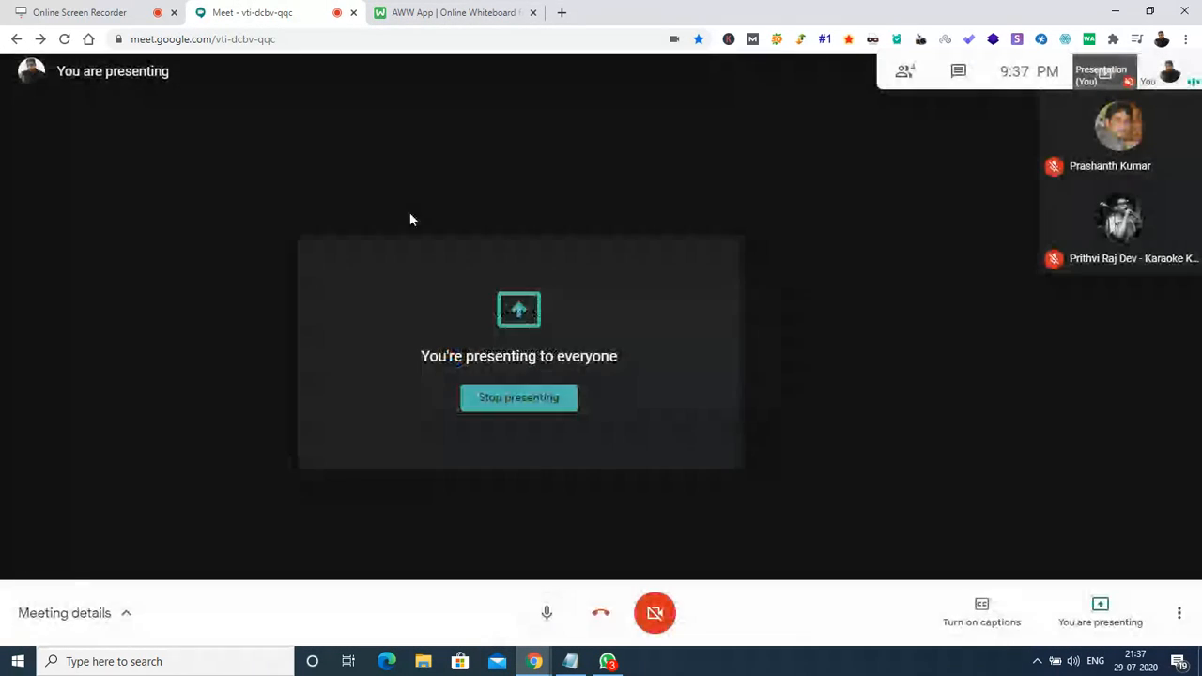
pyautogui.click(397, 10)
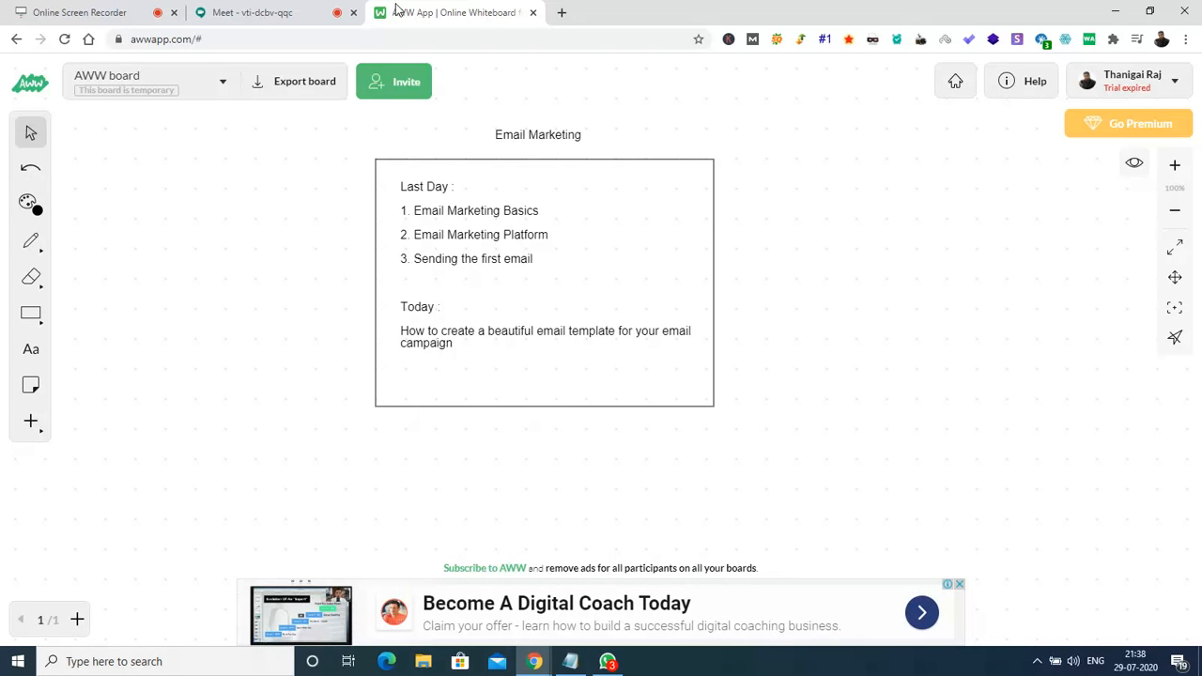
# Switch from the AWW whiteboard to the Google Meet call with a pending join request.
pyautogui.click(254, 9)
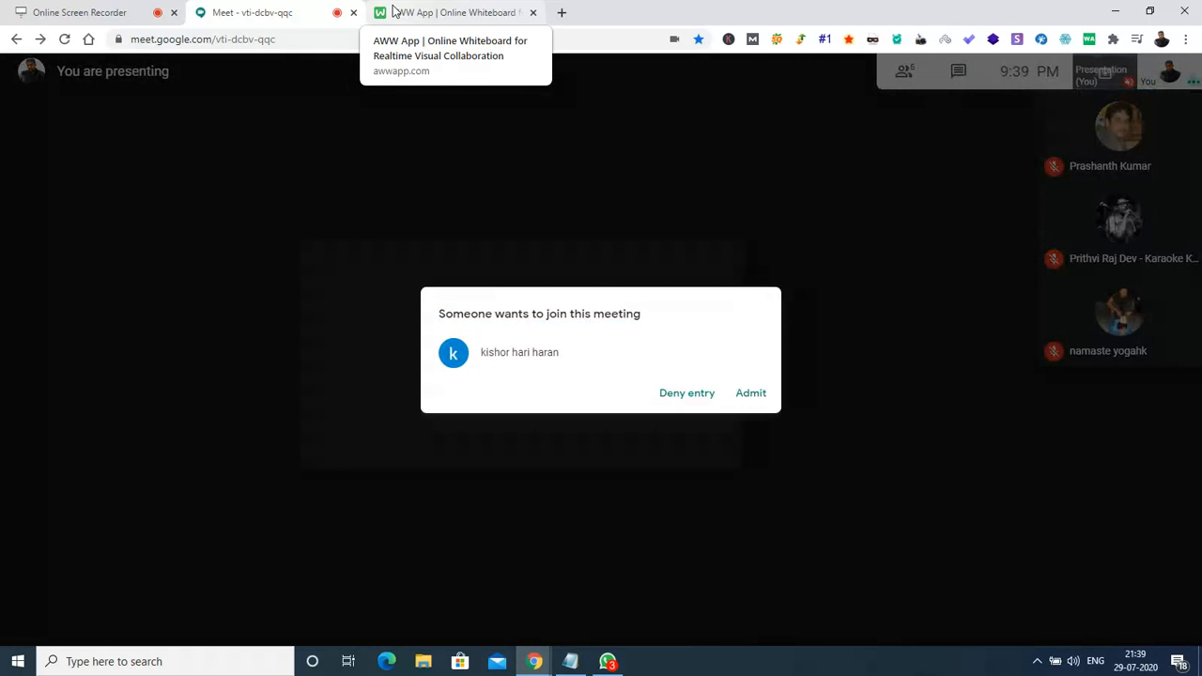
# Admit the second participant, return to the whiteboard, dismiss the sharing notice, and open a blank tab.
pyautogui.click(742, 396)
pyautogui.click(451, 12)
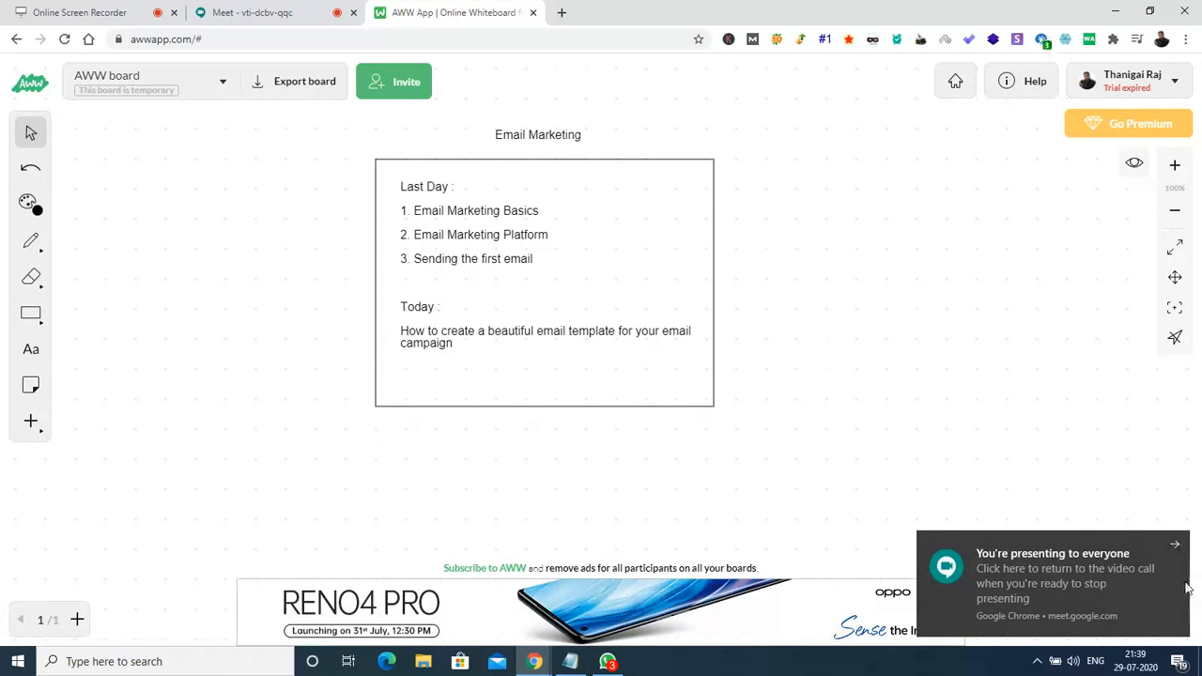
pyautogui.click(1174, 545)
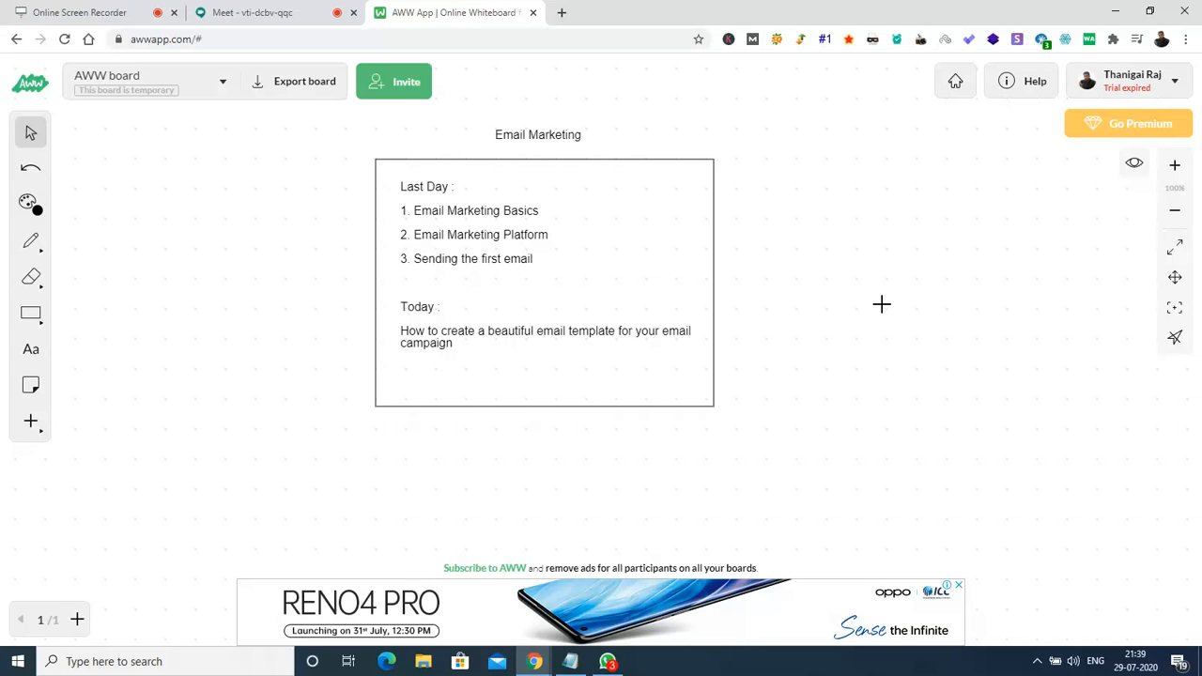
pyautogui.click(562, 12)
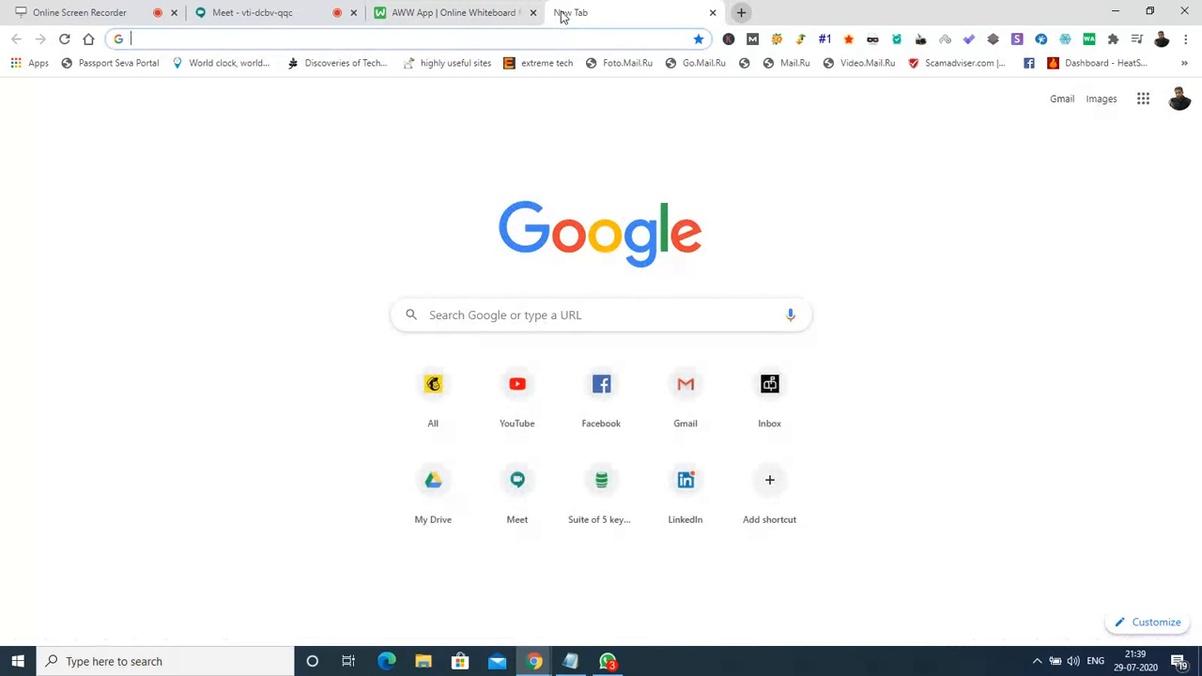
# Load mailchimp.com in the new tab, briefly checking the Meet call before returning to it.
pyautogui.write('mailchimp.com')
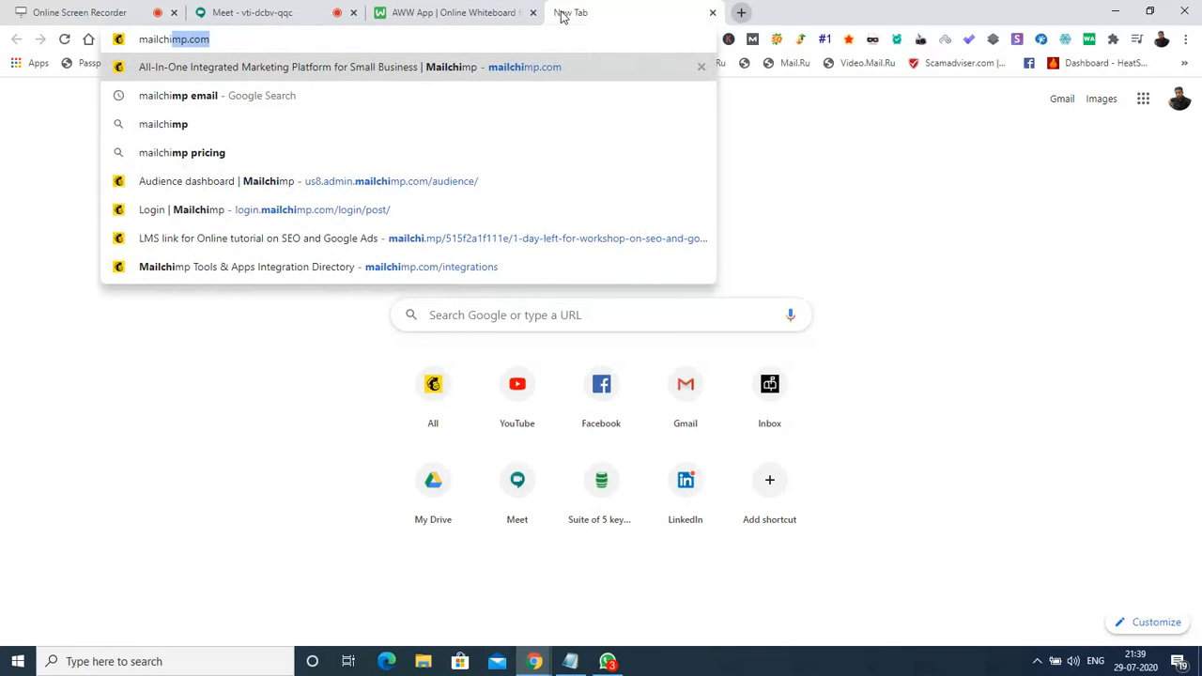
pyautogui.press('Return')
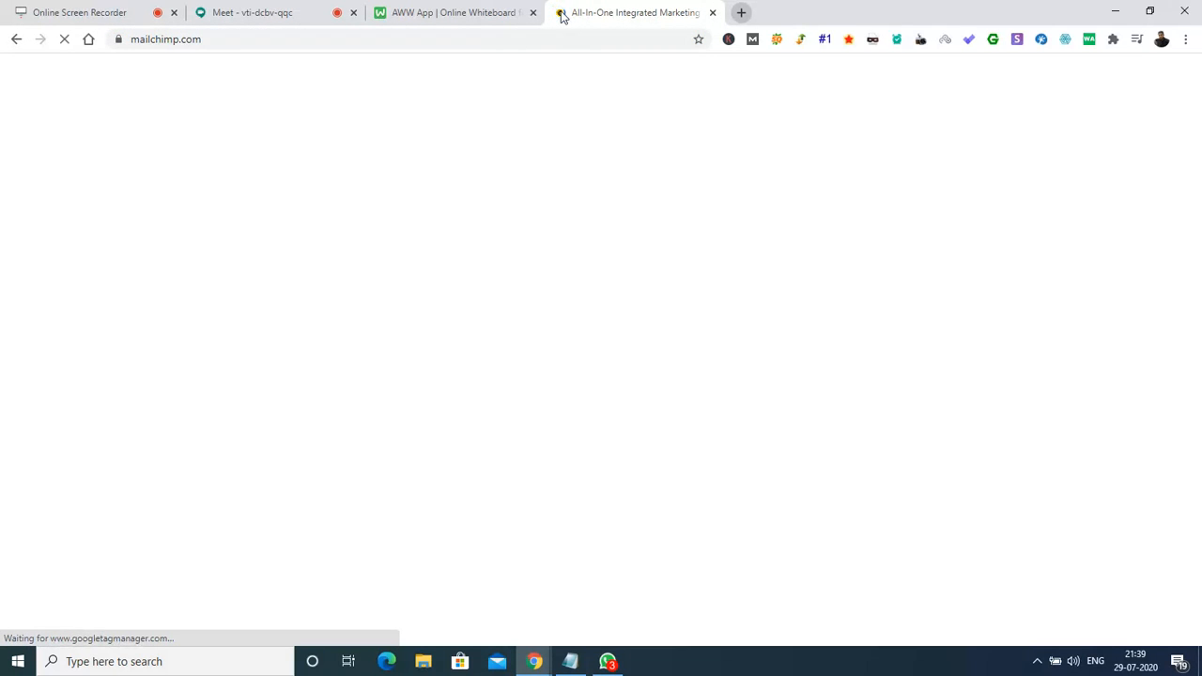
pyautogui.click(282, 12)
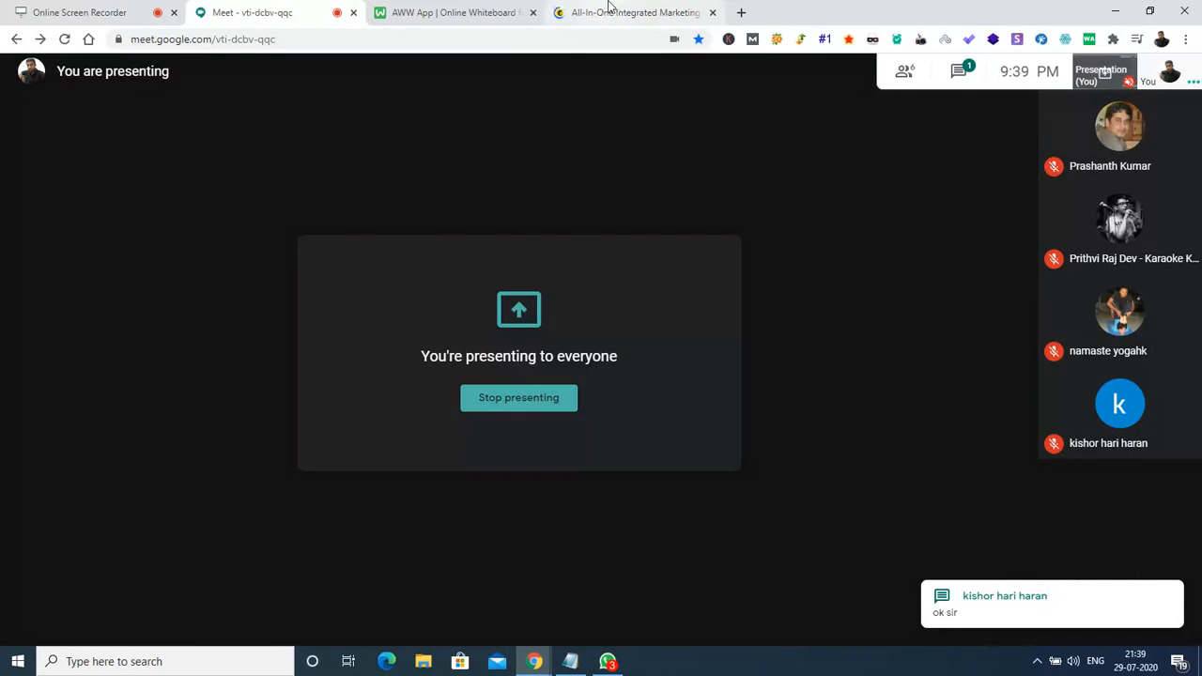
pyautogui.click(610, 11)
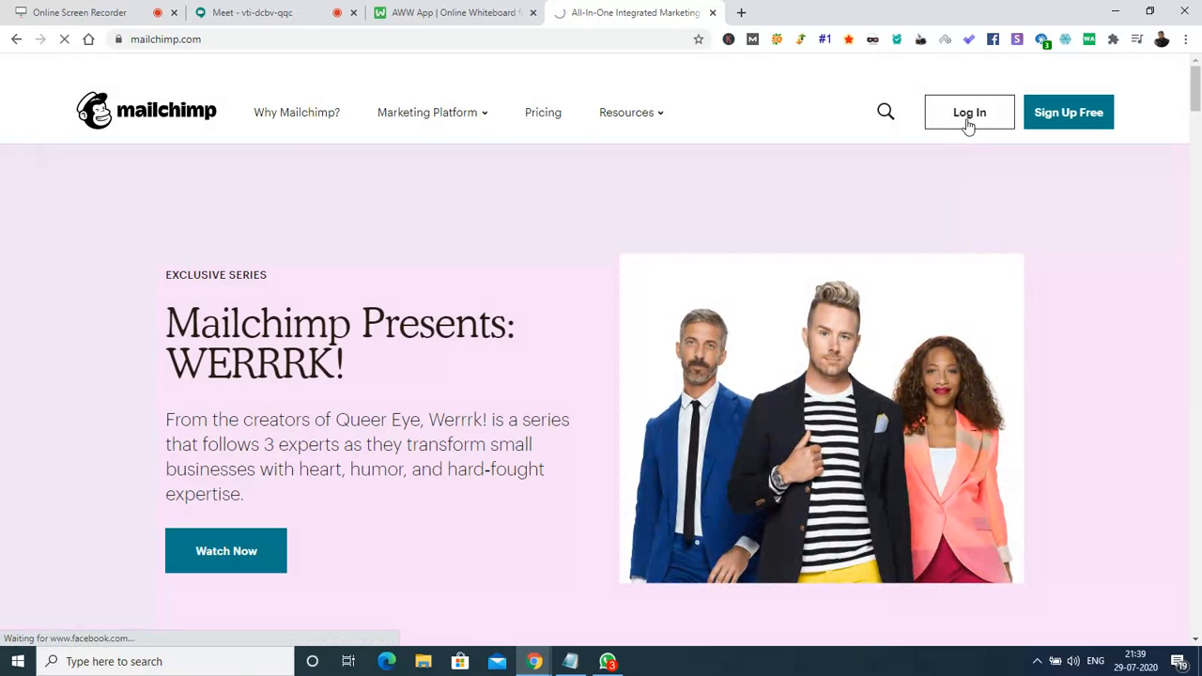
# Open Mailchimp's Log In page and sign in with the account username and password.
pyautogui.click(969, 126)
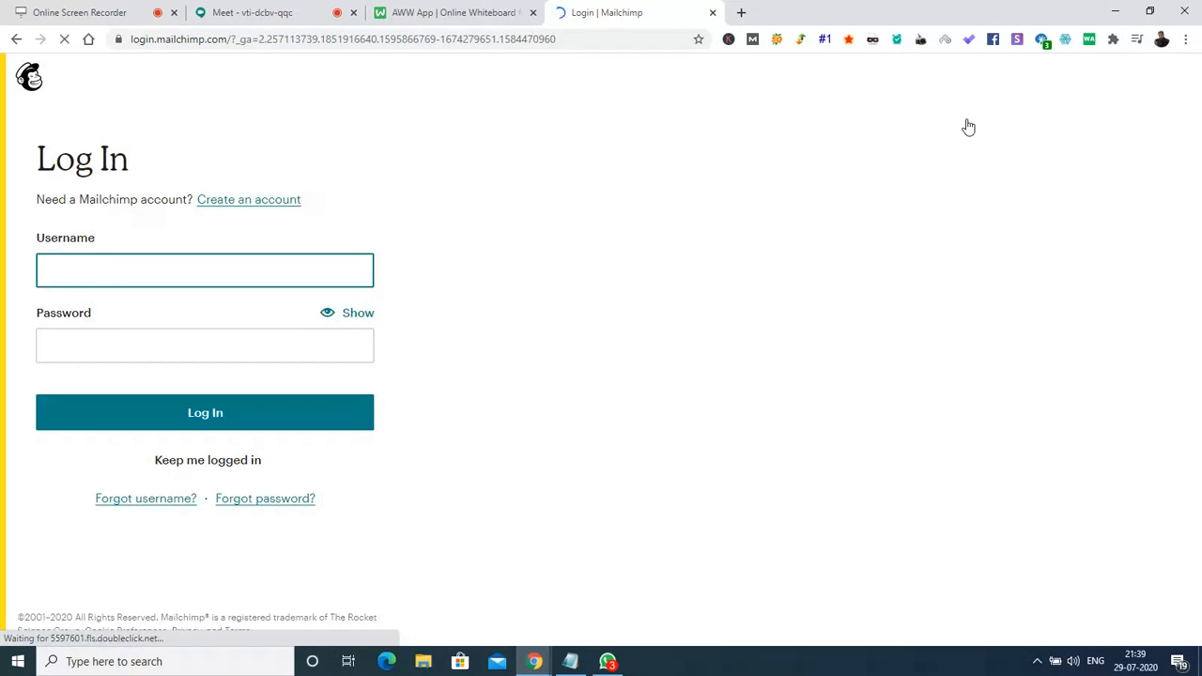
pyautogui.click(126, 263)
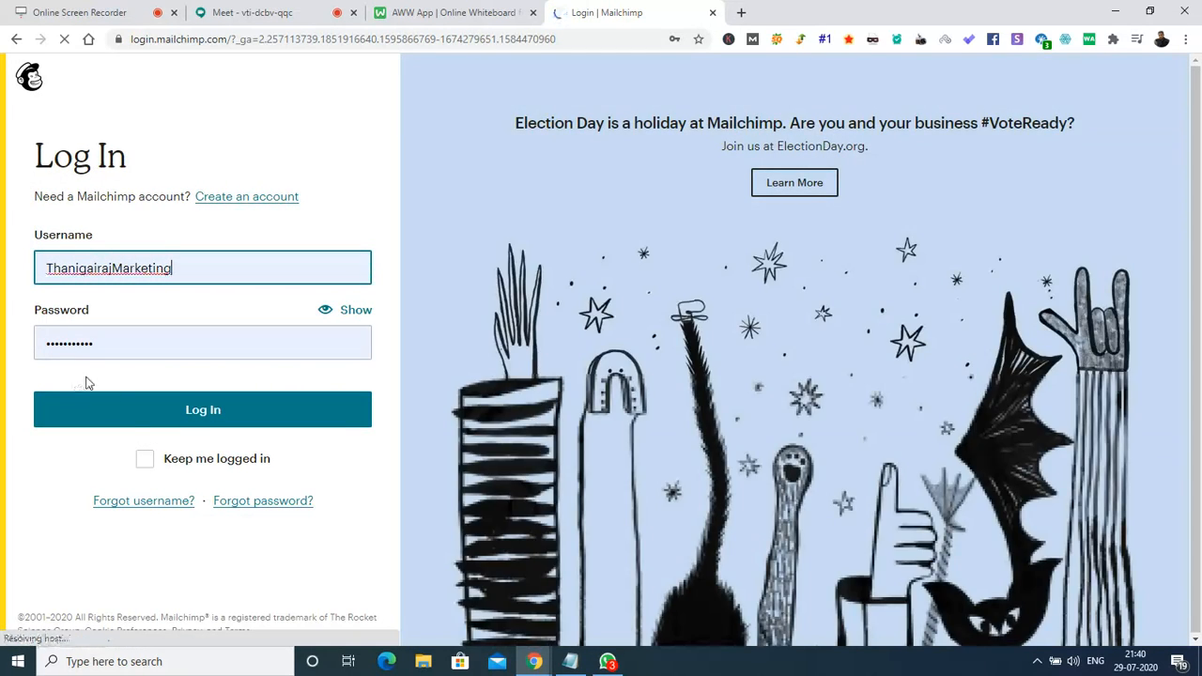
pyautogui.click(131, 419)
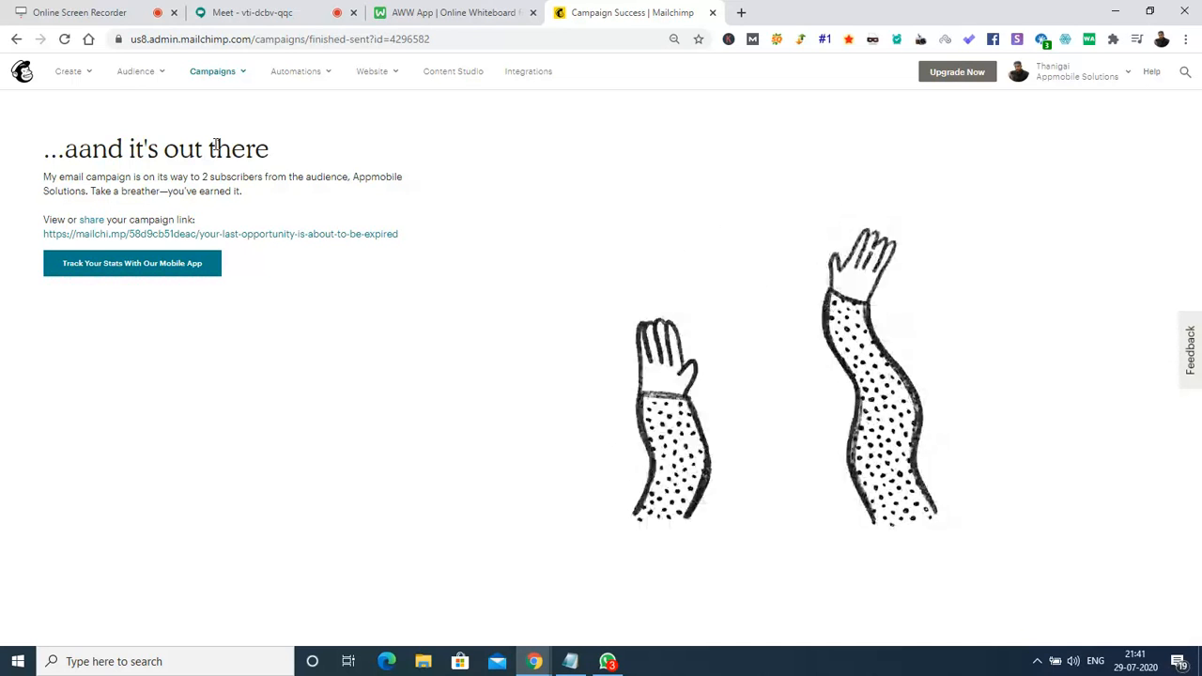
# Choose Email from the Create menu to start a new Regular campaign.
pyautogui.click(71, 71)
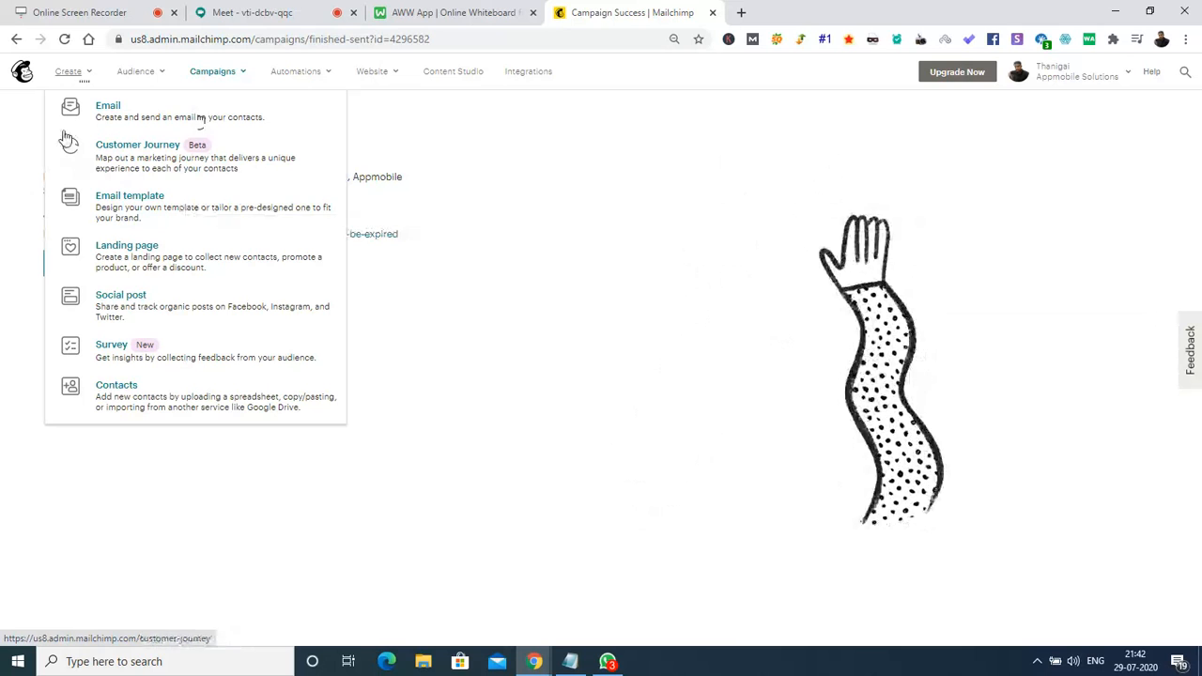
pyautogui.click(149, 113)
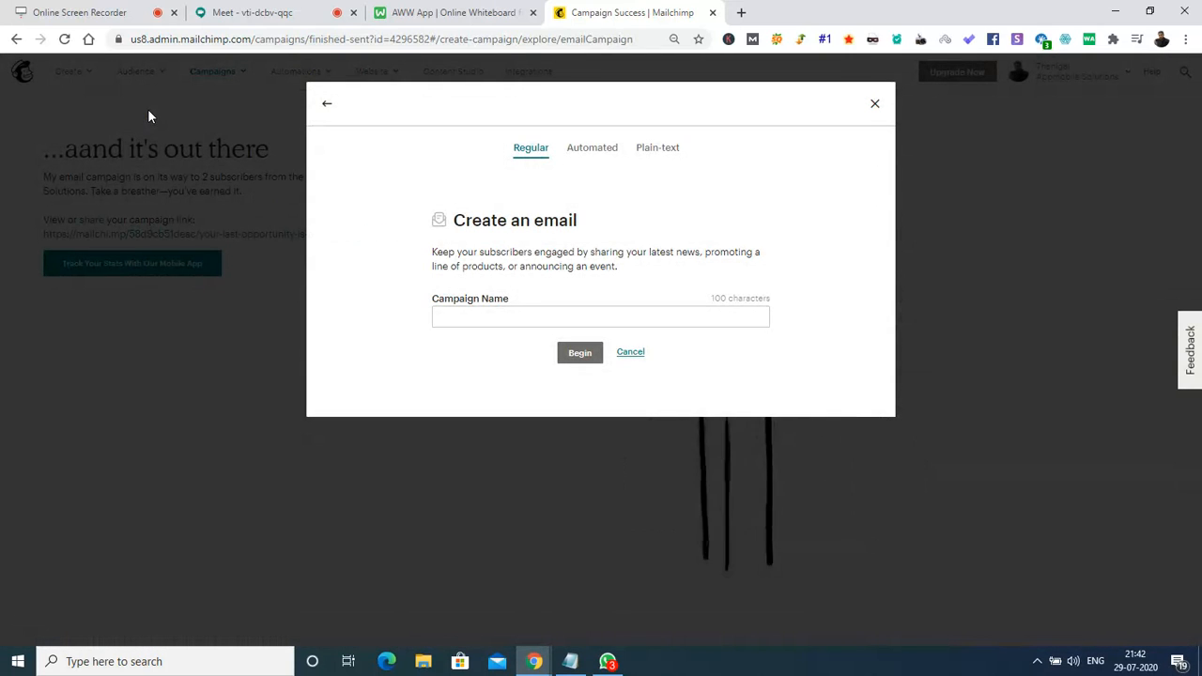
# Name the campaign 'My new email template' and begin its draft.
pyautogui.click(505, 318)
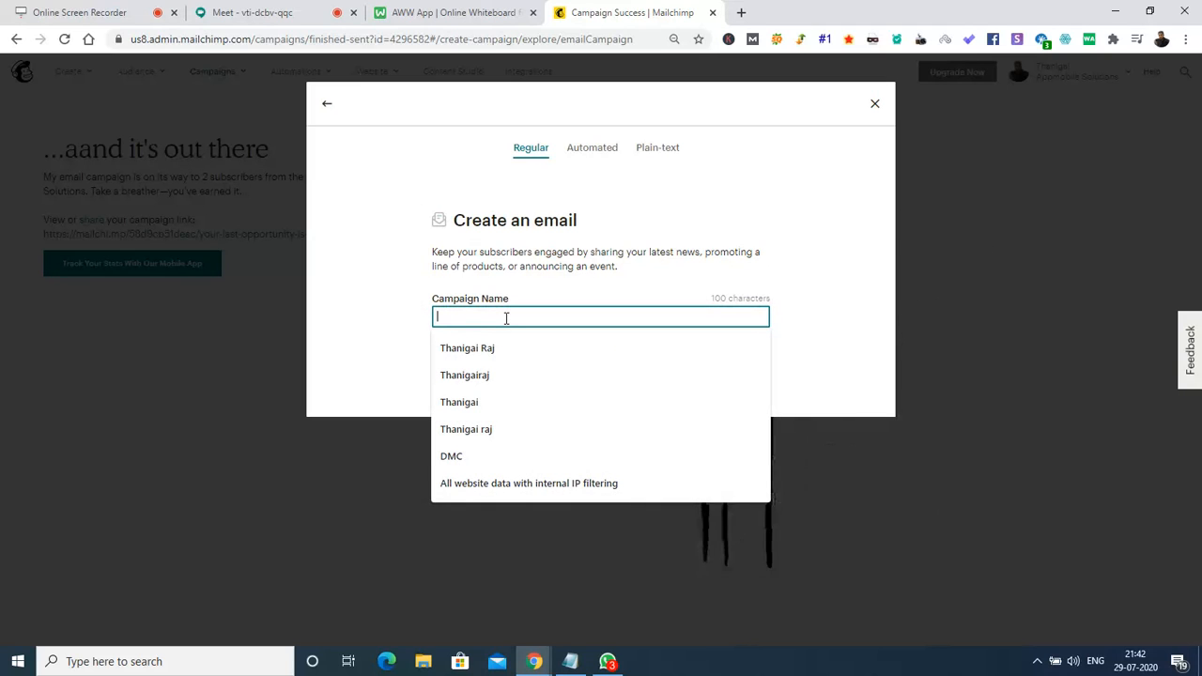
pyautogui.write('My ')
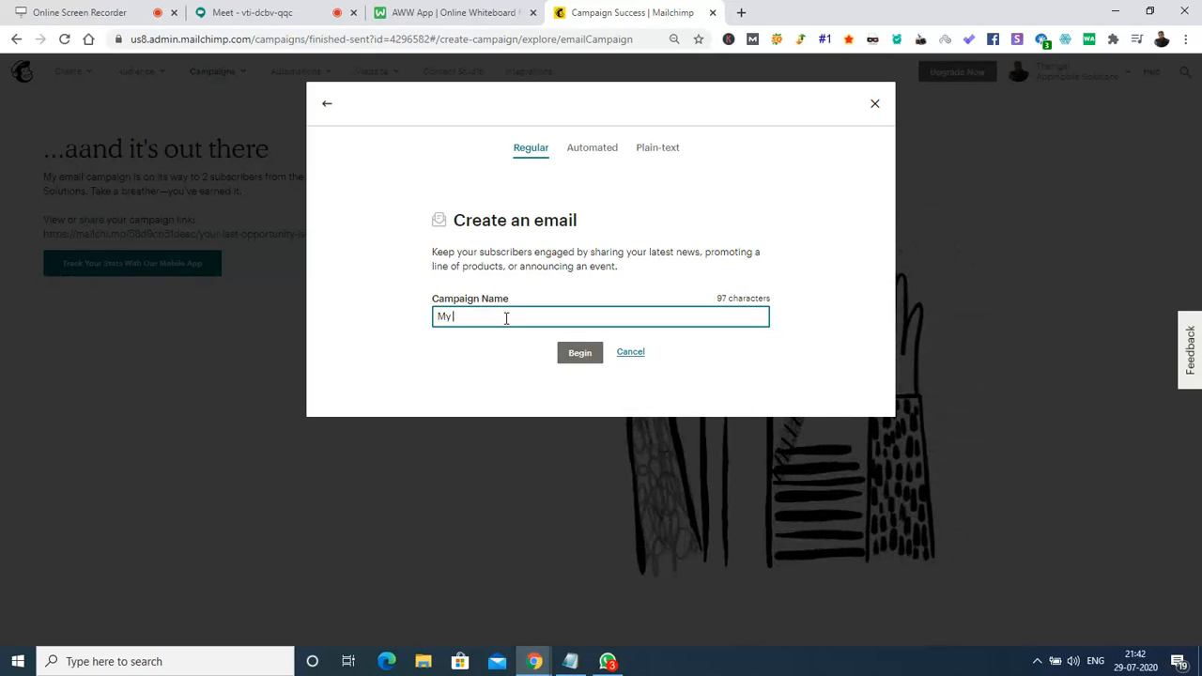
pyautogui.write('new email template')
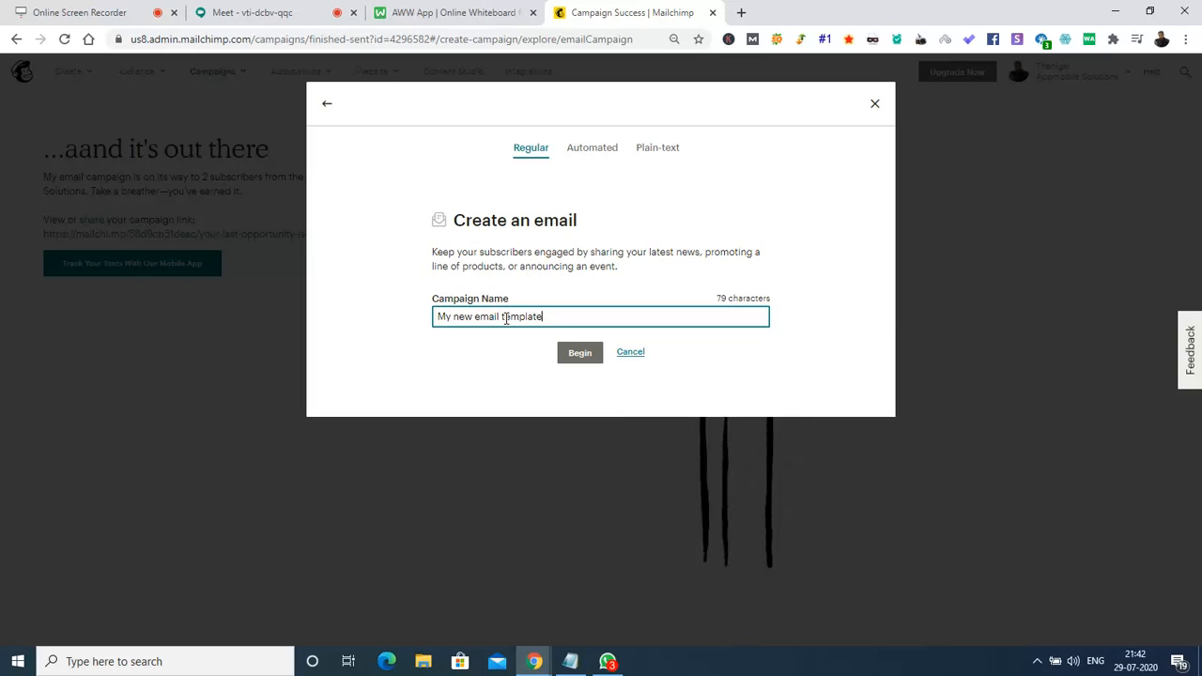
pyautogui.click(600, 362)
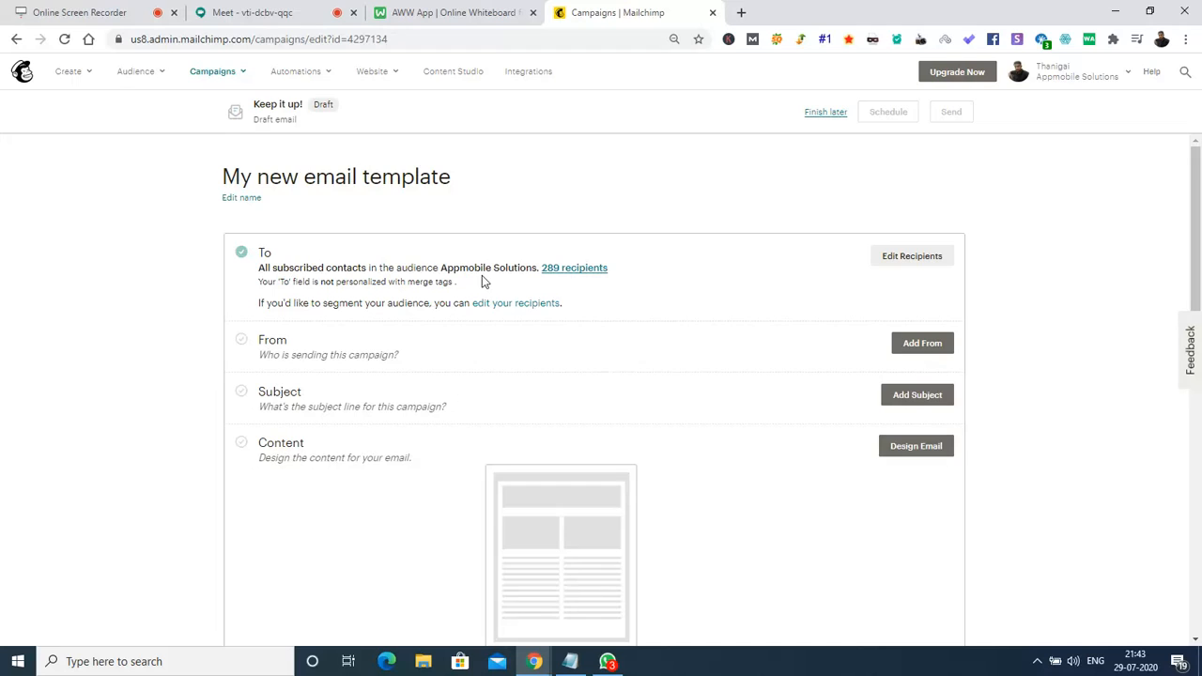
# Set the campaign recipients to Group or new segment using the Paste Emails option.
pyautogui.click(910, 269)
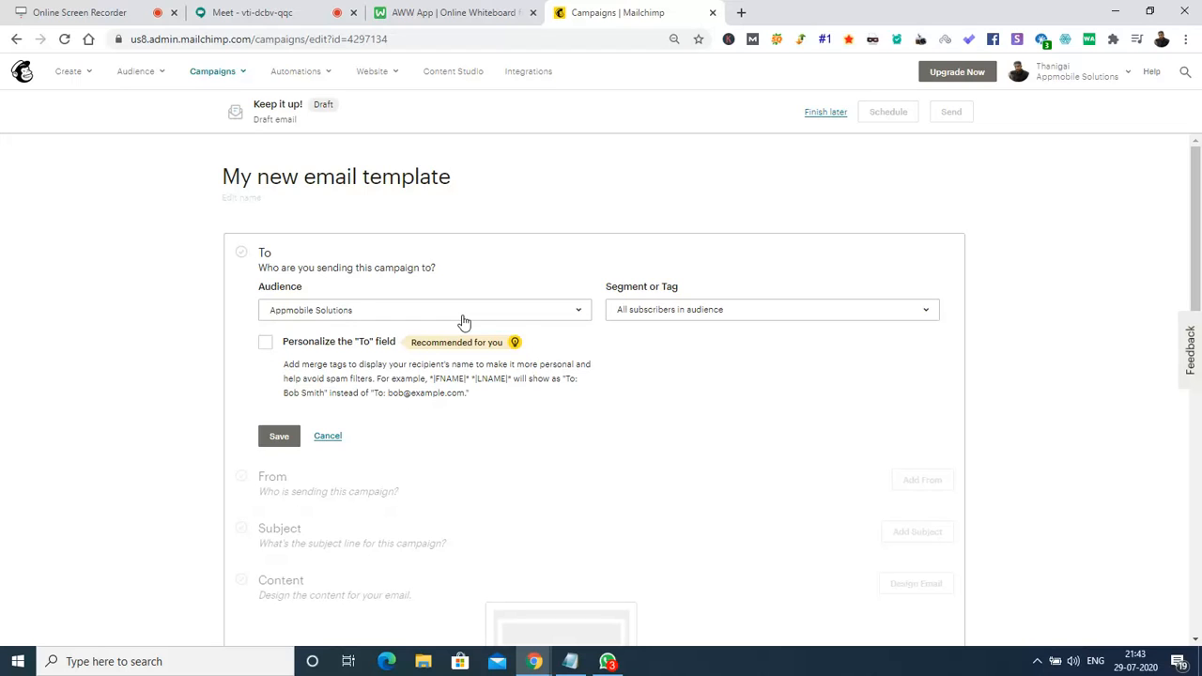
pyautogui.click(789, 323)
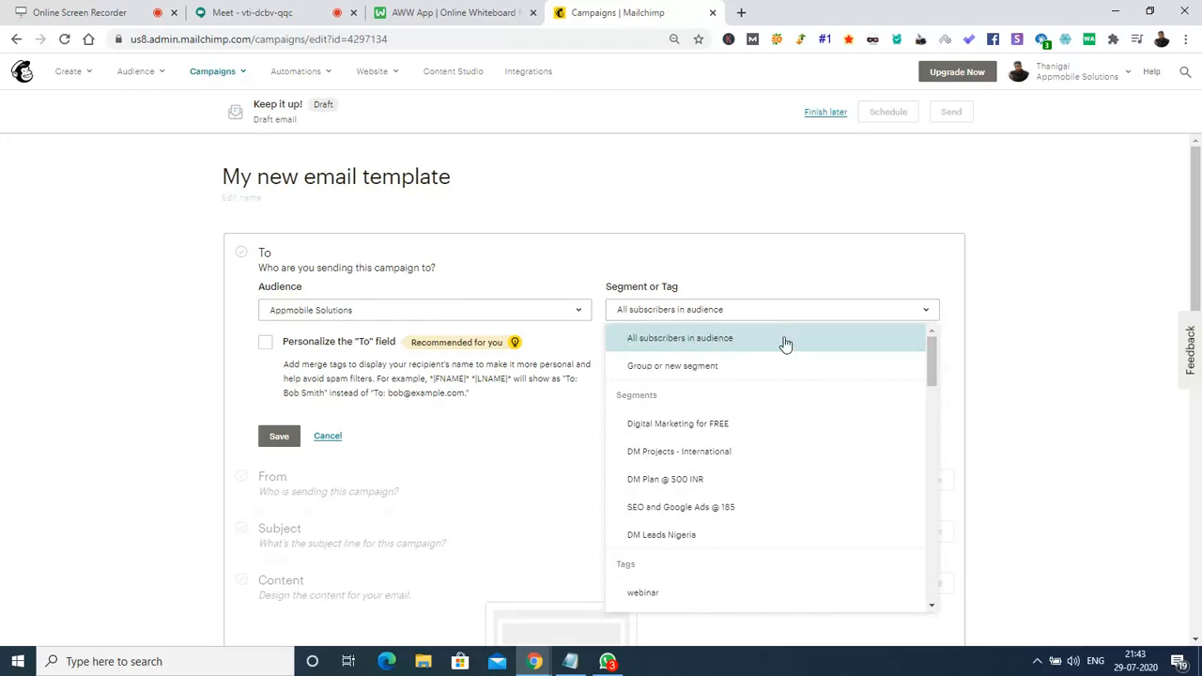
pyautogui.click(778, 374)
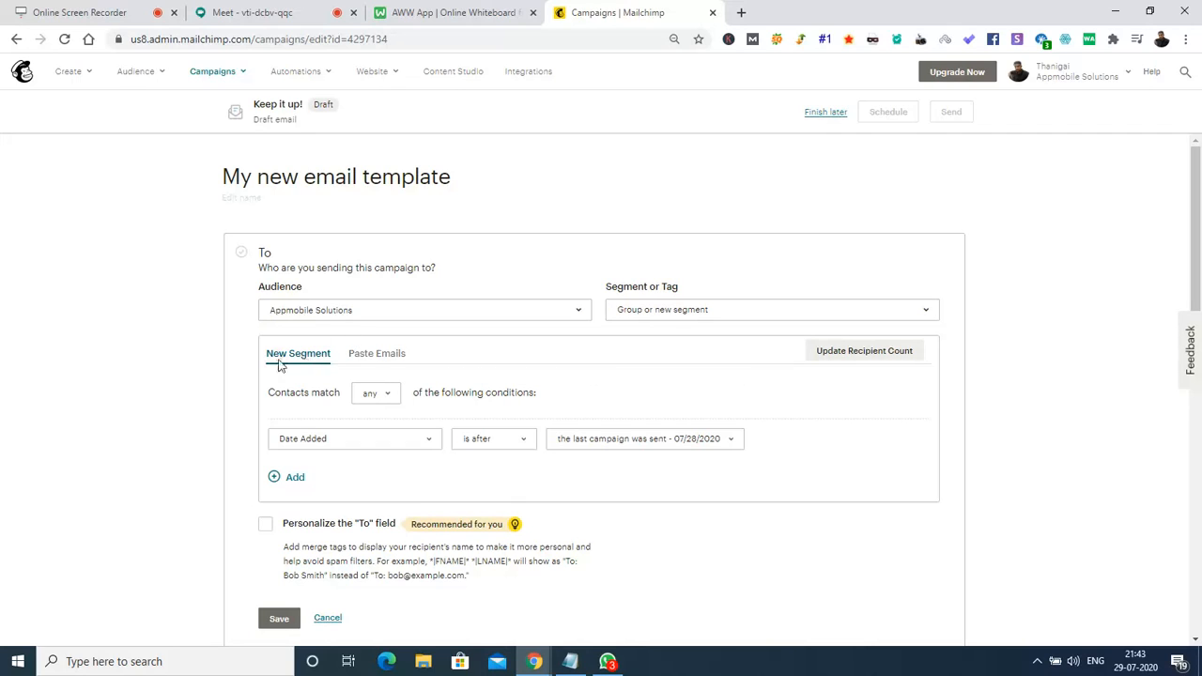
pyautogui.click(387, 357)
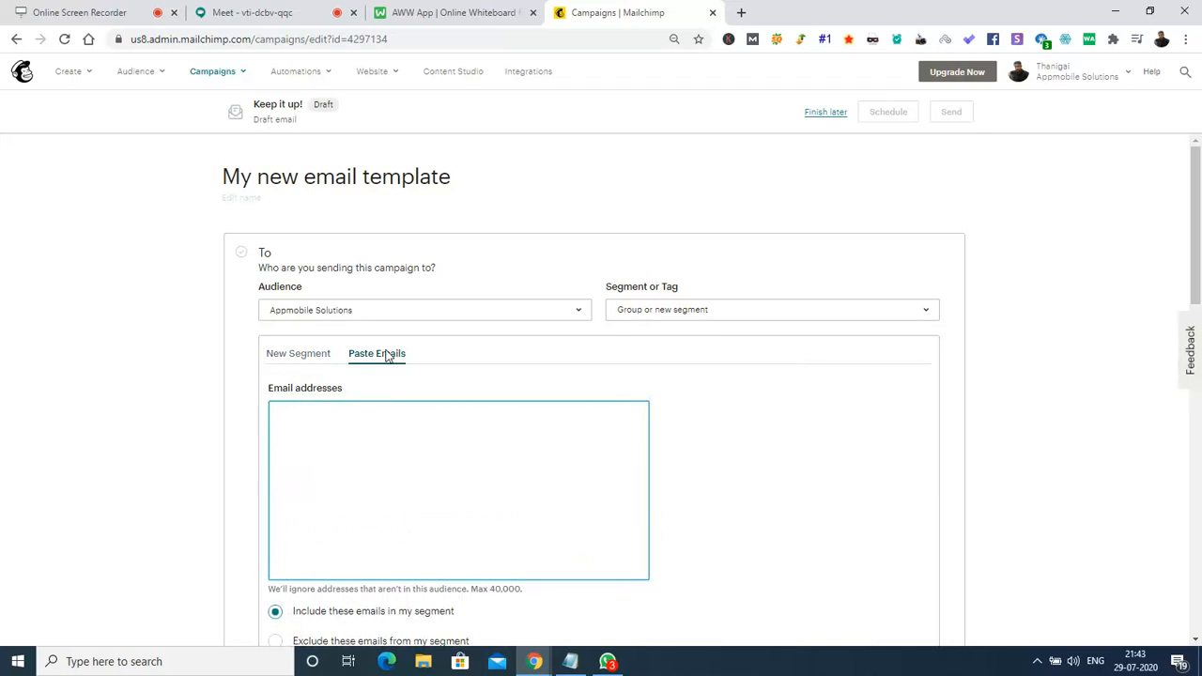
# Enter two recipient email addresses in the Paste Emails box, then switch to the Google Meet call.
pyautogui.click(349, 453)
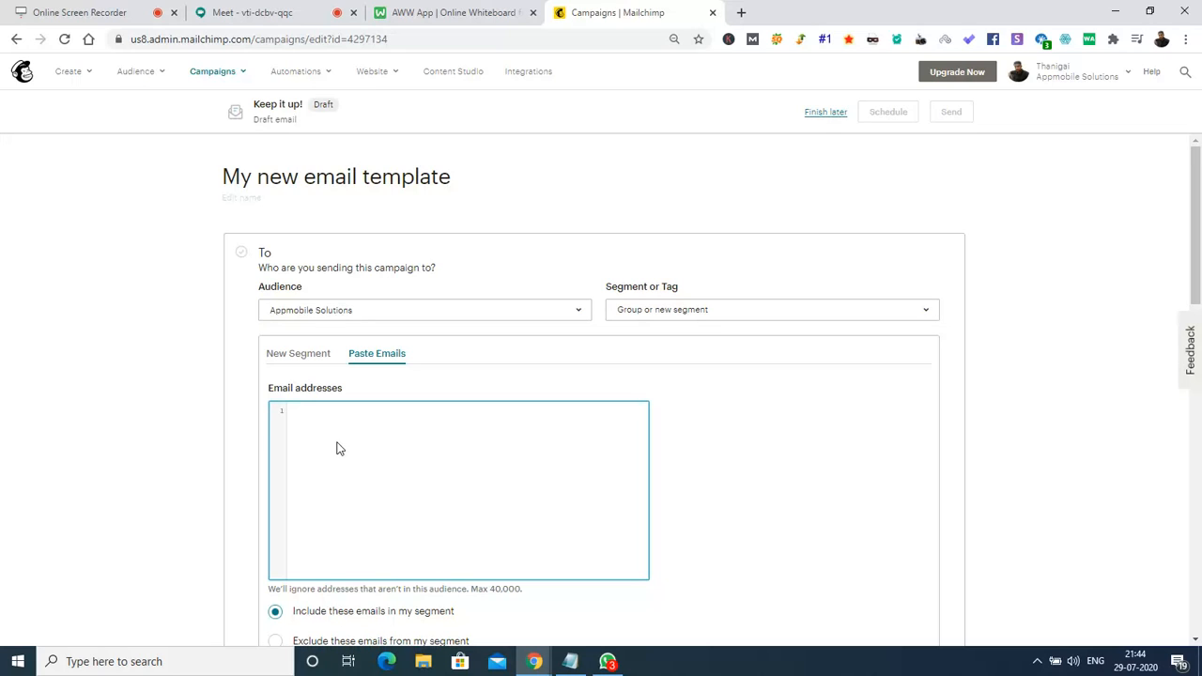
pyautogui.press('Return')
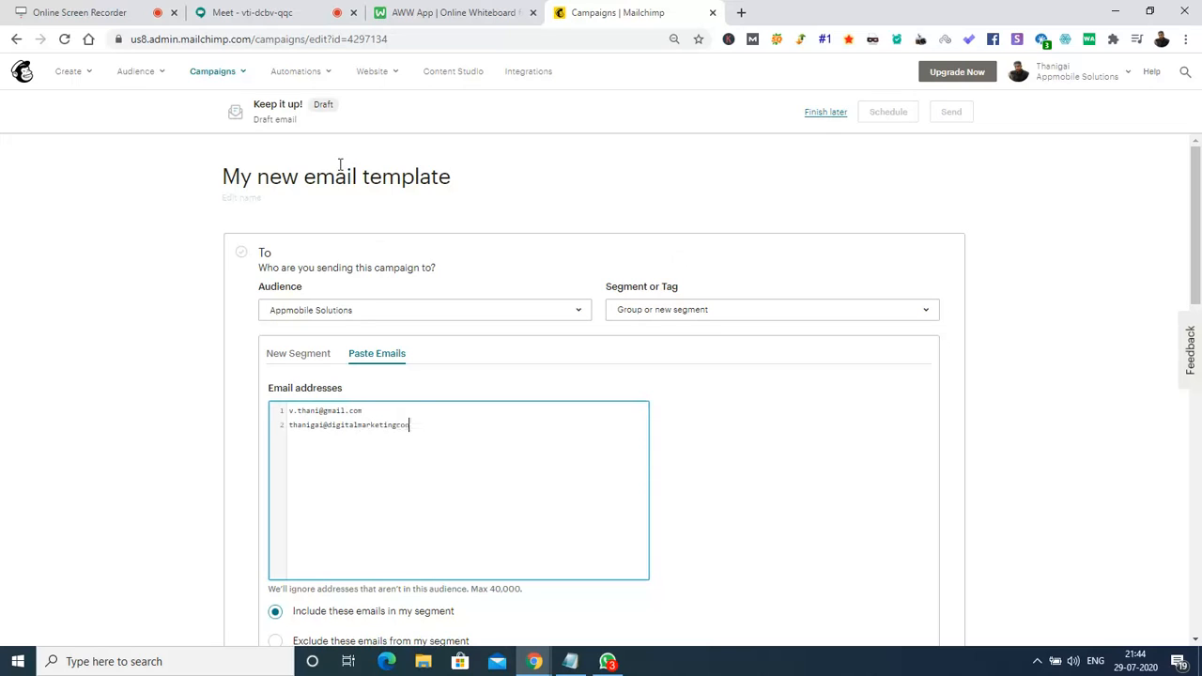
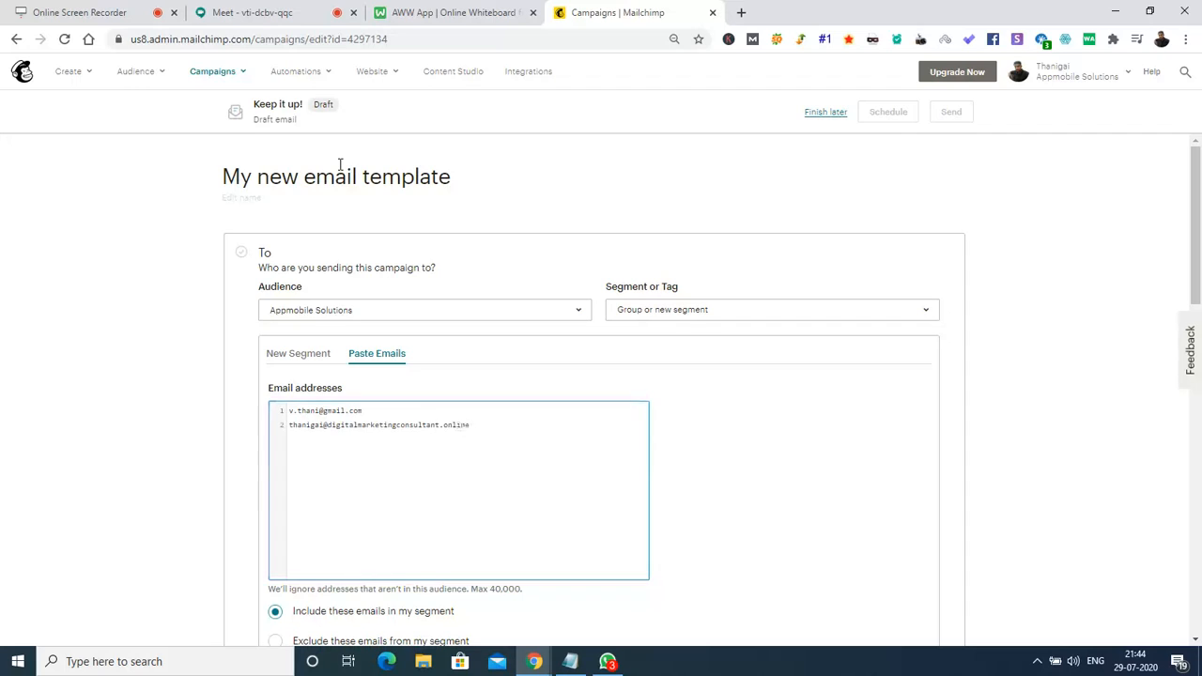
pyautogui.press('Return')
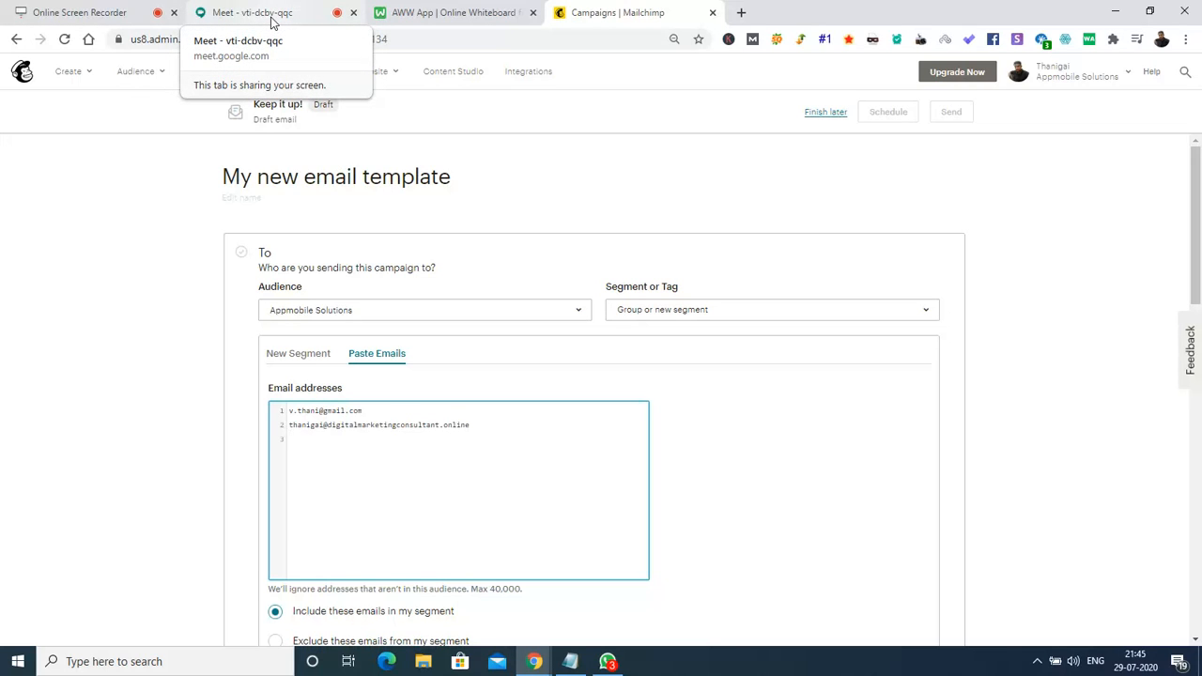
pyautogui.moveTo(1198, 269); pyautogui.dragTo(1201, 329)
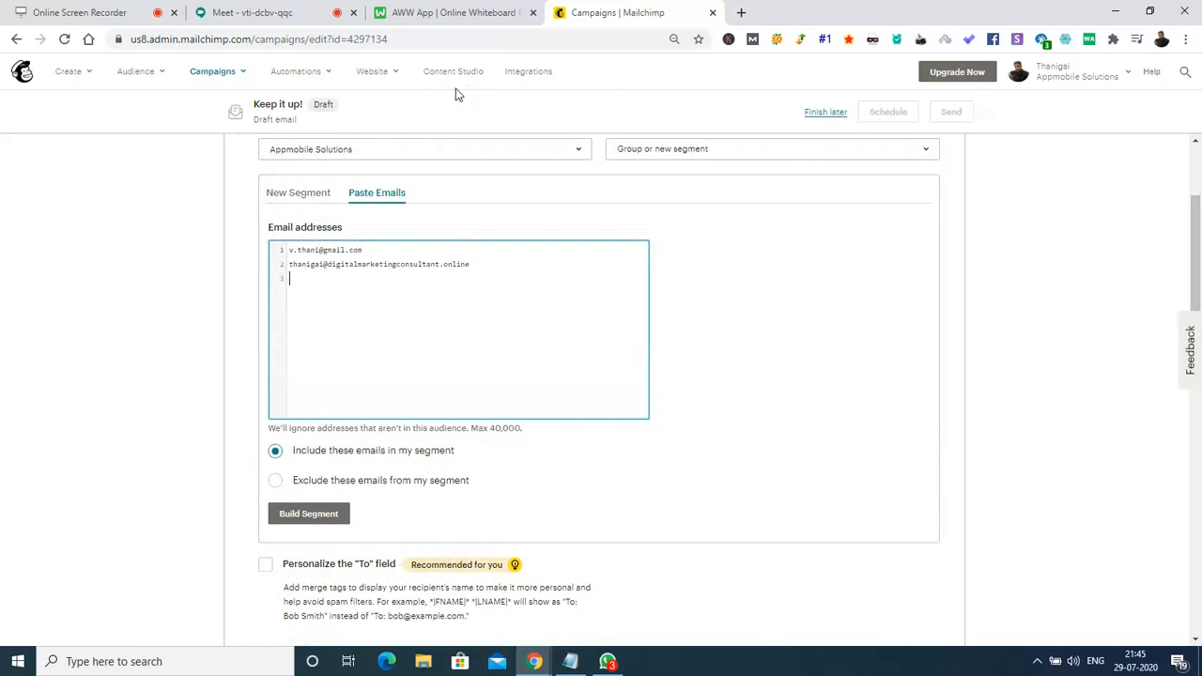
pyautogui.click(256, 11)
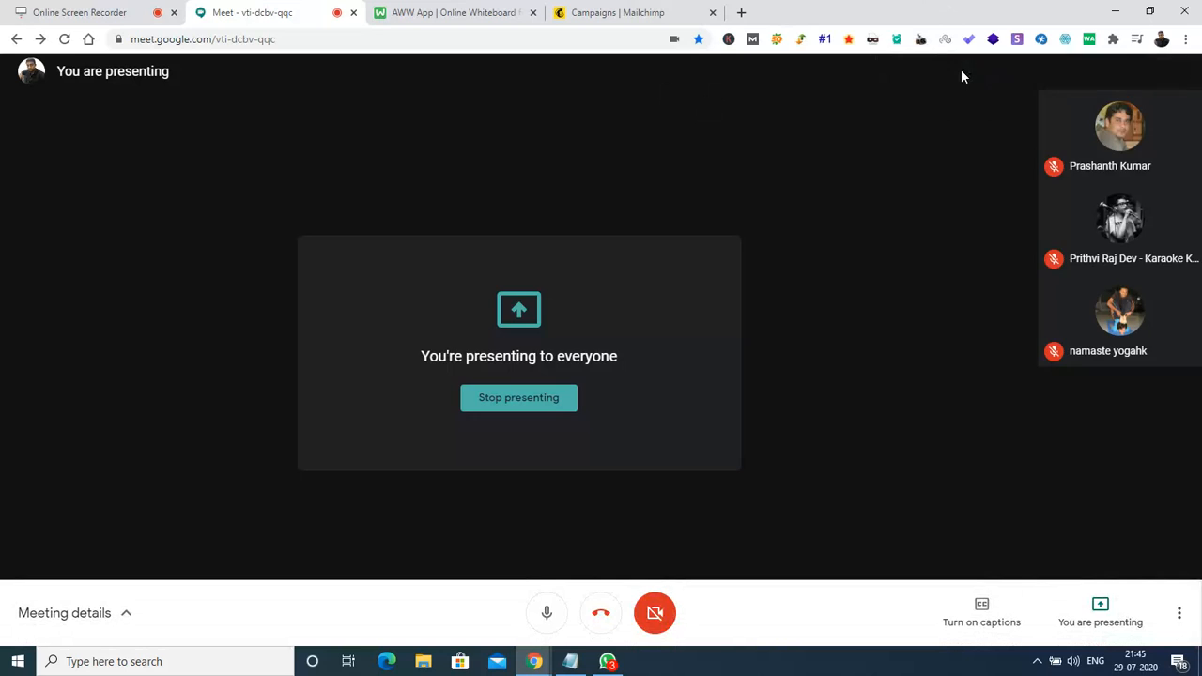
# Copy the first attendee's email from the Meet chat onto line 3 of the Mailchimp recipient list.
pyautogui.click(963, 77)
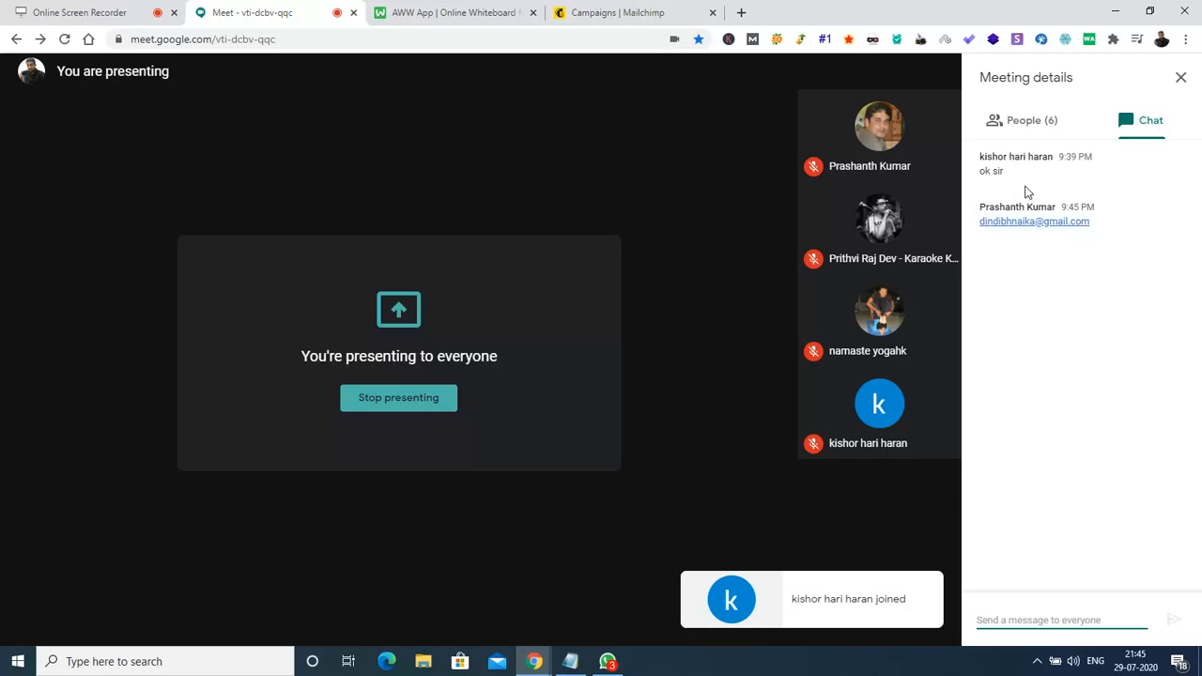
pyautogui.moveTo(1100, 225); pyautogui.dragTo(973, 234)
pyautogui.hotkey('ctrl', 'c')
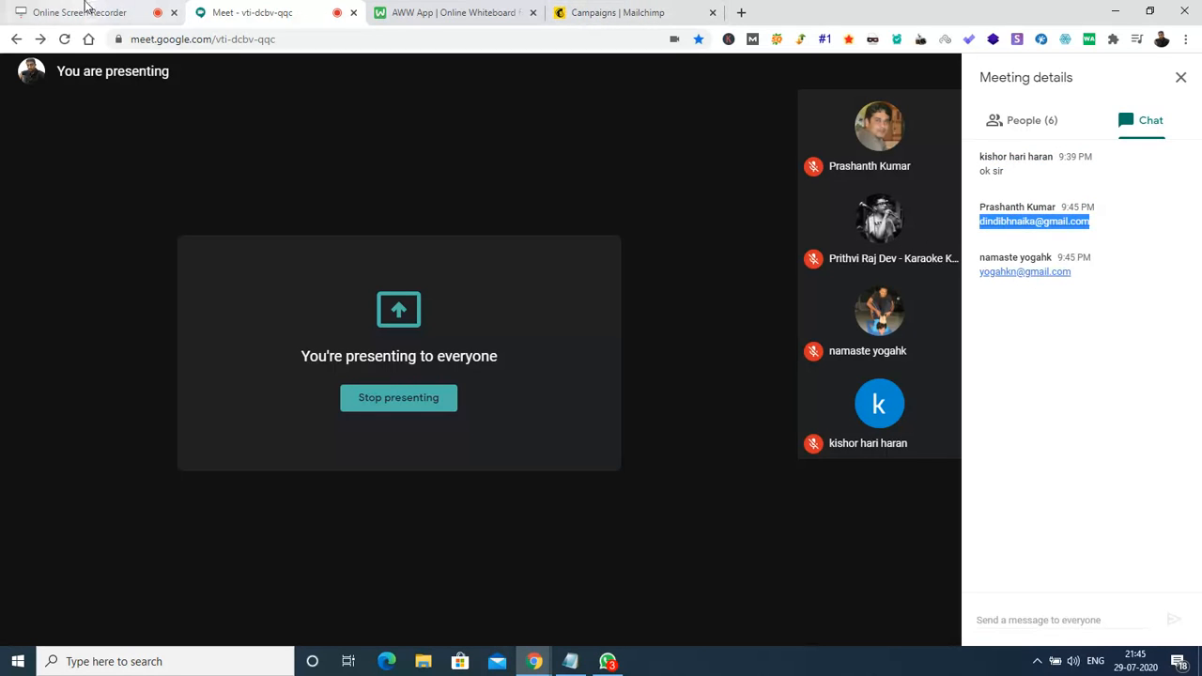
pyautogui.click(596, 12)
pyautogui.click(398, 335)
pyautogui.hotkey('ctrl', 'v')
# Copy the second attendee's email from the Meet chat onto line 4 of the recipient list.
pyautogui.click(442, 12)
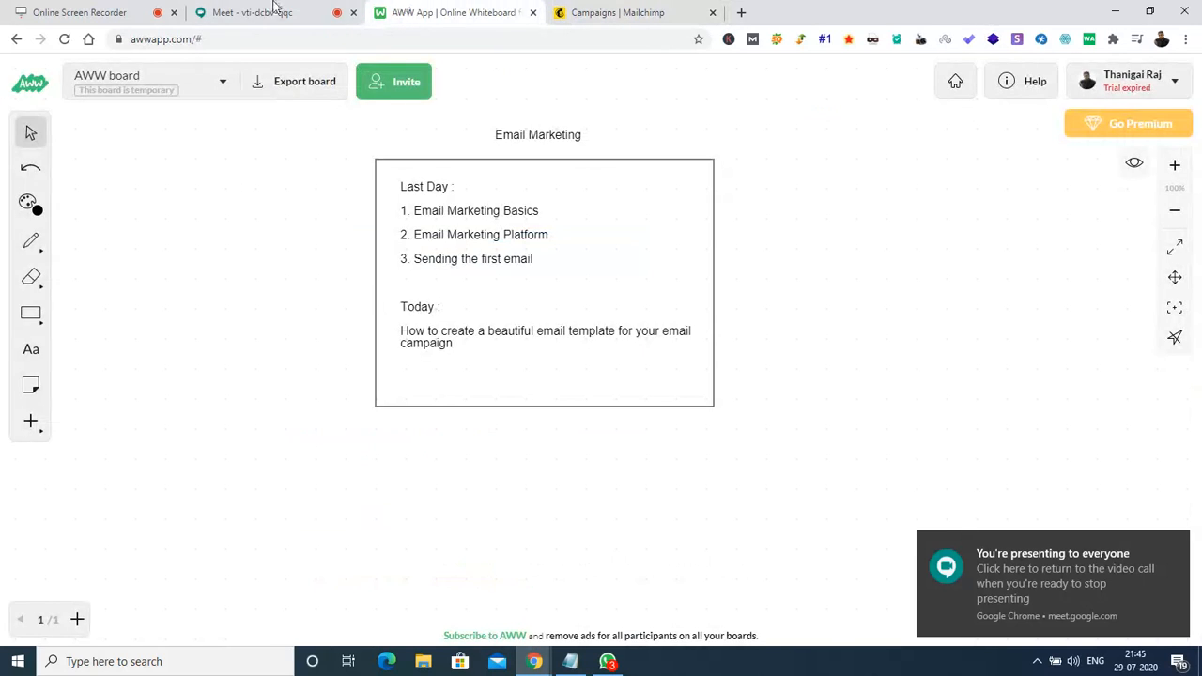
pyautogui.click(249, 10)
pyautogui.click(1129, 297)
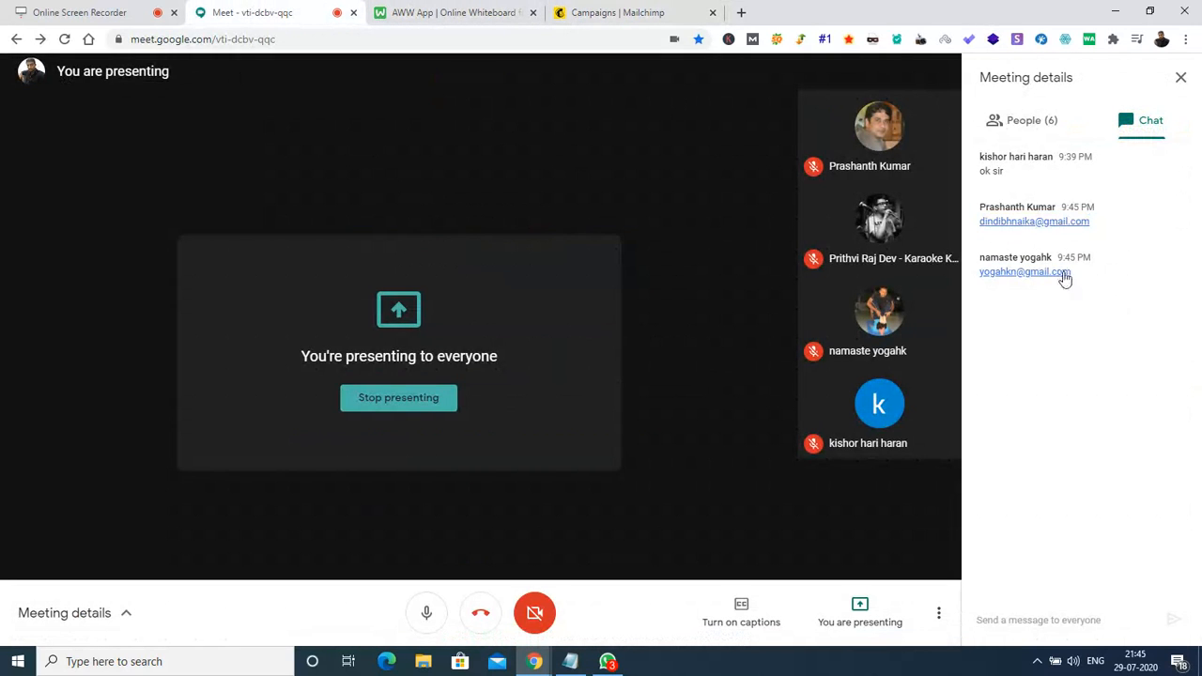
pyautogui.moveTo(1078, 278); pyautogui.dragTo(984, 282)
pyautogui.hotkey('ctrl', 'c')
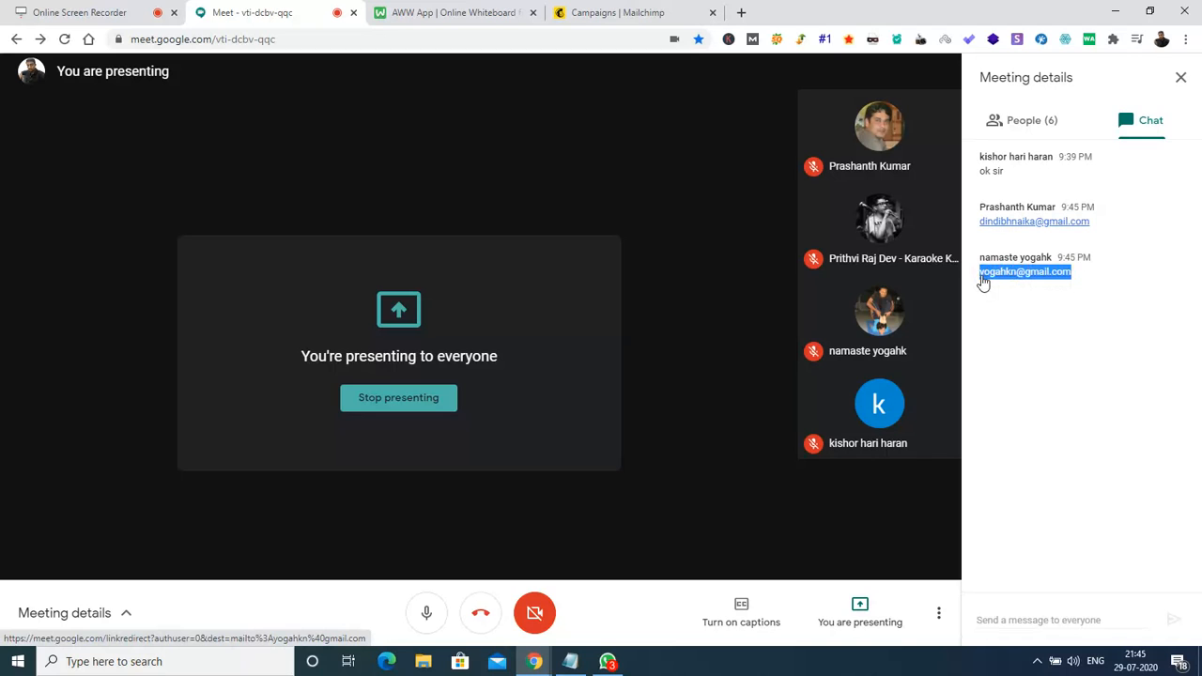
pyautogui.click(607, 13)
pyautogui.press('Return')
pyautogui.hotkey('ctrl', 'v')
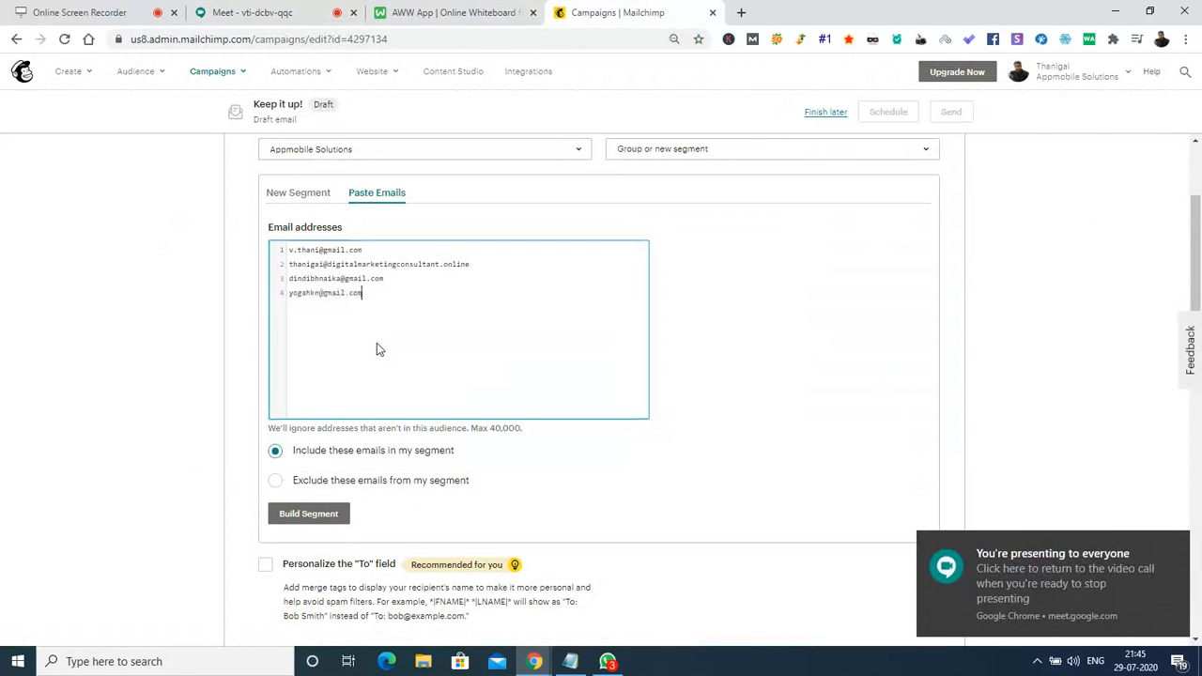
# Select the third attendee's email address in the Meet chat and return to Mailchimp.
pyautogui.click(300, 12)
pyautogui.click(1045, 367)
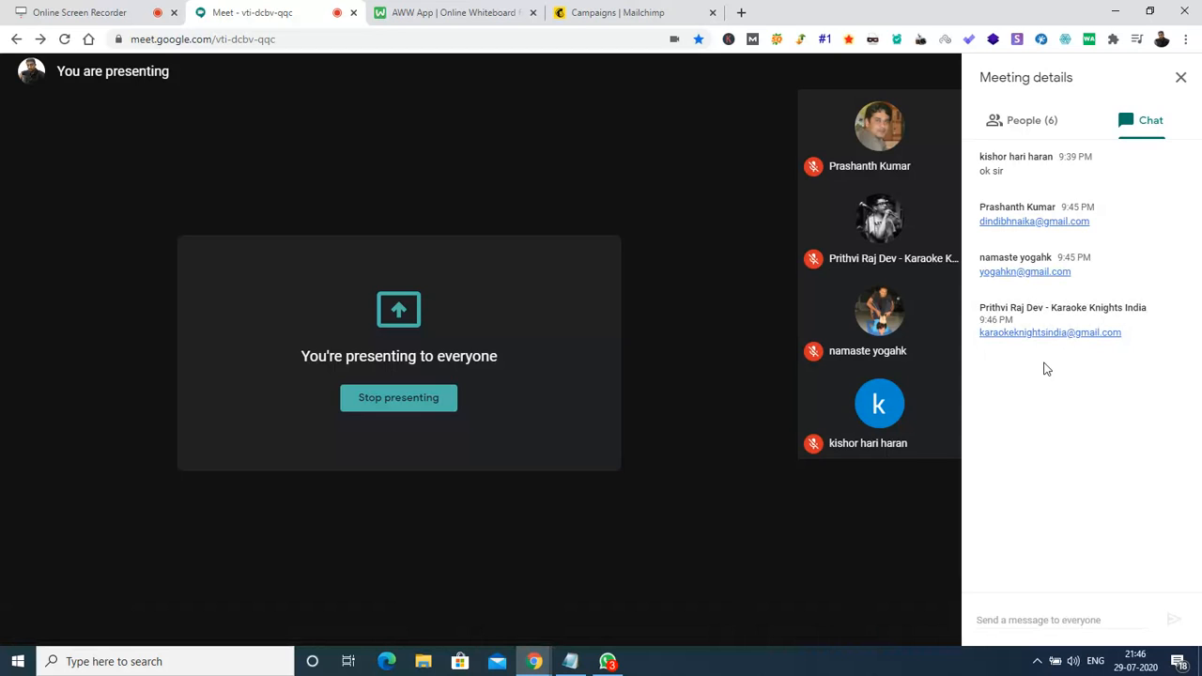
pyautogui.moveTo(1132, 333); pyautogui.dragTo(968, 346)
pyautogui.hotkey('ctrl', 'c')
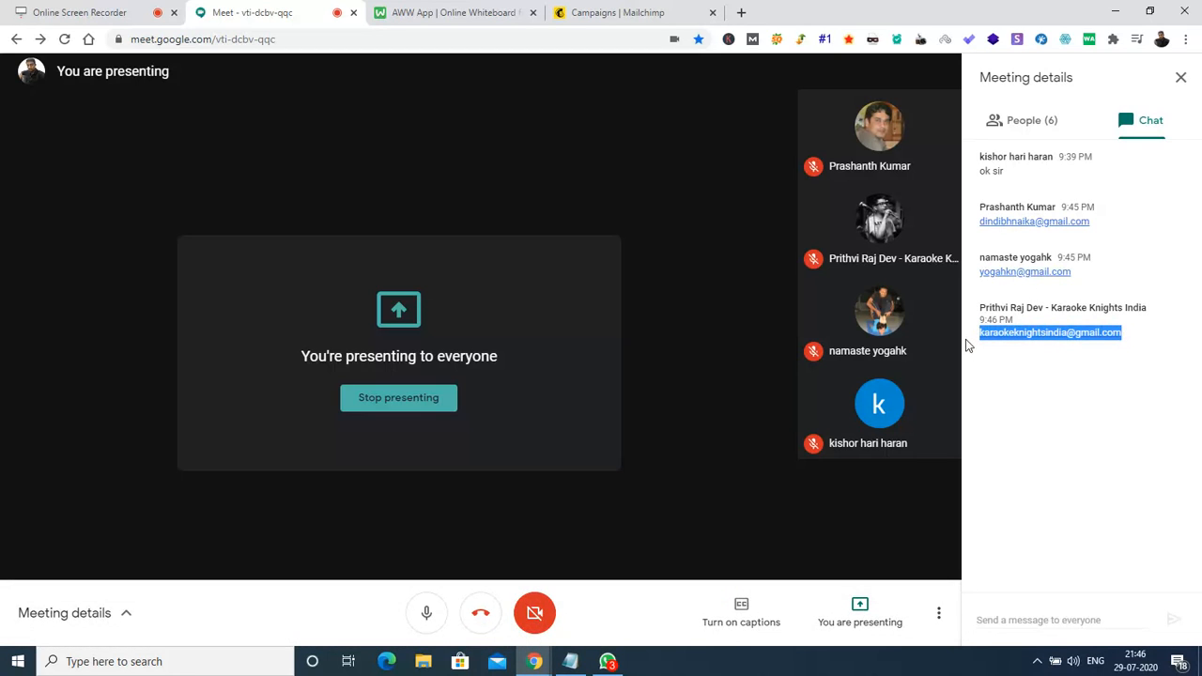
pyautogui.click(451, 12)
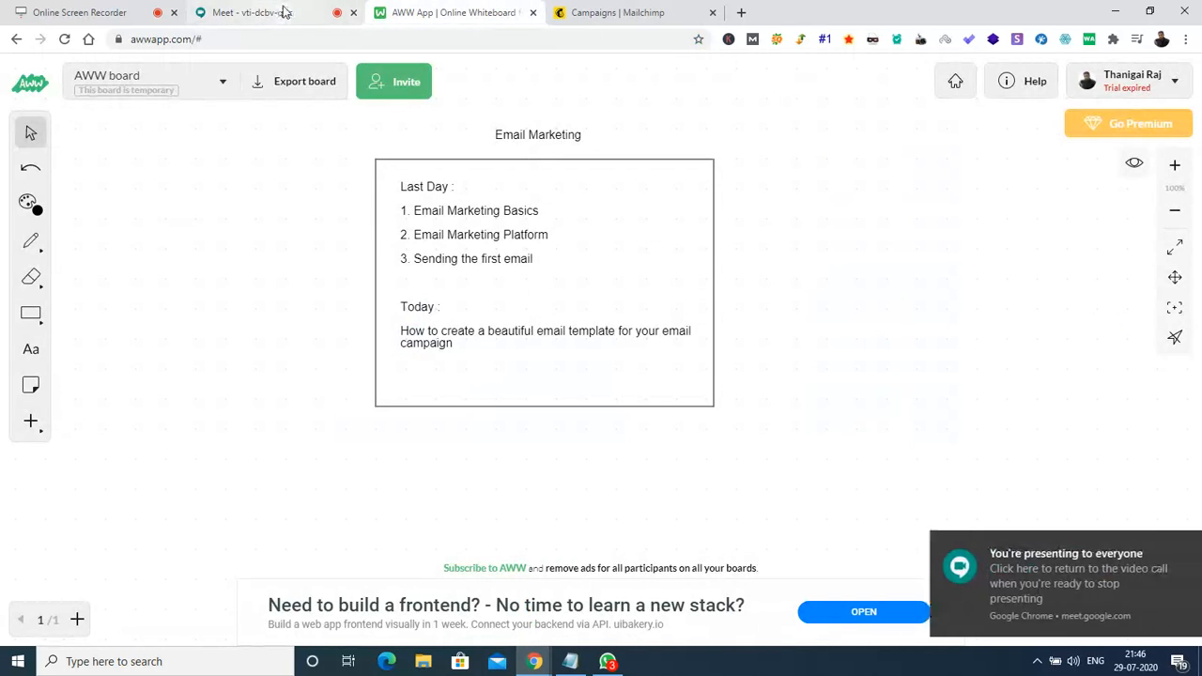
pyautogui.click(285, 12)
pyautogui.click(606, 11)
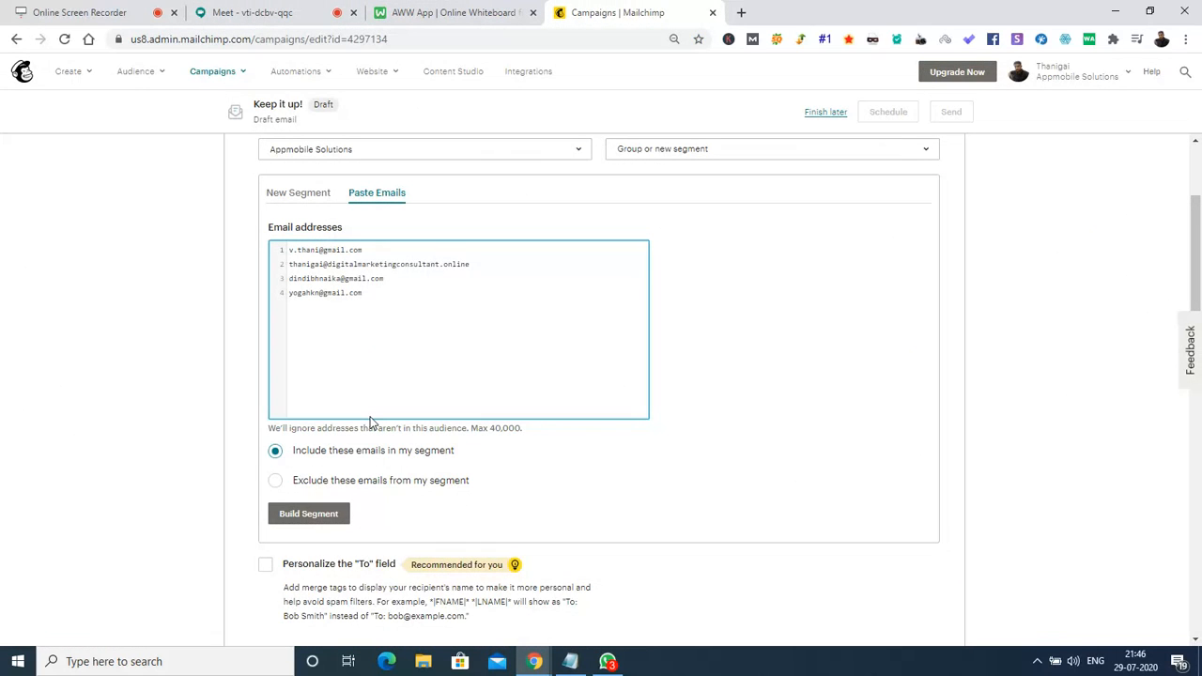
# Paste the third copied address as line 5 of the recipient list.
pyautogui.press('Return')
pyautogui.hotkey('ctrl', 'v')
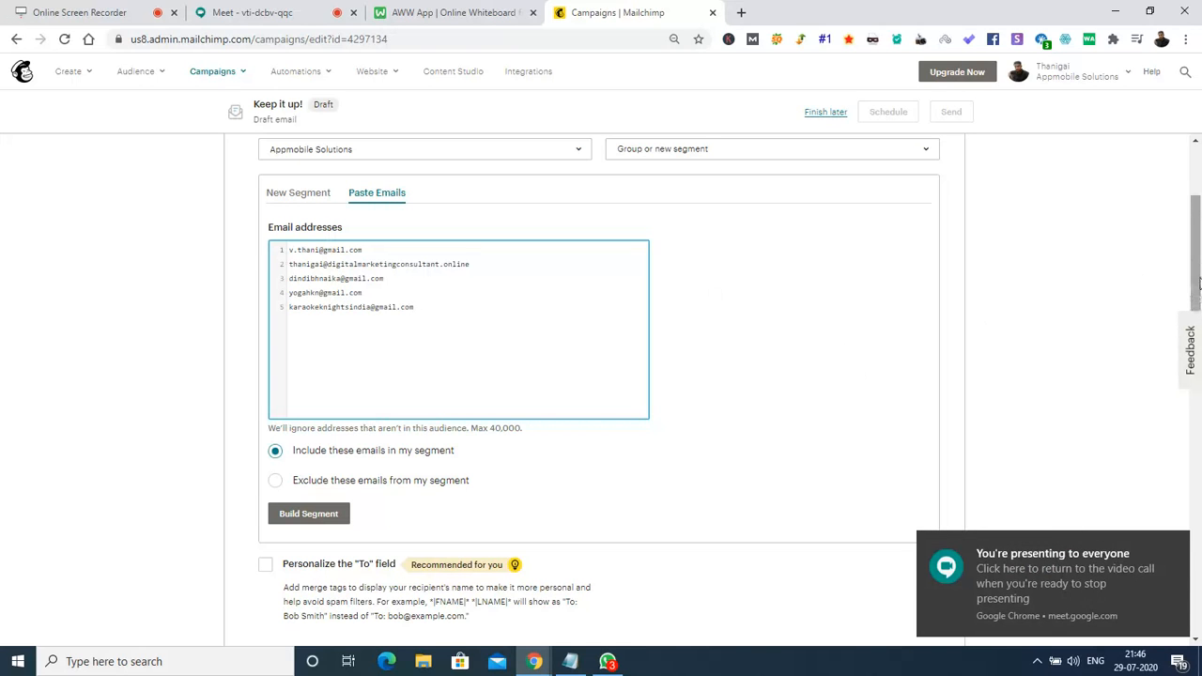
pyautogui.scroll(-2, 1200, 301)
pyautogui.moveTo(1201, 284); pyautogui.dragTo(1201, 271)
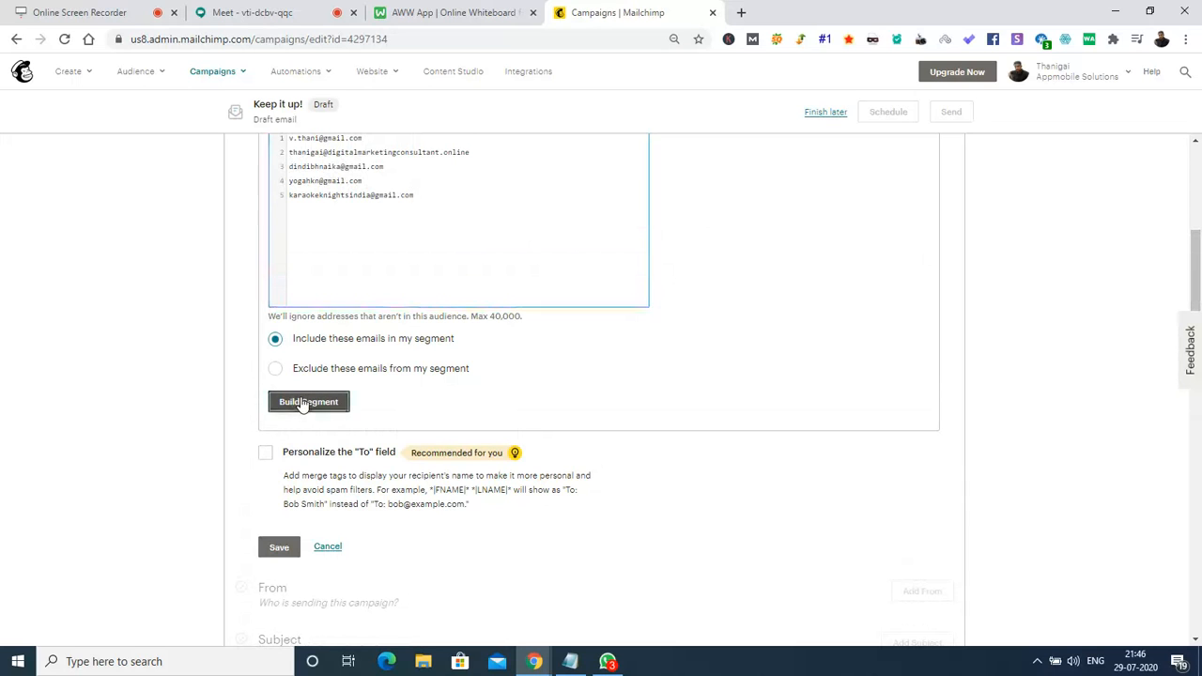
# Build the segment from the five addresses and save it, leaving 3 valid recipients.
pyautogui.click(308, 402)
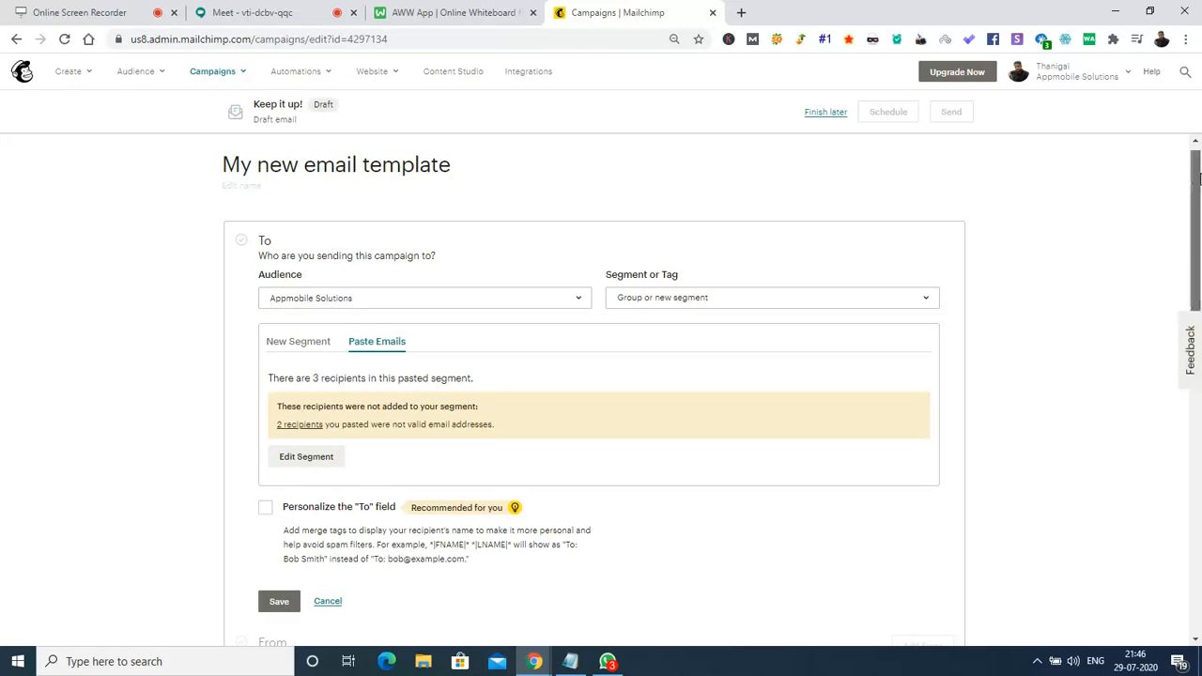
pyautogui.moveTo(1200, 167); pyautogui.dragTo(1200, 214)
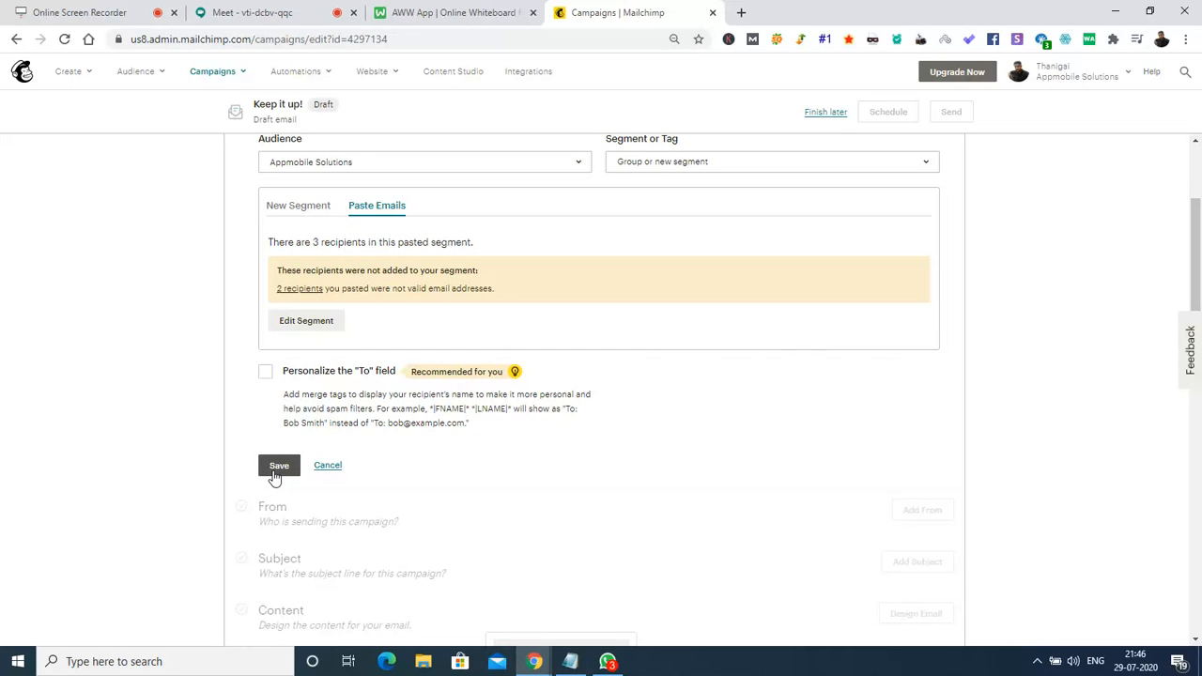
pyautogui.click(279, 467)
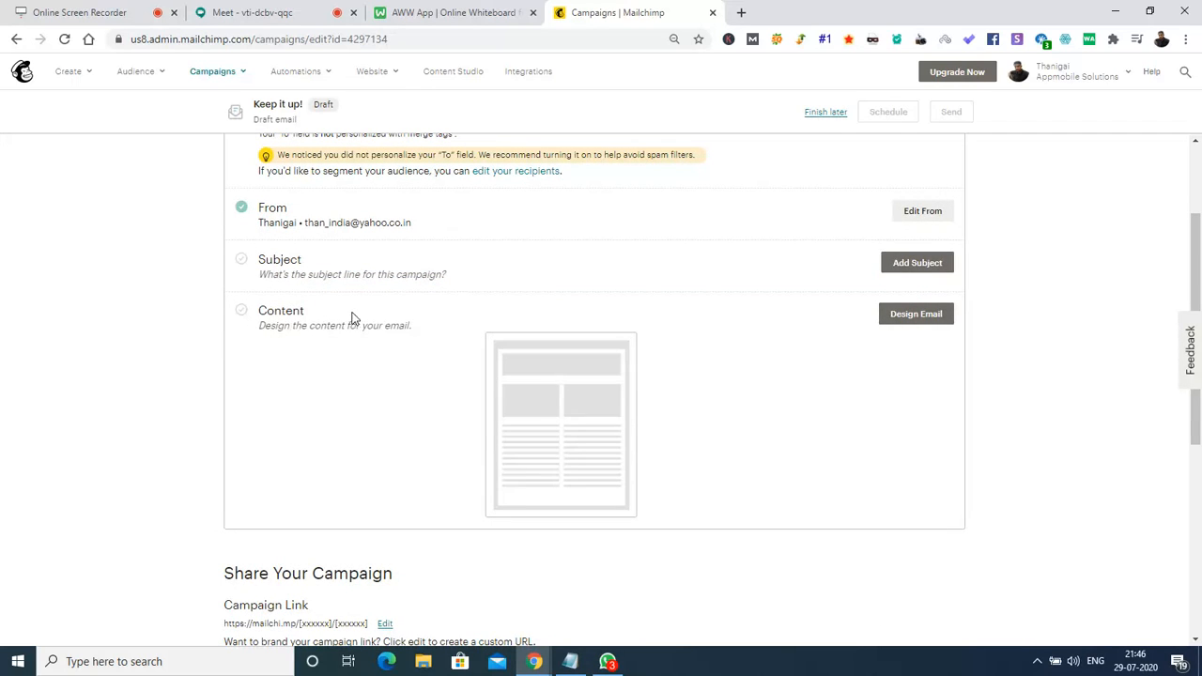
# Open the subject line form and its empty Subject field, then leave it unfilled.
pyautogui.click(943, 269)
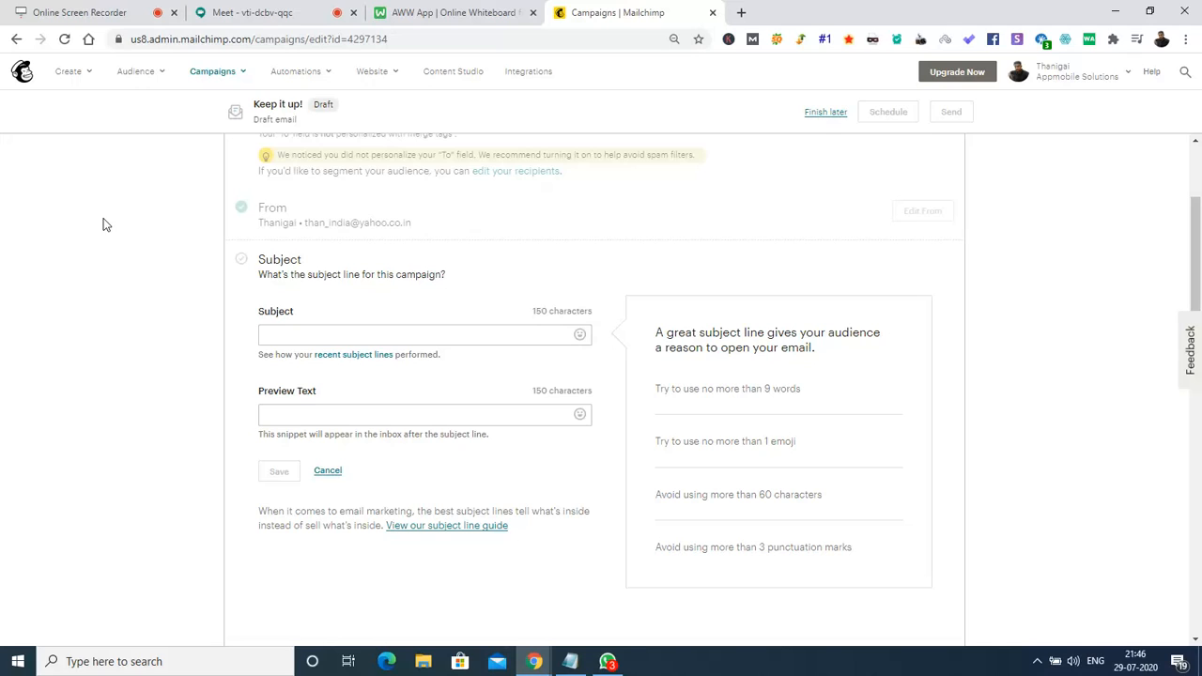
pyautogui.click(362, 335)
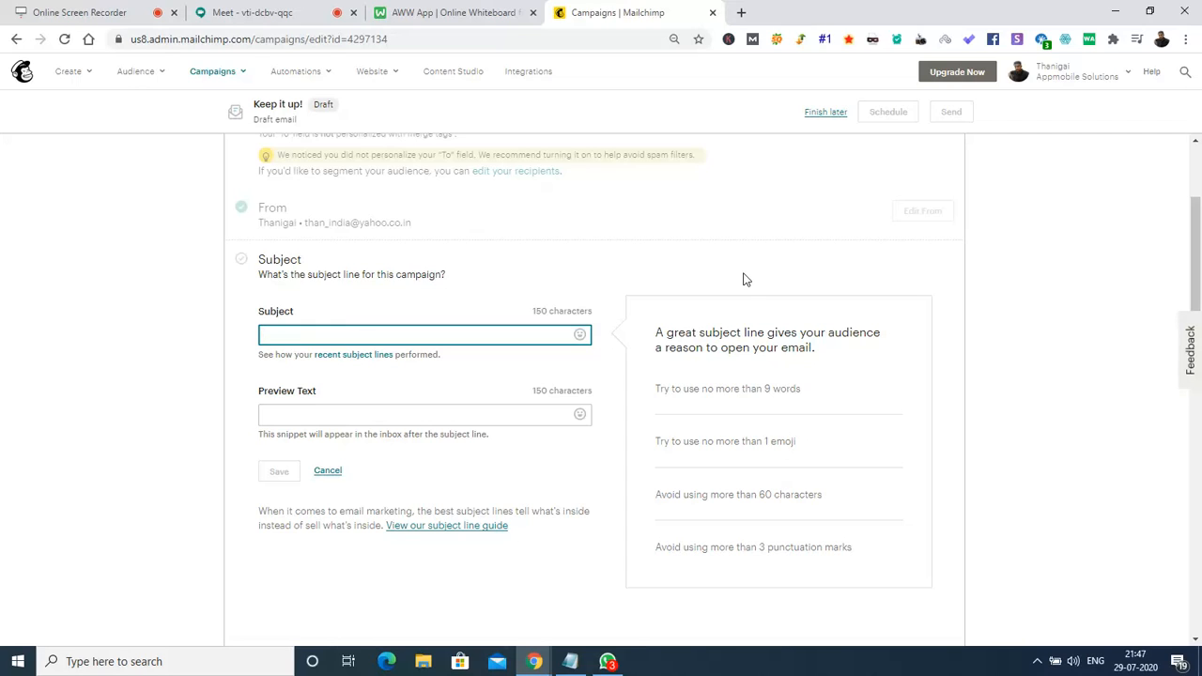
pyautogui.moveTo(1201, 243); pyautogui.dragTo(1191, 160)
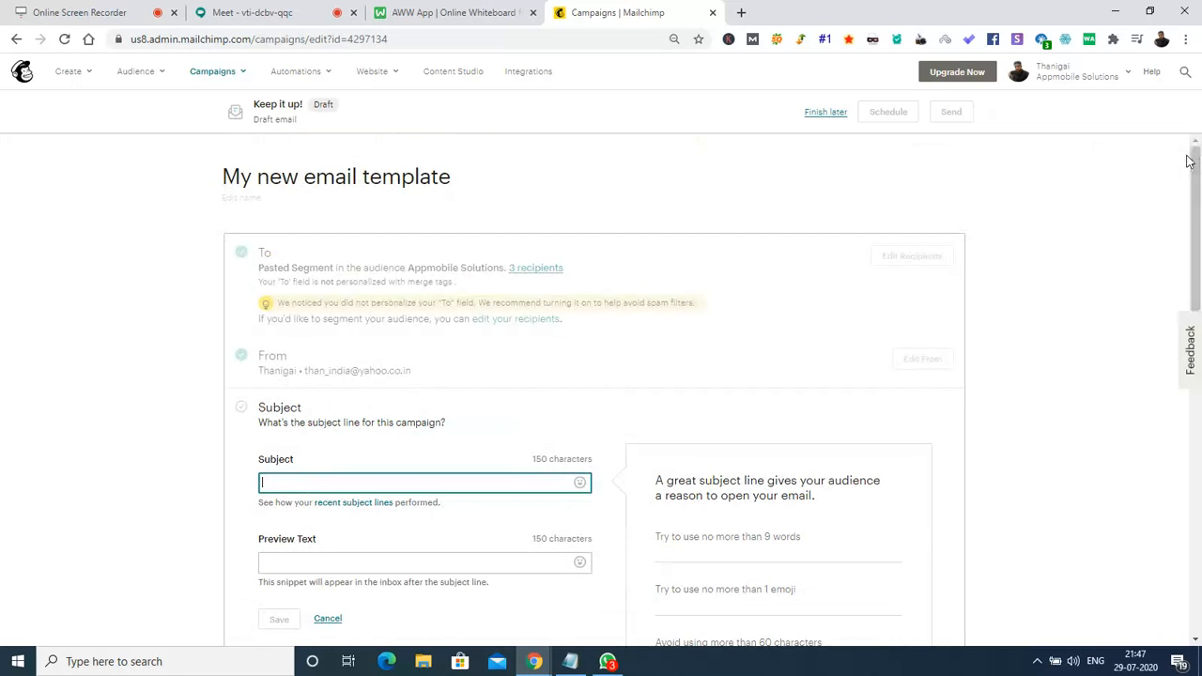
pyautogui.click(41, 247)
# Name a new campaign 'Invite for a 1 hour FREE session on Google Ads'.
pyautogui.click(16, 47)
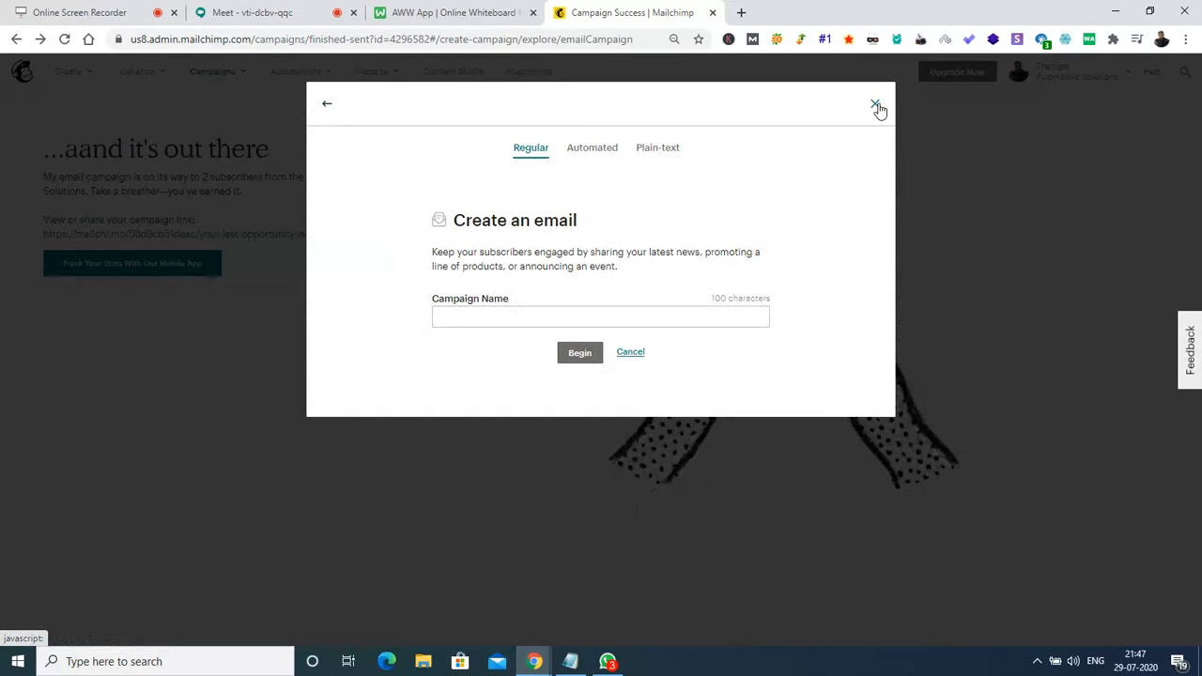
pyautogui.click(503, 320)
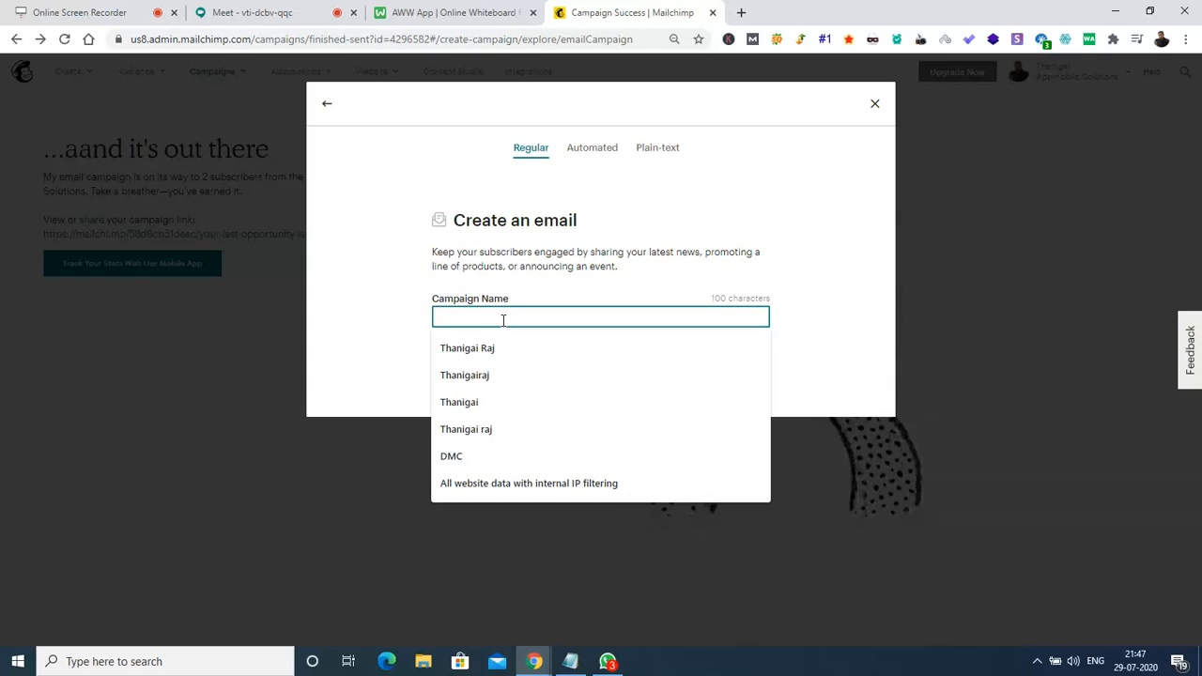
pyautogui.write('In')
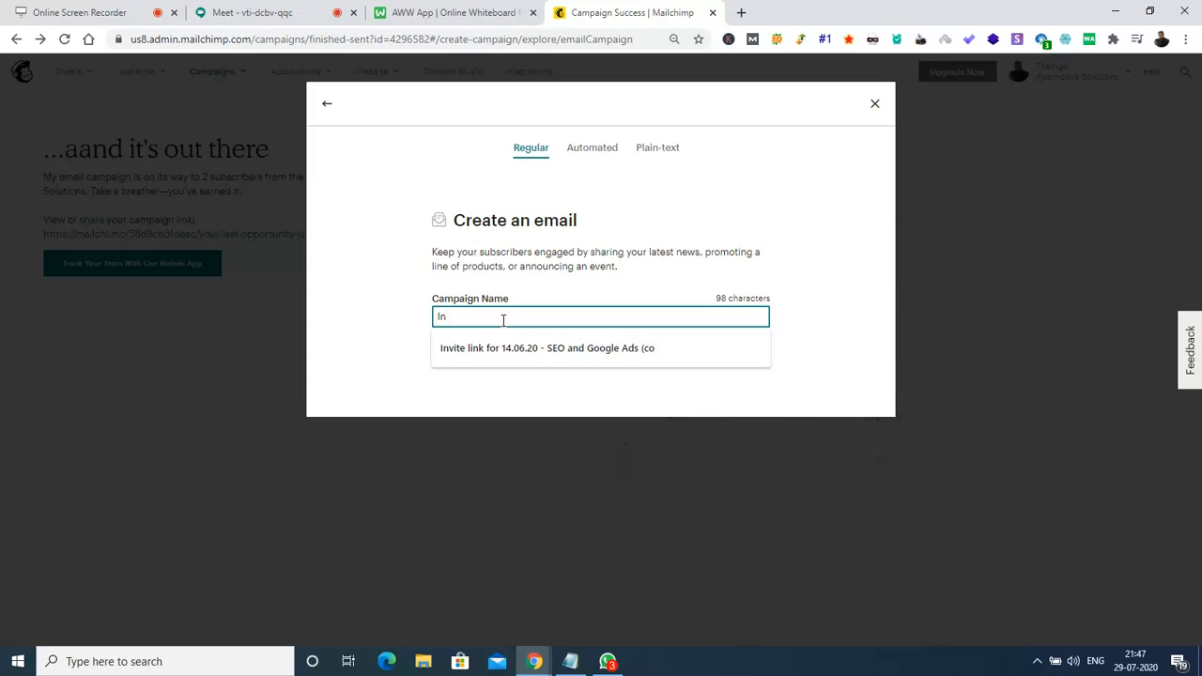
pyautogui.write('vite for a 1 hour FREE s')
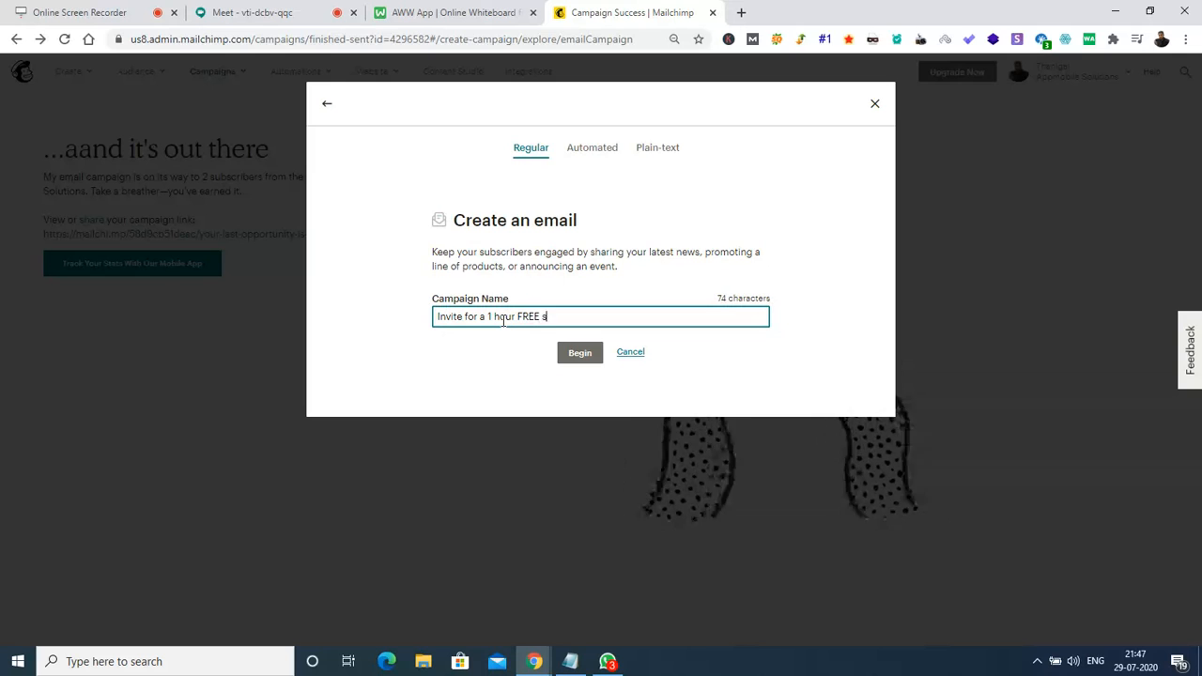
pyautogui.write('ession on ')
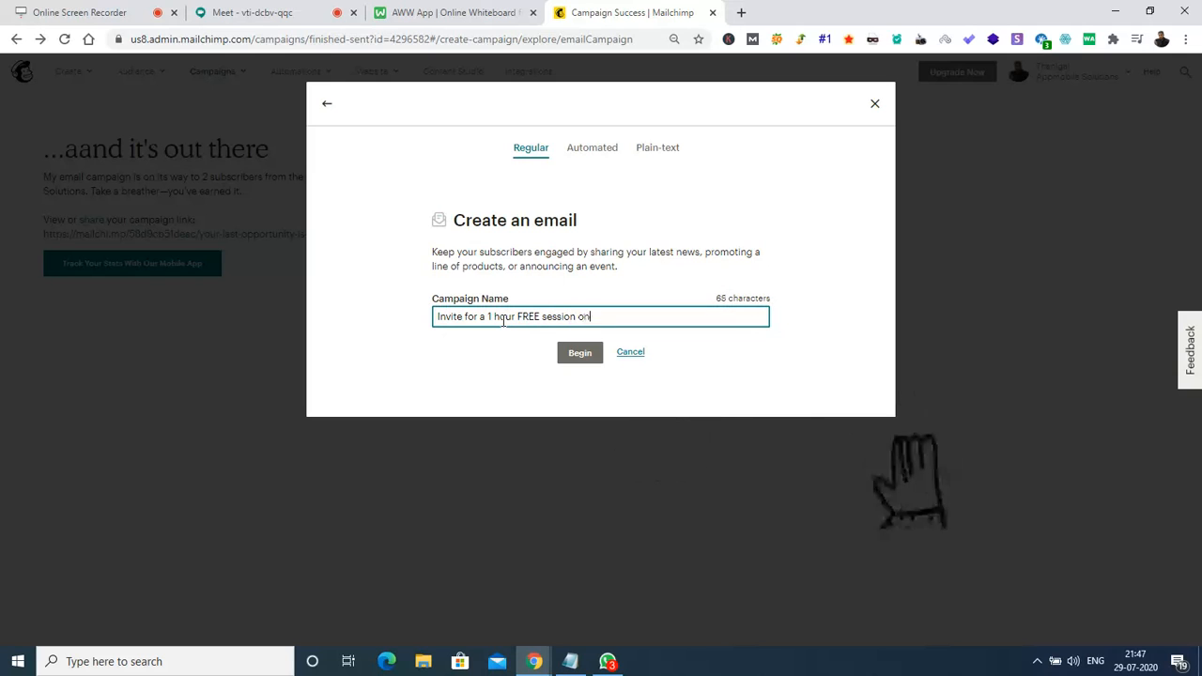
pyautogui.write('Email')
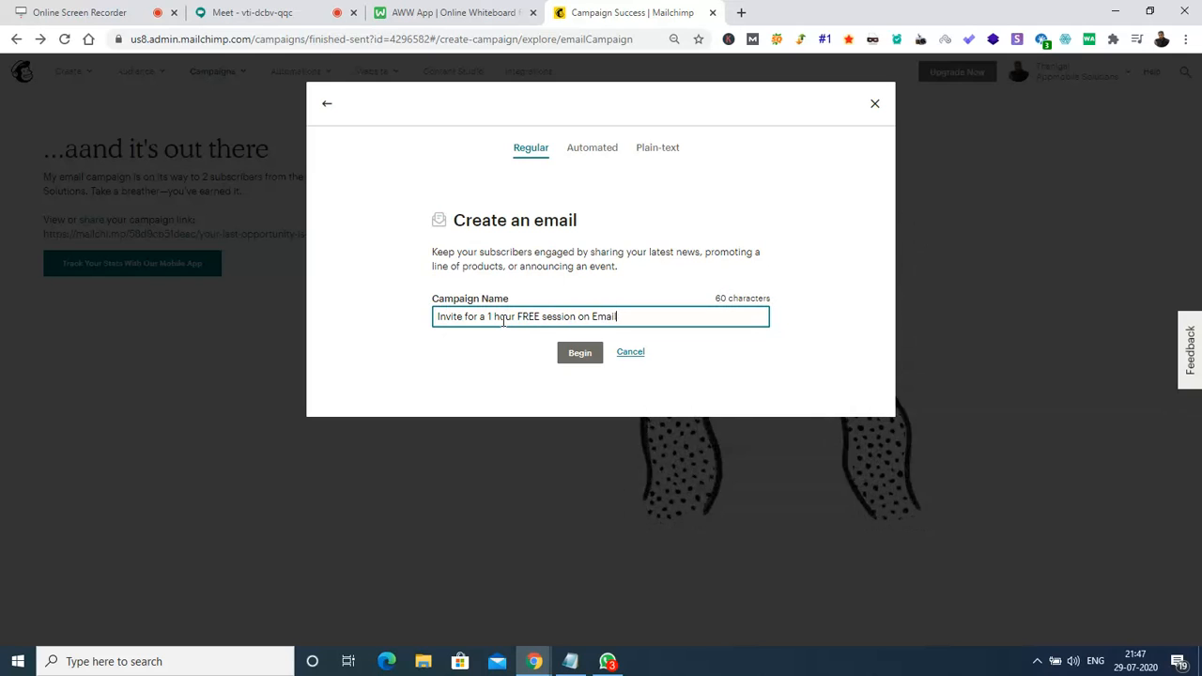
pyautogui.press('BackSpace')
pyautogui.press('BackSpace')
pyautogui.press('BackSpace')
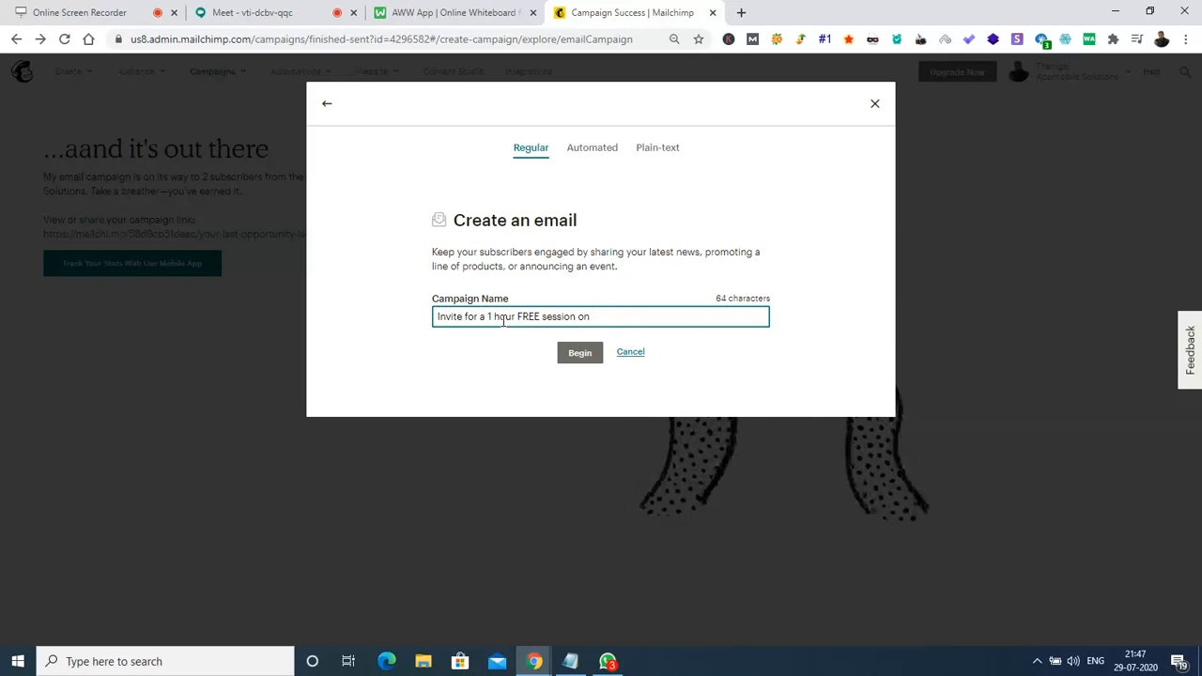
pyautogui.write('SEO')
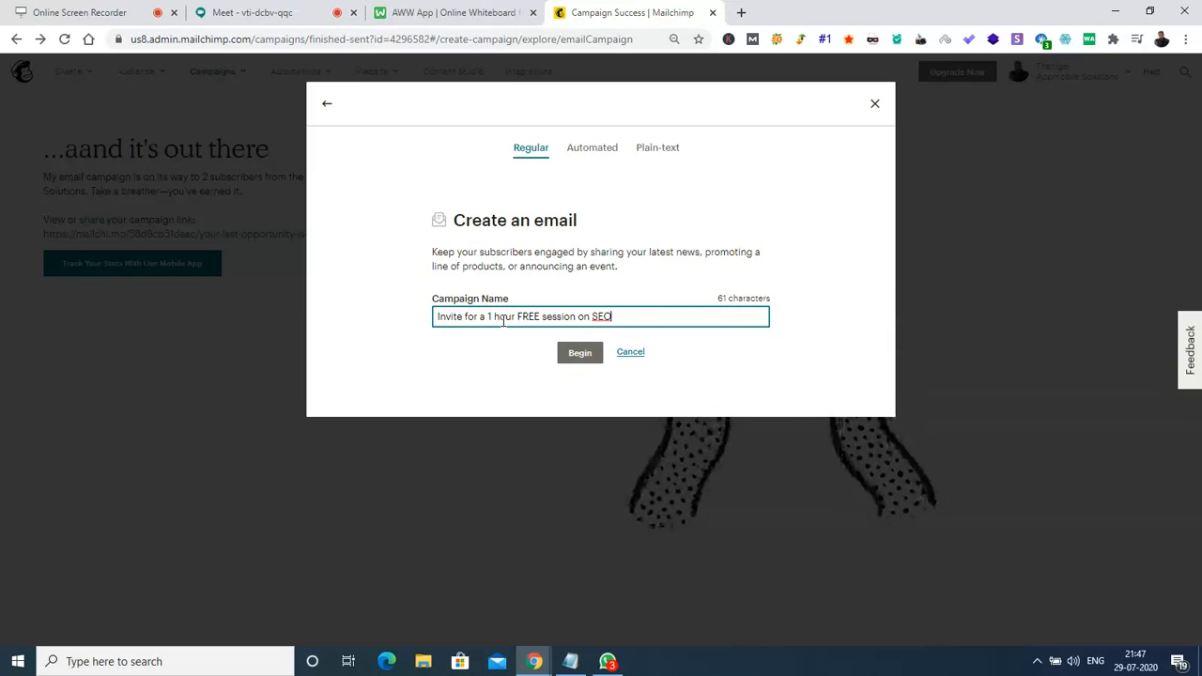
pyautogui.press('BackSpace')
pyautogui.press('BackSpace')
pyautogui.press('BackSpace')
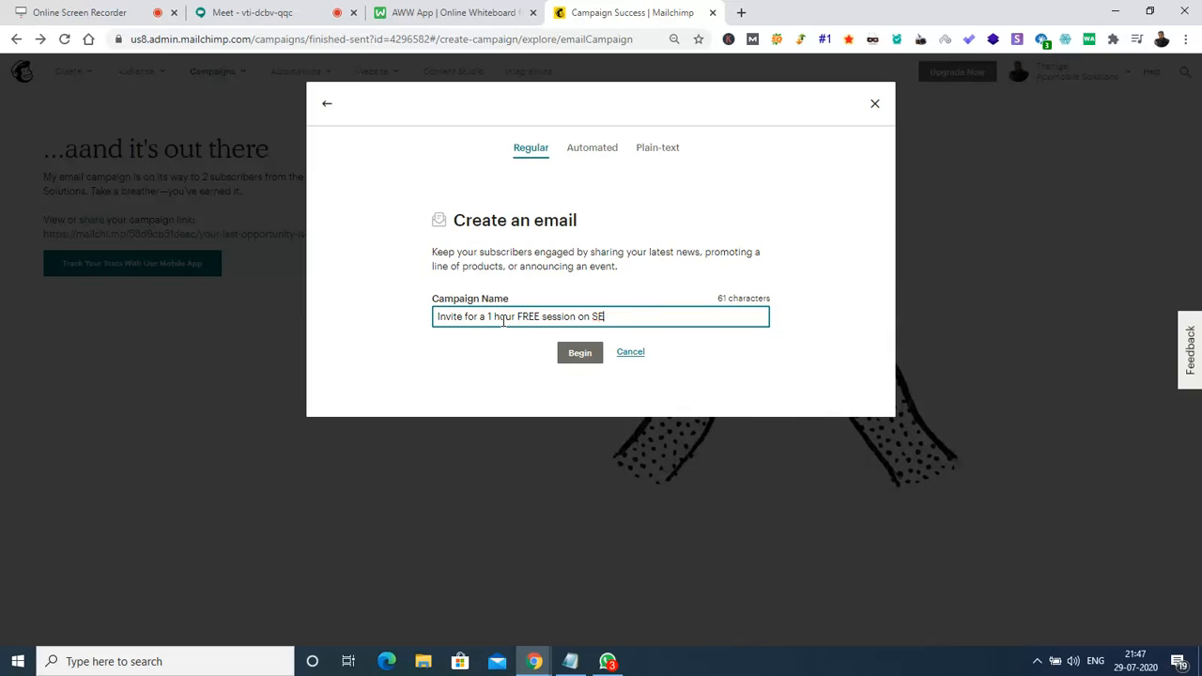
pyautogui.write('Google Ads')
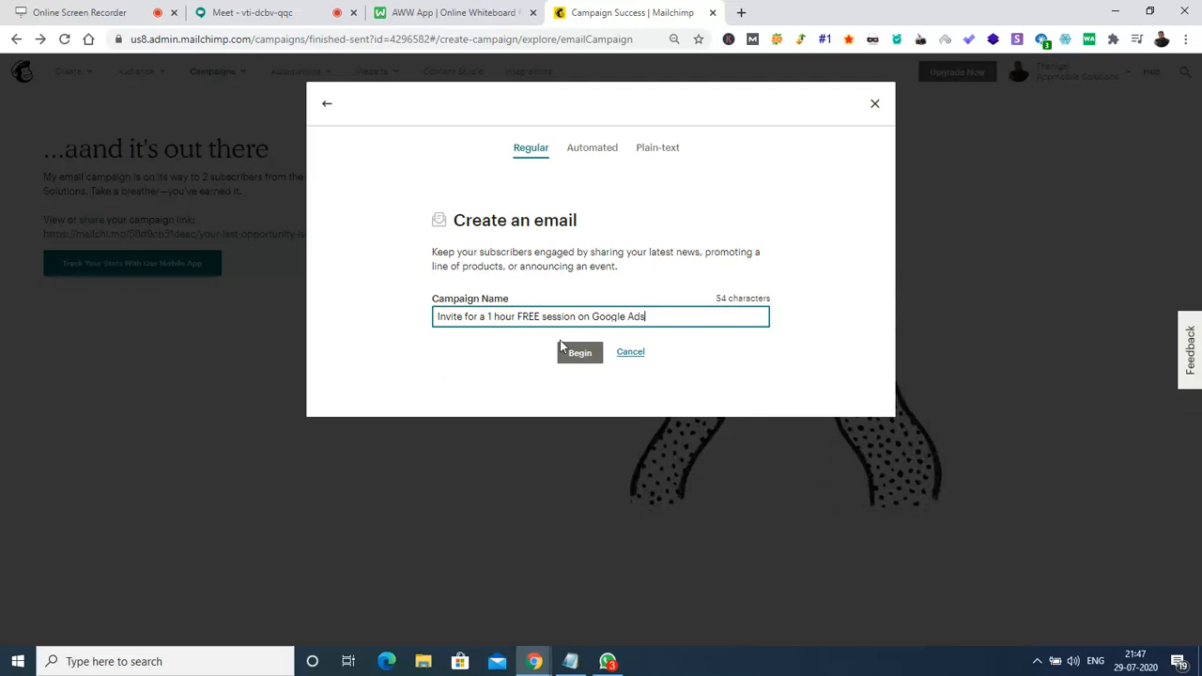
# Create the campaign draft and save the sender details with a replacement sender e-mail address.
pyautogui.click(577, 357)
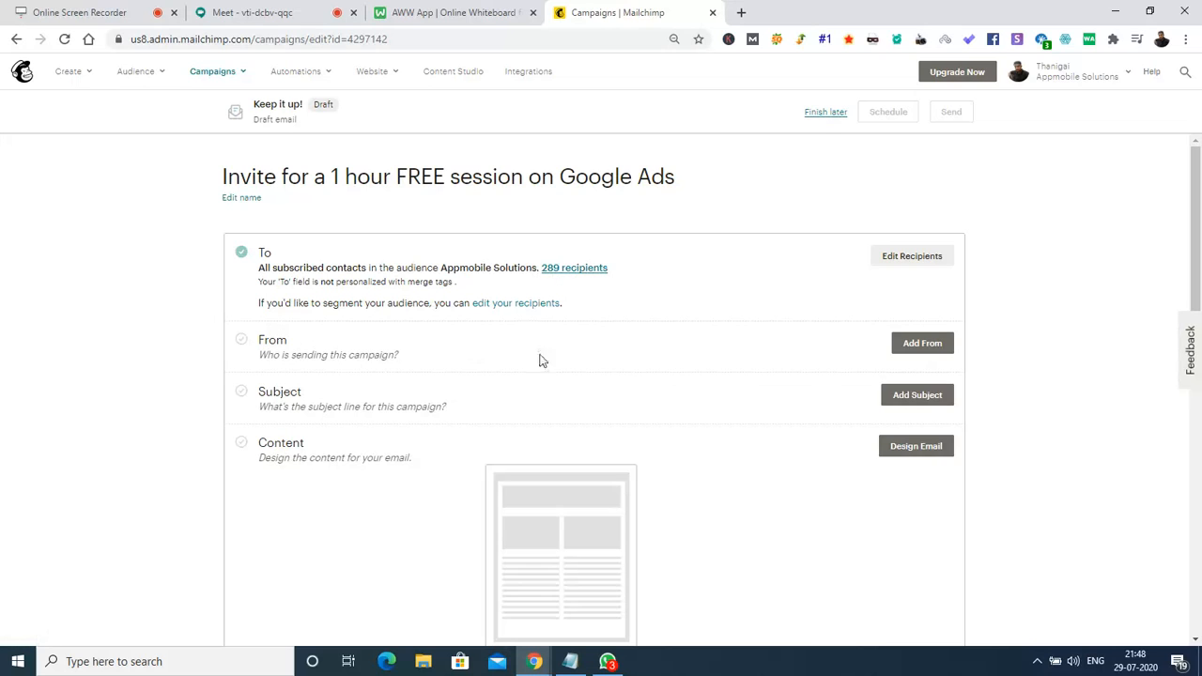
pyautogui.click(943, 350)
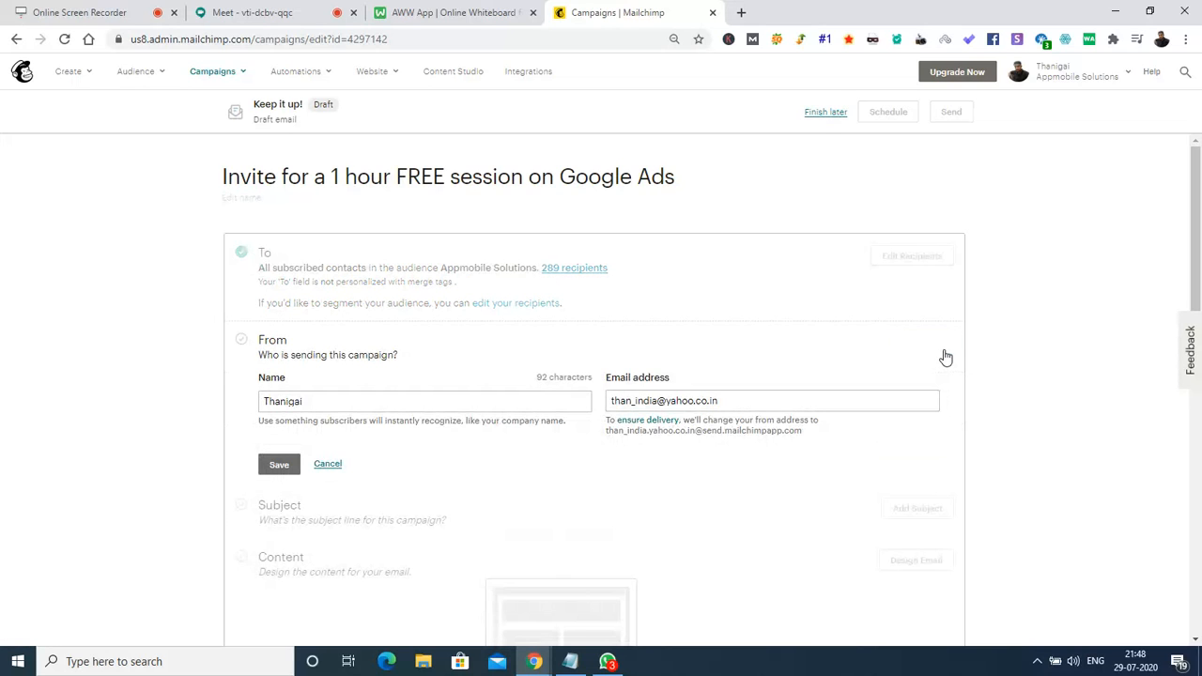
pyautogui.click(550, 403)
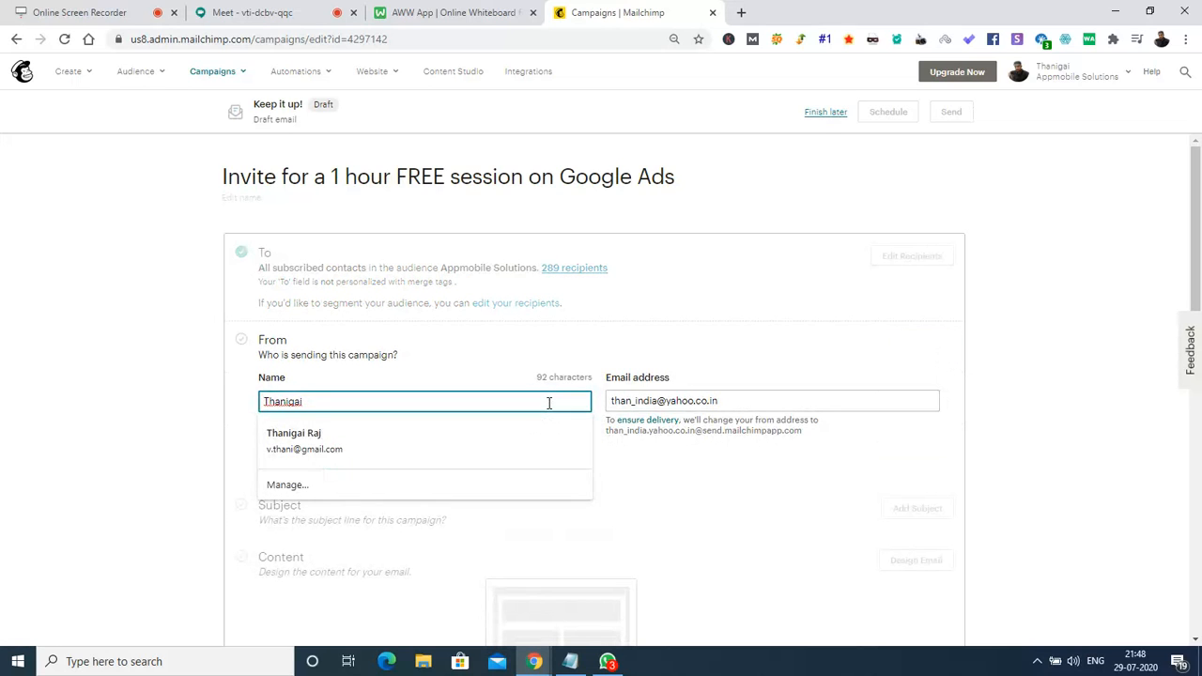
pyautogui.click(775, 404)
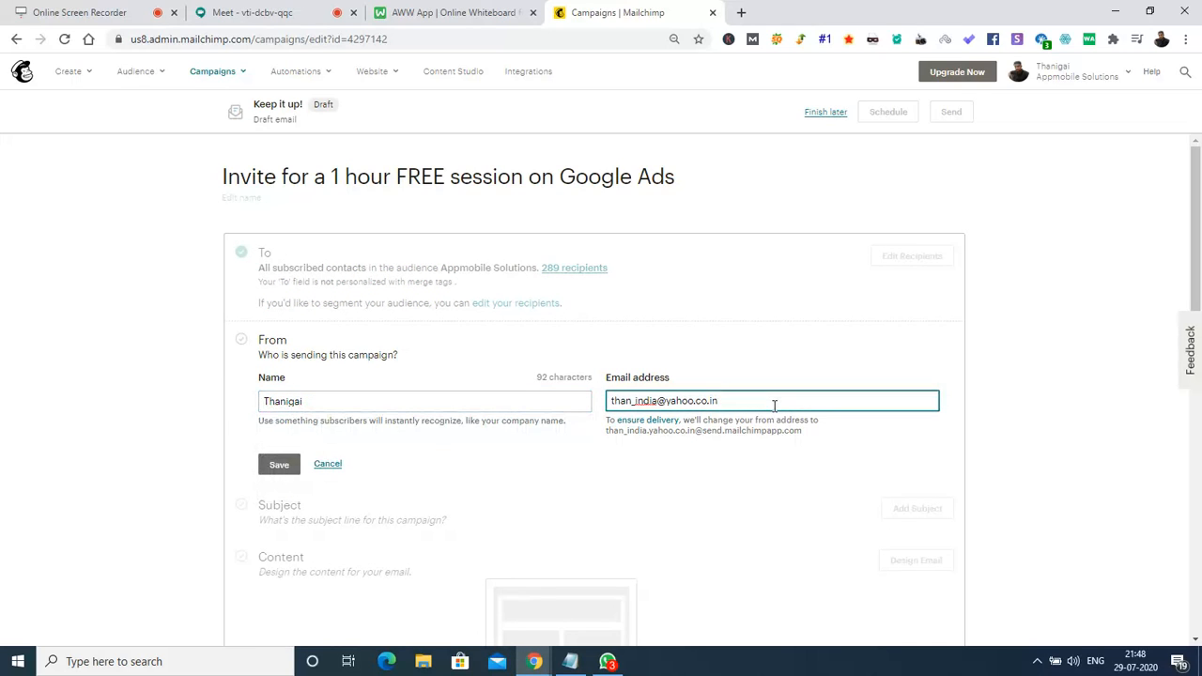
pyautogui.hotkey('ctrl', 'a')
pyautogui.press('BackSpace')
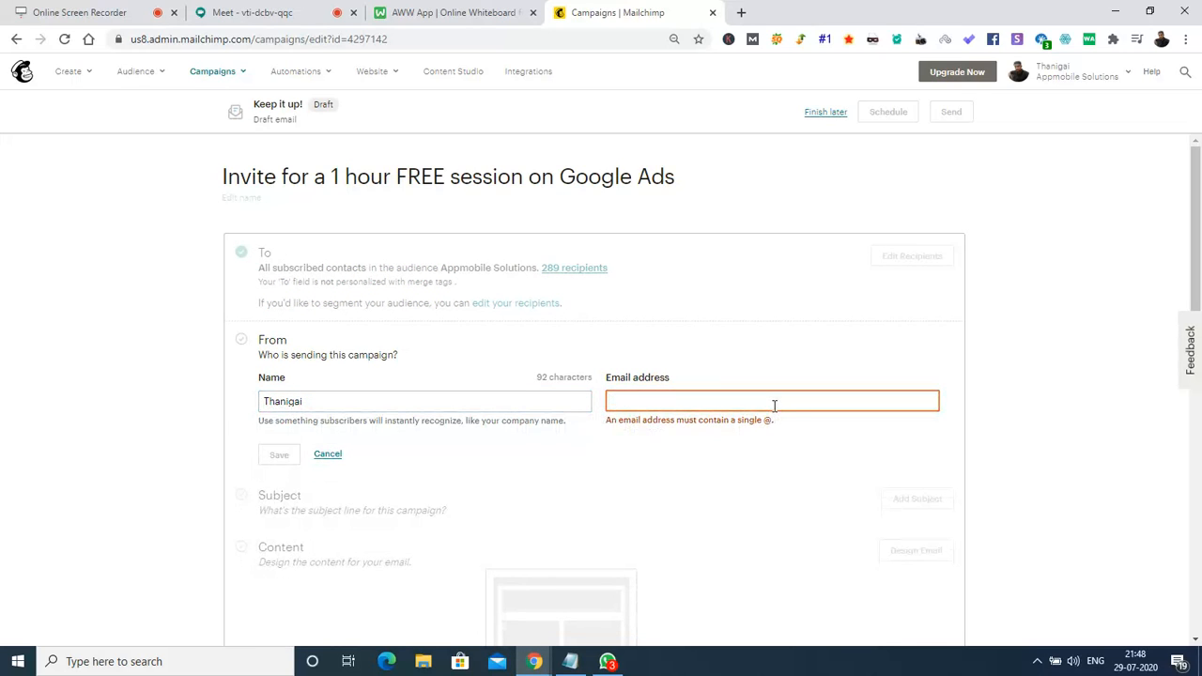
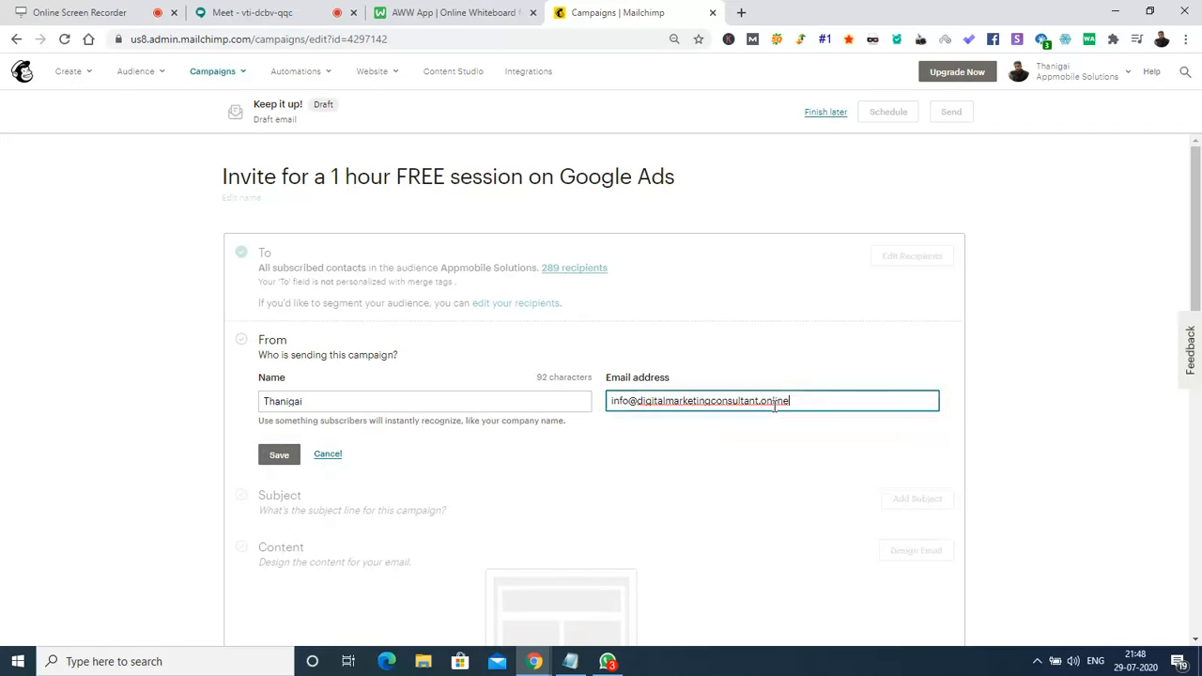
pyautogui.click(282, 455)
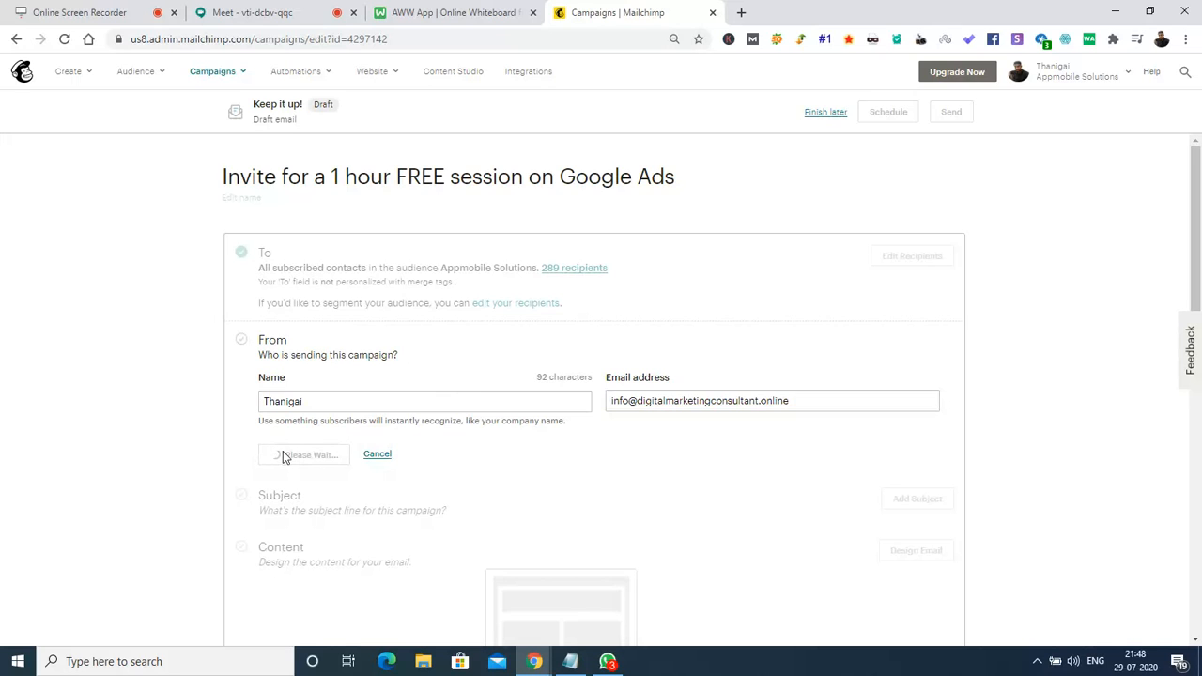
# Try a new segment condition, then revert recipients to all 289 subscribers and cancel the edit.
pyautogui.click(902, 256)
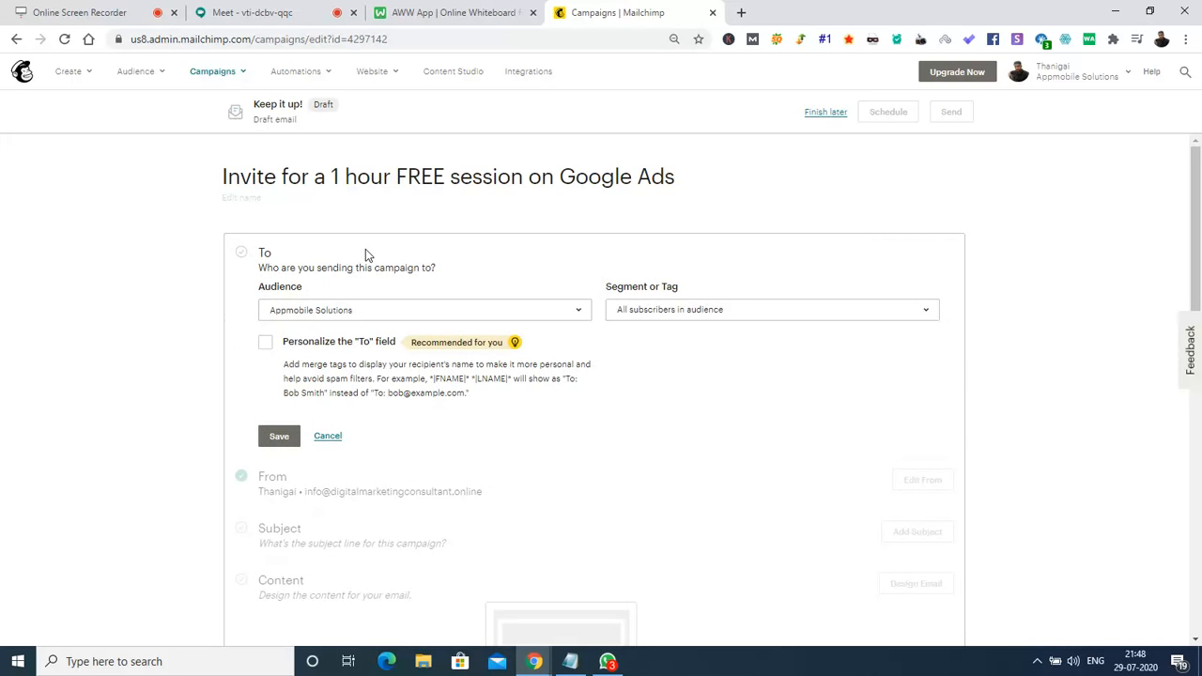
pyautogui.click(773, 311)
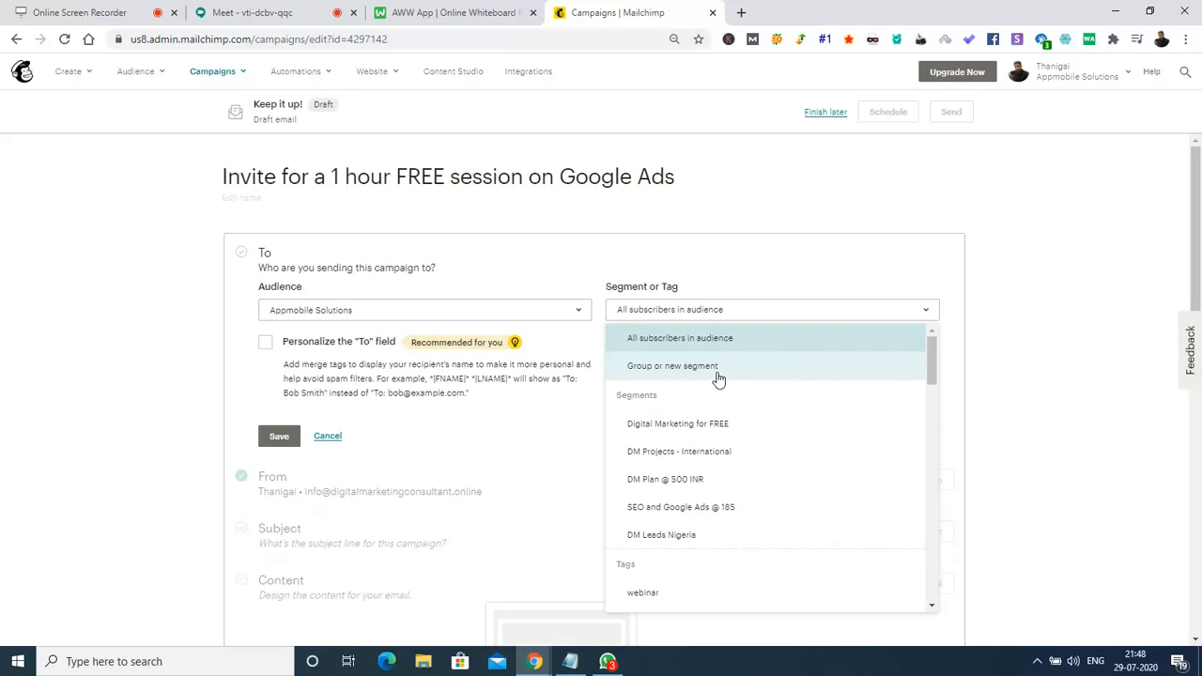
pyautogui.click(719, 369)
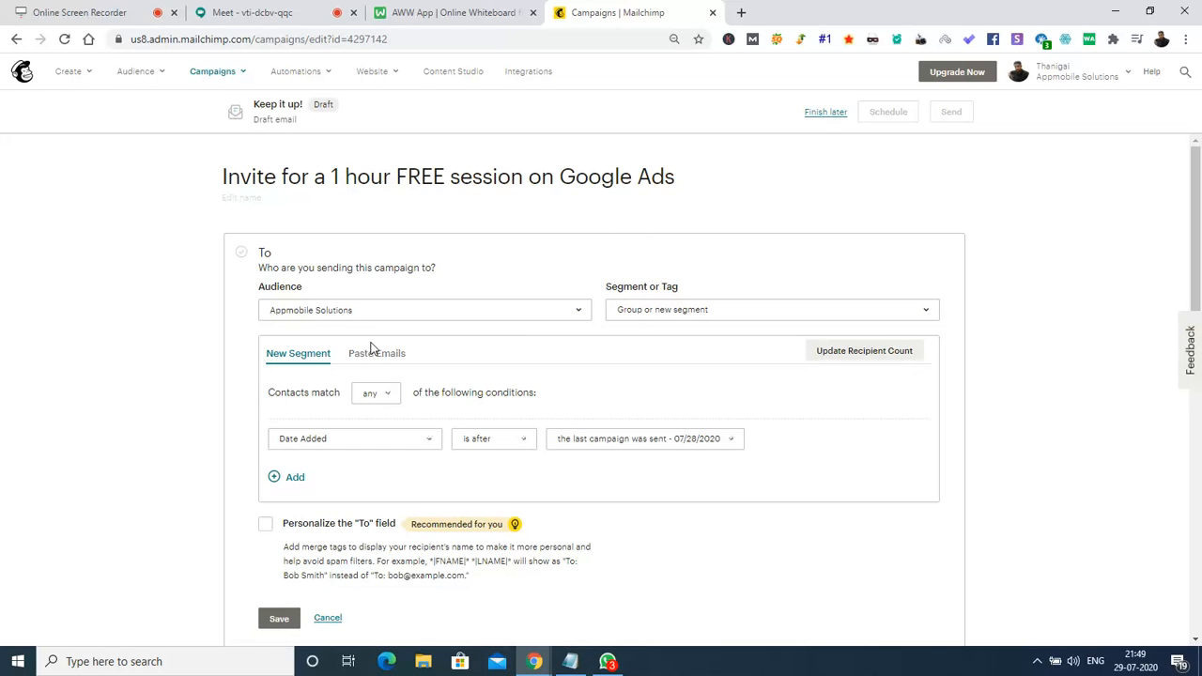
pyautogui.click(297, 479)
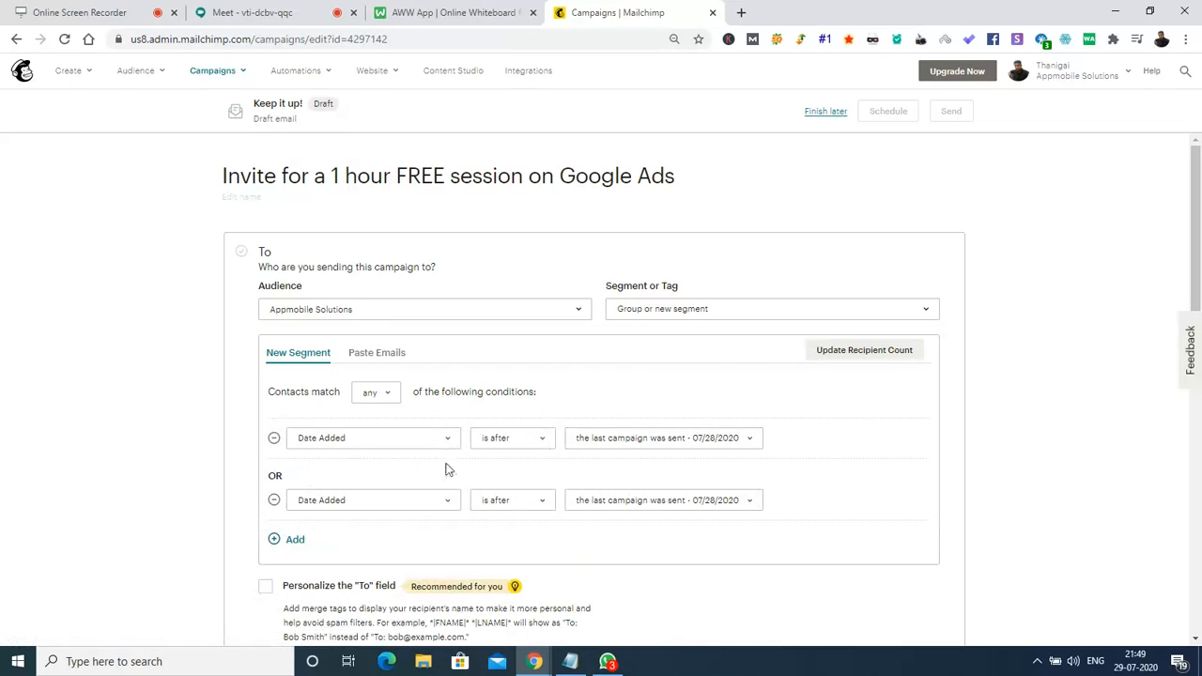
pyautogui.click(685, 309)
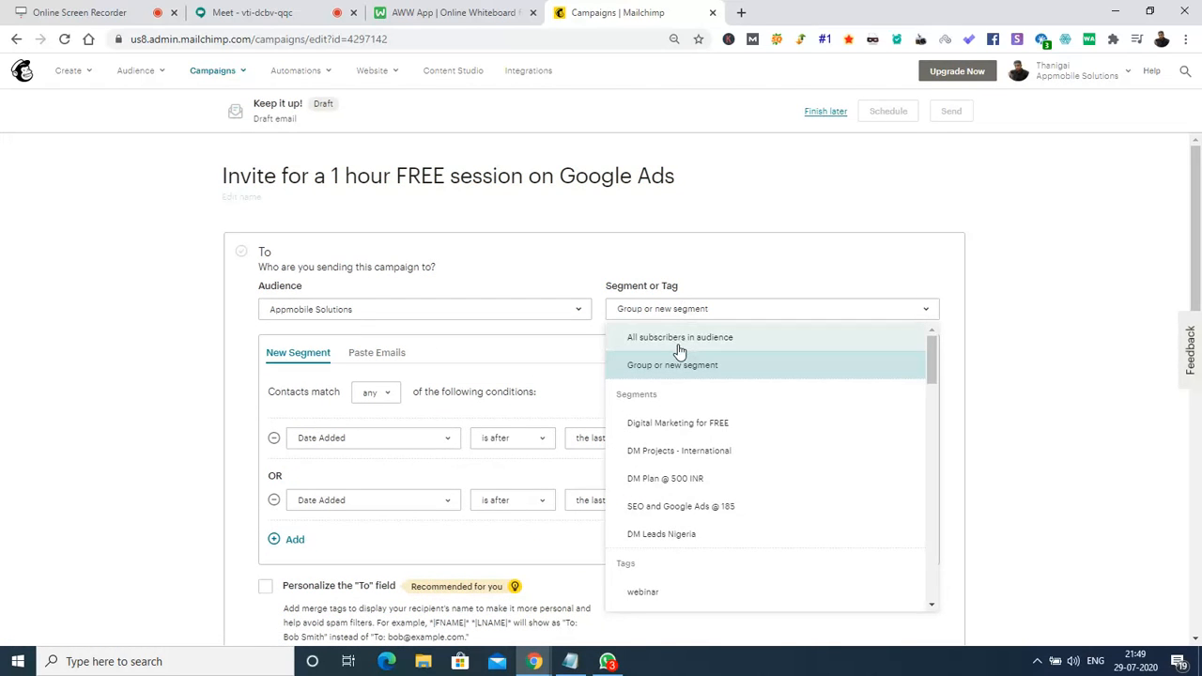
pyautogui.click(680, 338)
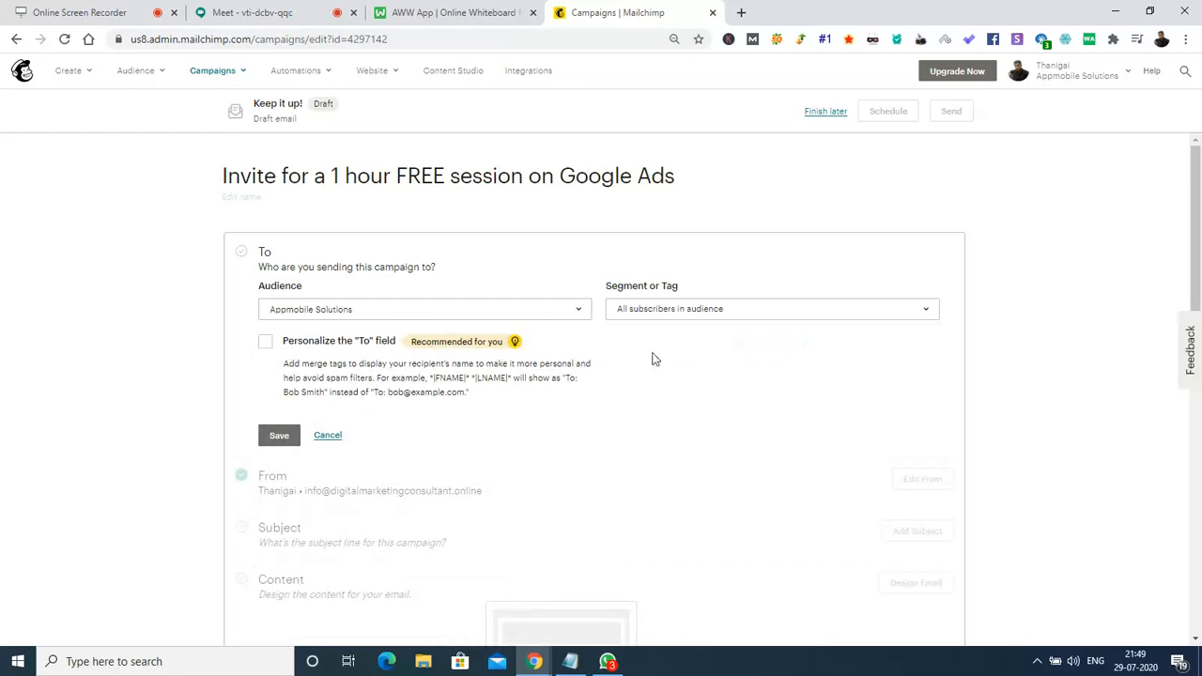
pyautogui.click(326, 437)
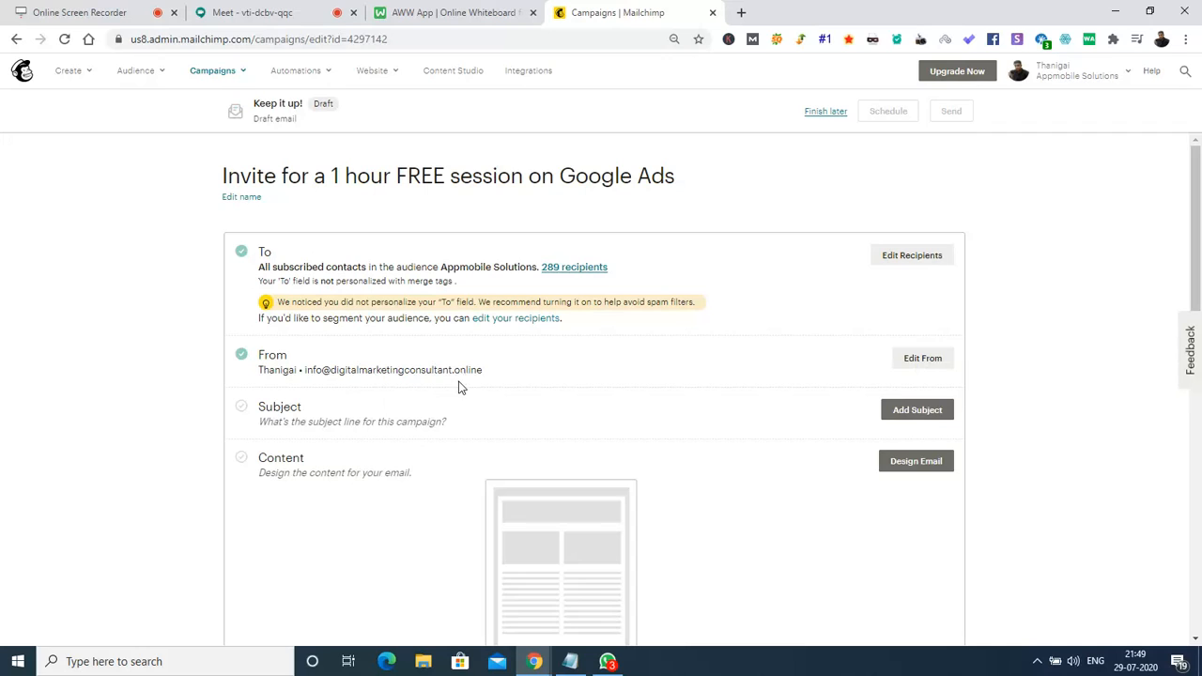
# Type the subject line 'Hey everyone, Please join the 489', correcting the typos along the way.
pyautogui.click(916, 414)
pyautogui.click(399, 481)
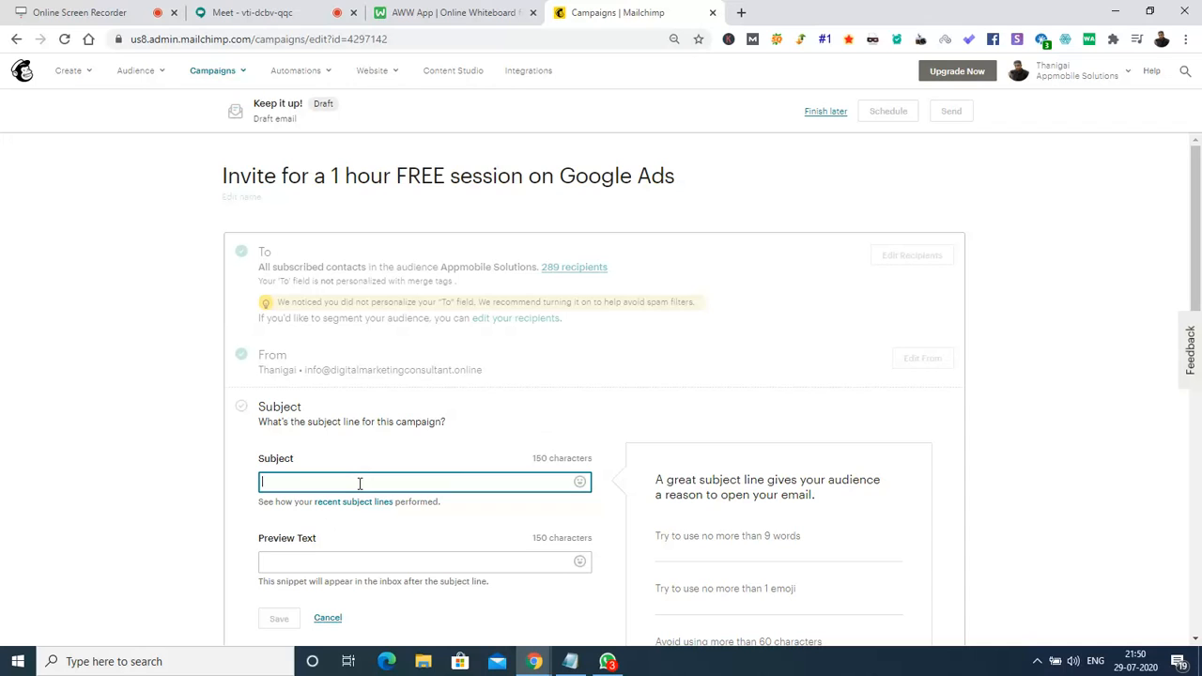
pyautogui.write('Hey')
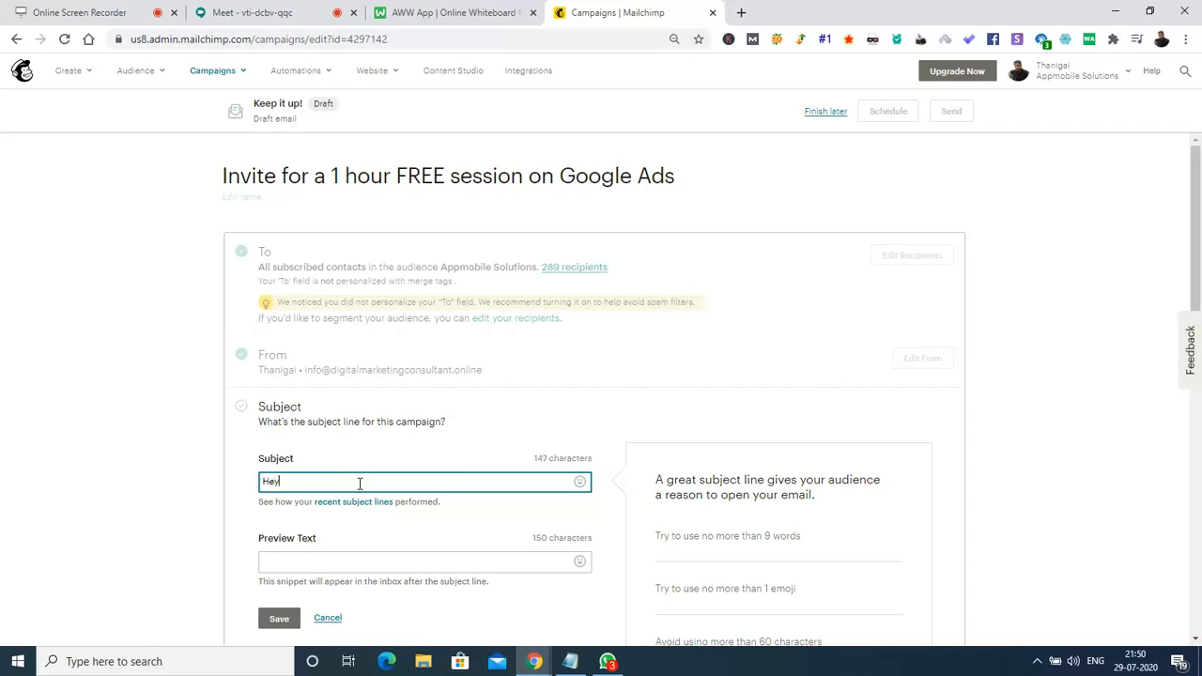
pyautogui.write(' everyone')
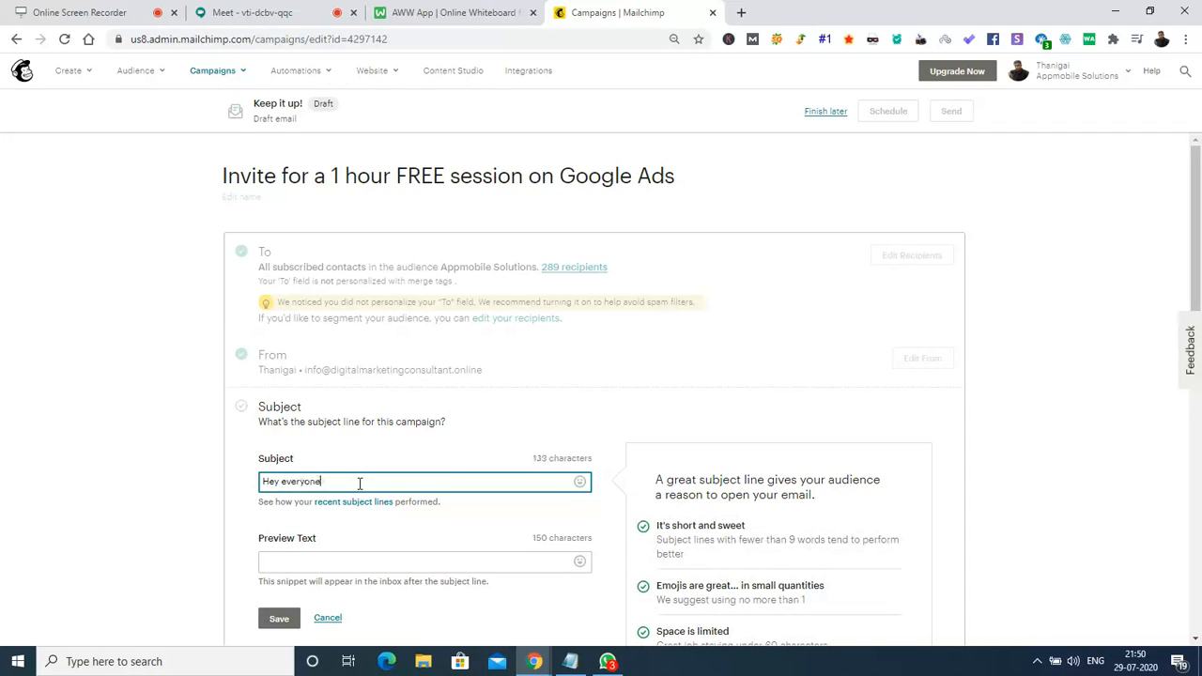
pyautogui.write(', Please join tyh')
pyautogui.press('BackSpace')
pyautogui.press('BackSpace')
pyautogui.write('he Fr')
pyautogui.press('BackSpace')
pyautogui.write('489')
pyautogui.press('BackSpace')
pyautogui.write('9')
# Search Google for 'rupee symbol' and copy the ₹ sign from the results.
pyautogui.click(742, 13)
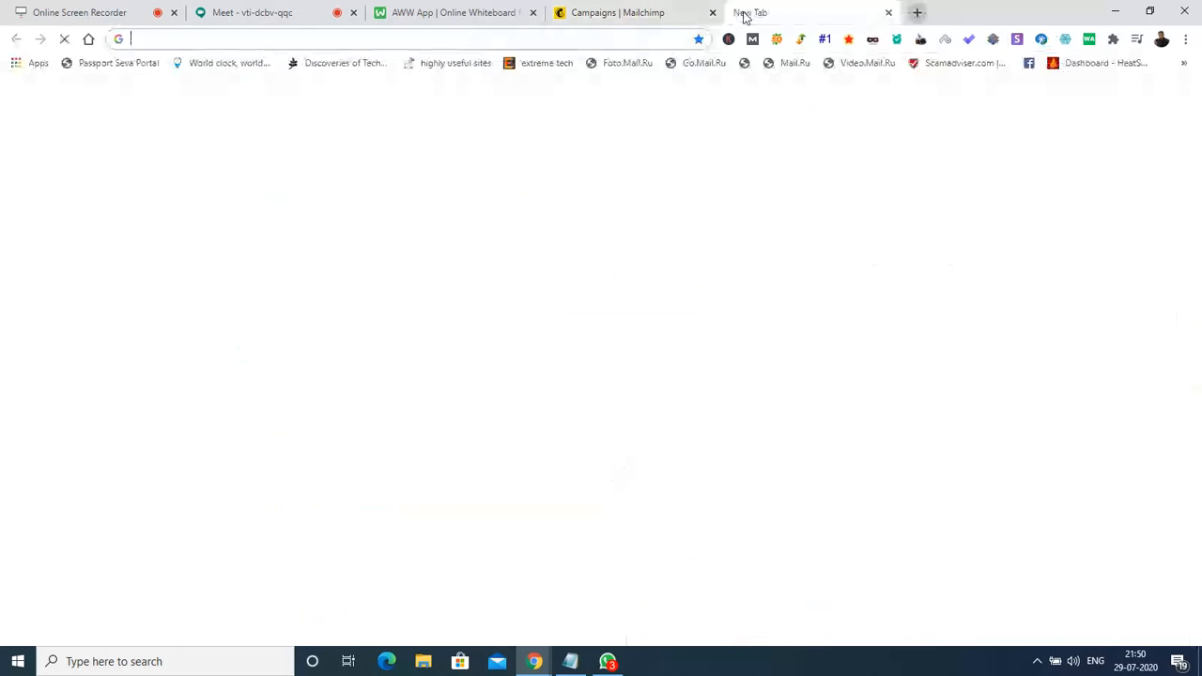
pyautogui.write('r')
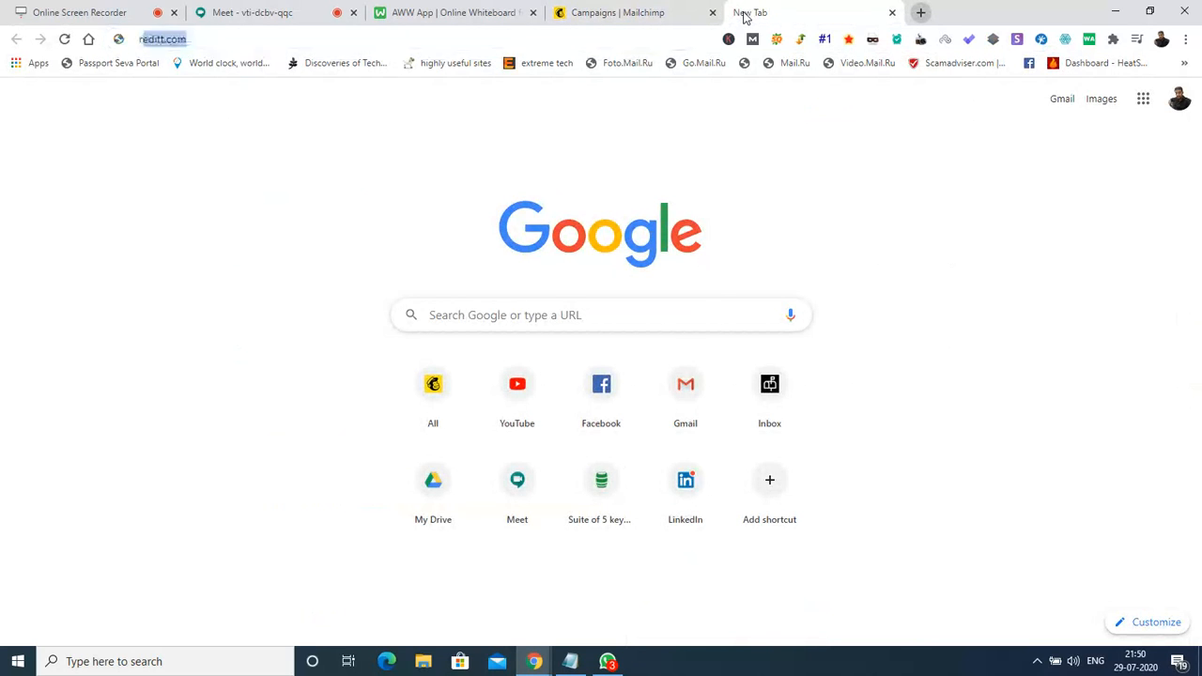
pyautogui.write('upee')
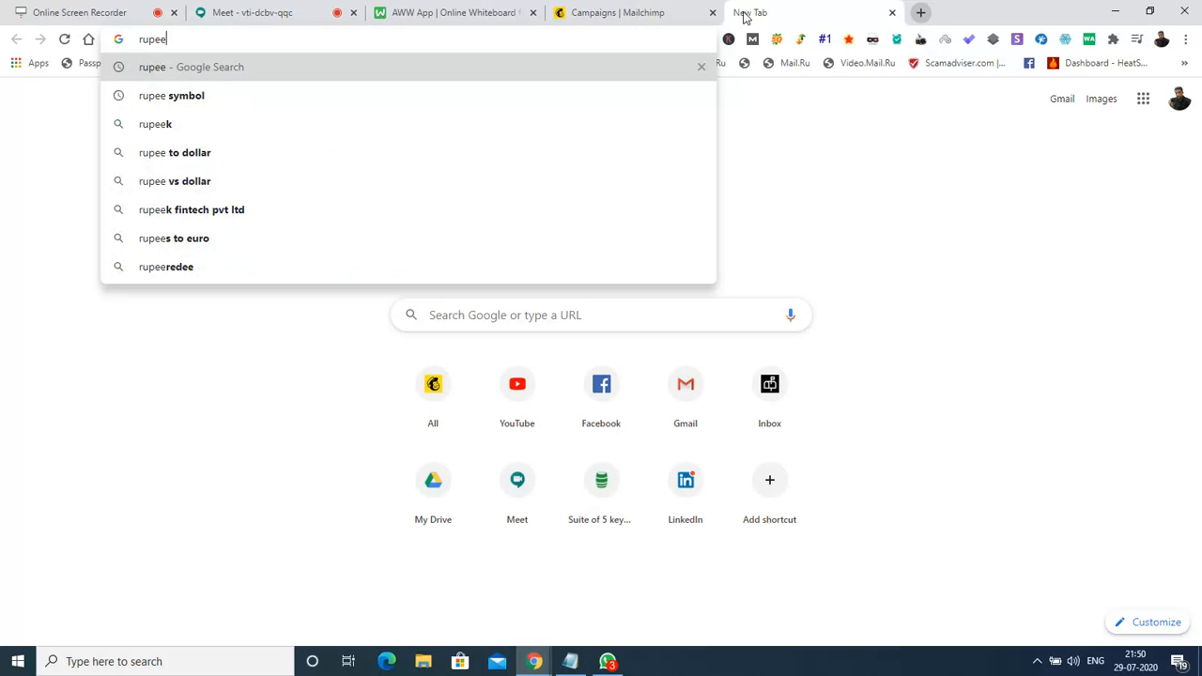
pyautogui.press('Down')
pyautogui.press('Return')
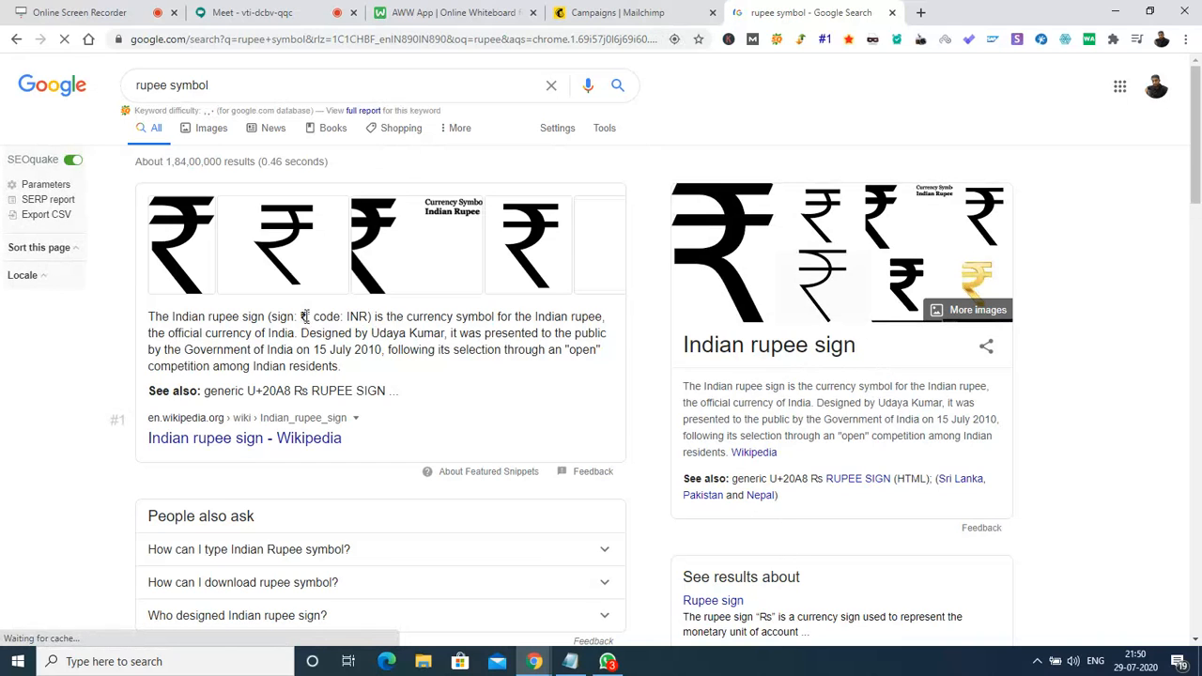
pyautogui.moveTo(309, 317); pyautogui.dragTo(300, 318)
pyautogui.hotkey('ctrl', 'c')
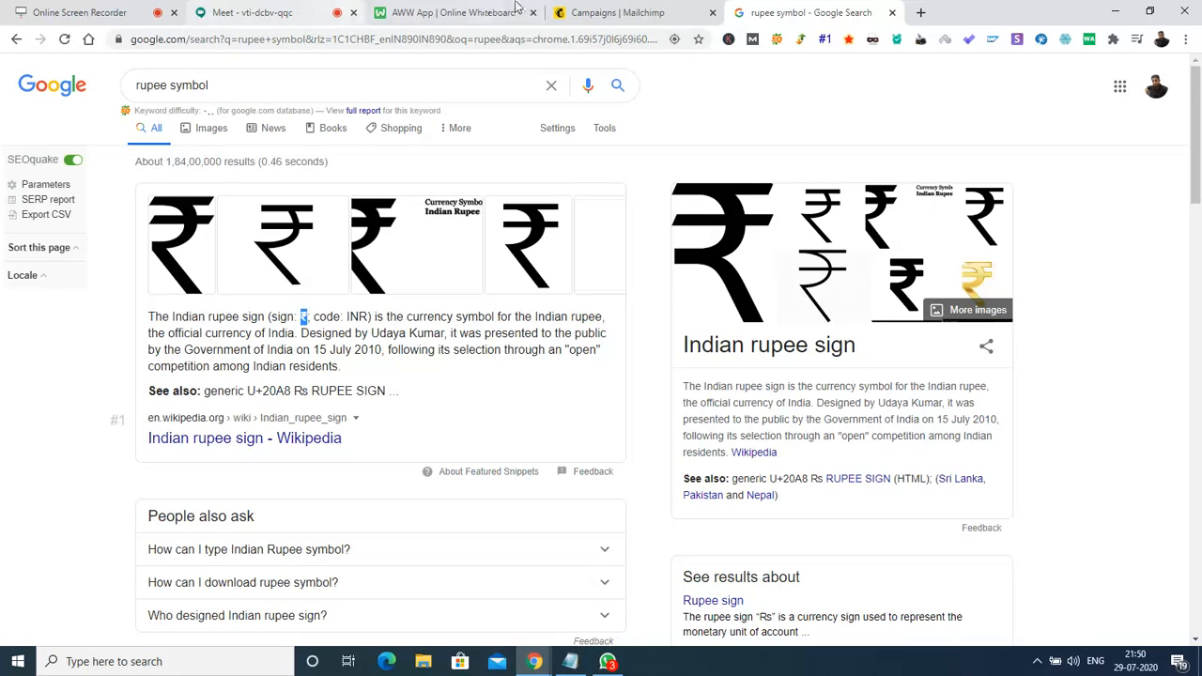
pyautogui.click(596, 11)
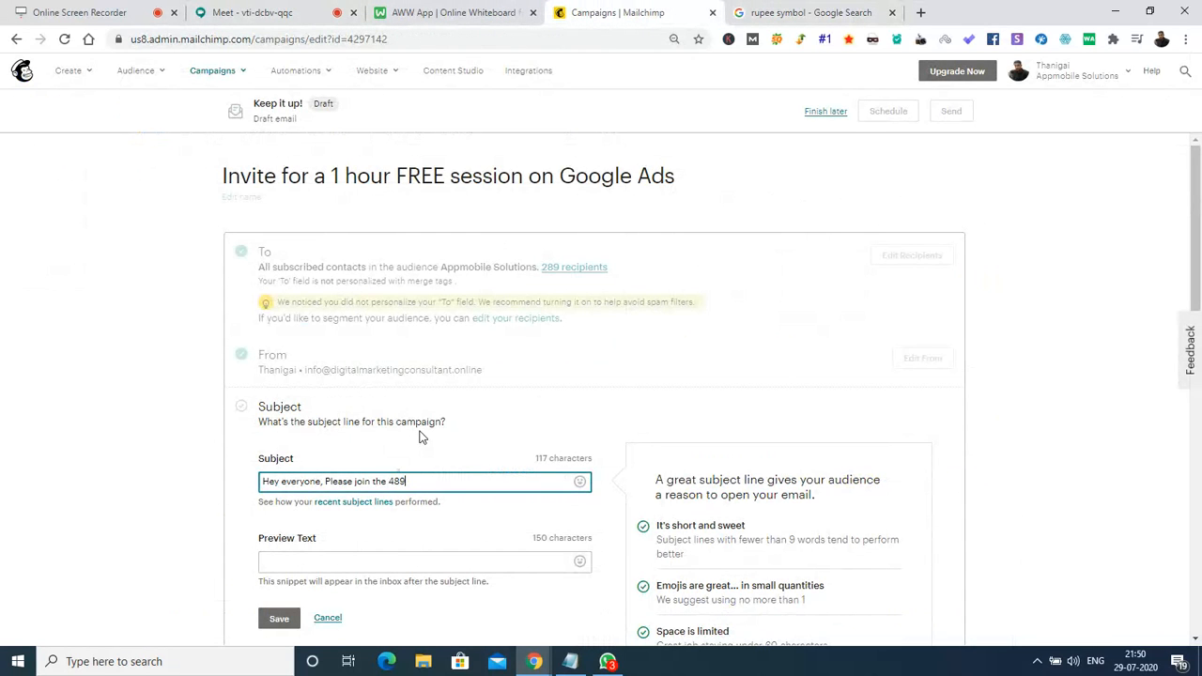
# Insert ₹ before 489 and add 'worth FREE session on Google Ads' to the subject.
pyautogui.hotkey('ctrl', 'v')
pyautogui.write('worth')
pyautogui.write(' F')
pyautogui.write('session')
pyautogui.write(' on Goog')
pyautogui.write('le Ads')
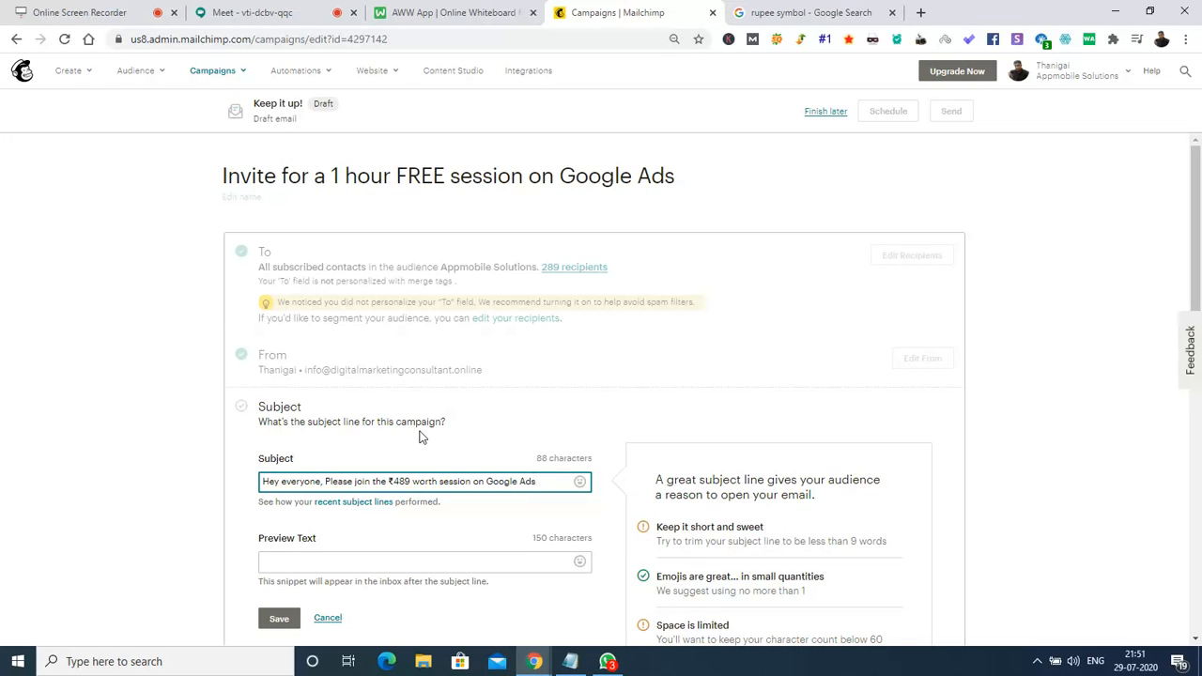
pyautogui.press('Left')
pyautogui.press('Left')
pyautogui.press('Left')
pyautogui.press('Left')
pyautogui.press('Left')
pyautogui.press('Left')
pyautogui.press('Left')
pyautogui.press('Left')
pyautogui.press('Left')
pyautogui.press('Left')
pyautogui.press('Left')
pyautogui.press('Left')
pyautogui.press('Left')
pyautogui.press('Left')
pyautogui.press('Left')
pyautogui.press('Left')
pyautogui.press('Left')
pyautogui.press('Left')
pyautogui.press('Left')
pyautogui.press('Right')
pyautogui.press('Right')
pyautogui.press('Right')
pyautogui.write('FREE')
pyautogui.press('Right')
pyautogui.press('Right')
pyautogui.press('Right')
# Remove 'Hey everyone, ' from the subject and append 'by 12.00 AM'.
pyautogui.hotkey('shift', 'Home')
pyautogui.press('BackSpace')
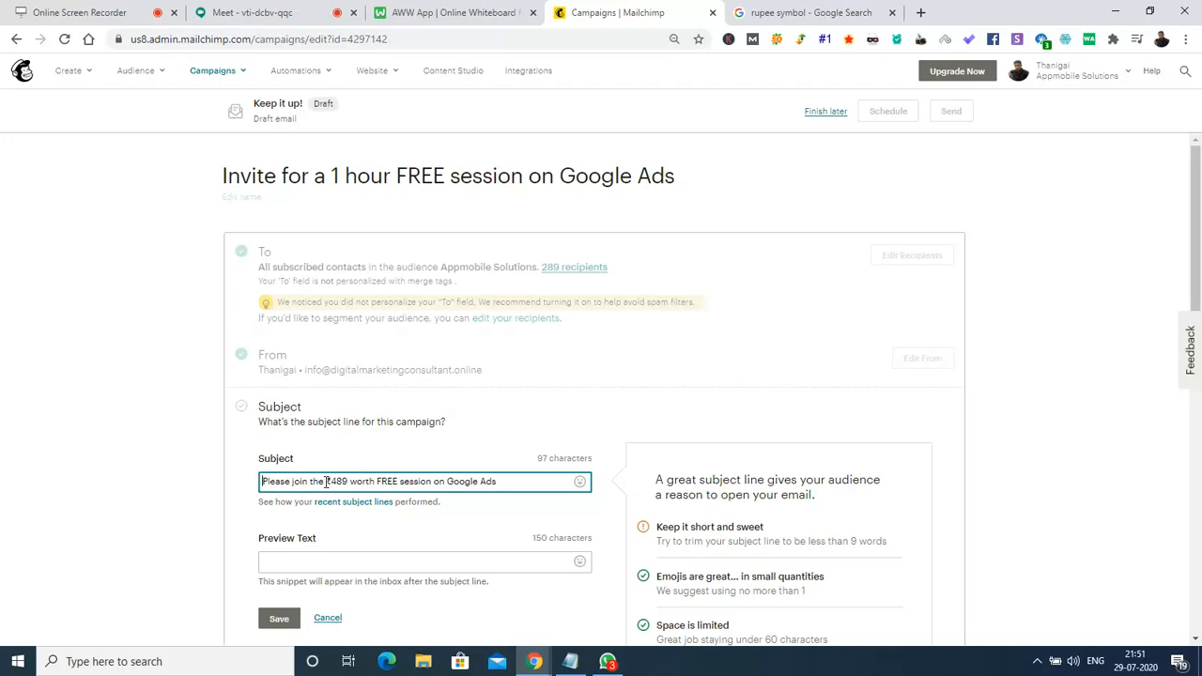
pyautogui.press('Right')
pyautogui.press('Right')
pyautogui.press('Right')
pyautogui.press('Right')
pyautogui.press('Right')
pyautogui.press('Right')
pyautogui.write('by')
pyautogui.click(1127, 663)
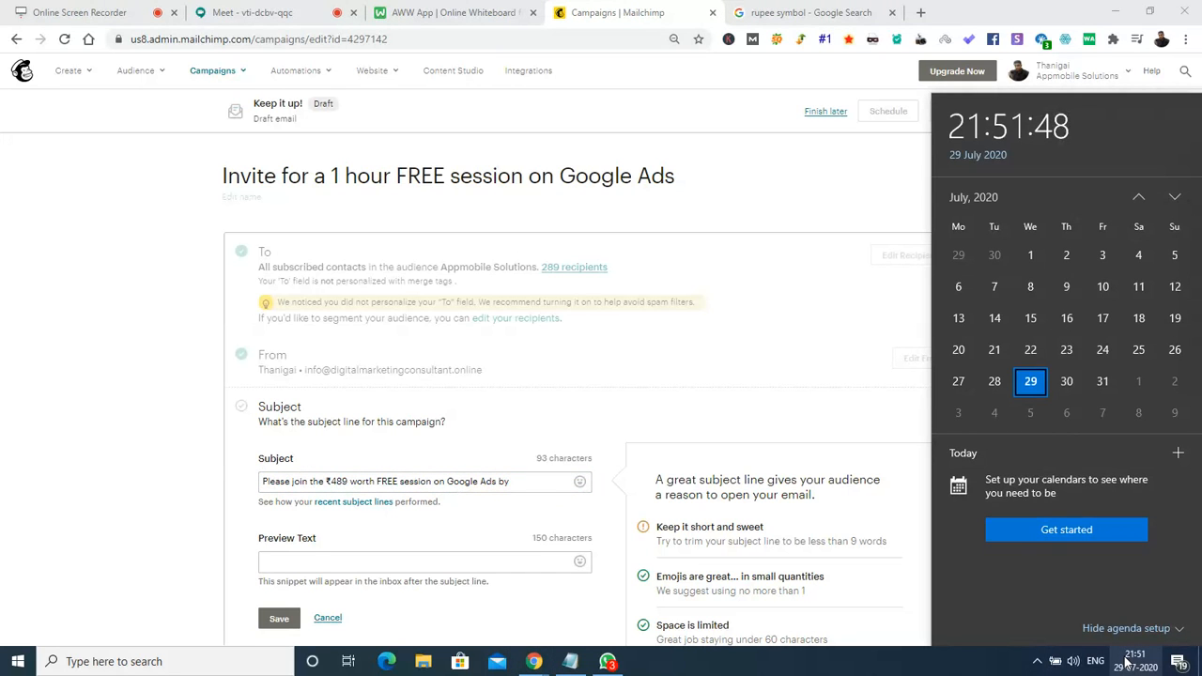
pyautogui.click(1128, 662)
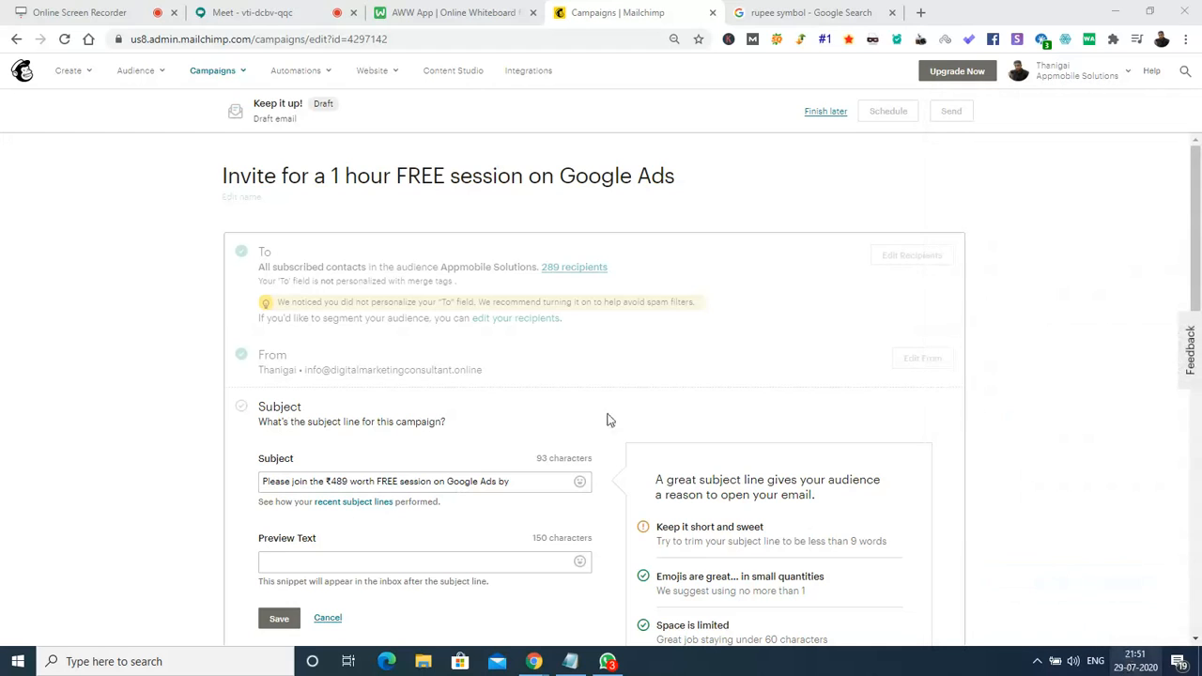
pyautogui.click(526, 480)
pyautogui.write('12.00')
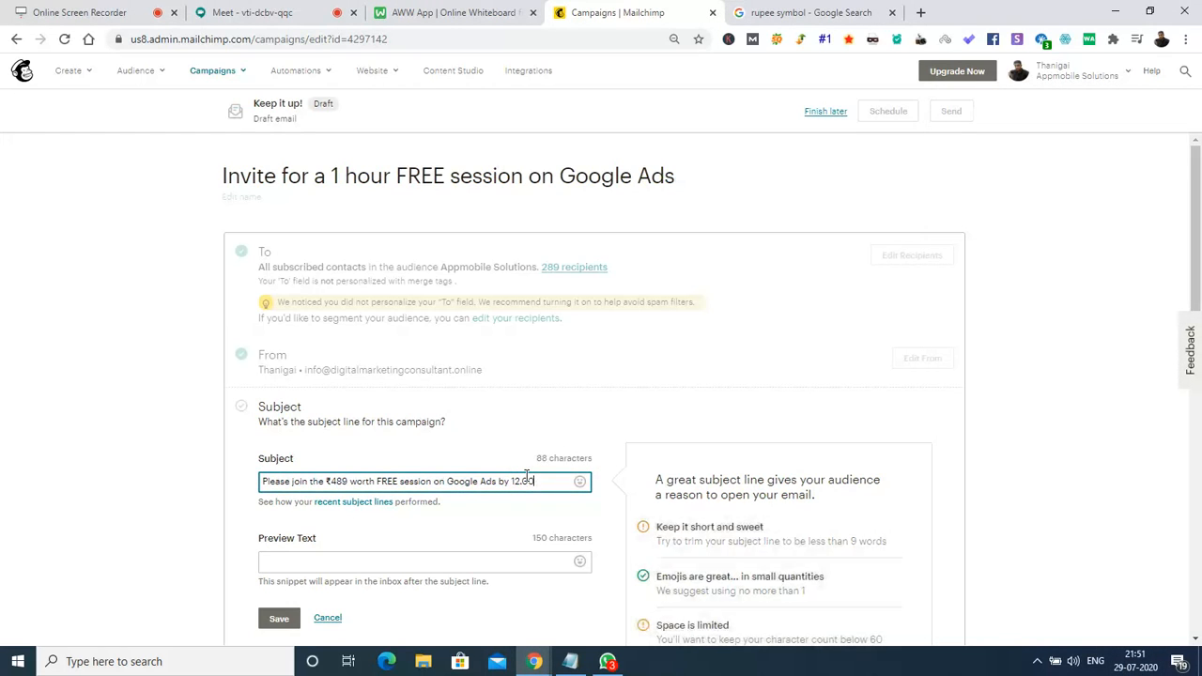
pyautogui.write(' AM')
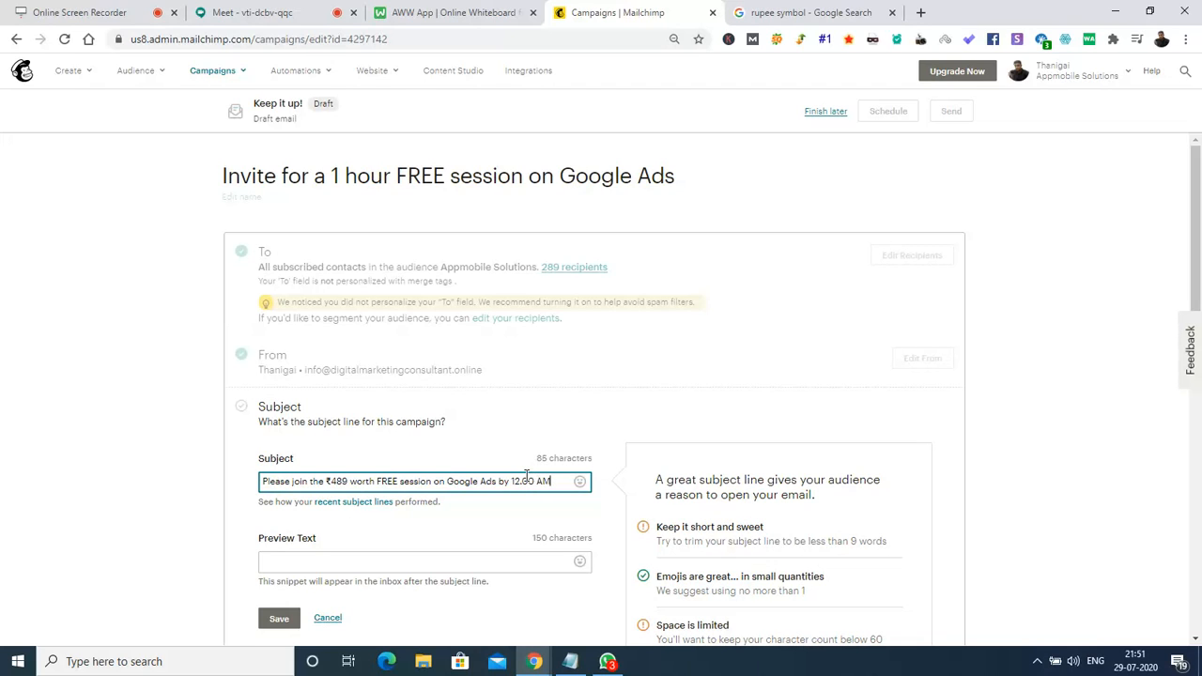
pyautogui.press('BackSpace')
# Finish '12.00 AM', add preview text 'Let us join for an interactive session on Google Ads', and save.
pyautogui.write('M')
pyautogui.click(345, 563)
pyautogui.write('L')
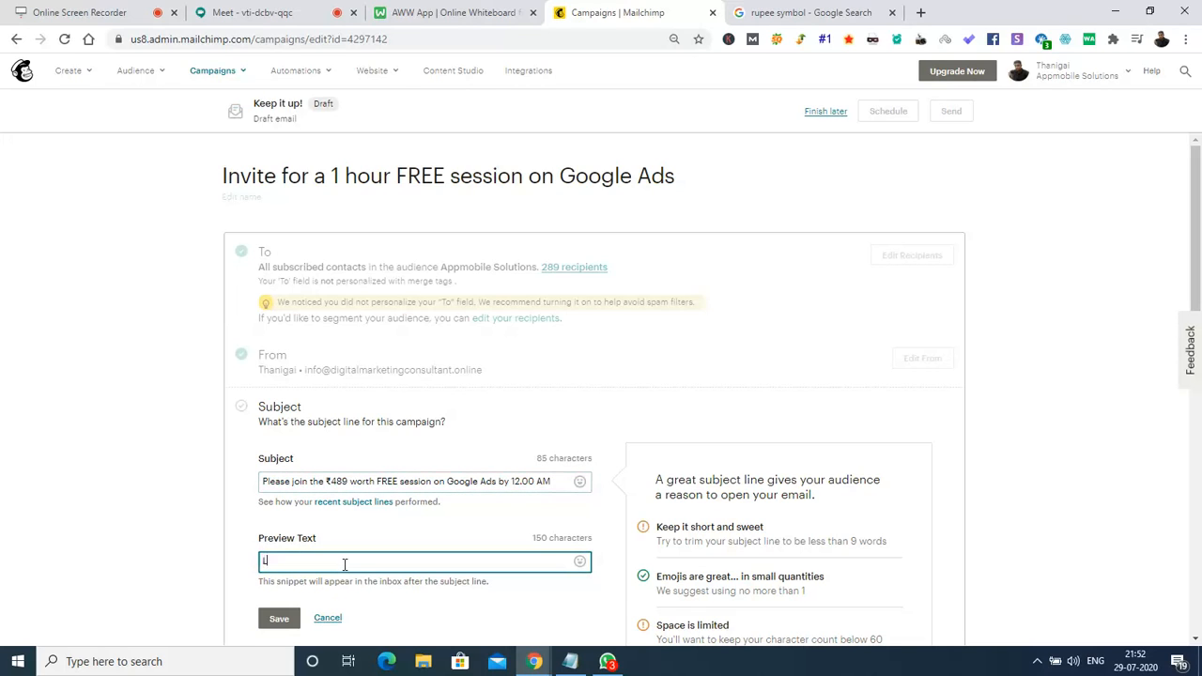
pyautogui.write("et's")
pyautogui.press('BackSpace')
pyautogui.press('BackSpace')
pyautogui.write('us join for a')
pyautogui.press('BackSpace')
pyautogui.write('n interactive session on Google A')
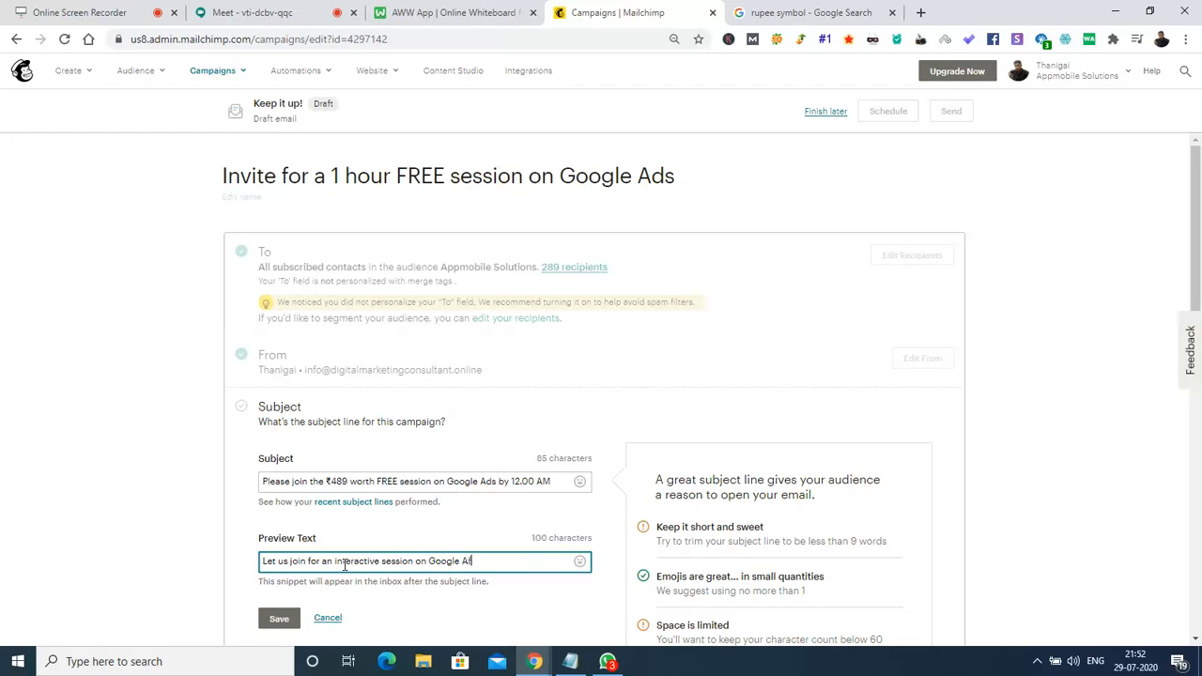
pyautogui.write('ds')
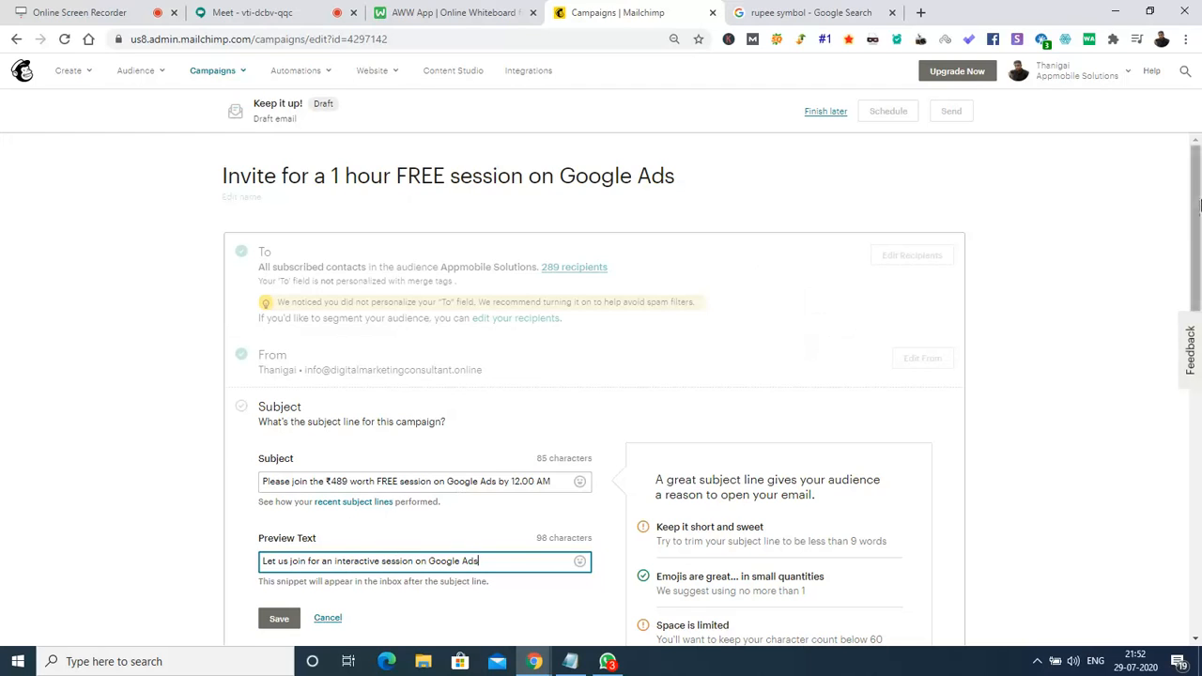
pyautogui.moveTo(1198, 229); pyautogui.dragTo(1198, 314)
pyautogui.click(266, 375)
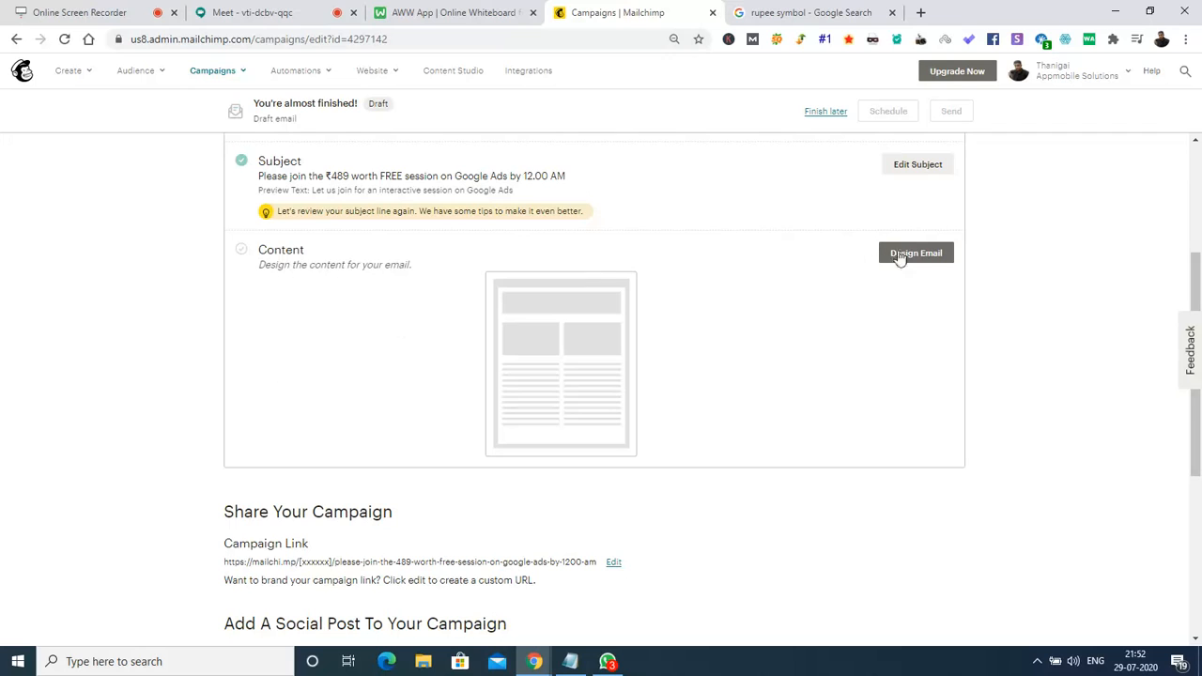
# Start designing the email and pick the Sell Products template from the Layouts list.
pyautogui.click(916, 254)
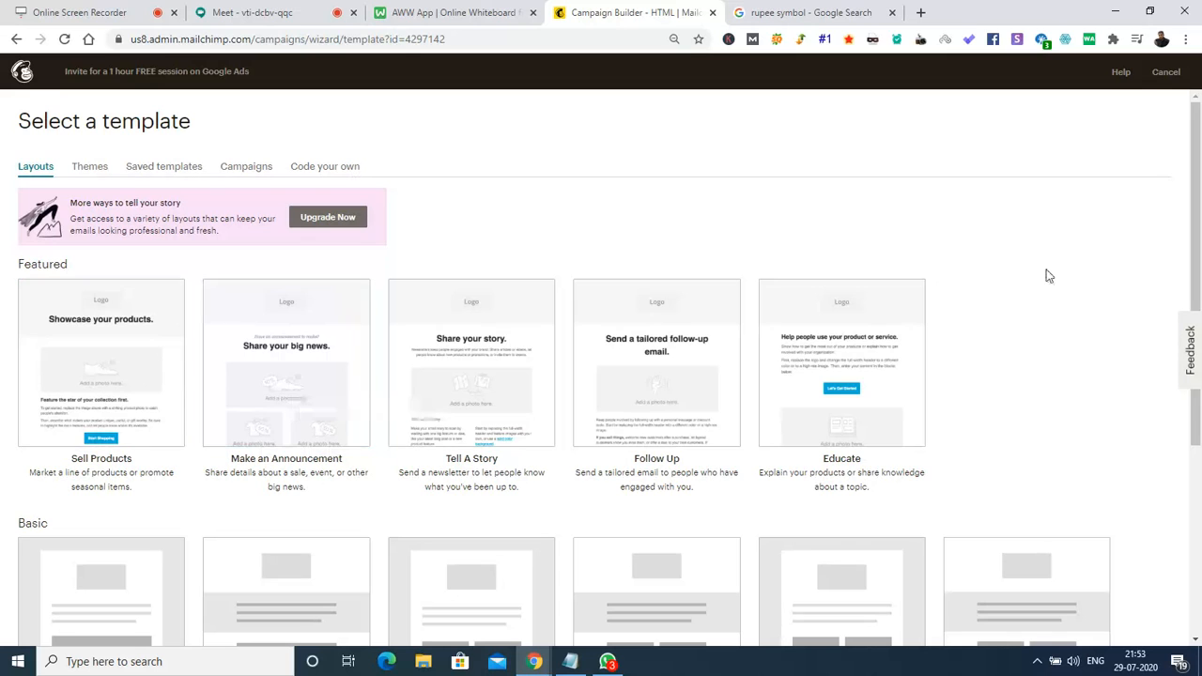
pyautogui.moveTo(1199, 166); pyautogui.dragTo(1199, 297)
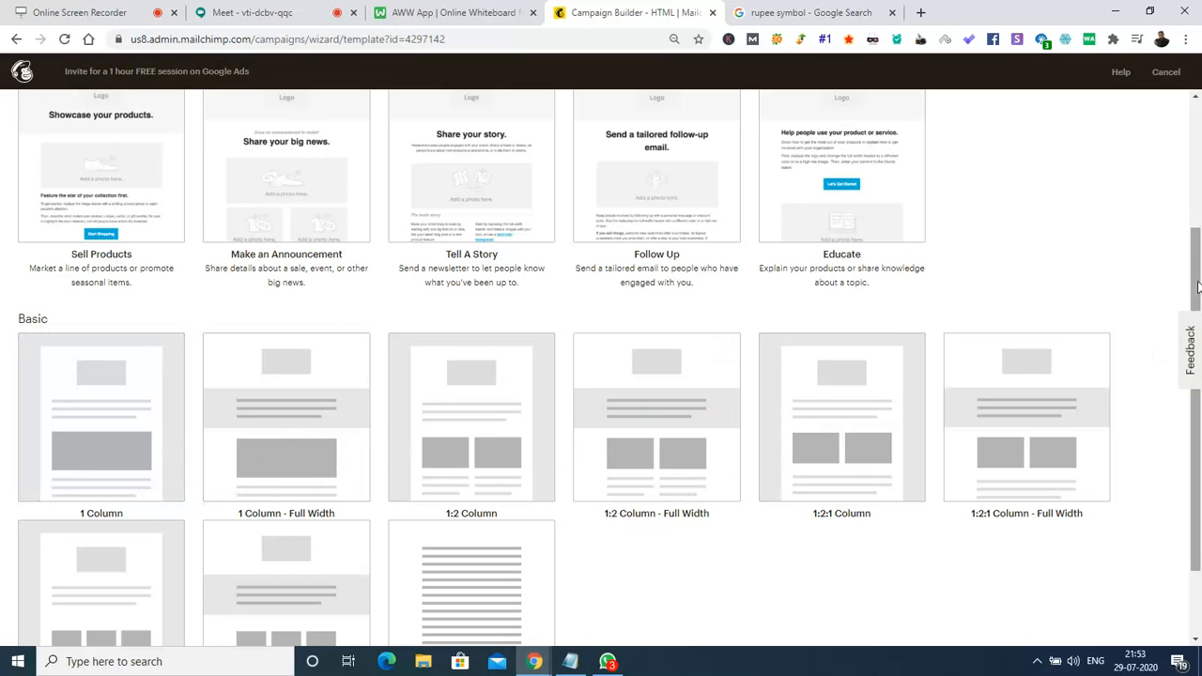
pyautogui.moveTo(1199, 323); pyautogui.dragTo(1195, 192)
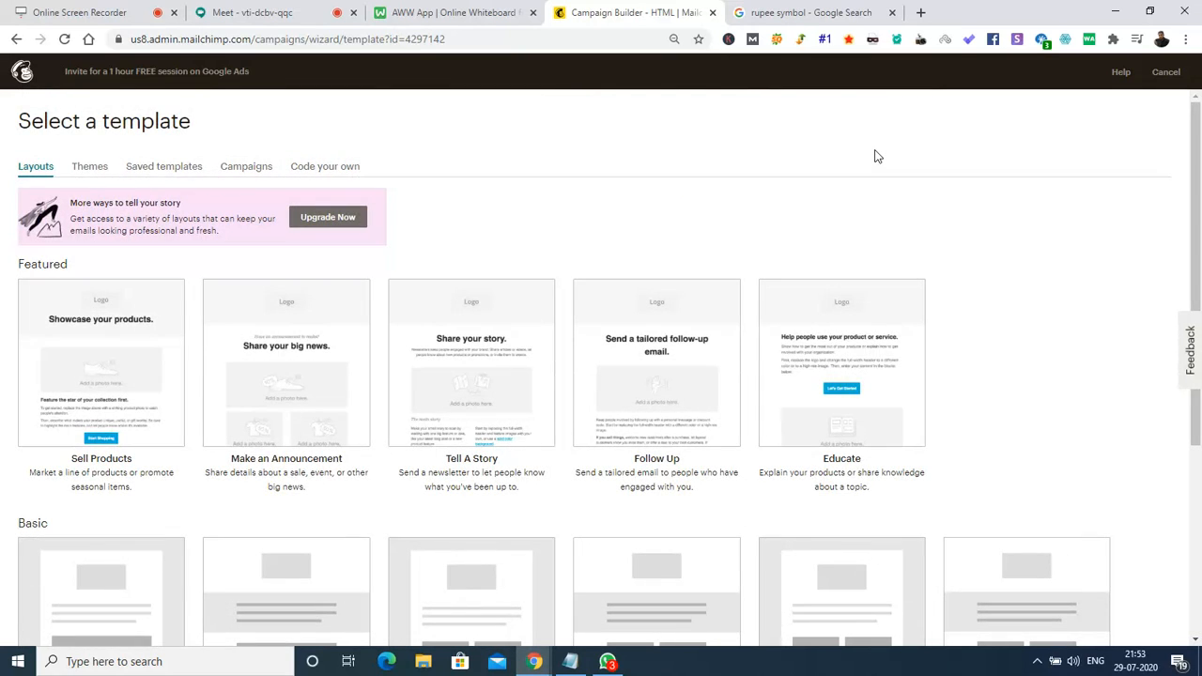
pyautogui.click(121, 363)
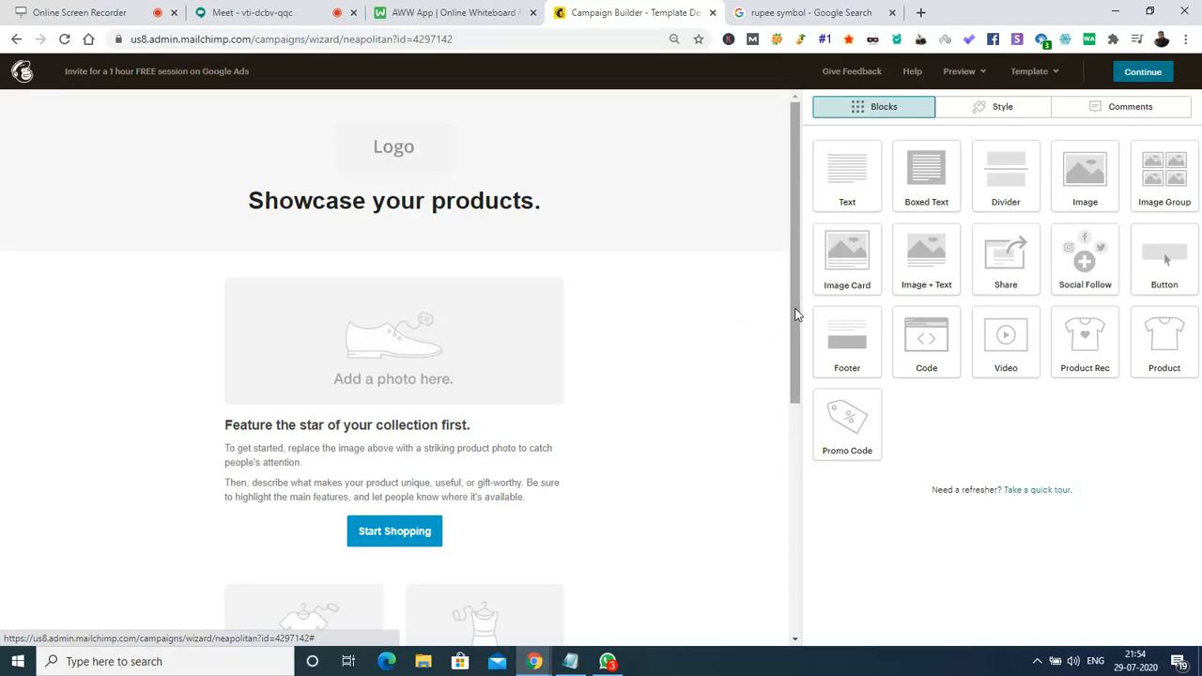
# Scroll through the Sell Products template down to the footer and back up.
pyautogui.moveTo(795, 314); pyautogui.dragTo(795, 335)
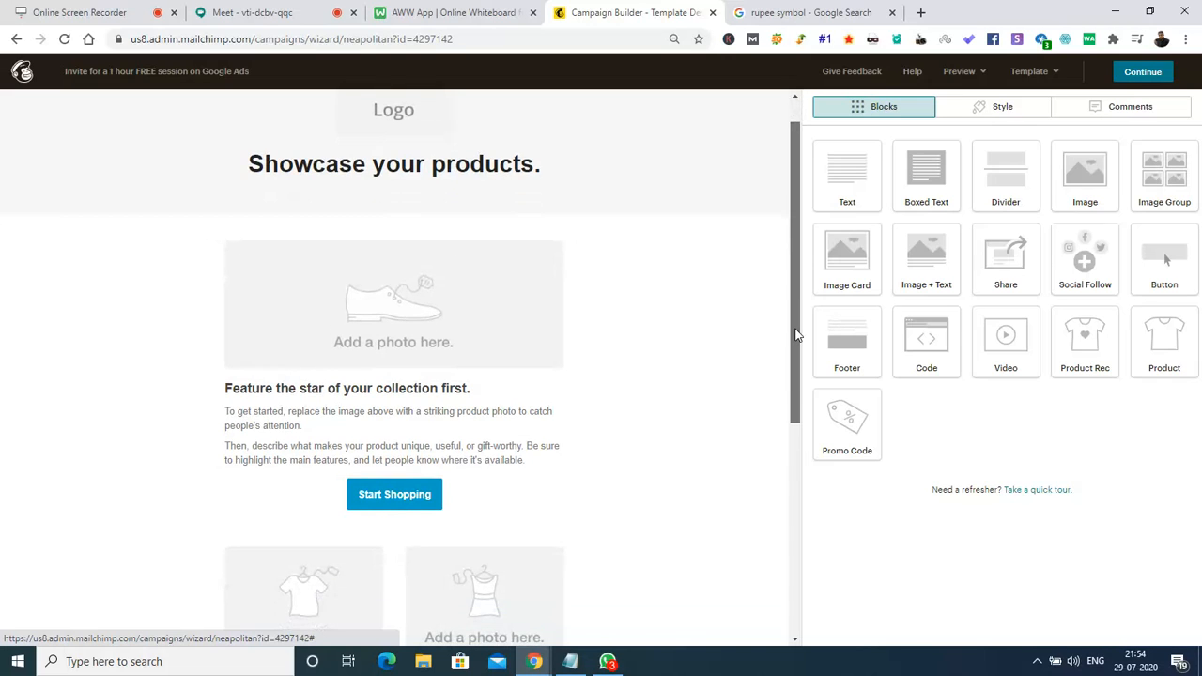
pyautogui.moveTo(795, 335); pyautogui.dragTo(793, 483)
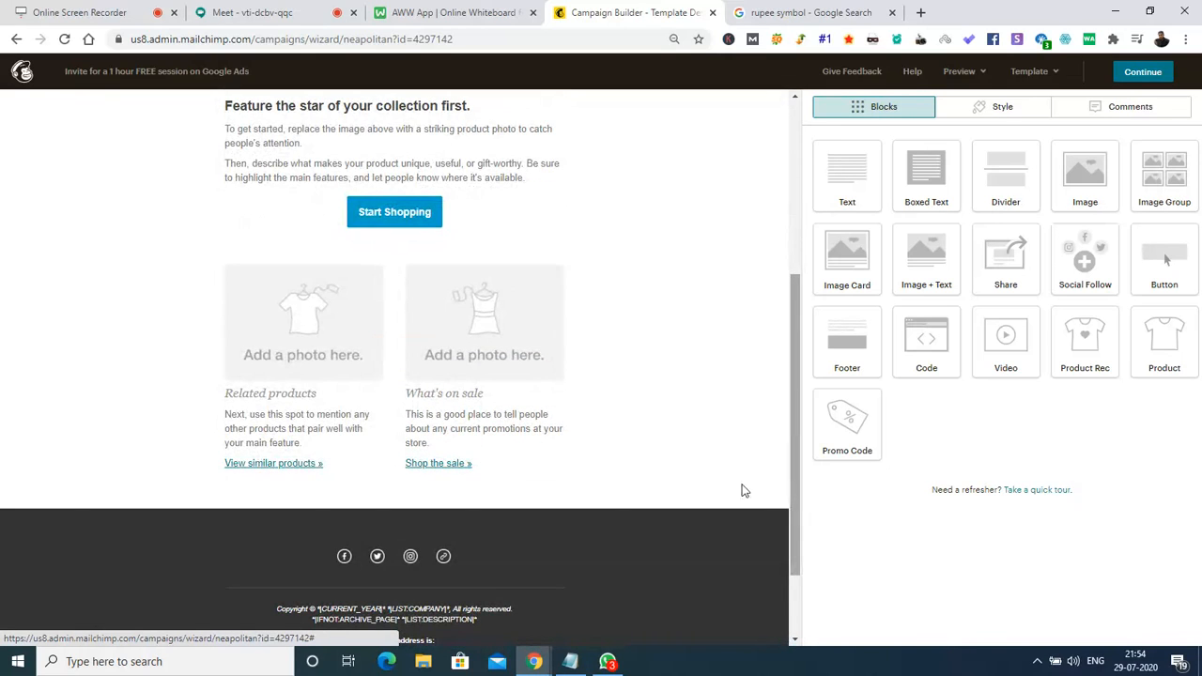
pyautogui.moveTo(397, 442)
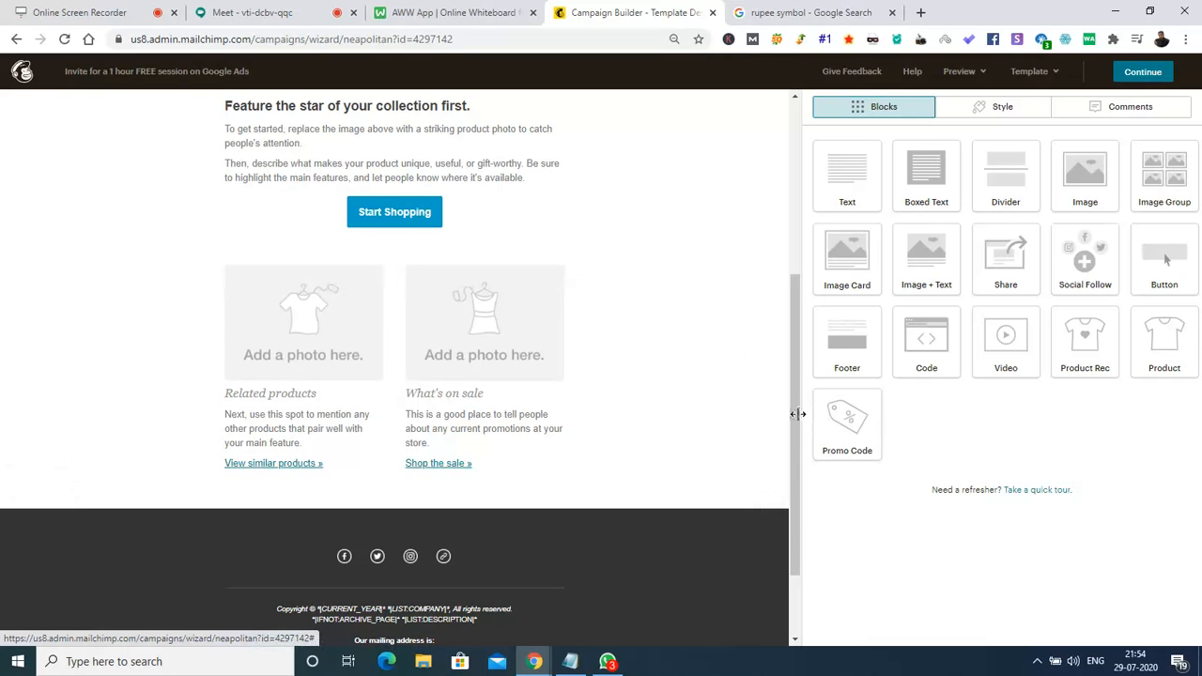
pyautogui.moveTo(795, 415); pyautogui.dragTo(797, 510)
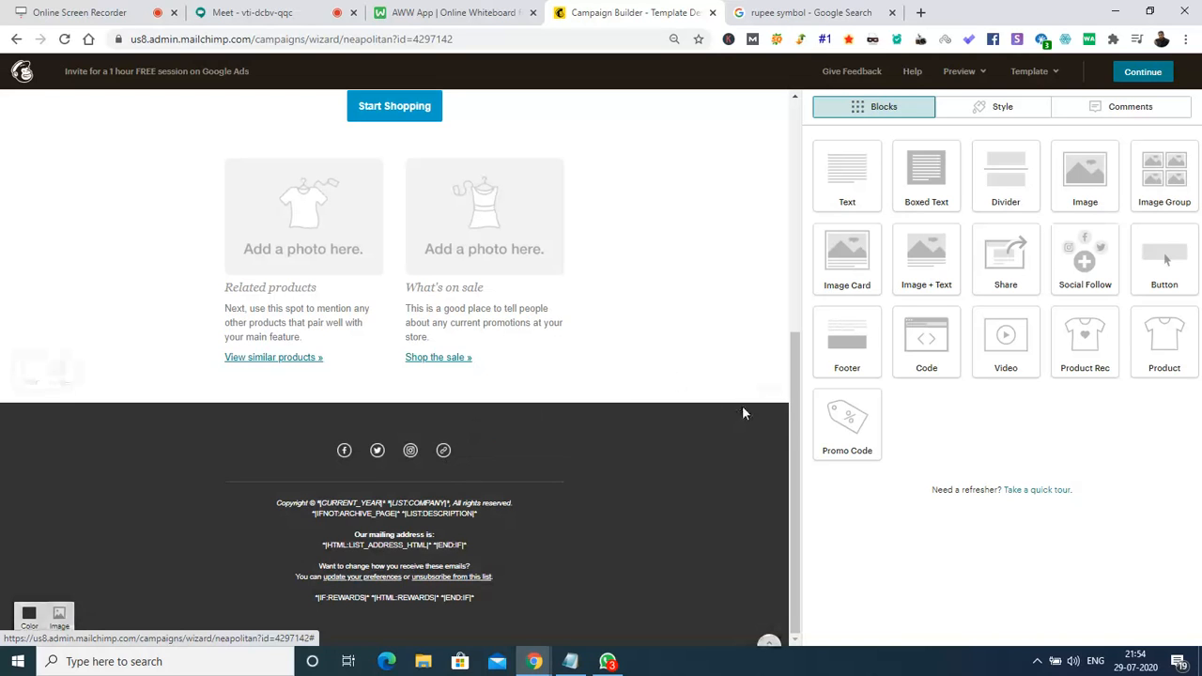
pyautogui.moveTo(793, 428); pyautogui.dragTo(793, 331)
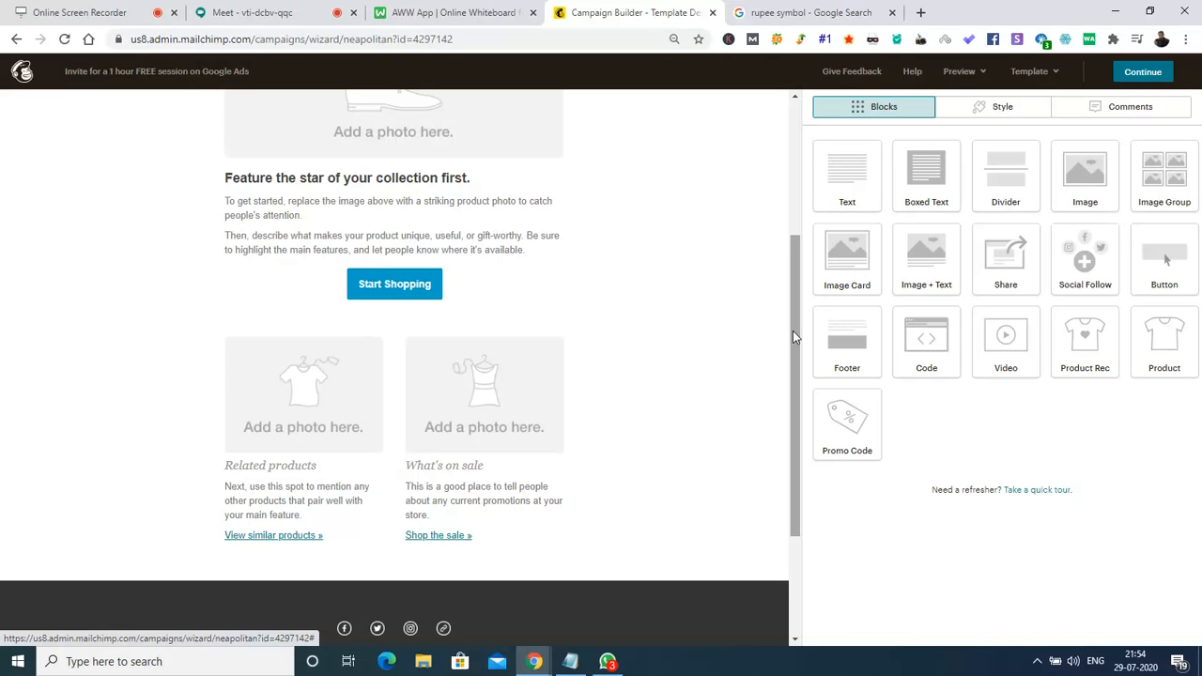
# Unmute the computer's sound and scroll back to the top of the email.
pyautogui.press('XF86AudioMute')
pyautogui.press('XF86AudioMute')
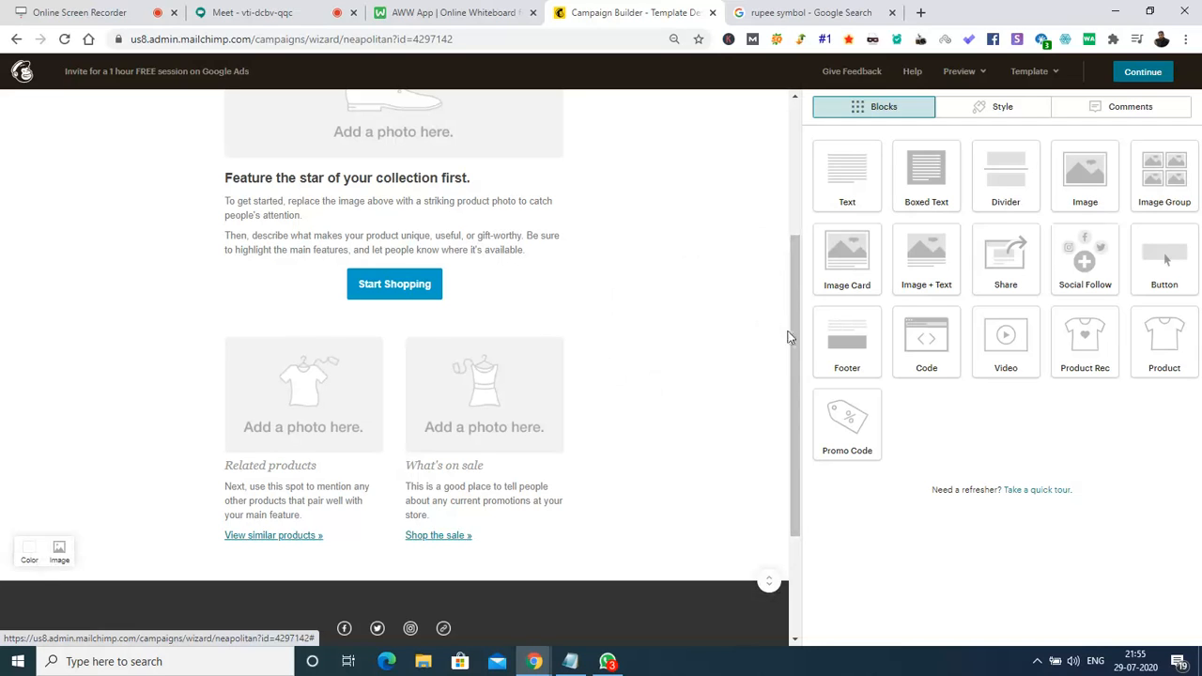
pyautogui.moveTo(794, 344); pyautogui.dragTo(789, 101)
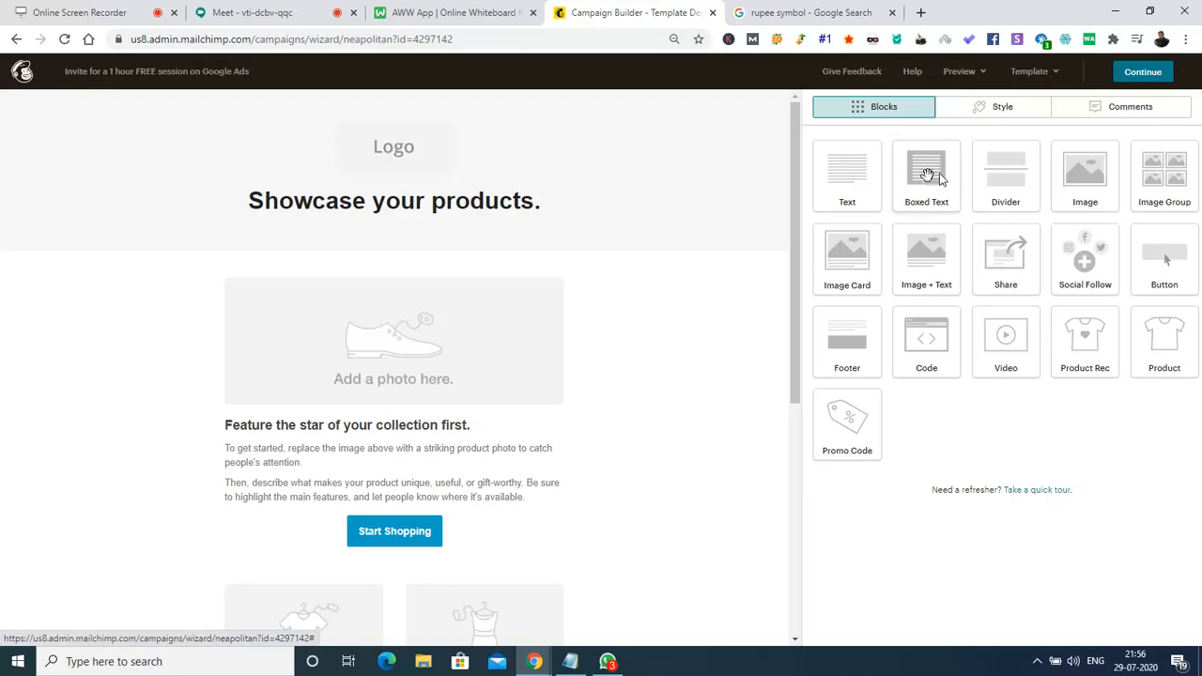
# Add a boxed text under the shoe photo reading 'Welcome to the all new session on Digital Marketing'.
pyautogui.moveTo(928, 174); pyautogui.dragTo(498, 436)
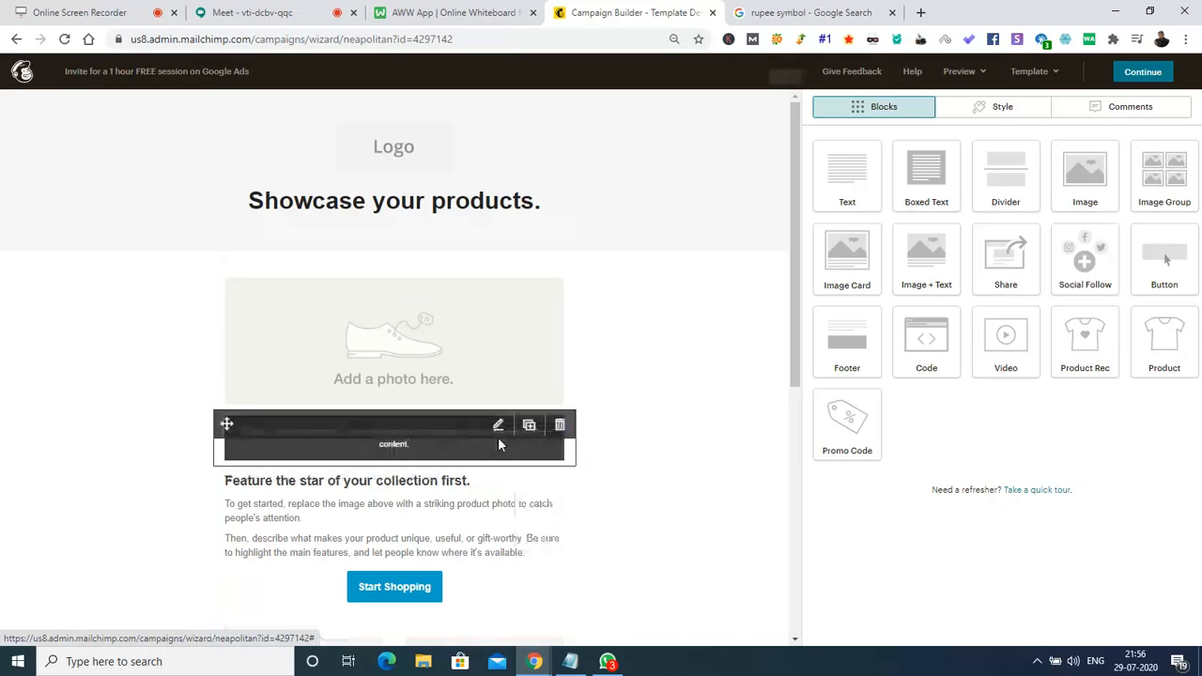
pyautogui.click(409, 442)
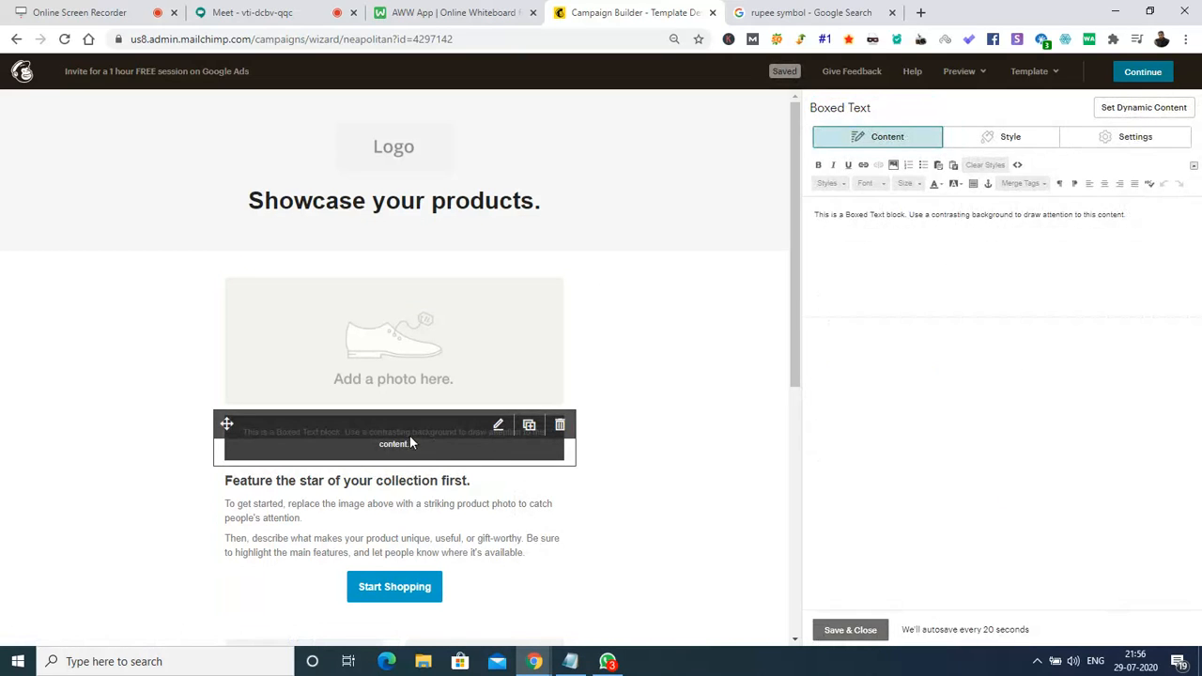
pyautogui.tripleClick(936, 215)
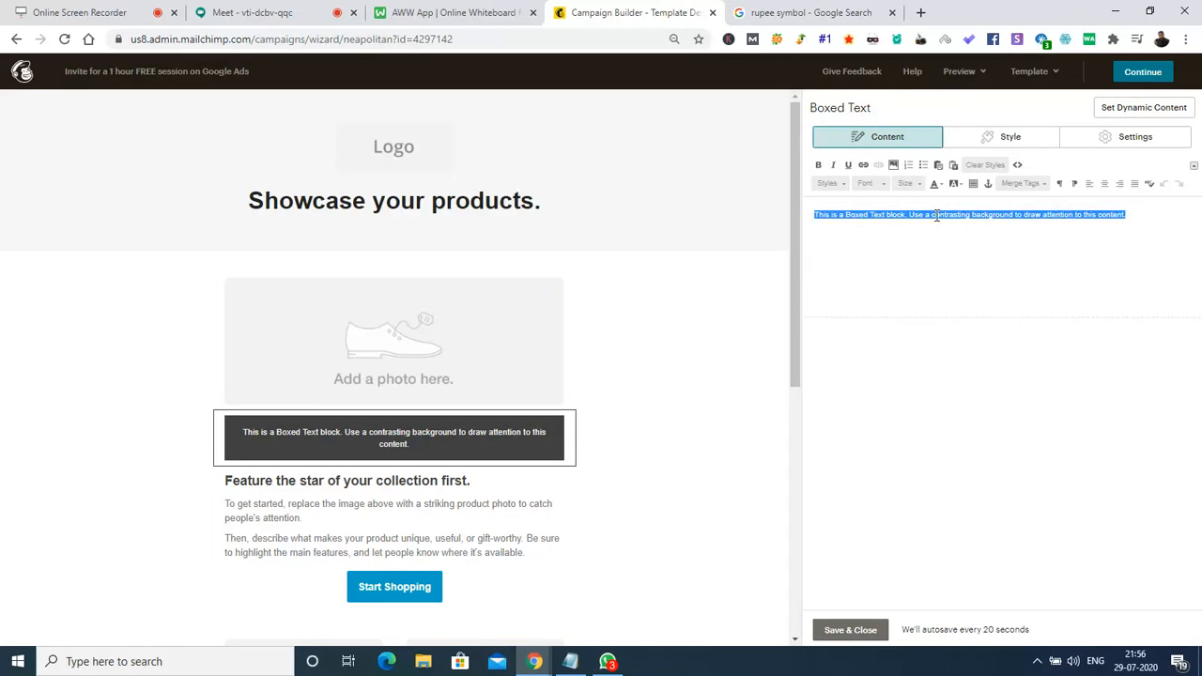
pyautogui.write('Welco')
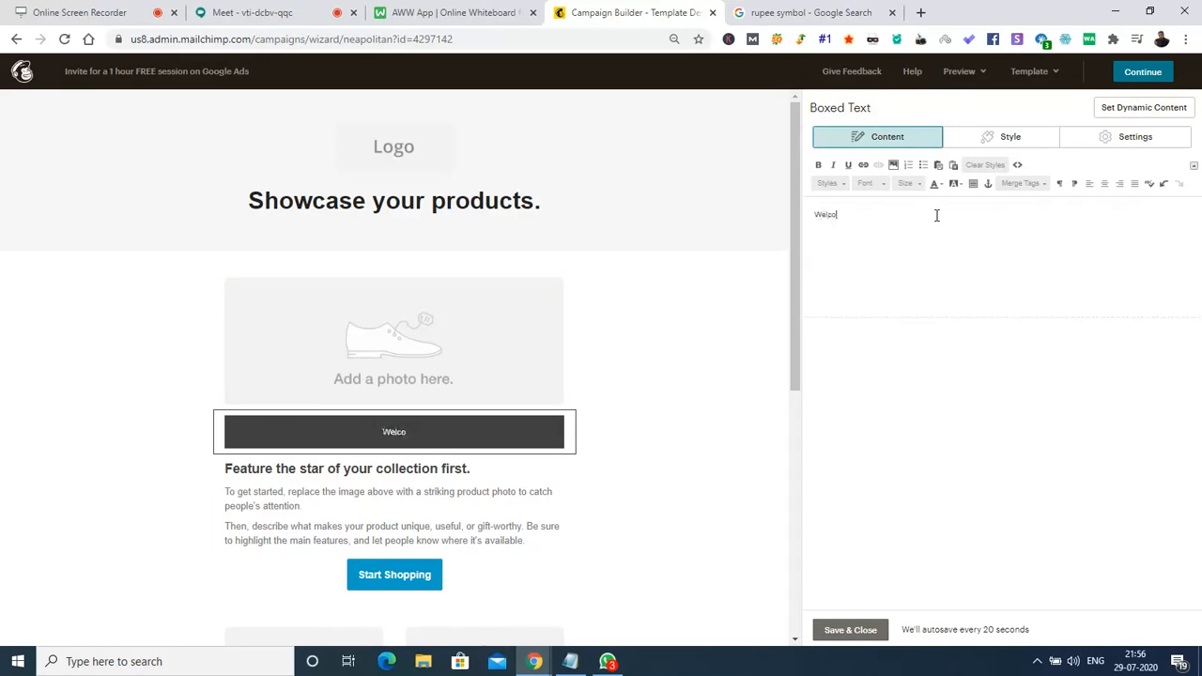
pyautogui.write('me to the all new')
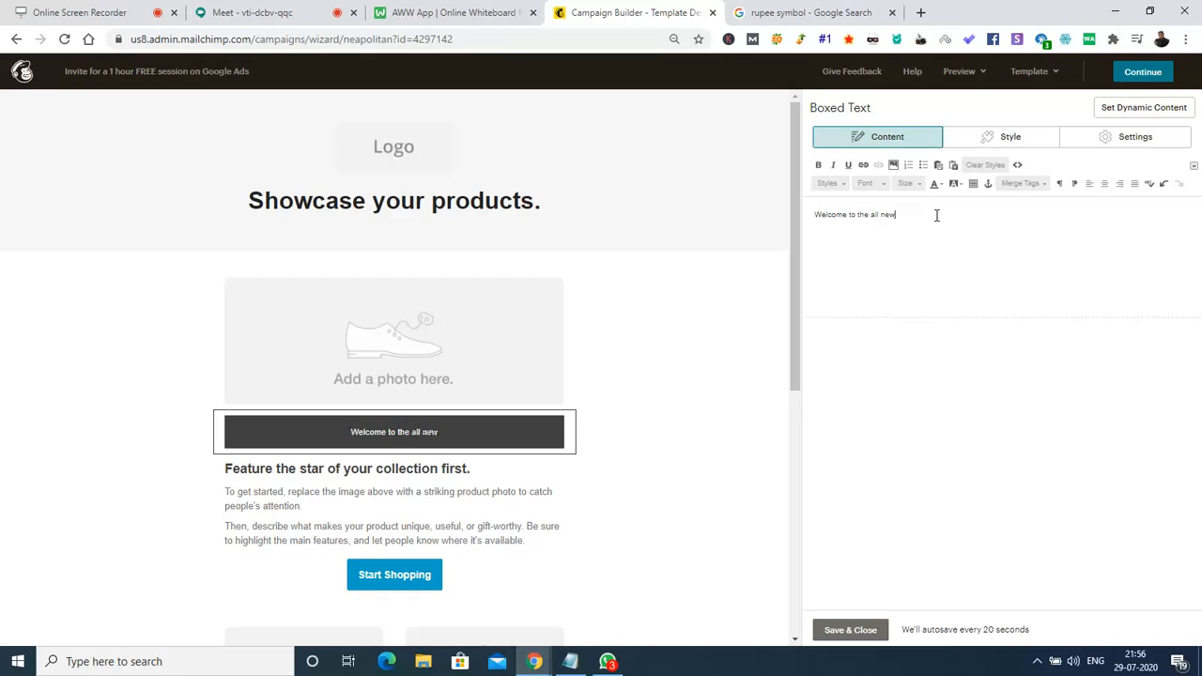
pyautogui.write(' session on')
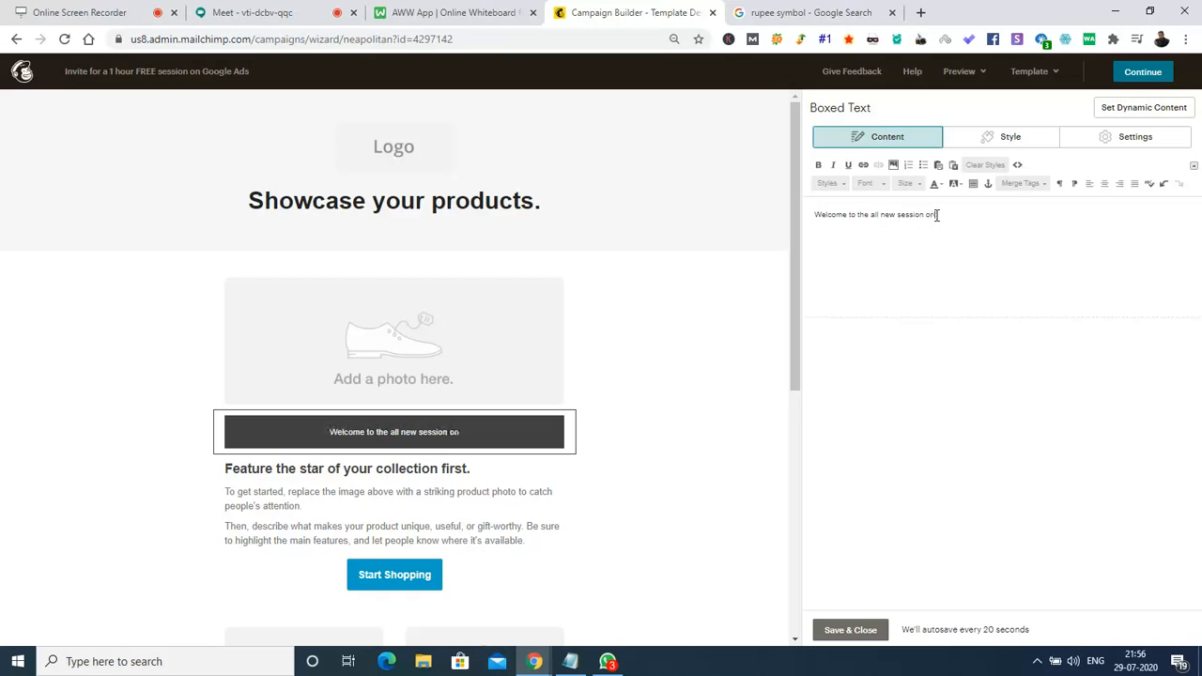
pyautogui.write(' Digital MArketing')
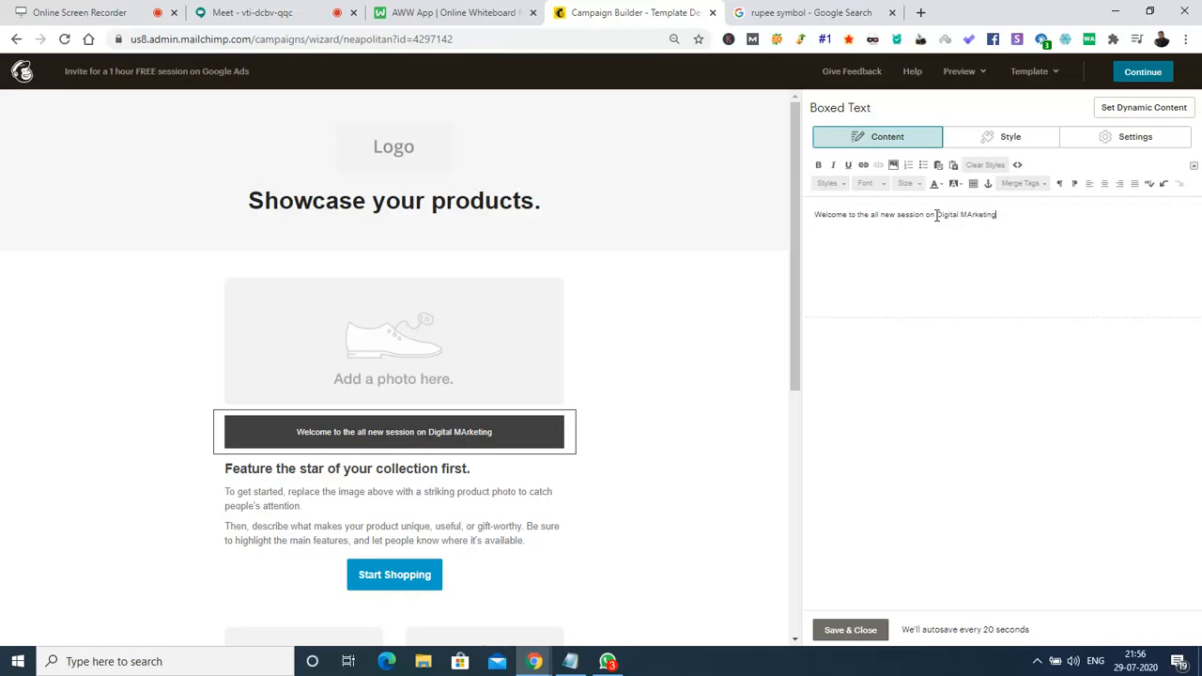
pyautogui.press('BackSpace')
pyautogui.press('BackSpace')
pyautogui.press('BackSpace')
pyautogui.press('BackSpace')
pyautogui.press('BackSpace')
pyautogui.press('BackSpace')
pyautogui.press('BackSpace')
pyautogui.press('BackSpace')
pyautogui.write('arketing')
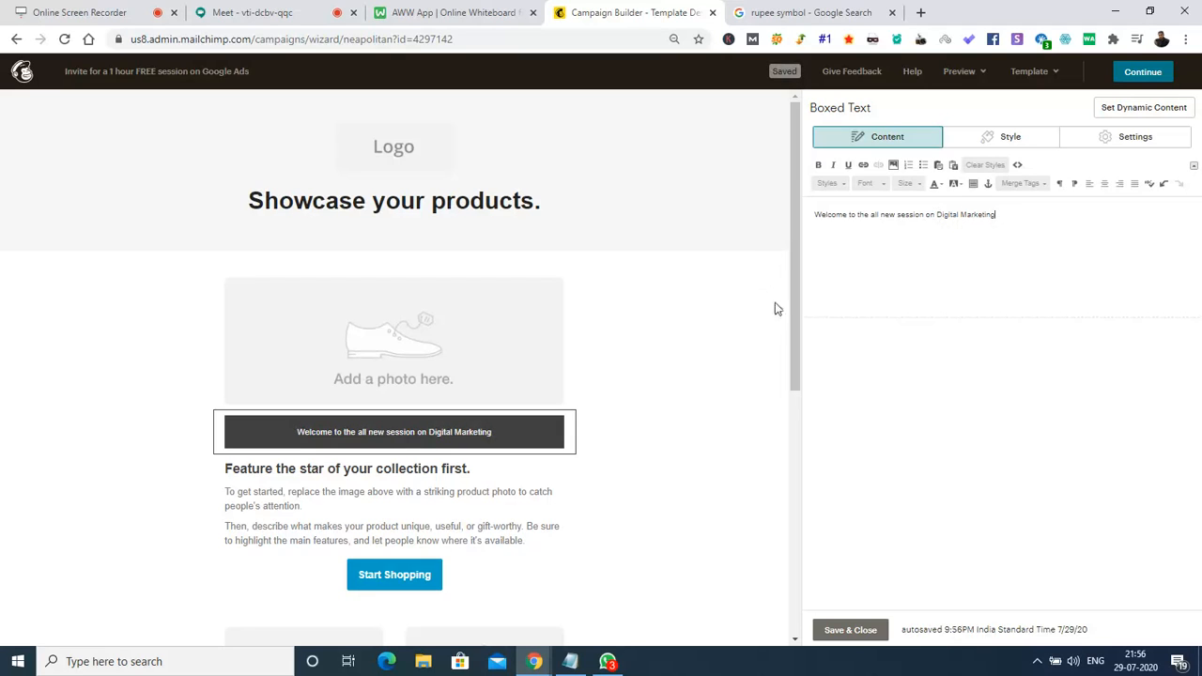
pyautogui.click(850, 631)
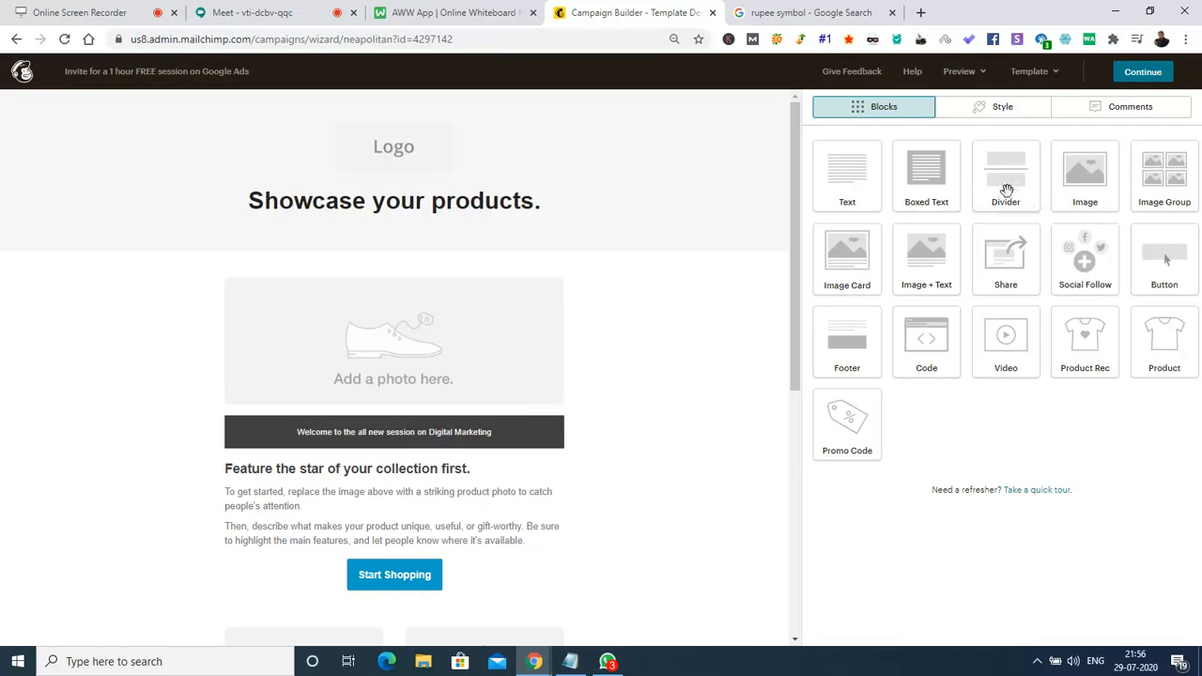
# Insert a divider above the welcome box with colour #817676 and a 4px line width.
pyautogui.moveTo(1006, 189)
pyautogui.mouseDown()
pyautogui.moveTo(456, 287)
pyautogui.moveTo(462, 499)
pyautogui.moveTo(459, 410)
pyautogui.moveTo(459, 422)
pyautogui.mouseUp()
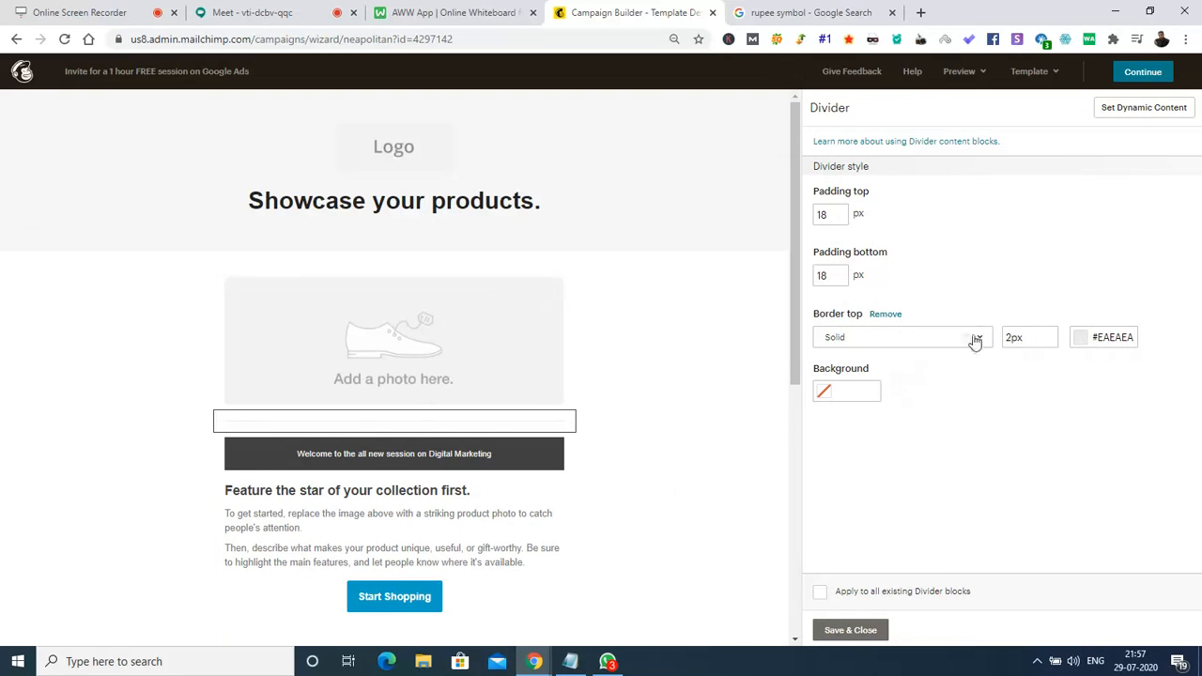
pyautogui.click(1034, 344)
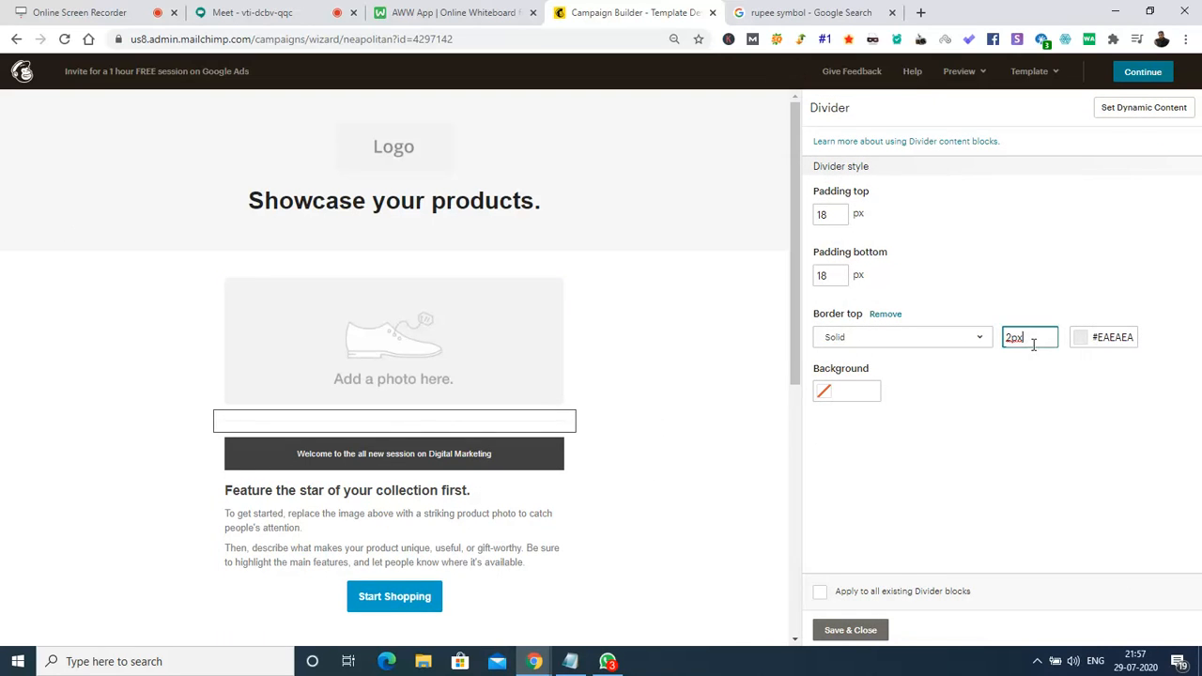
pyautogui.click(1081, 350)
pyautogui.click(1019, 390)
pyautogui.click(1004, 410)
pyautogui.click(1011, 336)
pyautogui.press('BackSpace')
pyautogui.write('4')
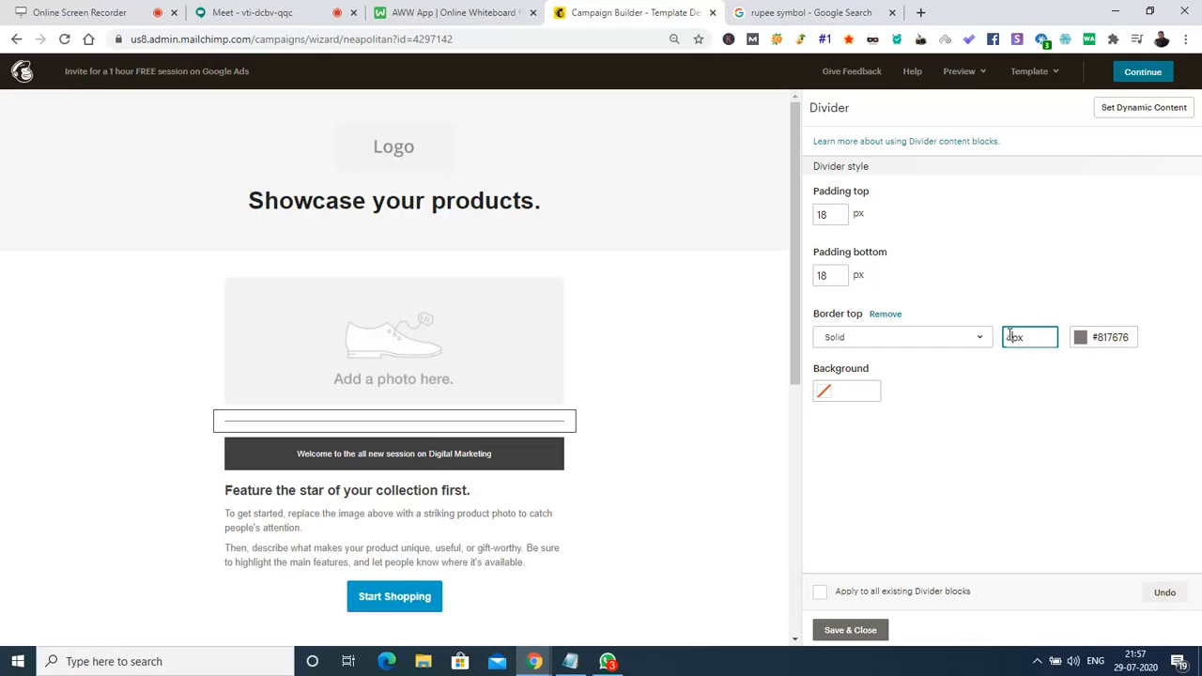
pyautogui.click(960, 392)
pyautogui.click(837, 631)
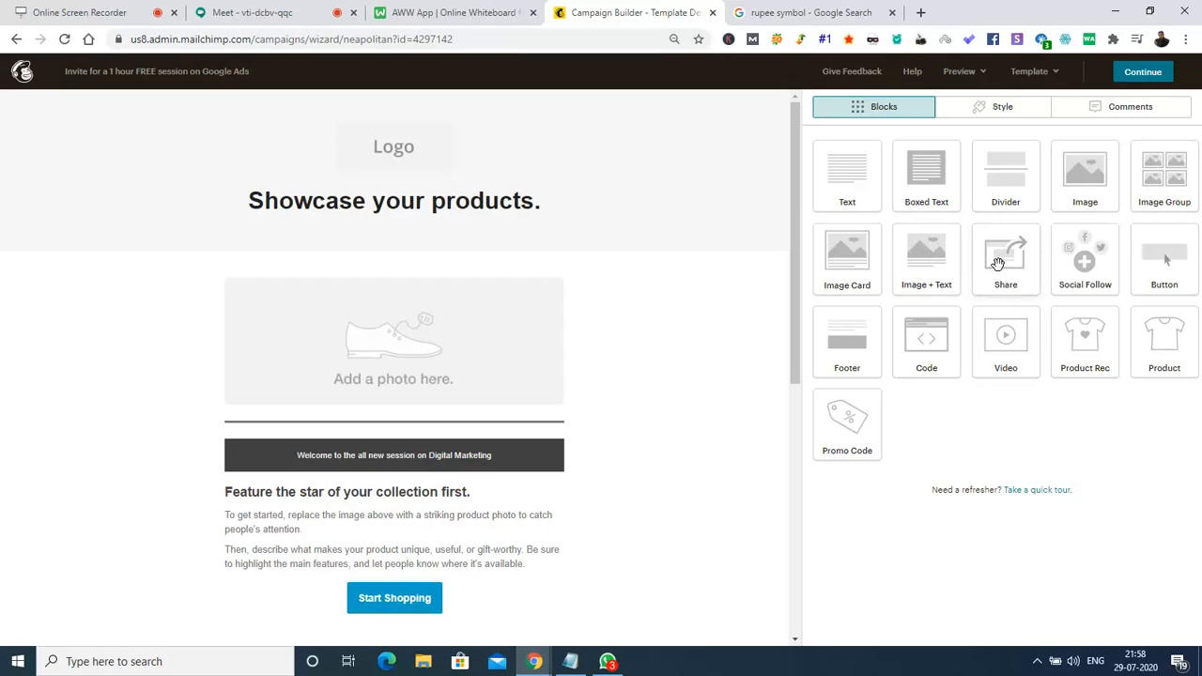
# Place a Share/Tweet/Forward share block under the welcome box, keeping Facebook as the first service.
pyautogui.moveTo(998, 263); pyautogui.dragTo(501, 479)
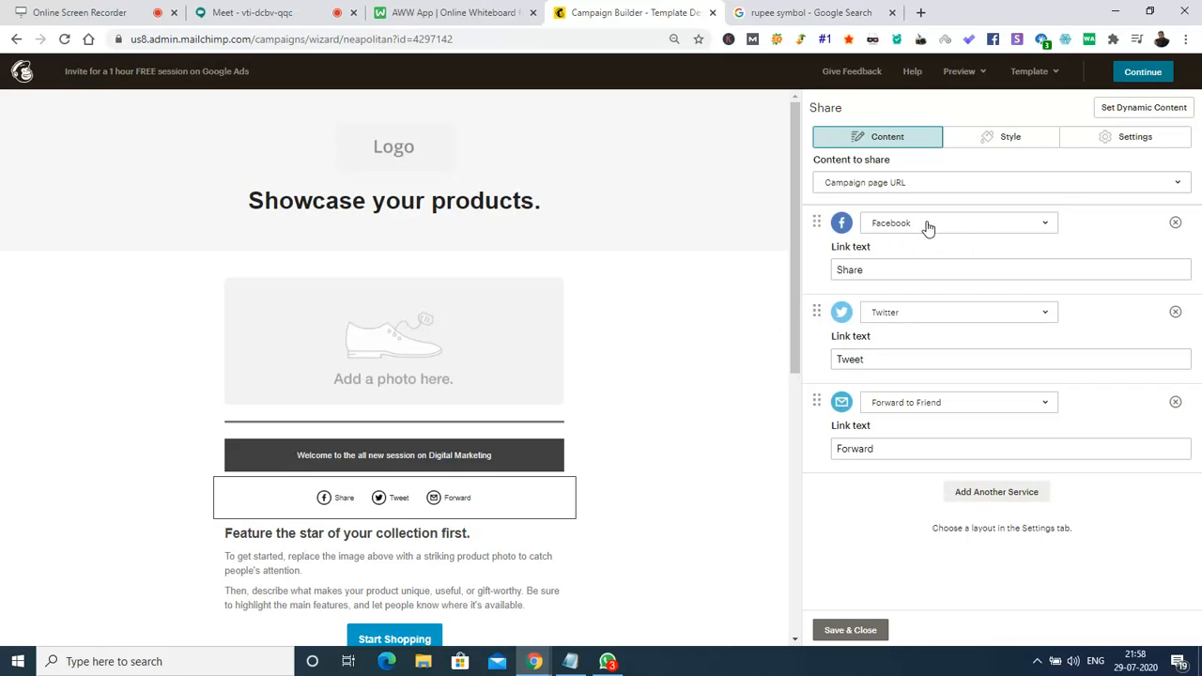
pyautogui.moveTo(417, 515)
pyautogui.click(942, 227)
pyautogui.click(943, 227)
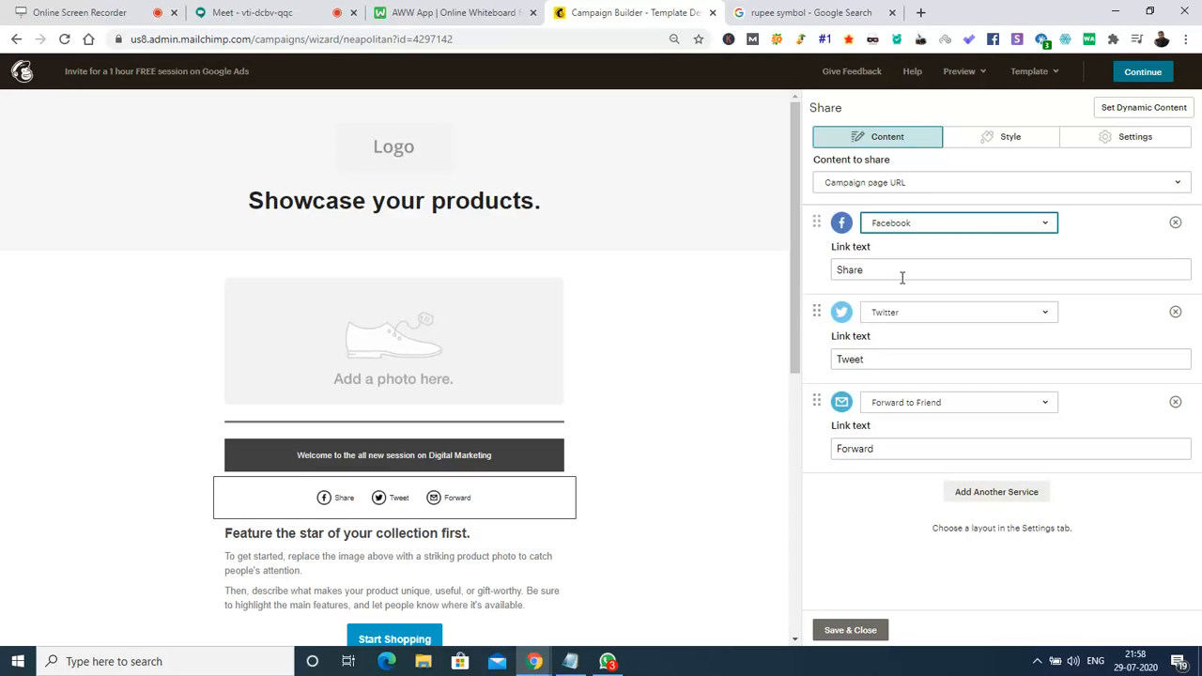
pyautogui.click(828, 629)
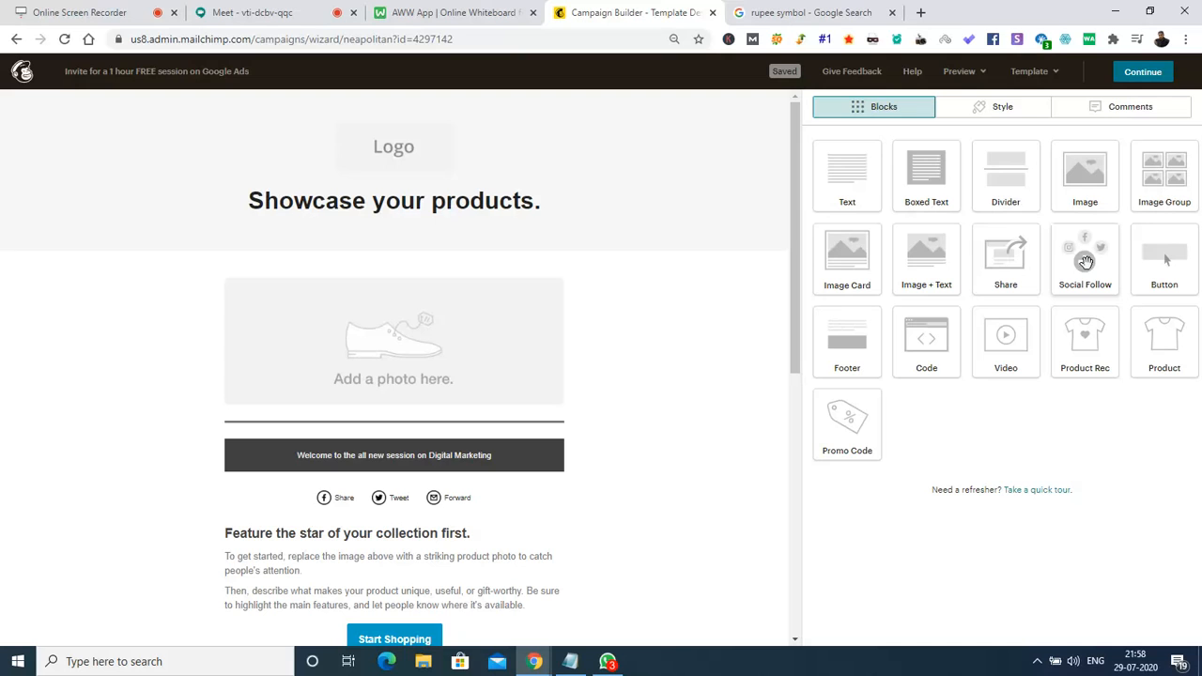
# Scroll down to the footer with social follow icons and the copyright notice.
pyautogui.moveTo(799, 209); pyautogui.dragTo(796, 425)
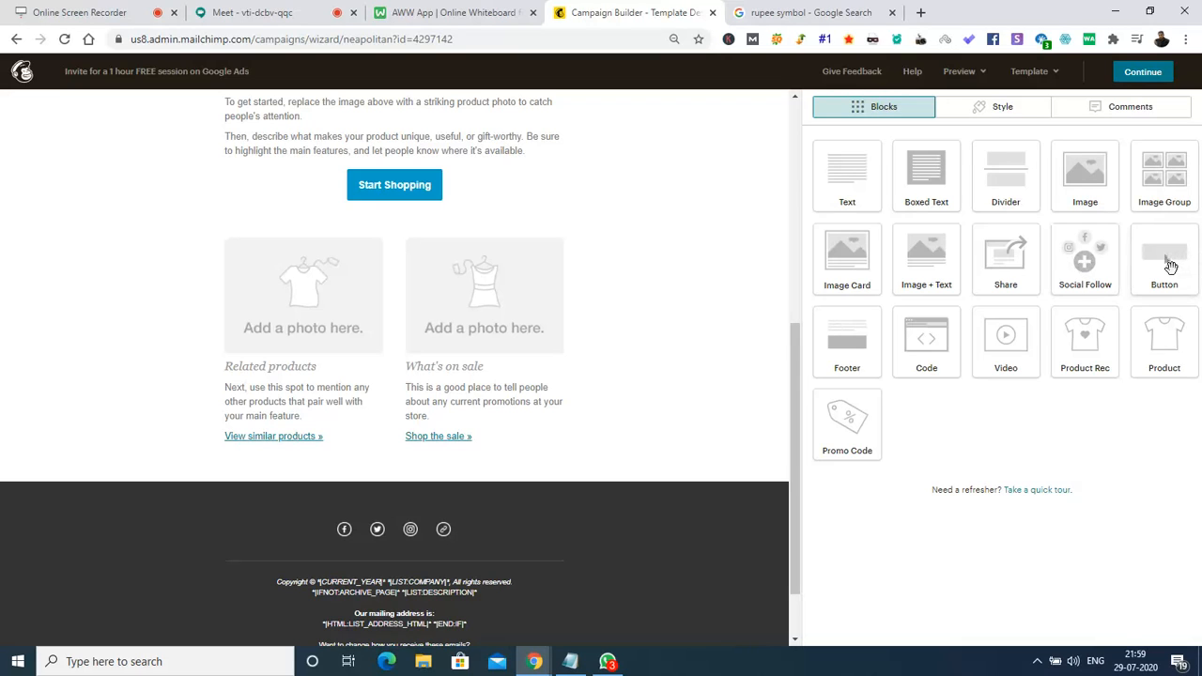
pyautogui.moveTo(381, 204)
pyautogui.moveTo(792, 479); pyautogui.dragTo(788, 559)
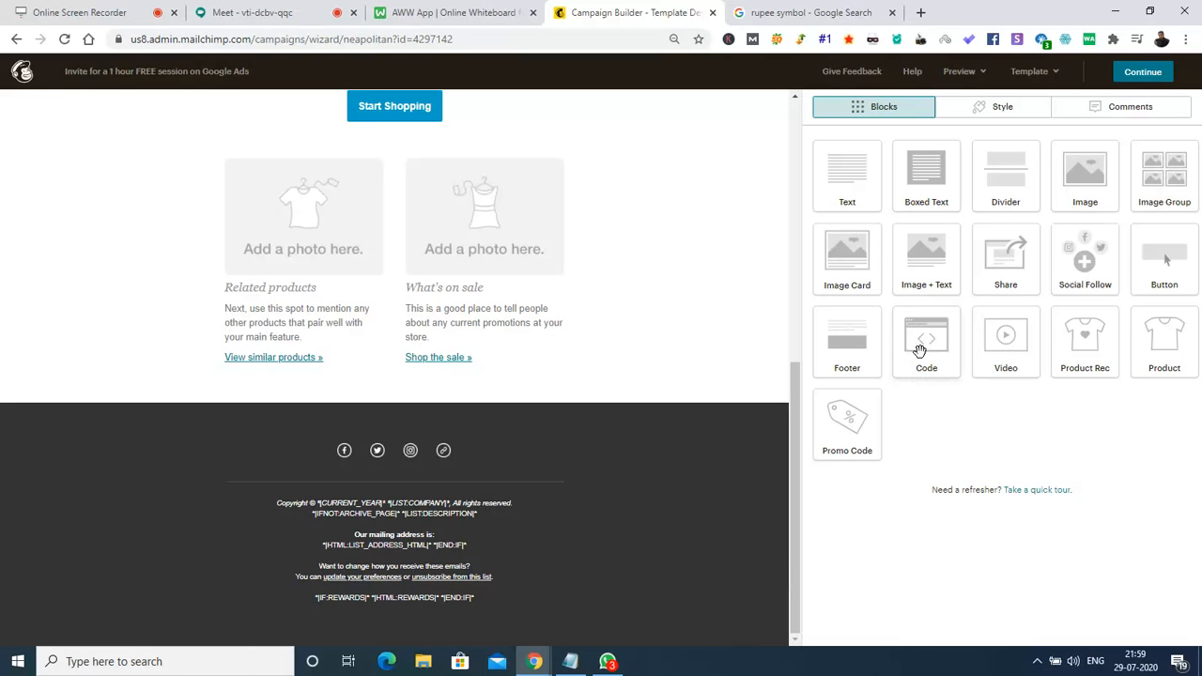
# Drop a Code block beneath the Related products and What's on sale columns.
pyautogui.moveTo(920, 350); pyautogui.dragTo(406, 376)
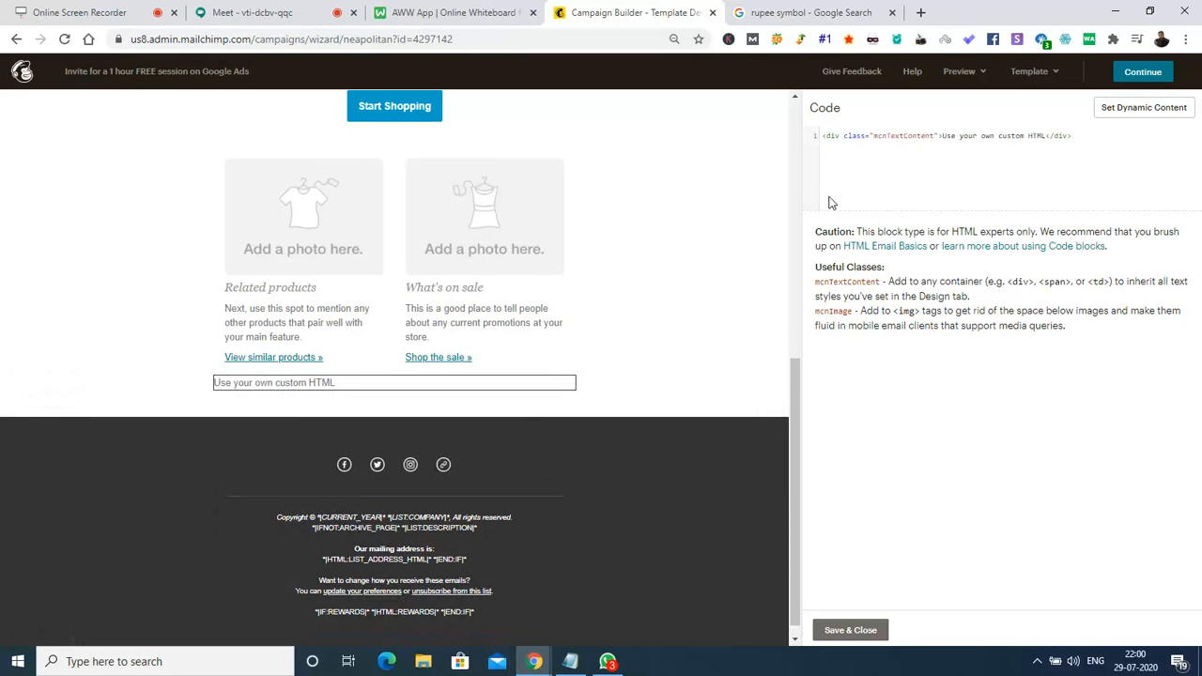
# Close the code block editor, then delete the code block and confirm the removal.
pyautogui.click(847, 637)
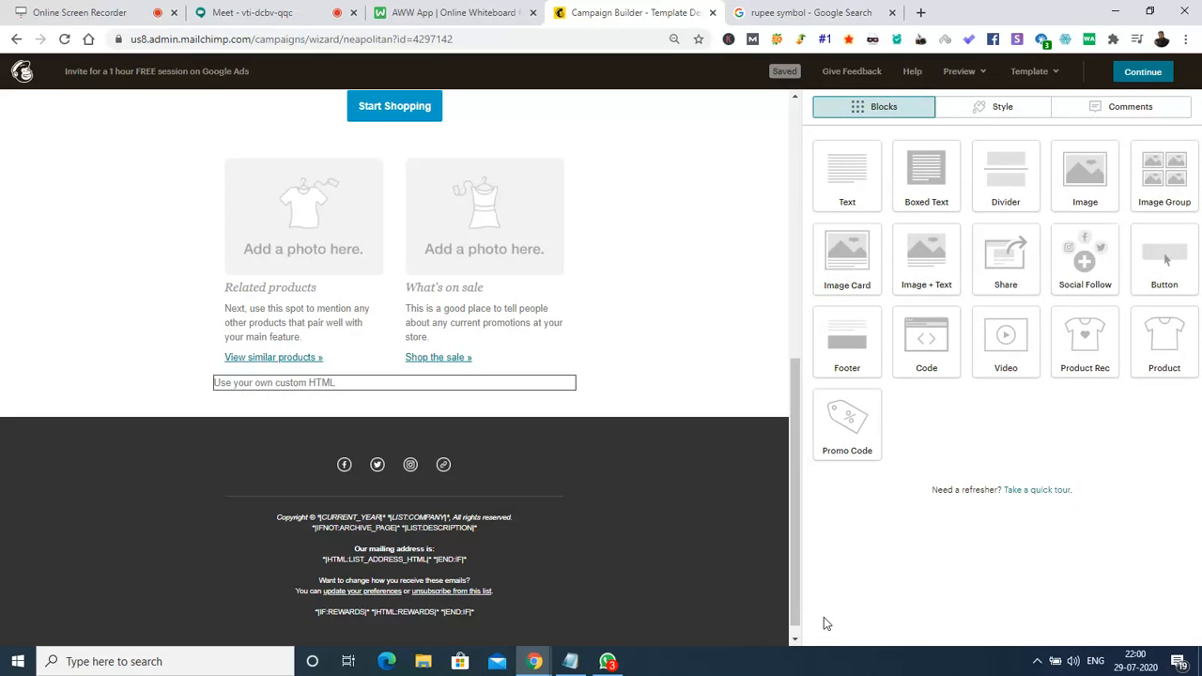
pyautogui.moveTo(495, 393)
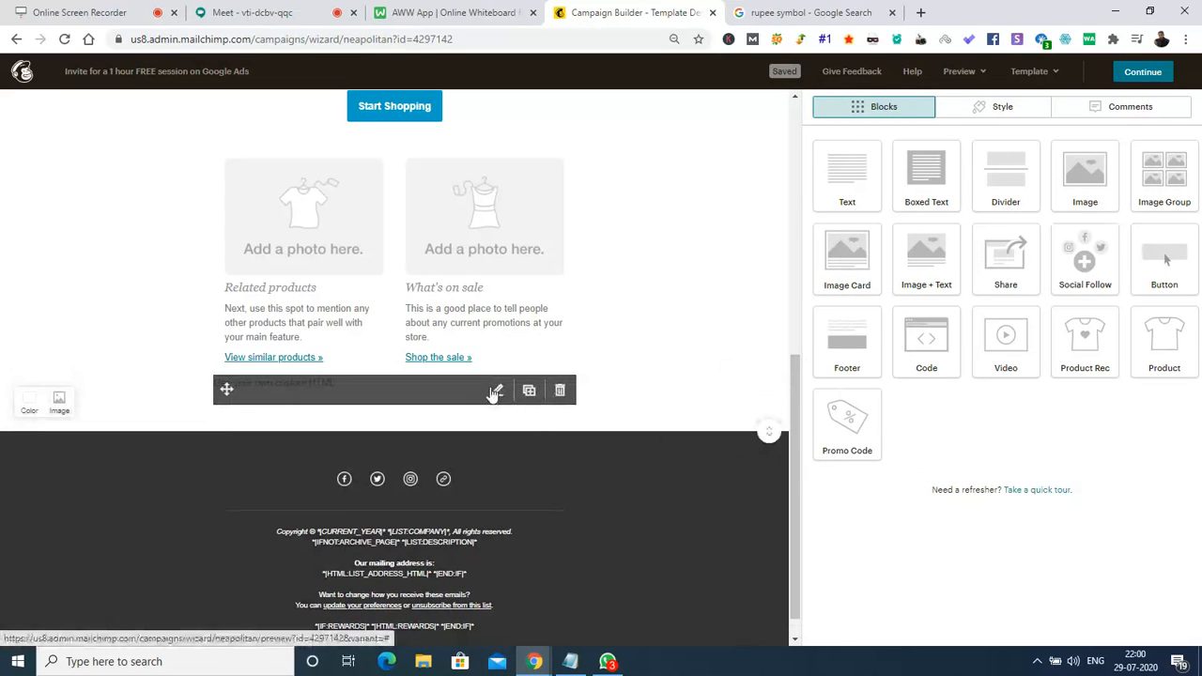
pyautogui.click(560, 390)
pyautogui.click(460, 411)
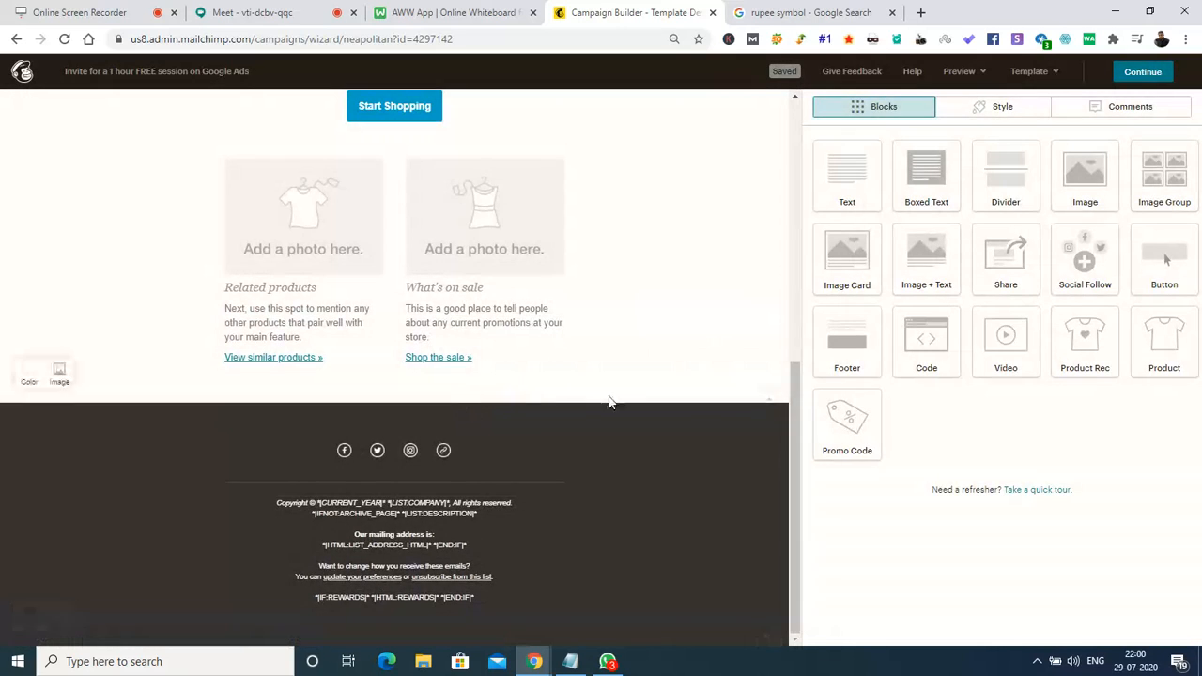
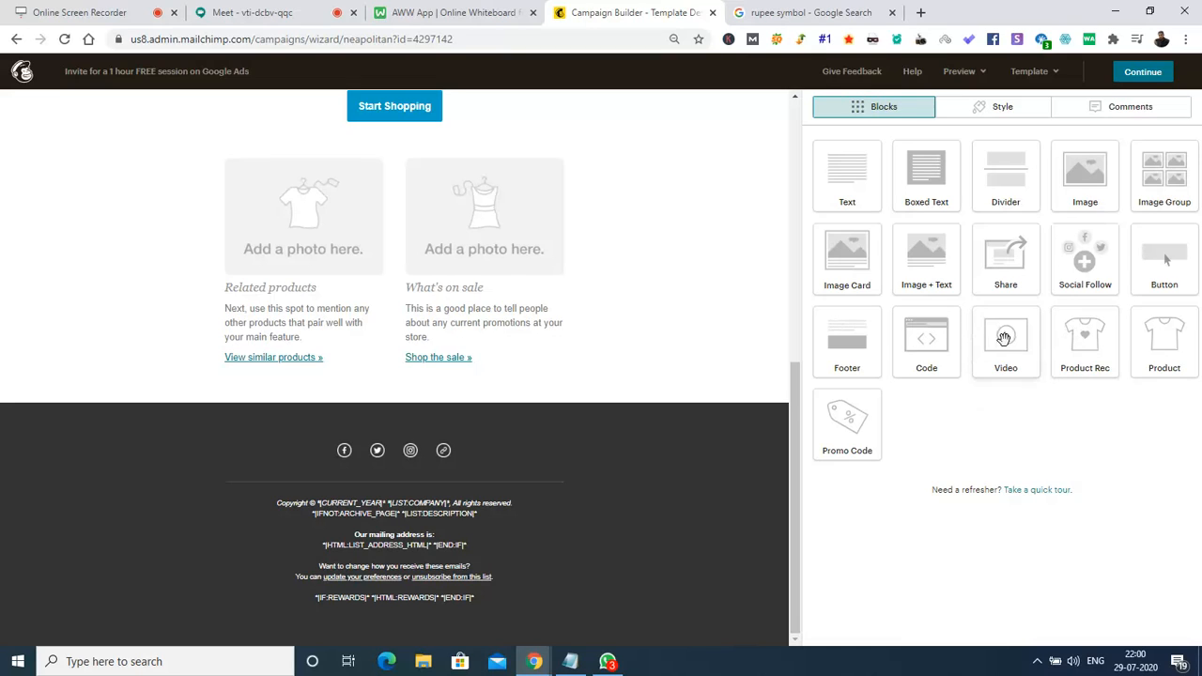
# Place a Video block under the Start Shopping button and save it with its default caption.
pyautogui.moveTo(1005, 338); pyautogui.dragTo(478, 169)
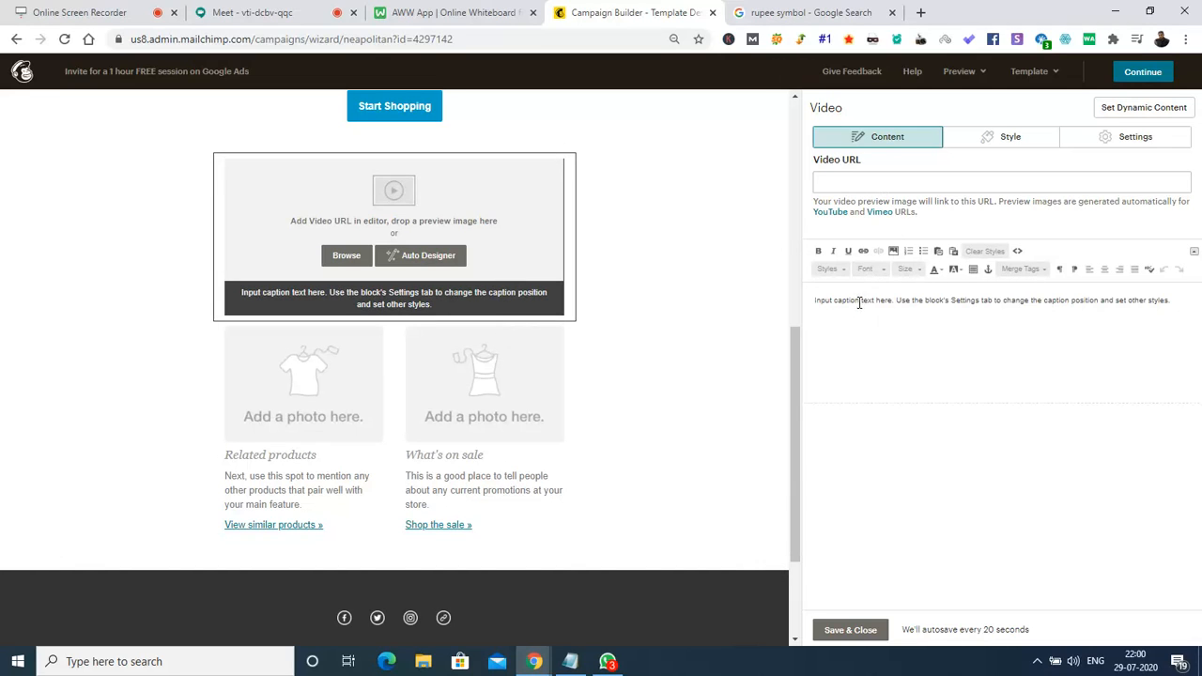
pyautogui.click(850, 631)
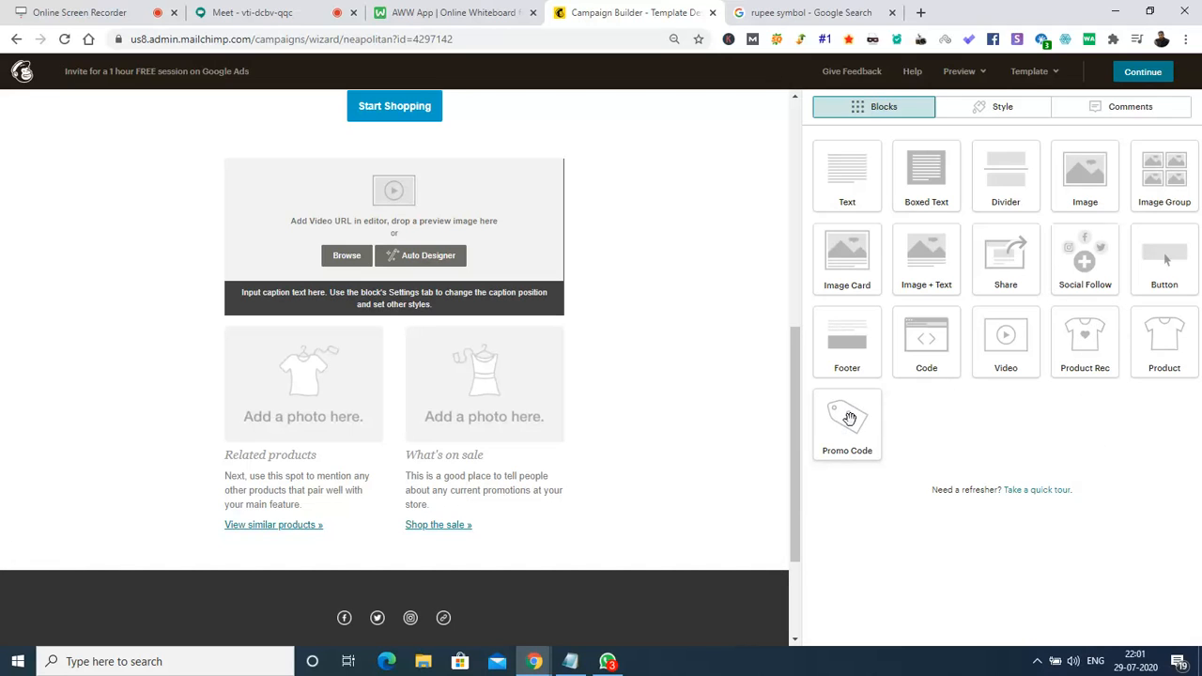
pyautogui.moveTo(849, 418); pyautogui.dragTo(383, 332)
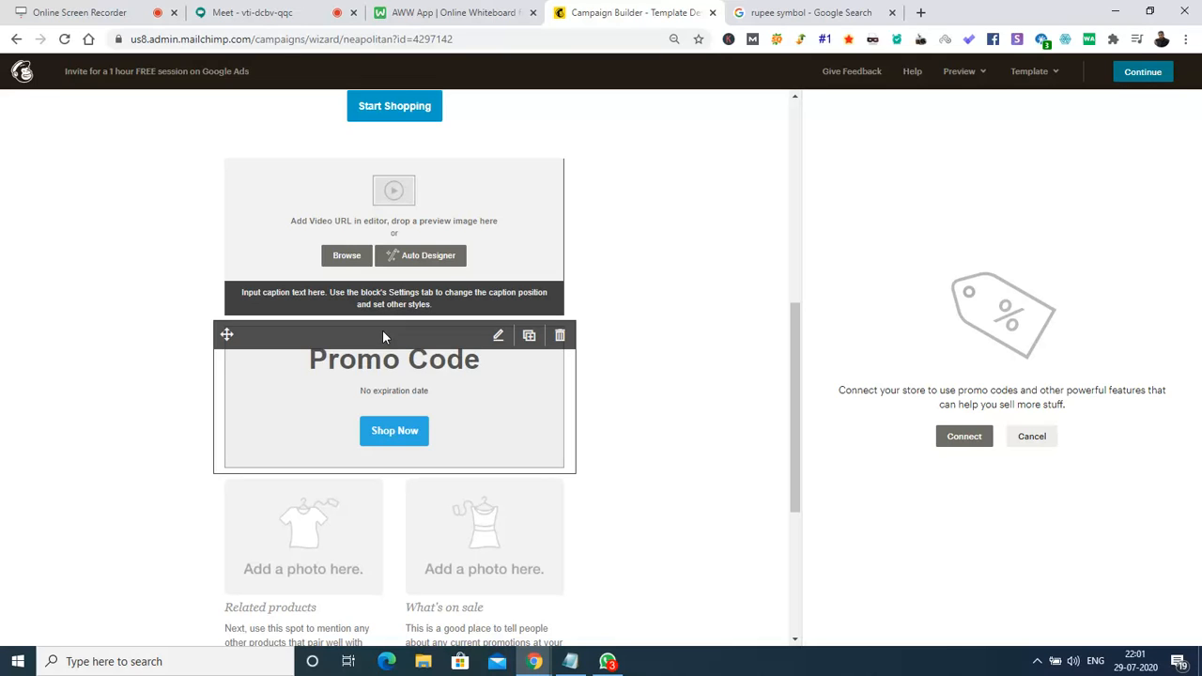
pyautogui.click(561, 336)
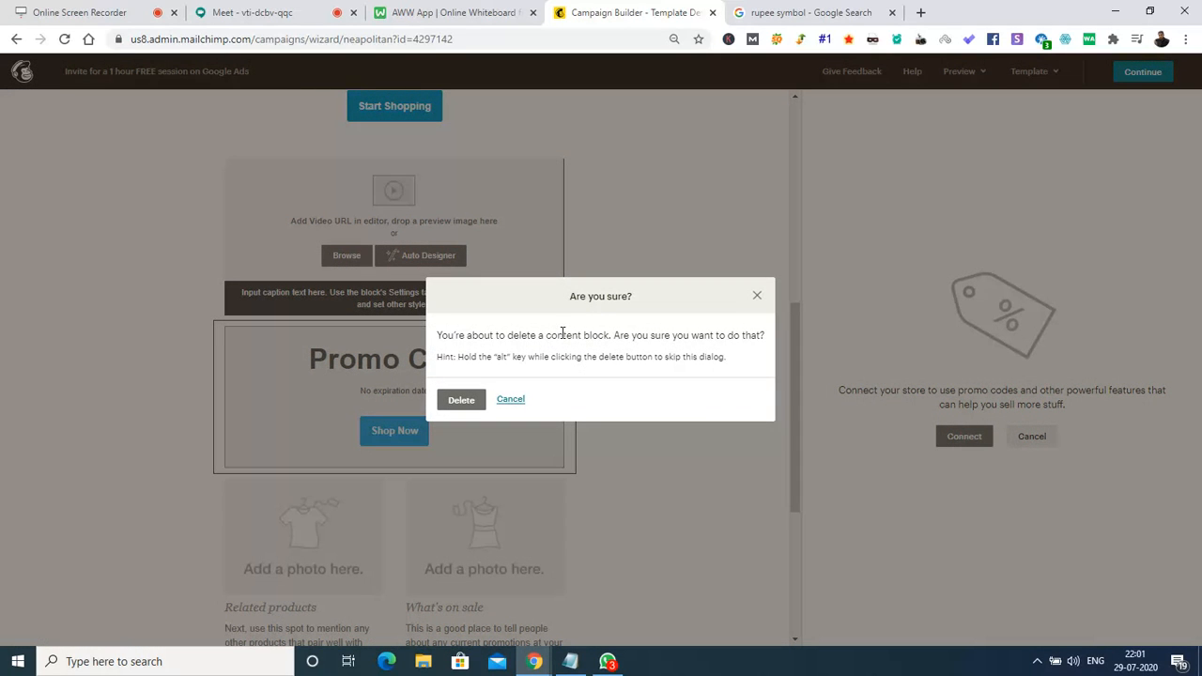
pyautogui.click(457, 400)
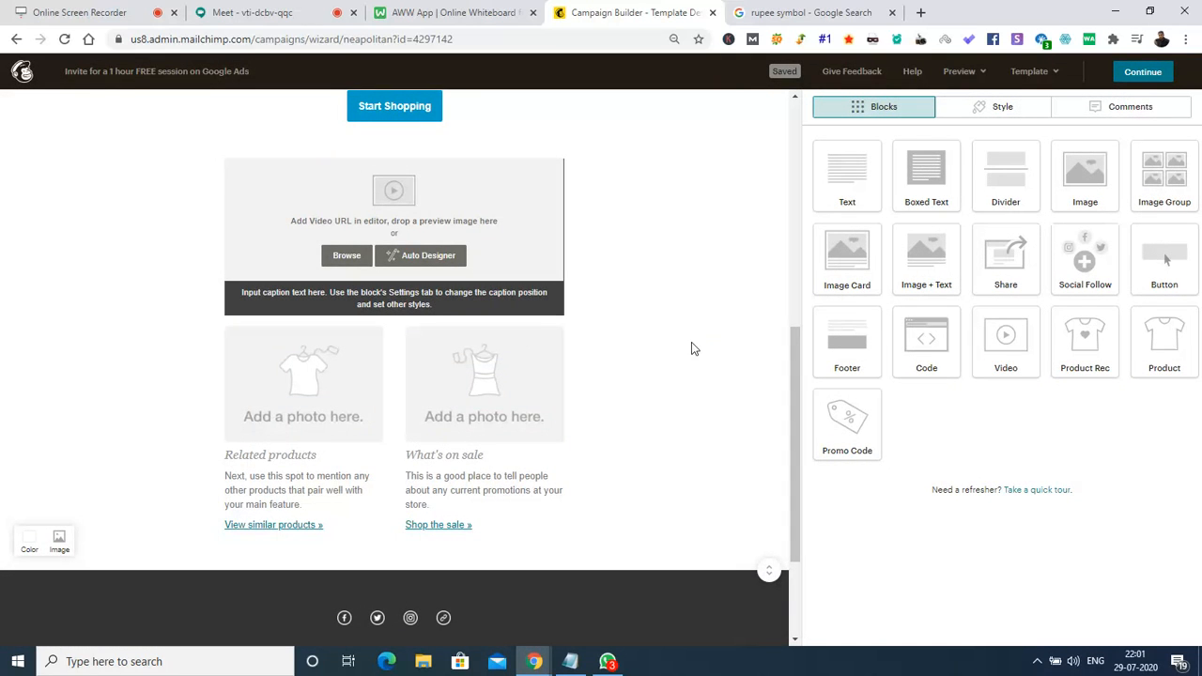
# Swap the top logo for the uploaded Whatsapp DP Logo file and shrink its display size.
pyautogui.moveTo(792, 411); pyautogui.dragTo(810, 141)
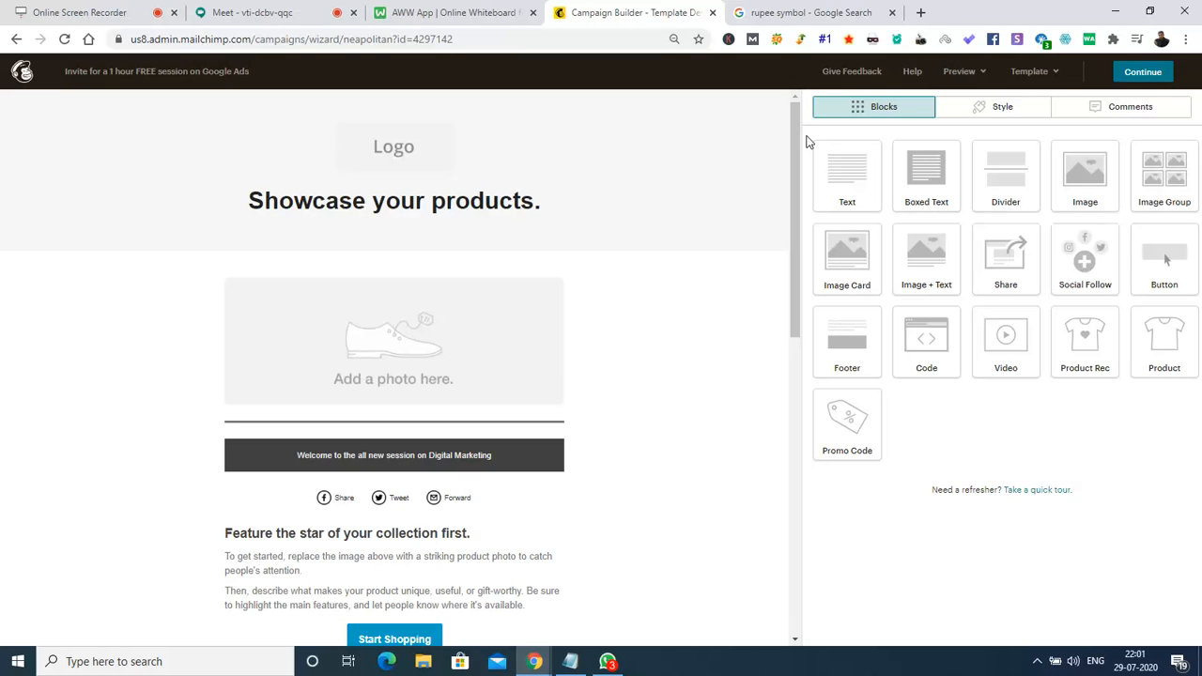
pyautogui.click(400, 158)
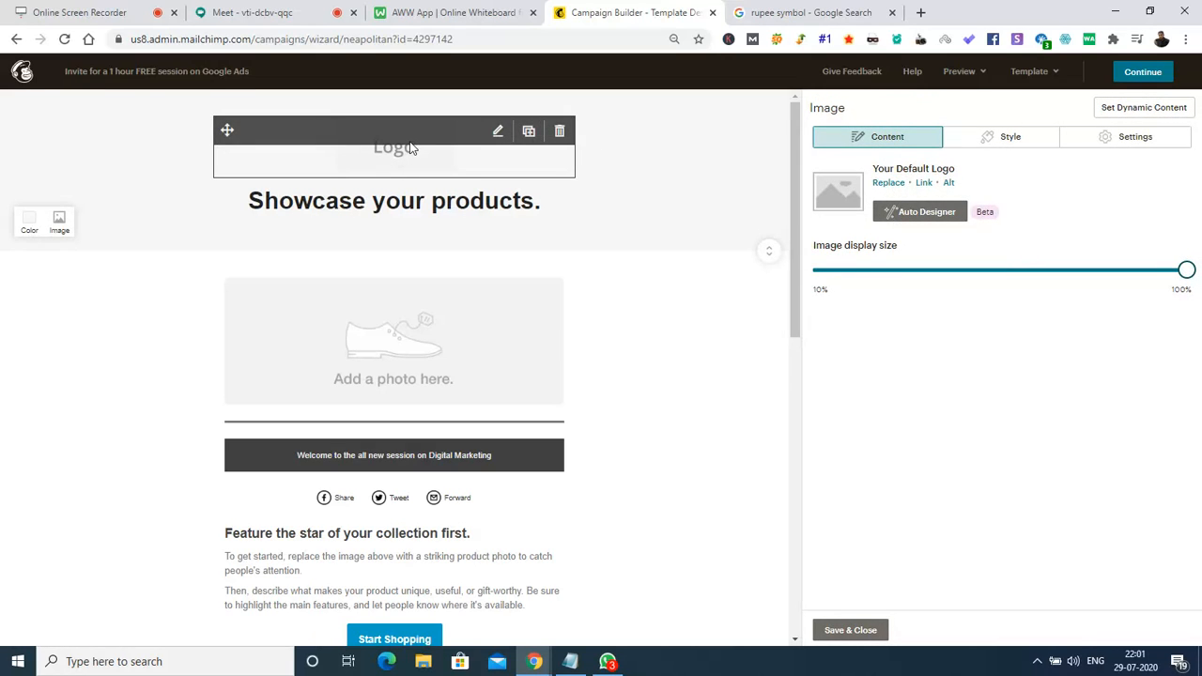
pyautogui.click(887, 184)
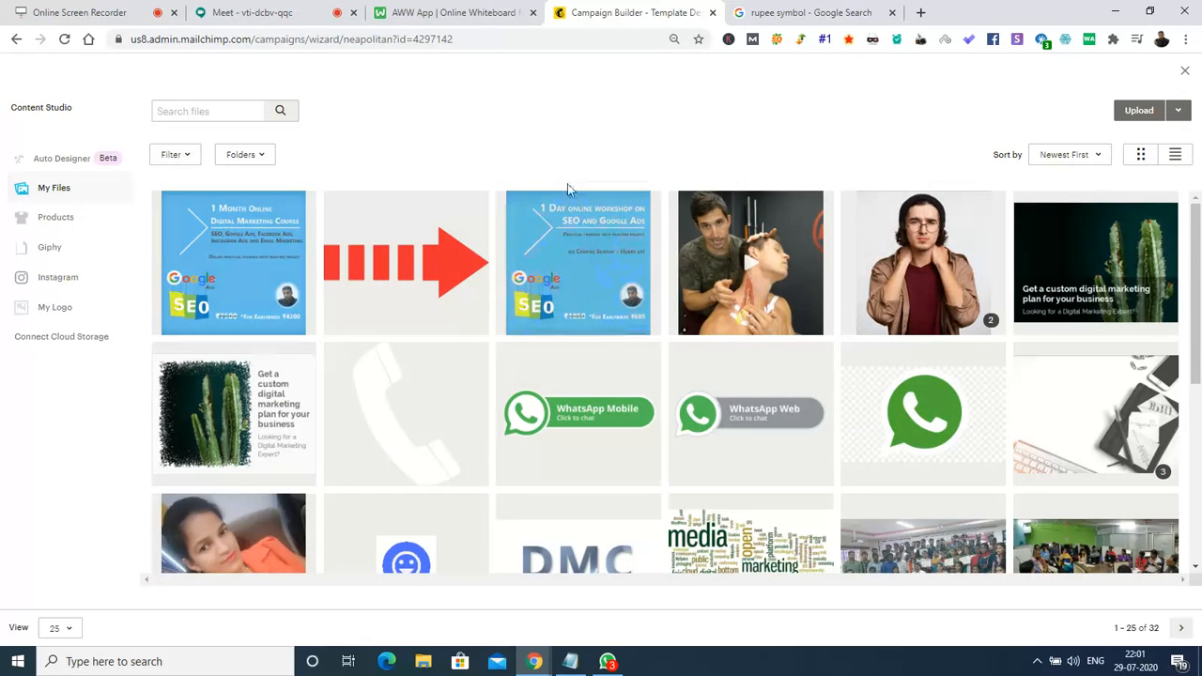
pyautogui.moveTo(1200, 268)
pyautogui.mouseDown()
pyautogui.moveTo(1201, 453)
pyautogui.moveTo(1201, 246)
pyautogui.mouseUp()
pyautogui.click(1141, 111)
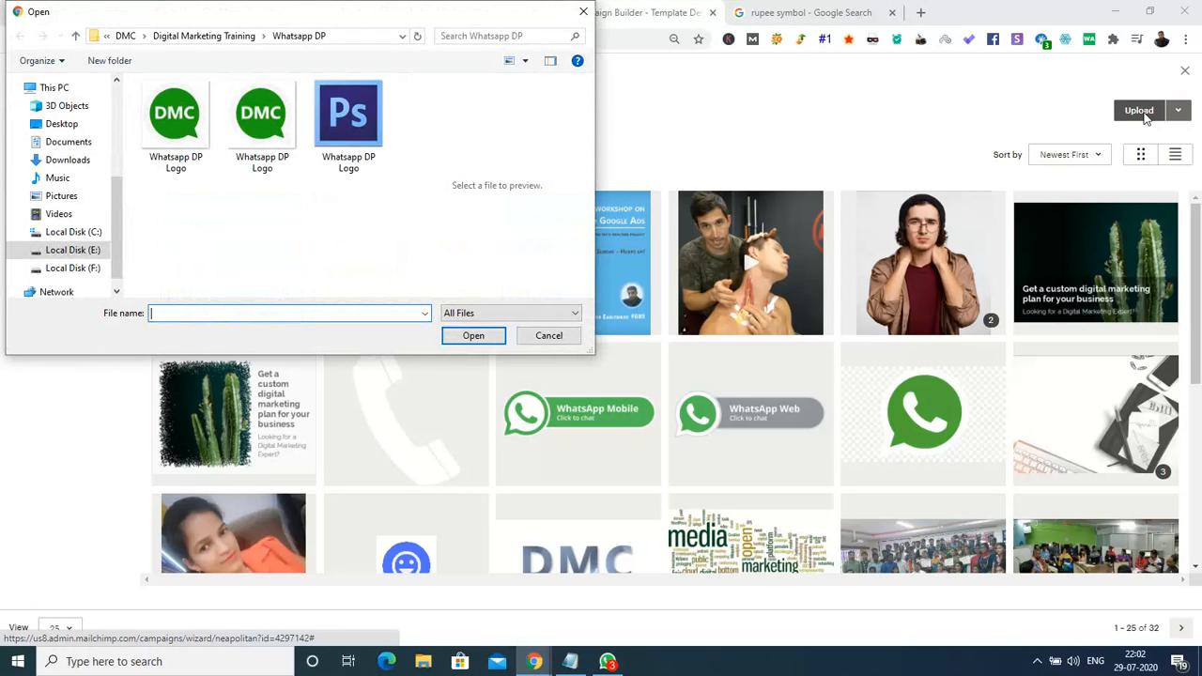
pyautogui.click(262, 120)
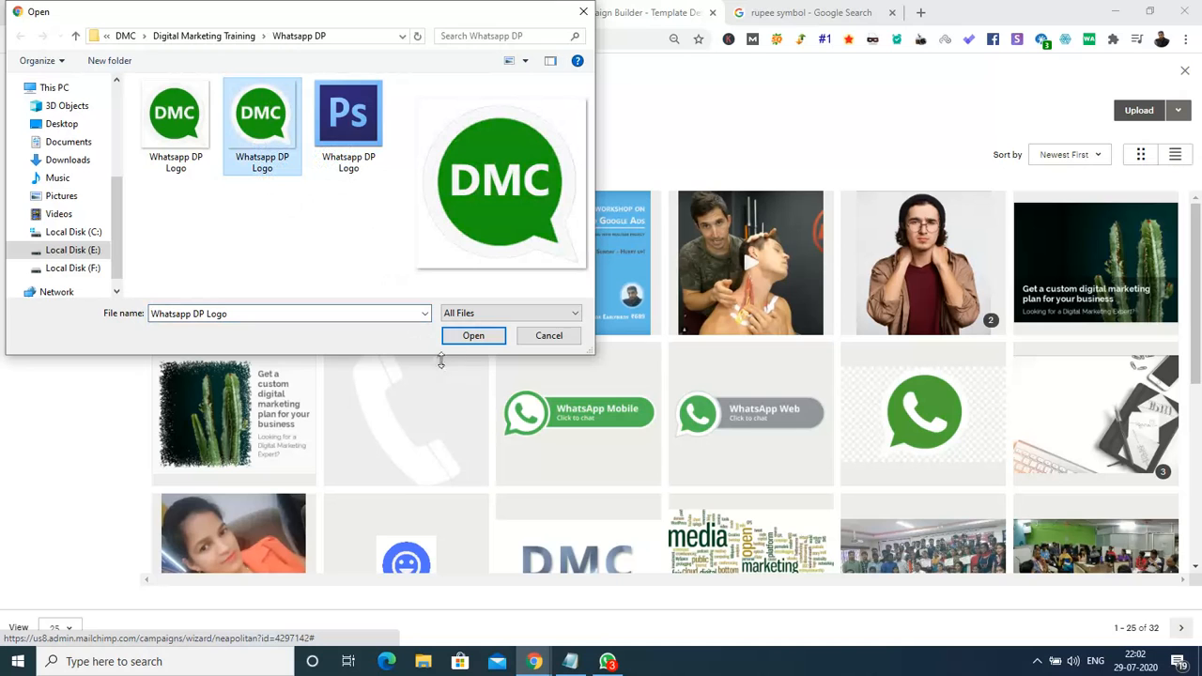
pyautogui.click(467, 341)
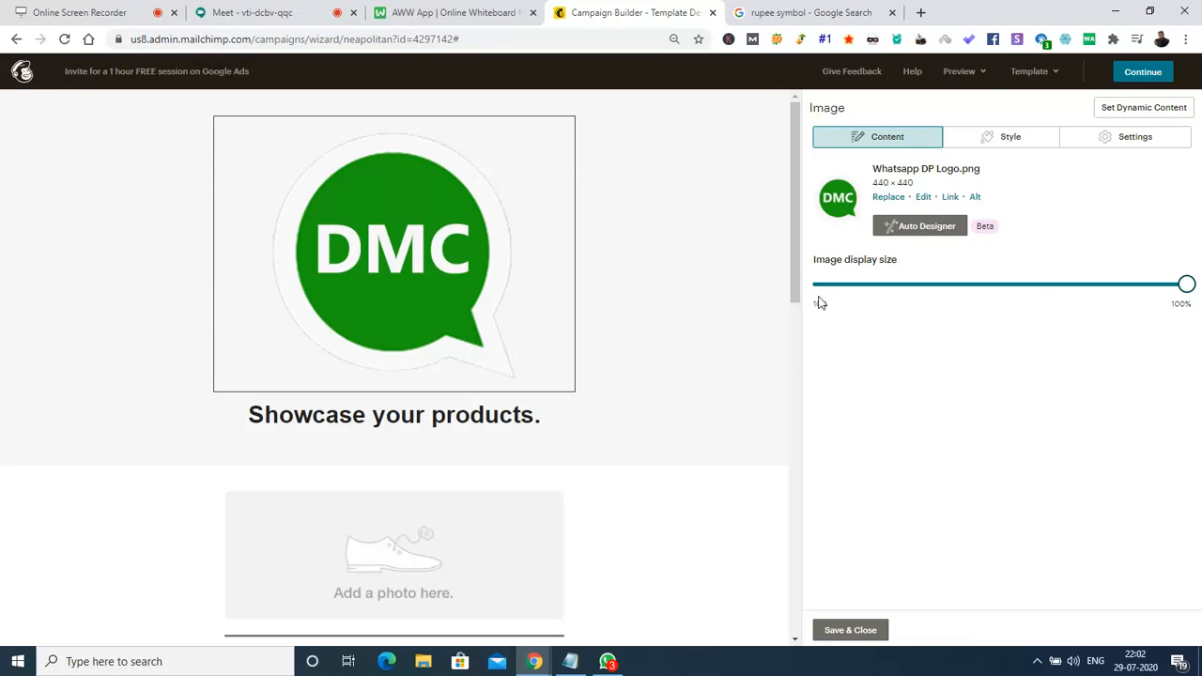
pyautogui.moveTo(1188, 294); pyautogui.dragTo(909, 305)
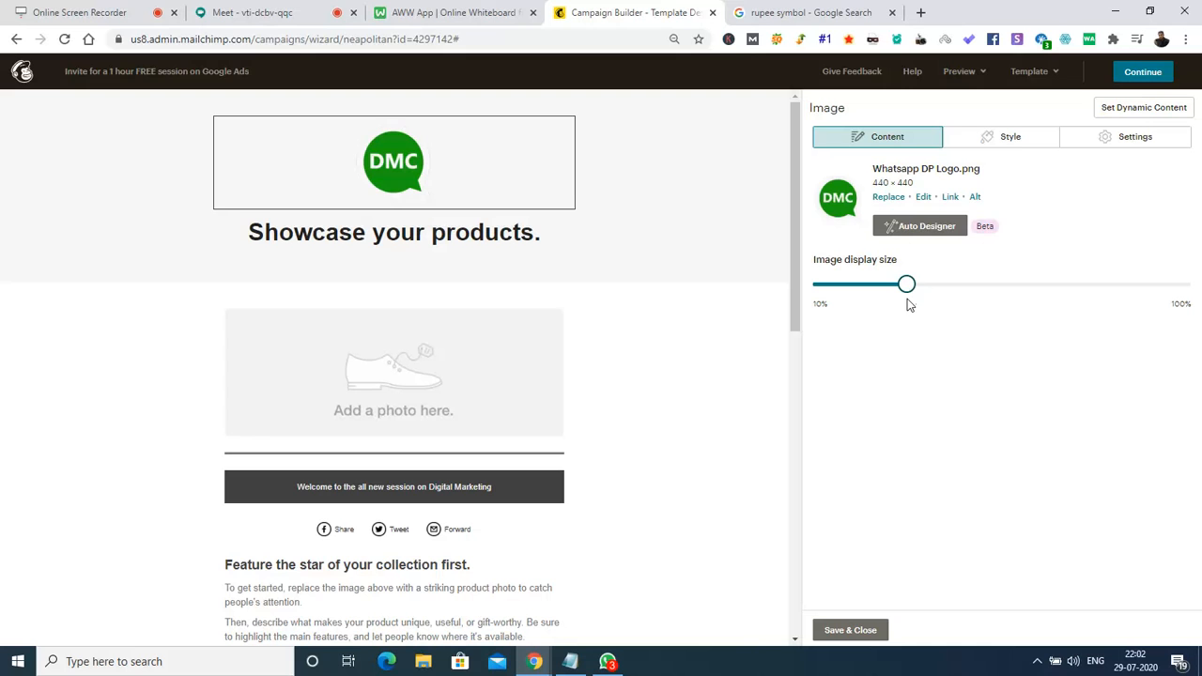
pyautogui.click(851, 631)
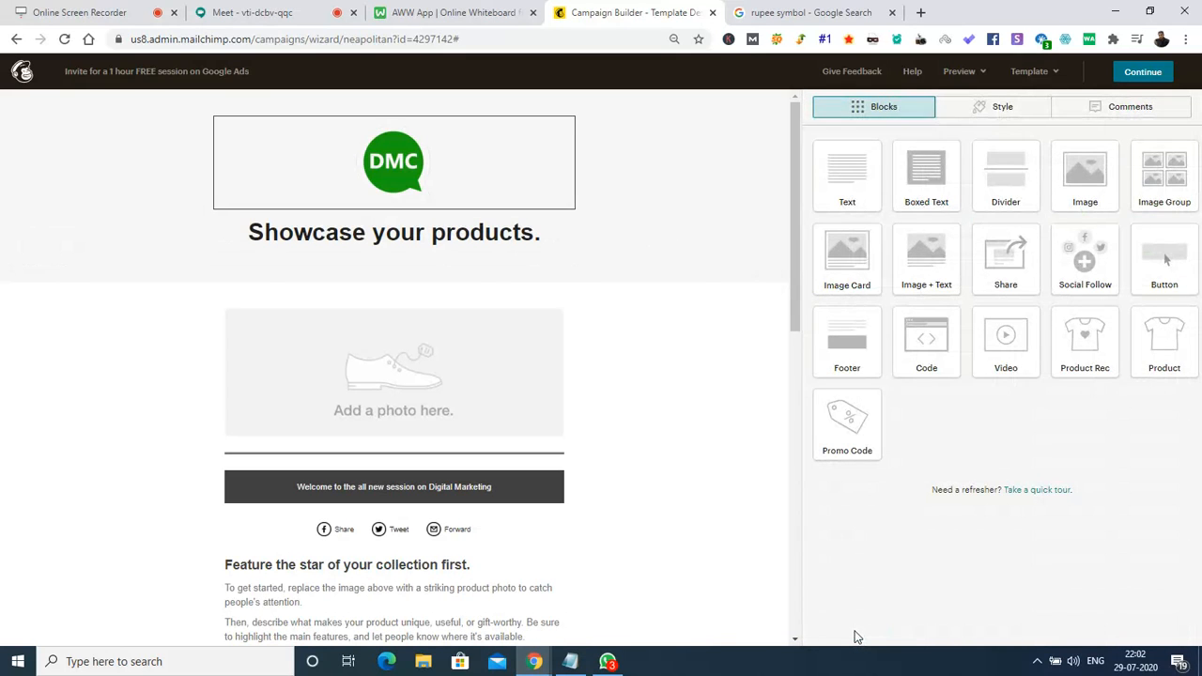
# Replace the 'Showcase your products.' headline with 'Please join us in the Free session on Google Ads by 12.00 Am'.
pyautogui.click(371, 241)
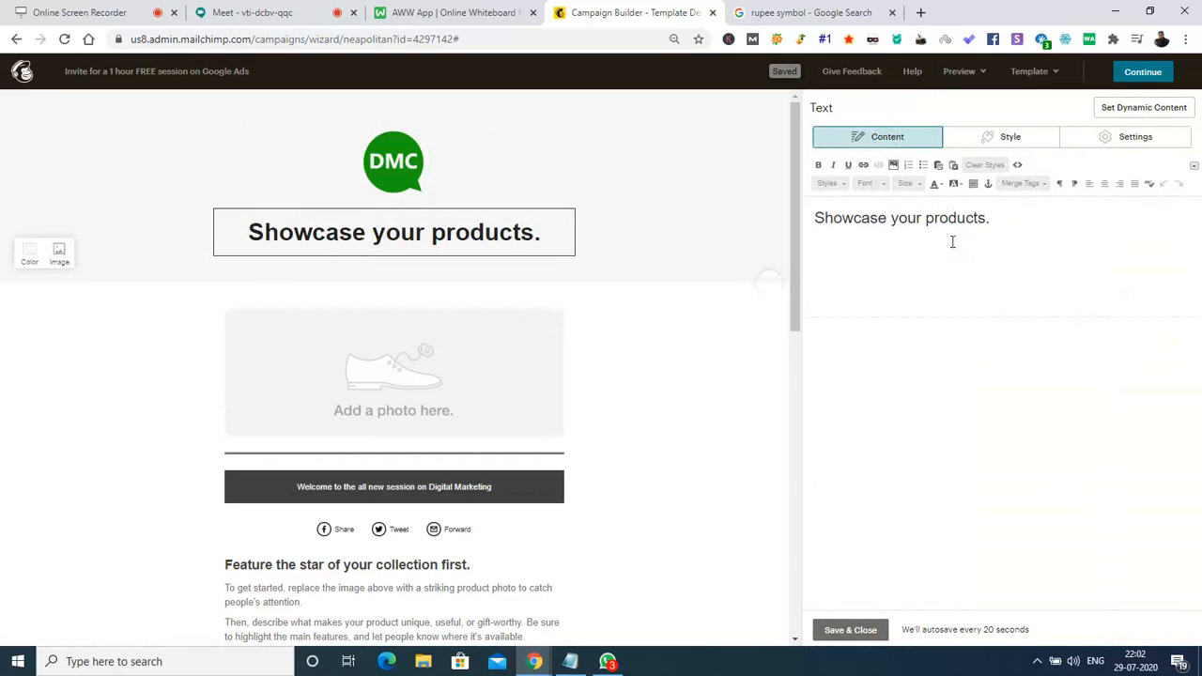
pyautogui.tripleClick(970, 223)
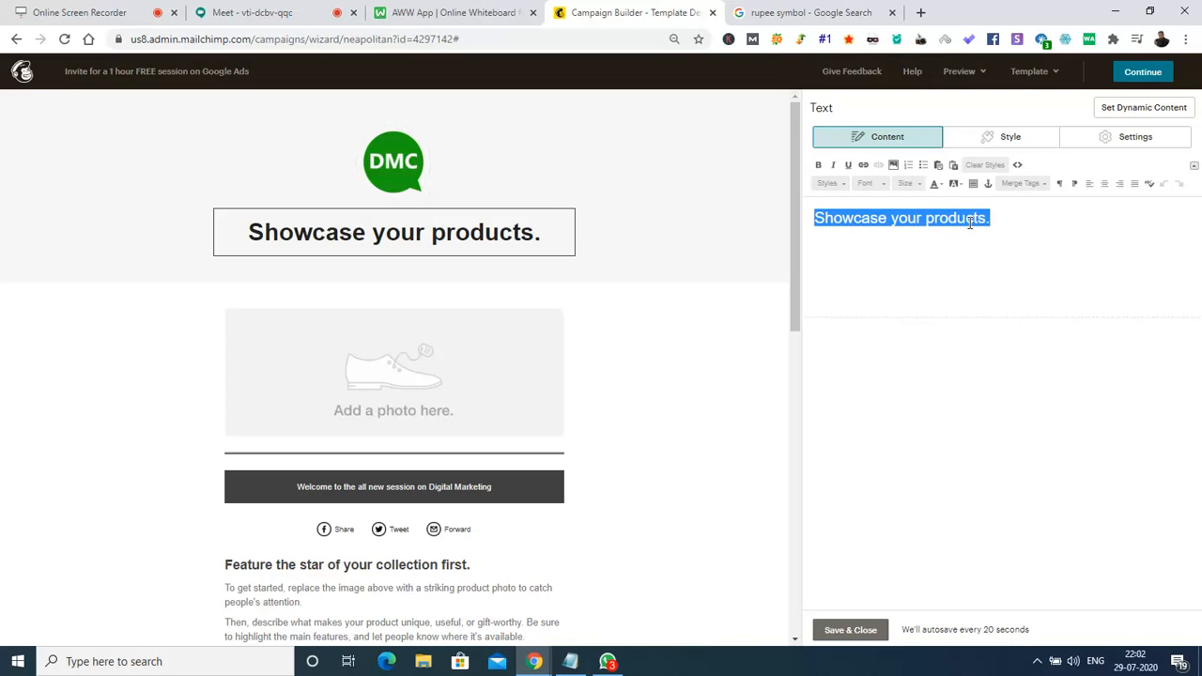
pyautogui.write('Please ')
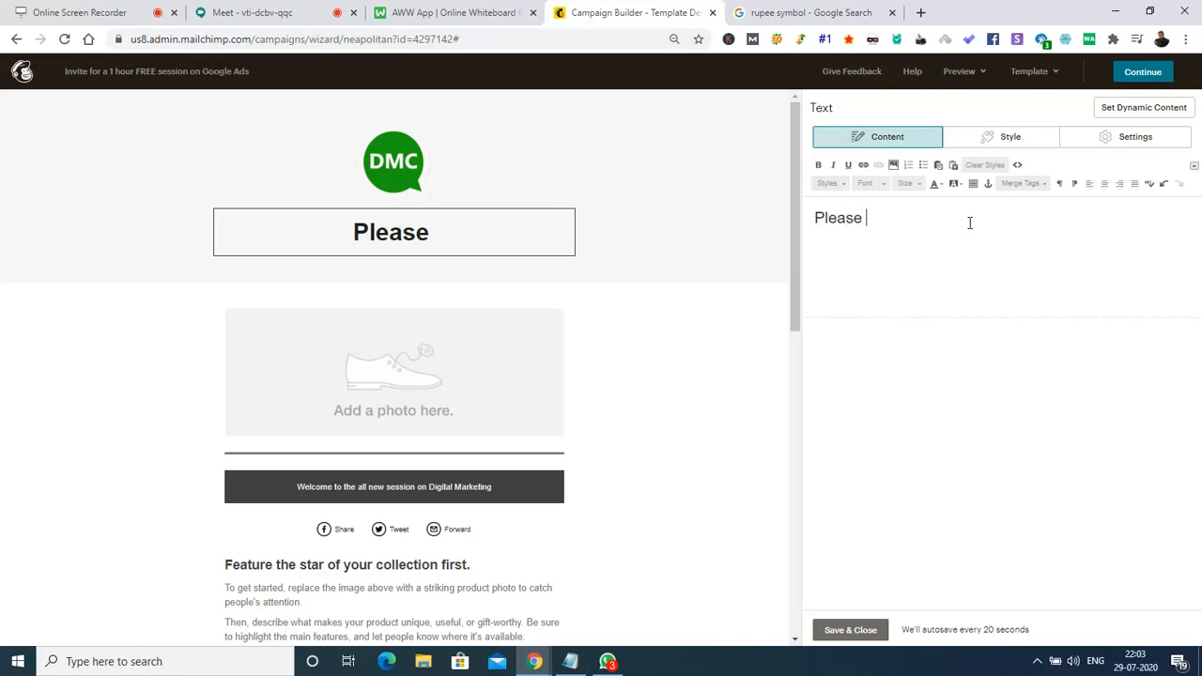
pyautogui.write('join us ')
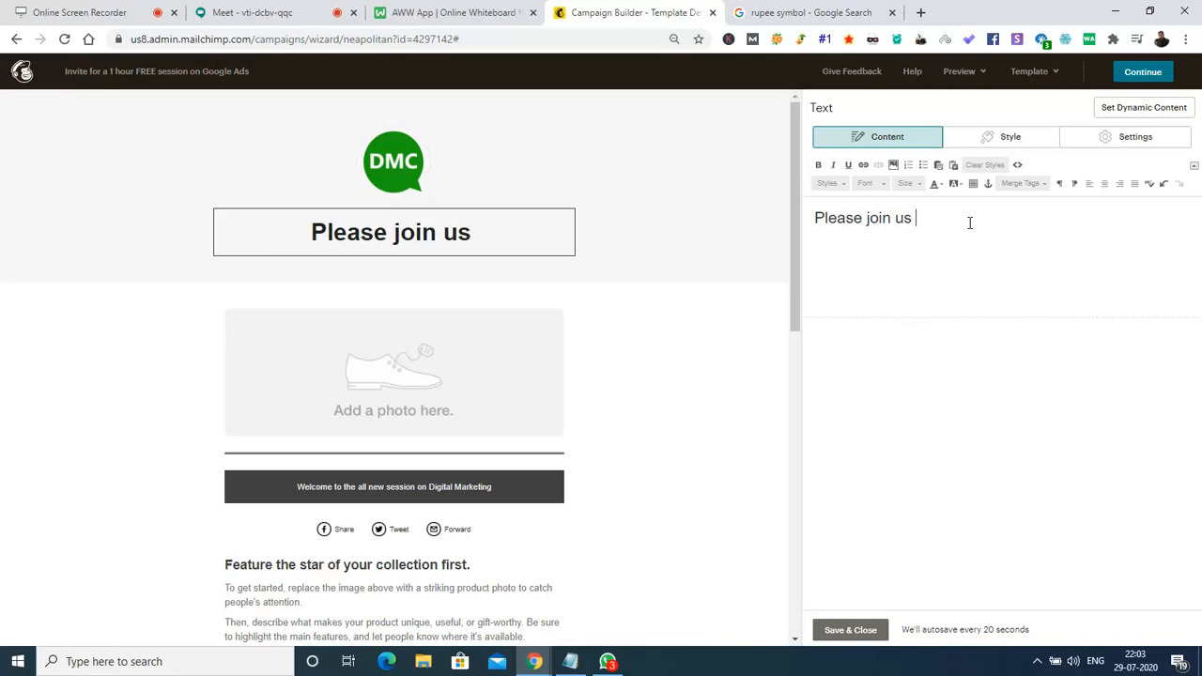
pyautogui.write('in the Free se')
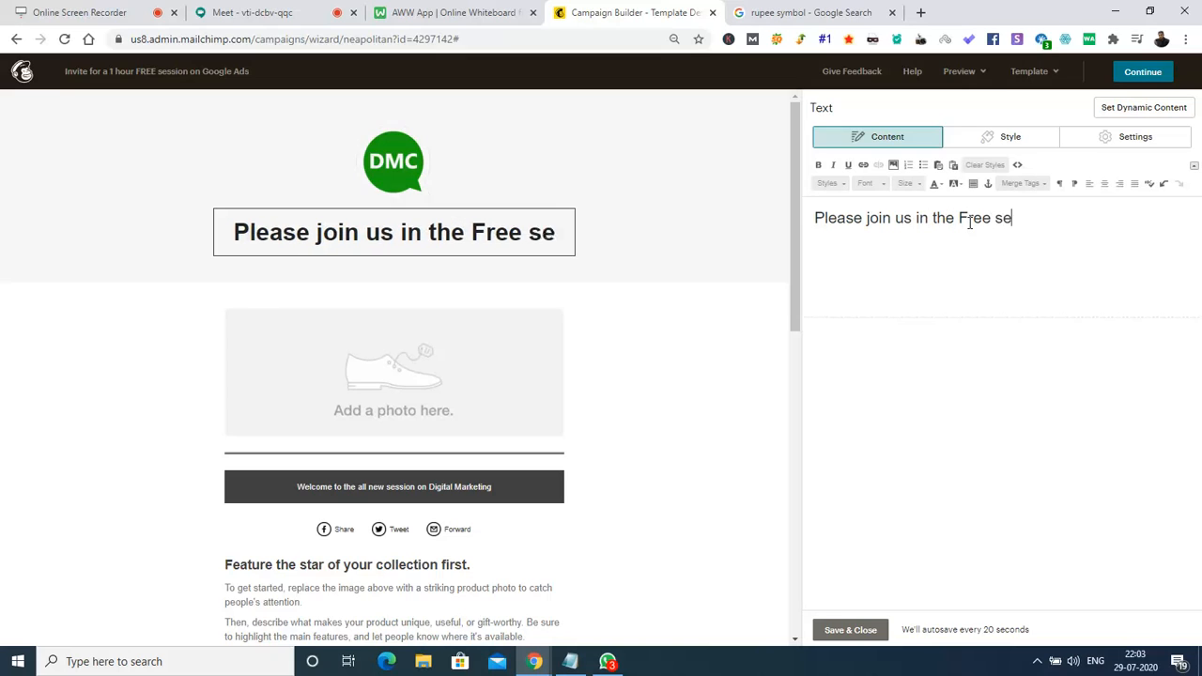
pyautogui.write('ssion on Google ADs')
pyautogui.press('BackSpace')
pyautogui.press('BackSpace')
pyautogui.write('ds')
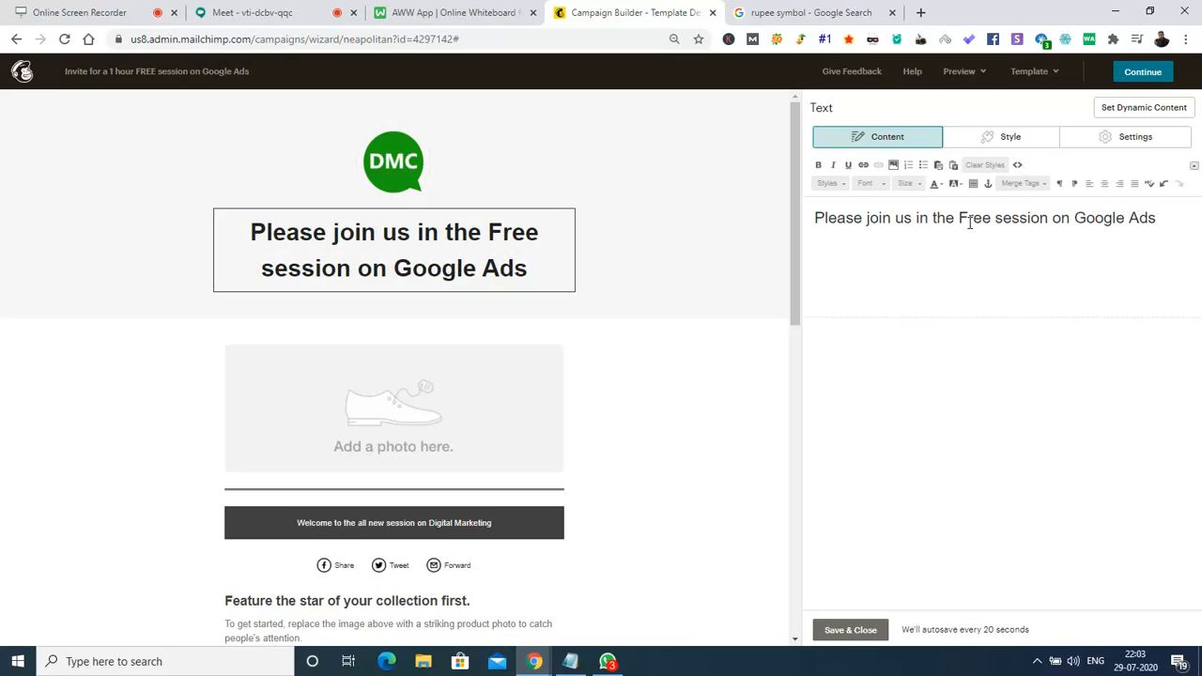
pyautogui.write(' by 12')
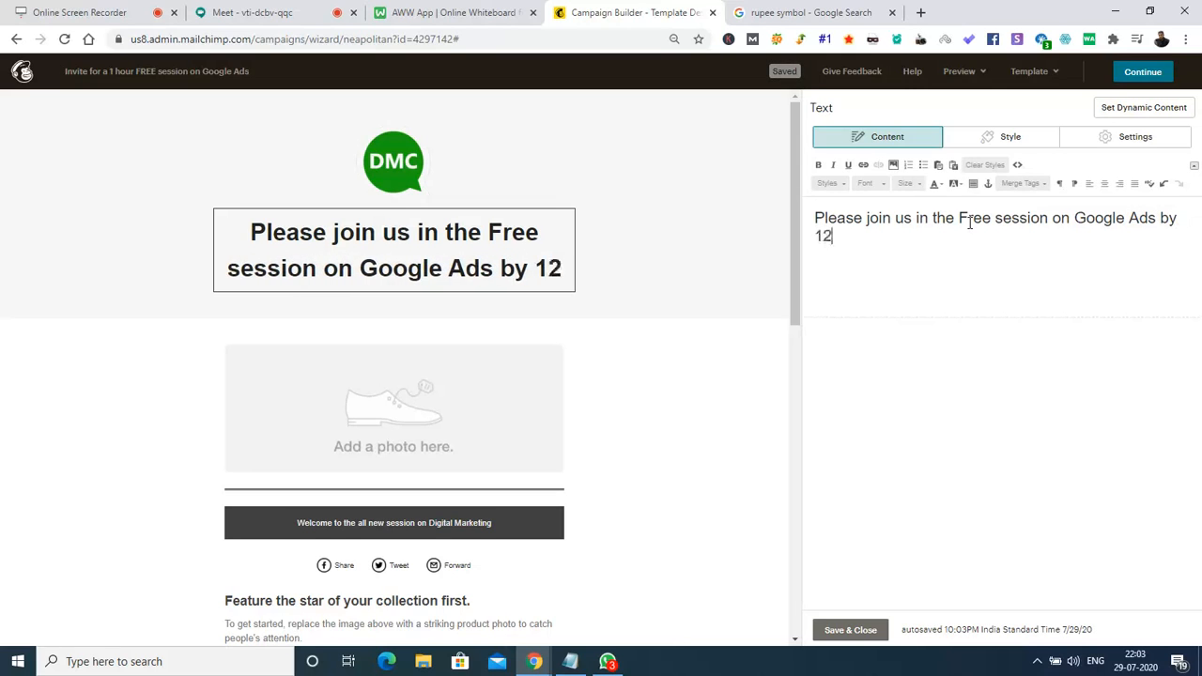
pyautogui.write('.))')
pyautogui.press('BackSpace')
pyautogui.press('BackSpace')
pyautogui.write('00')
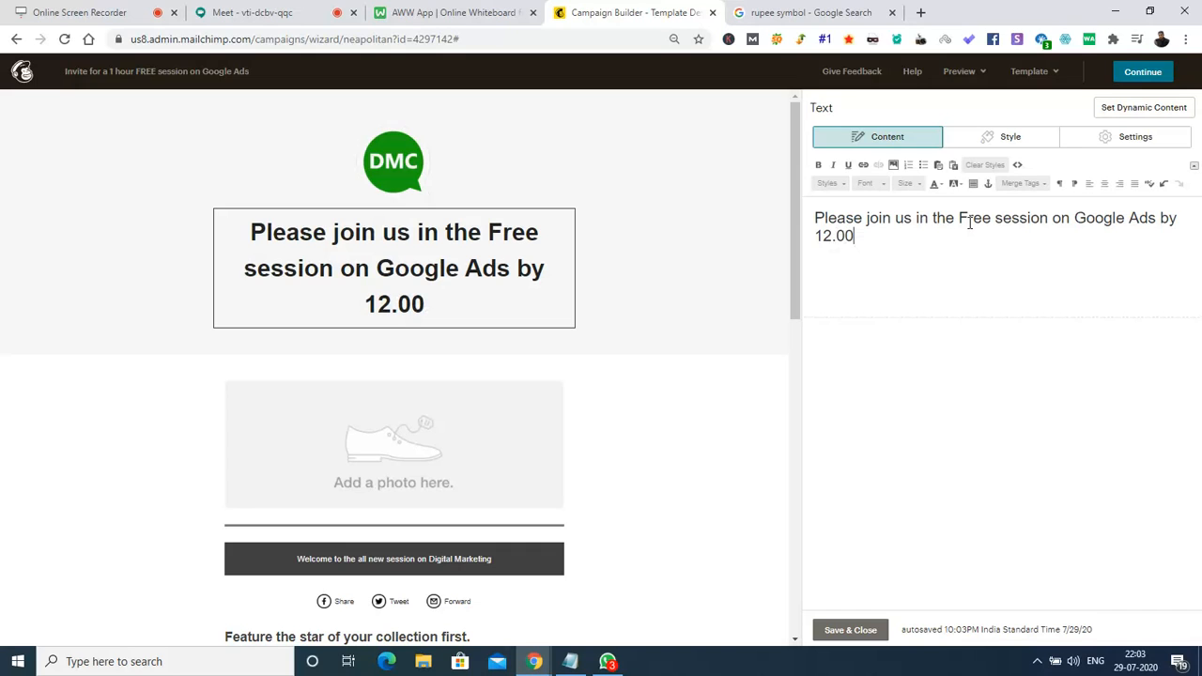
pyautogui.write(' Am')
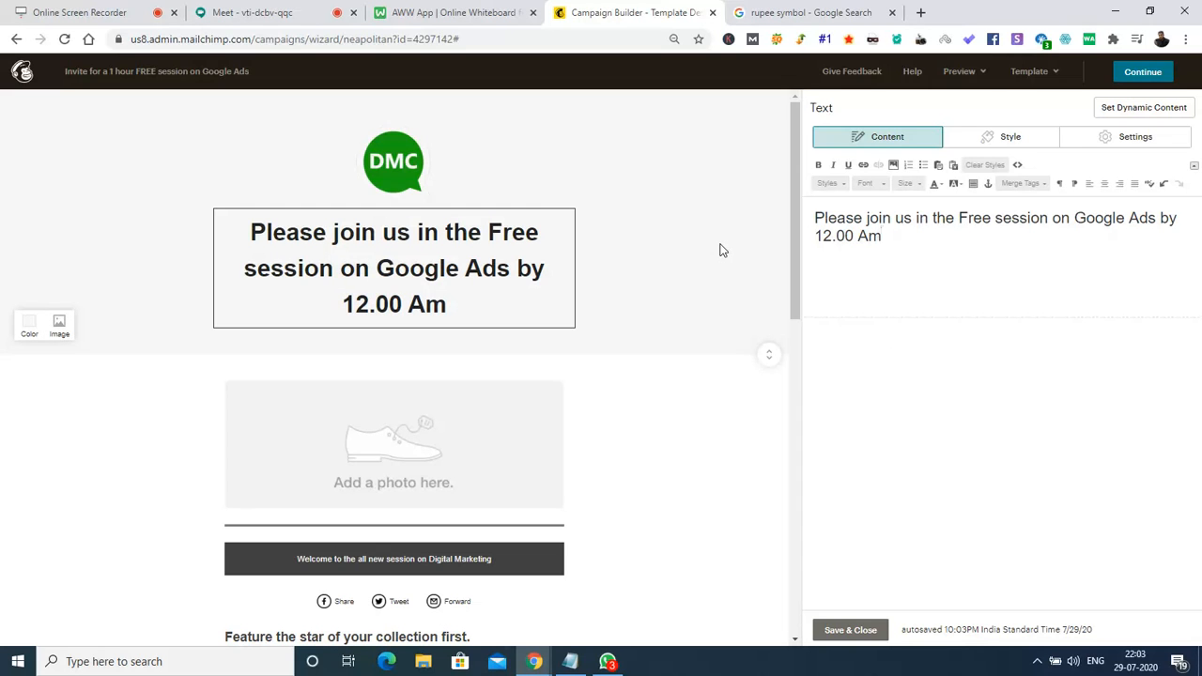
pyautogui.moveTo(797, 238); pyautogui.dragTo(797, 261)
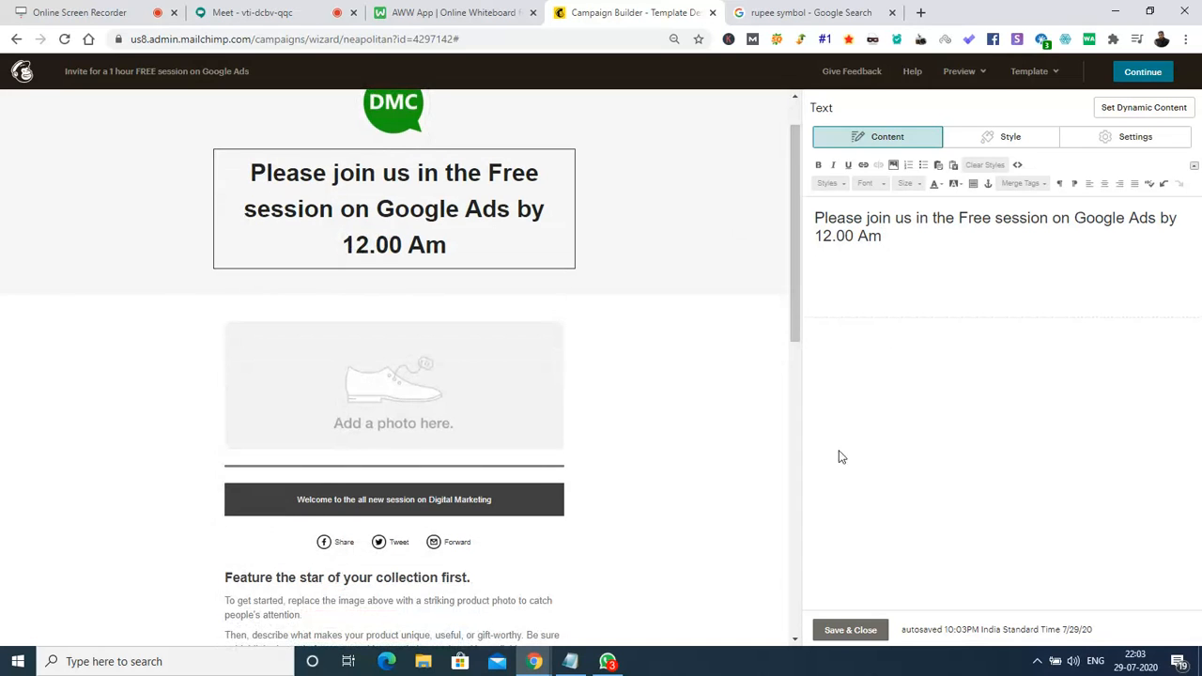
pyautogui.click(851, 629)
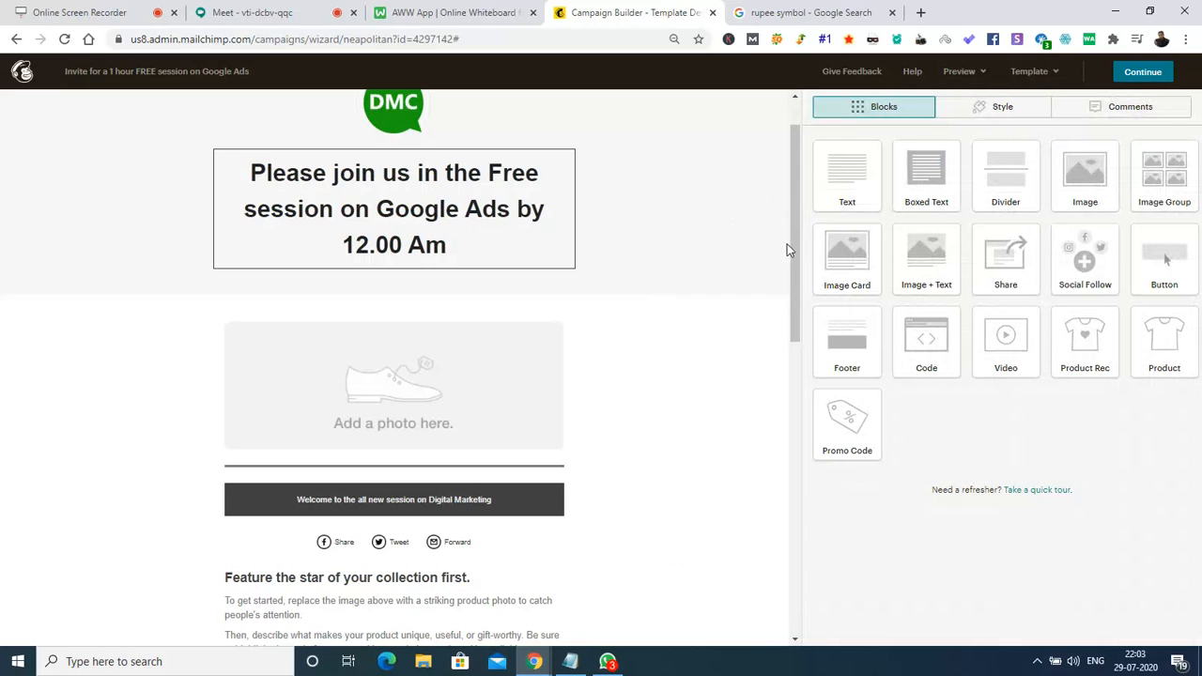
# Start replacing the product photo placeholder with an image uploaded from the computer.
pyautogui.moveTo(794, 245); pyautogui.dragTo(794, 282)
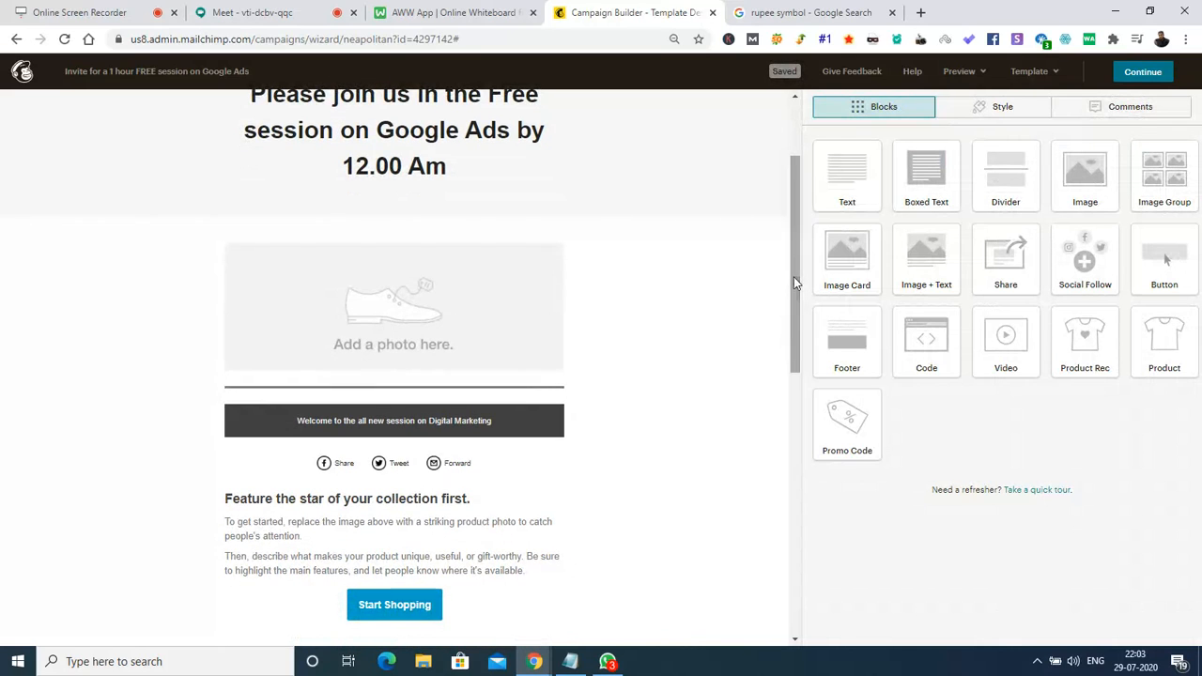
pyautogui.moveTo(390, 270)
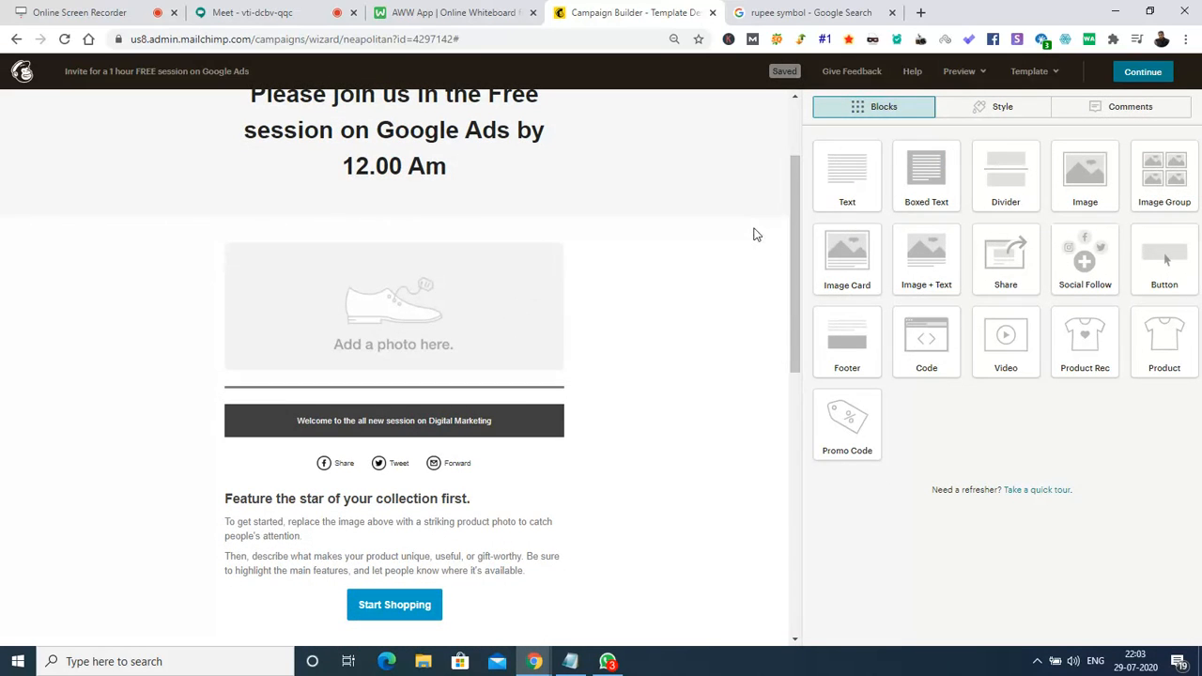
pyautogui.moveTo(795, 250); pyautogui.dragTo(798, 223)
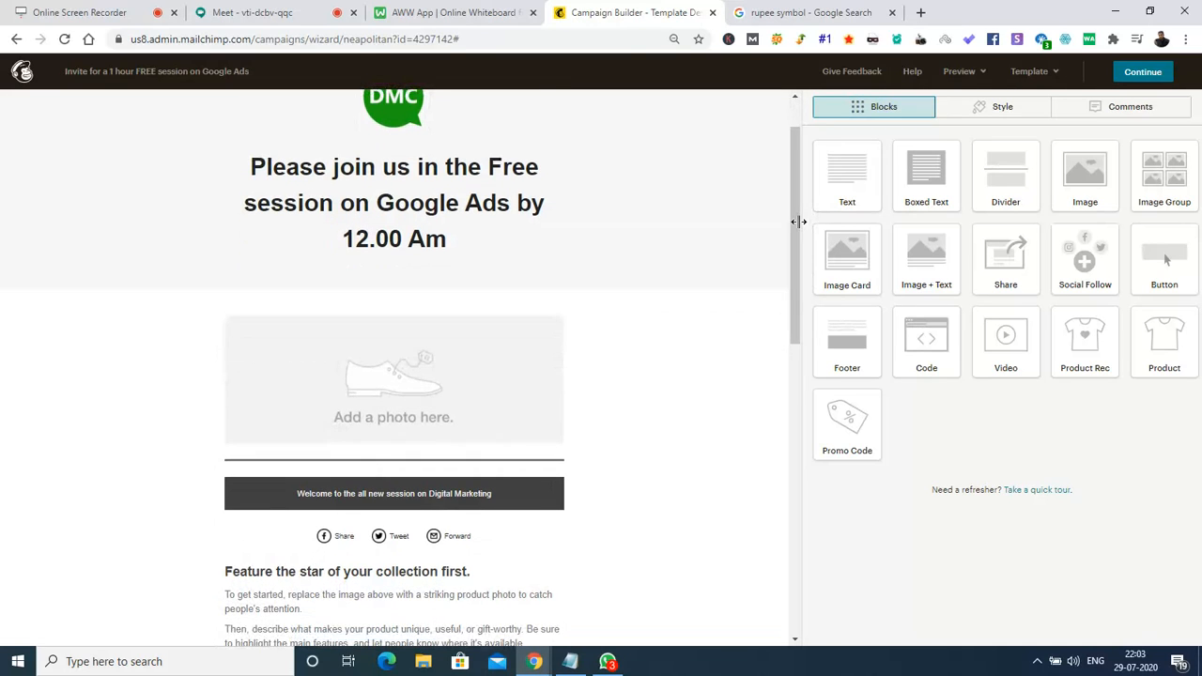
pyautogui.click(416, 351)
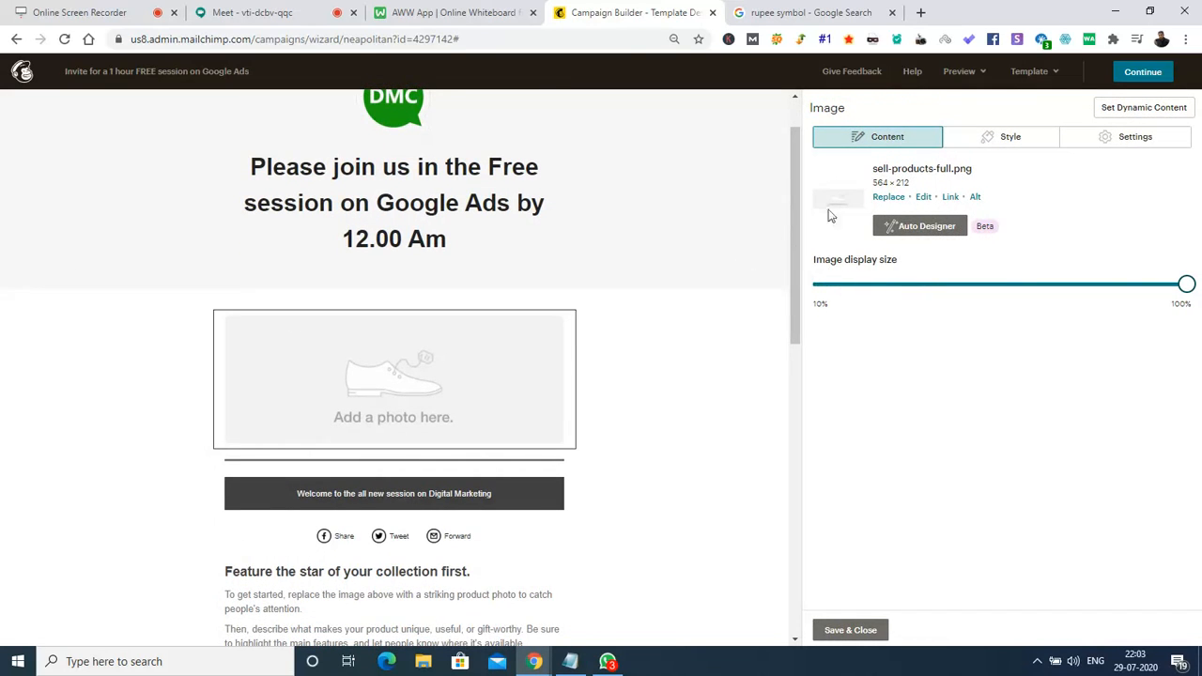
pyautogui.click(887, 198)
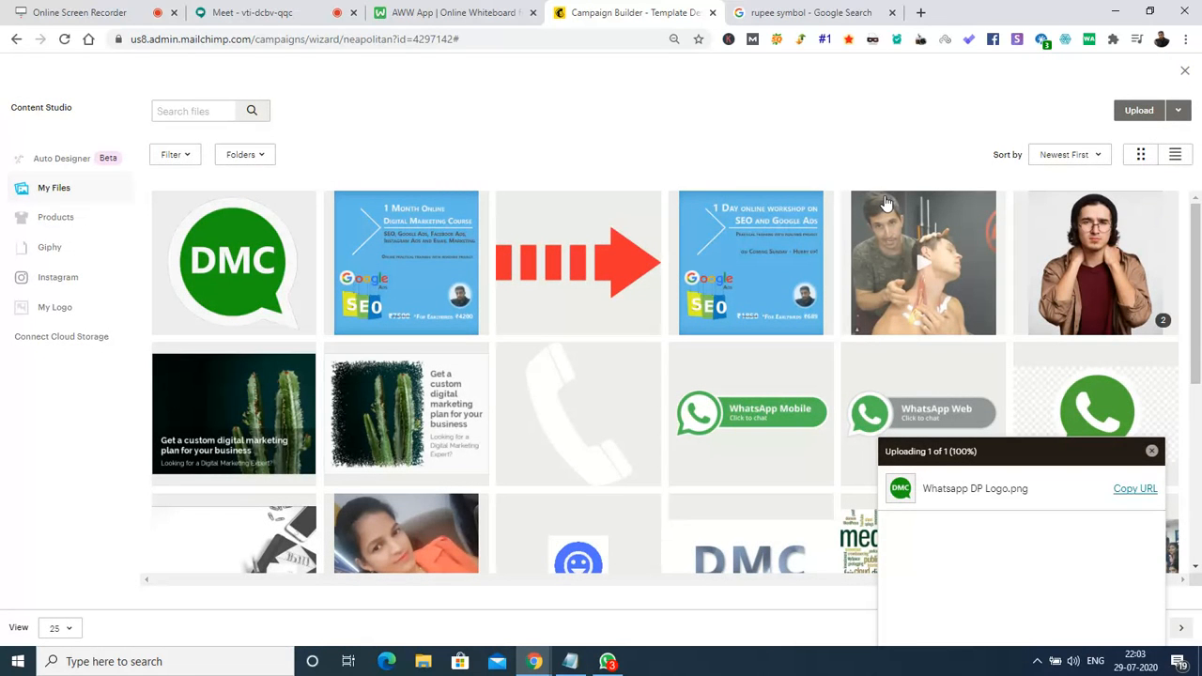
pyautogui.moveTo(1198, 235)
pyautogui.mouseDown()
pyautogui.moveTo(1199, 417)
pyautogui.moveTo(1198, 235)
pyautogui.mouseUp()
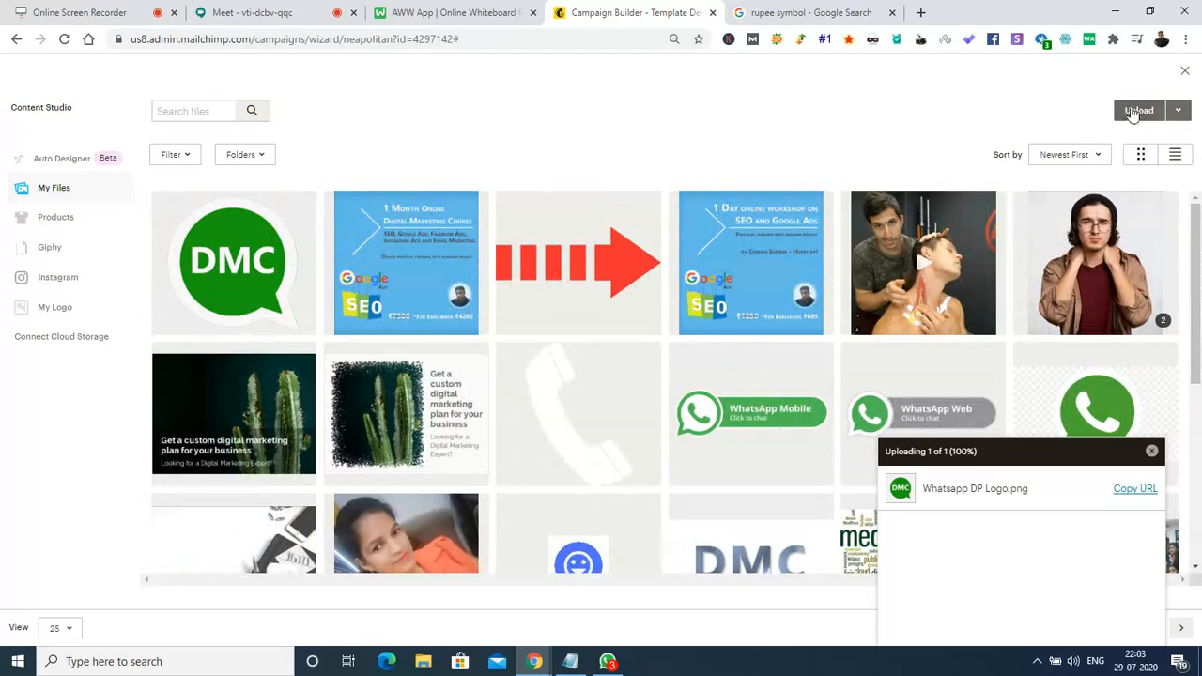
pyautogui.click(1137, 111)
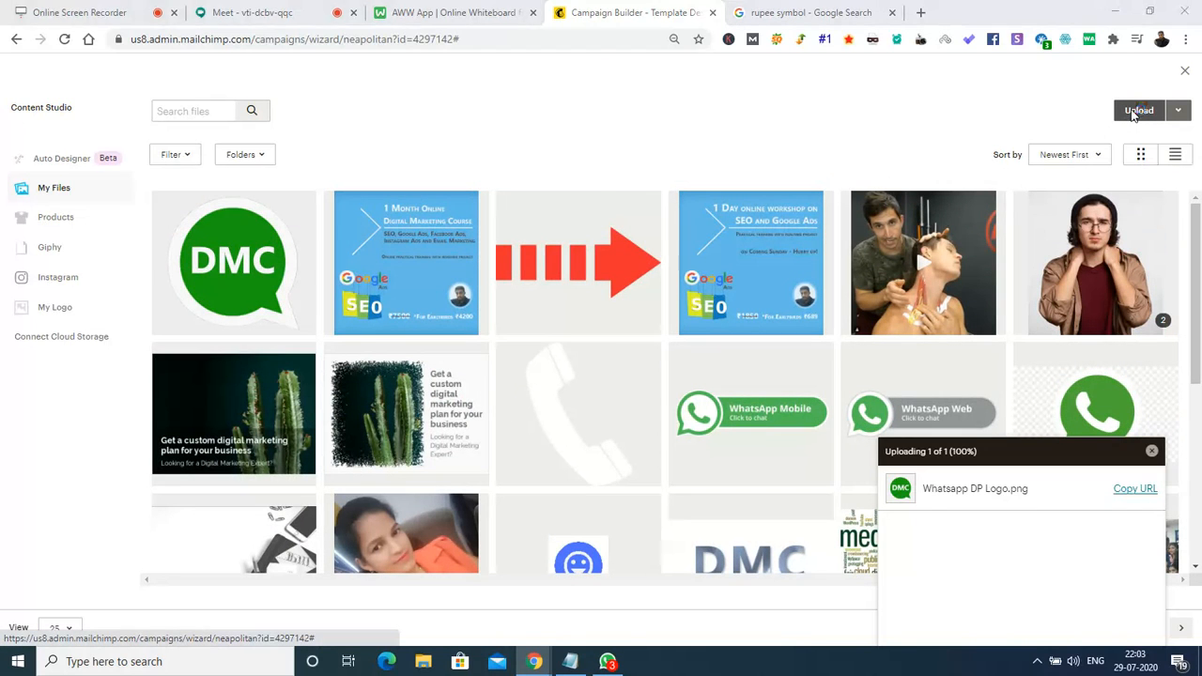
# Upload 'DM Training - for Form' from the 1 Day workshop folder as the banner image.
pyautogui.click(313, 259)
pyautogui.press('BackSpace')
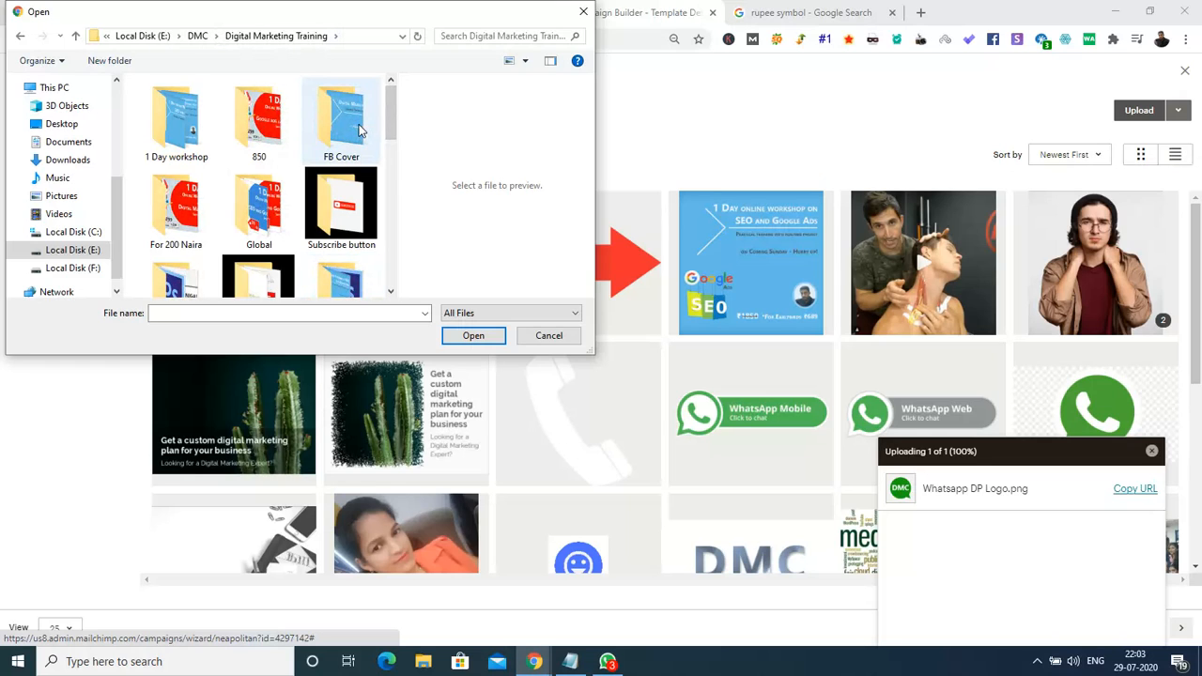
pyautogui.moveTo(396, 121)
pyautogui.mouseDown()
pyautogui.moveTo(395, 167)
pyautogui.moveTo(396, 116)
pyautogui.mouseUp()
pyautogui.doubleClick(176, 137)
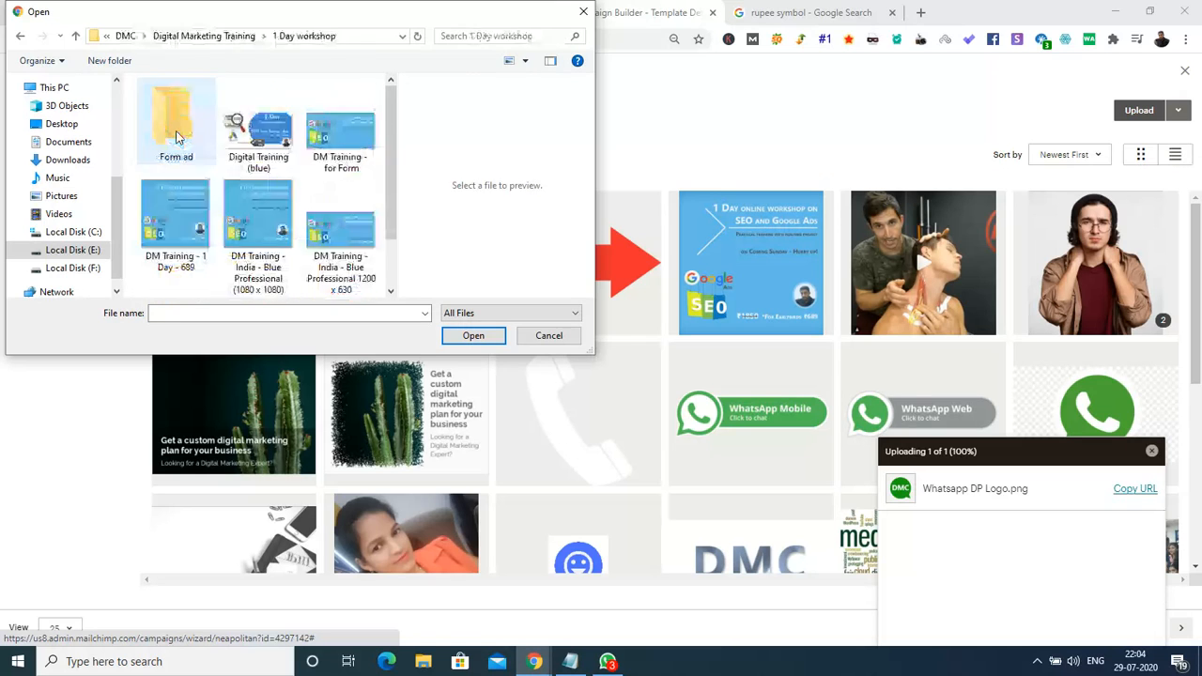
pyautogui.doubleClick(176, 137)
pyautogui.click(172, 140)
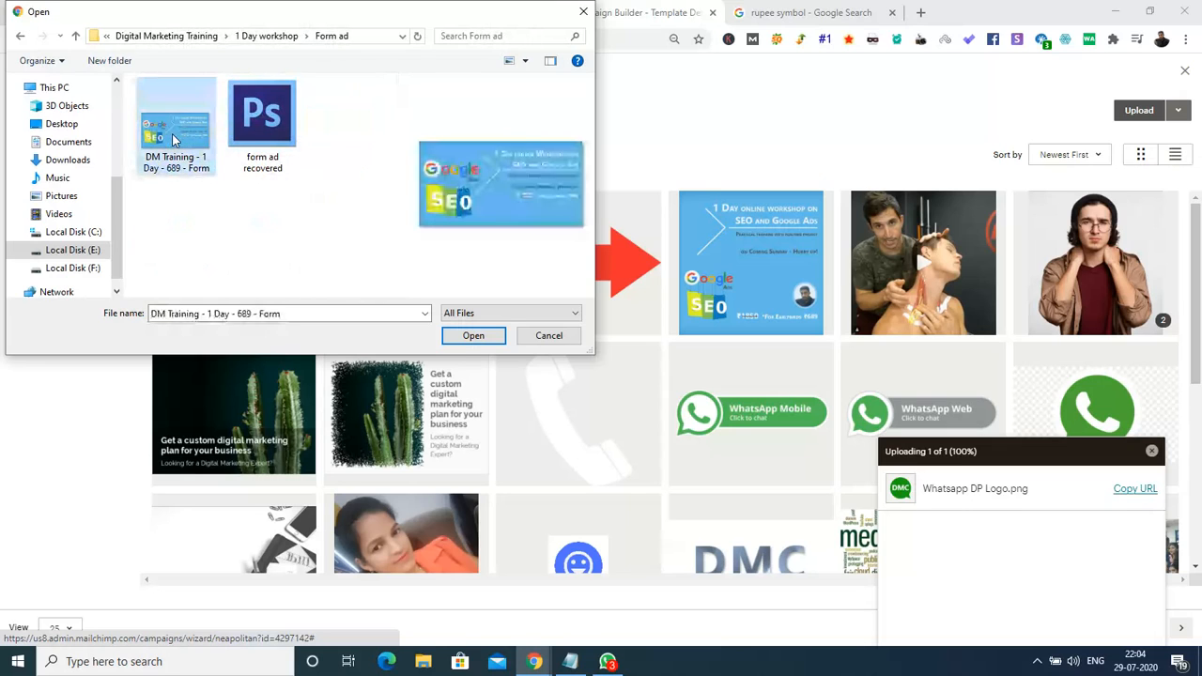
pyautogui.press('BackSpace')
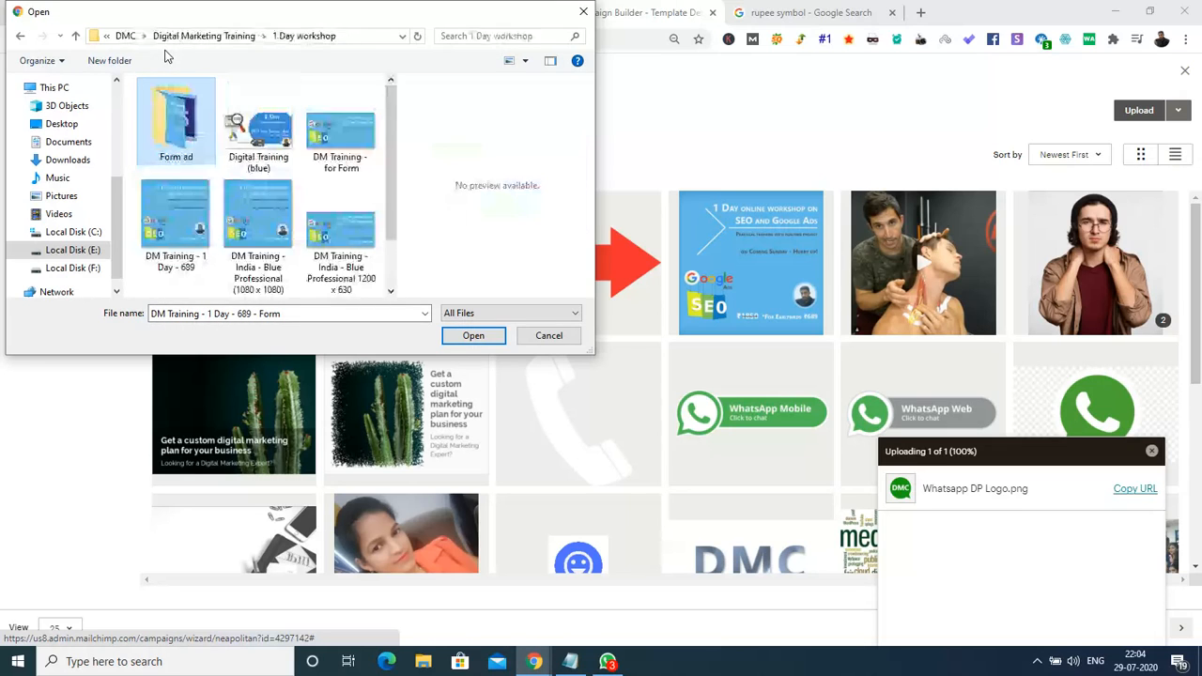
pyautogui.click(368, 137)
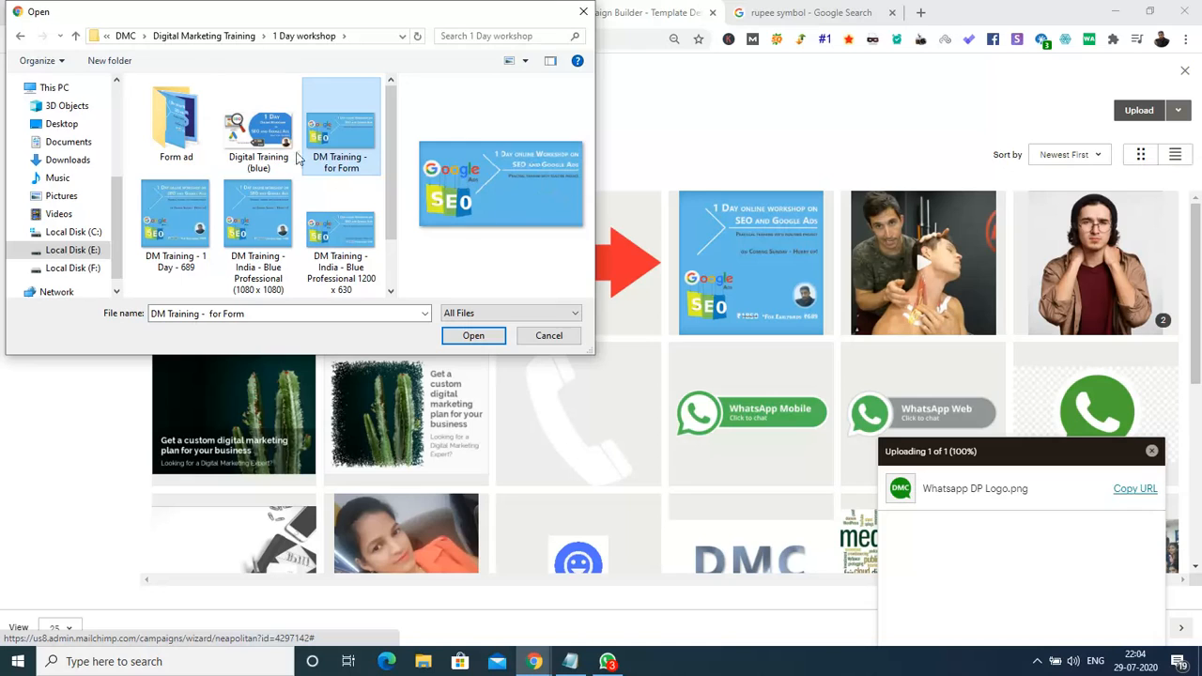
pyautogui.moveTo(386, 140); pyautogui.dragTo(394, 42)
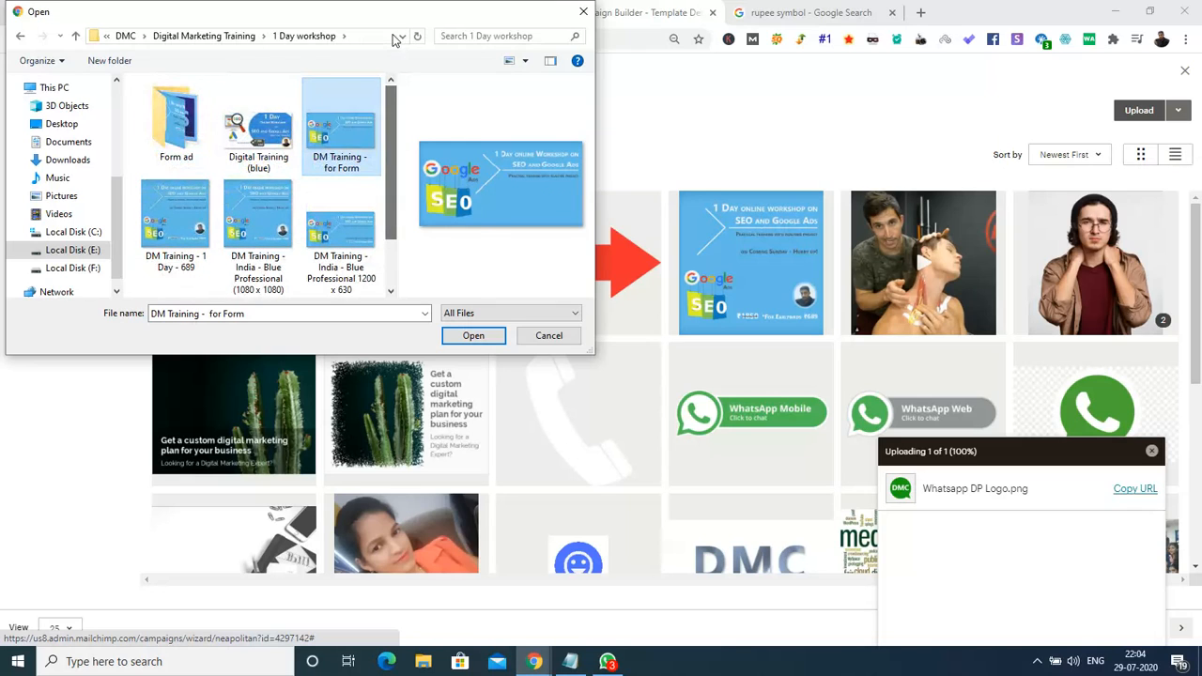
pyautogui.click(472, 336)
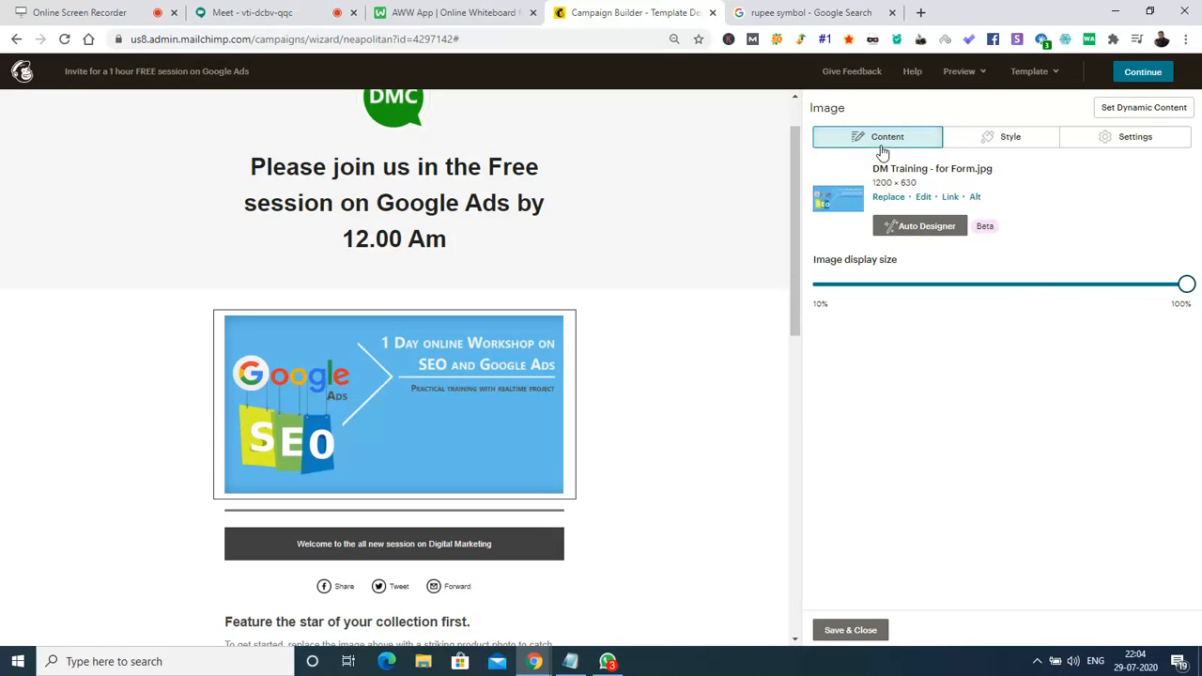
pyautogui.click(1015, 147)
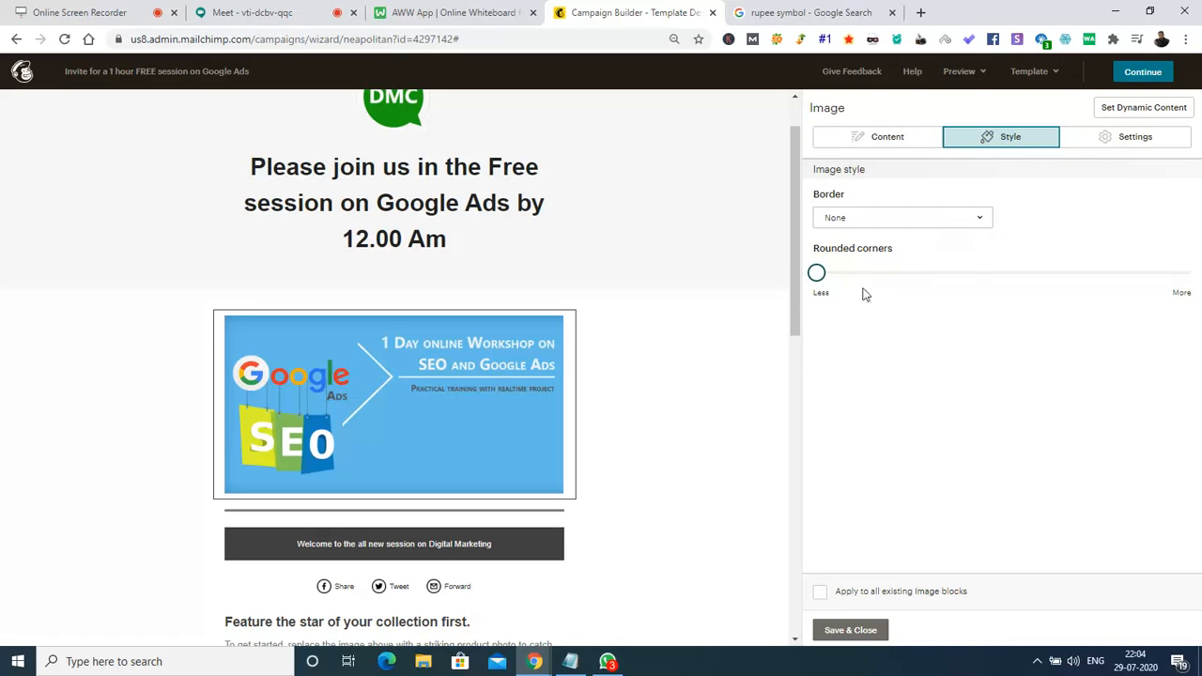
# Round the banner's corners slightly and keep its alignment set to Center.
pyautogui.click(823, 273)
pyautogui.moveTo(823, 273)
pyautogui.mouseDown()
pyautogui.moveTo(895, 260)
pyautogui.moveTo(816, 273)
pyautogui.moveTo(840, 275)
pyautogui.mouseUp()
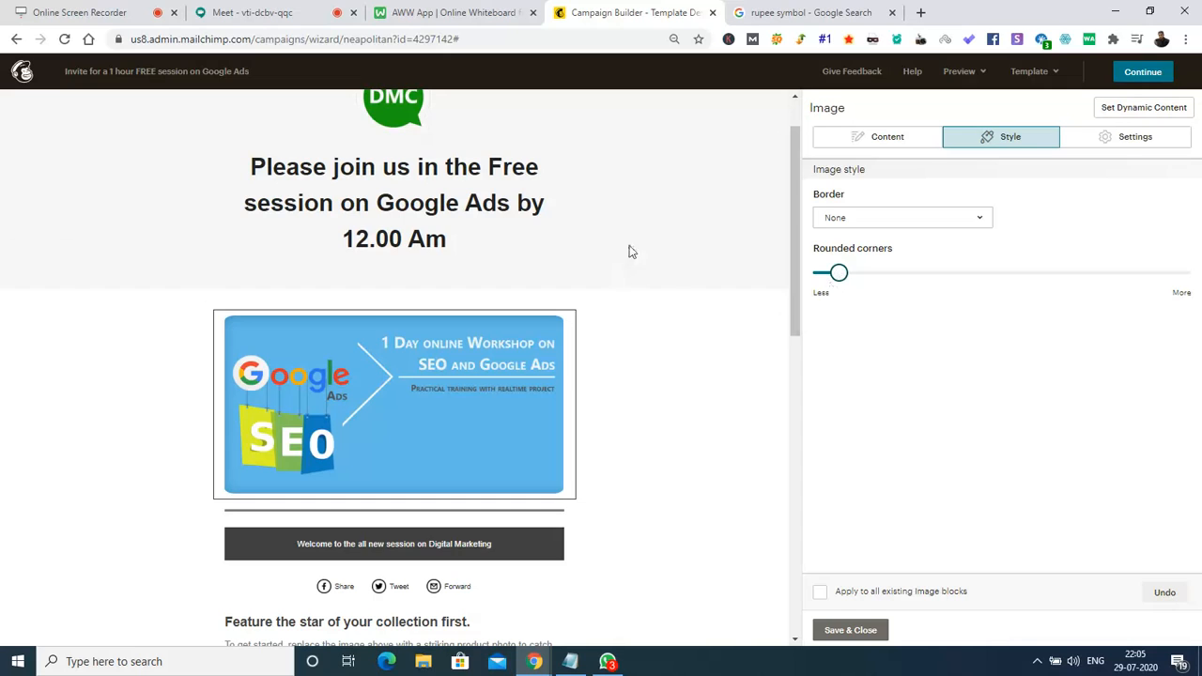
pyautogui.click(1132, 147)
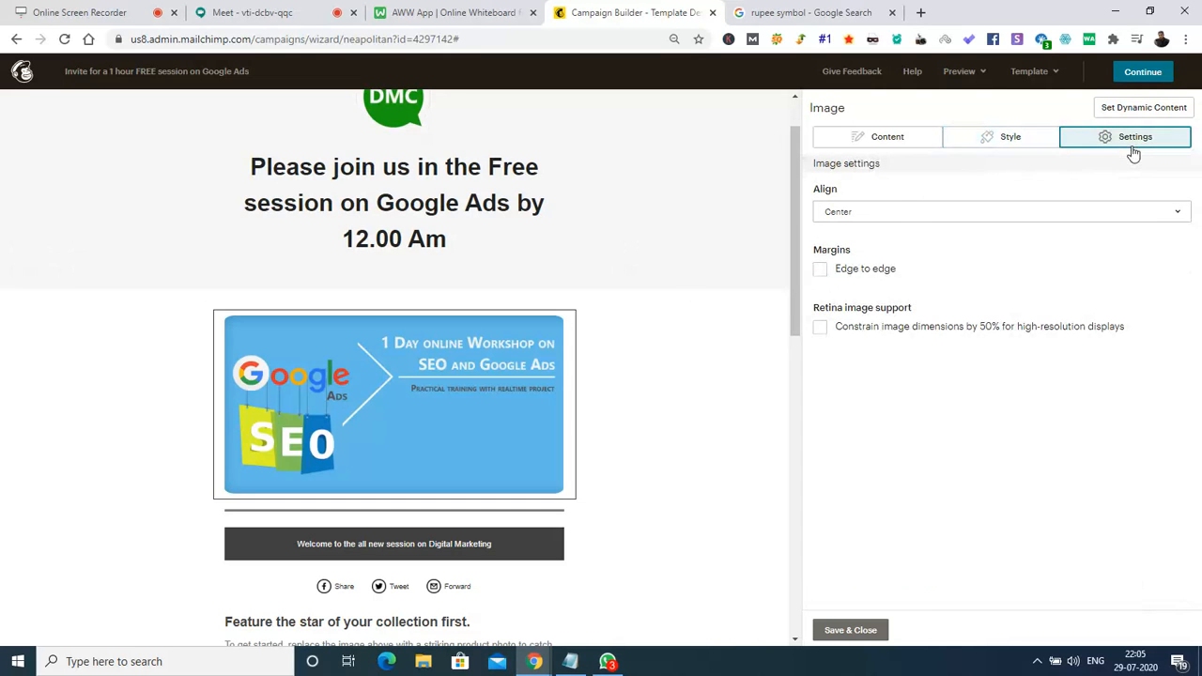
pyautogui.click(900, 215)
pyautogui.click(899, 216)
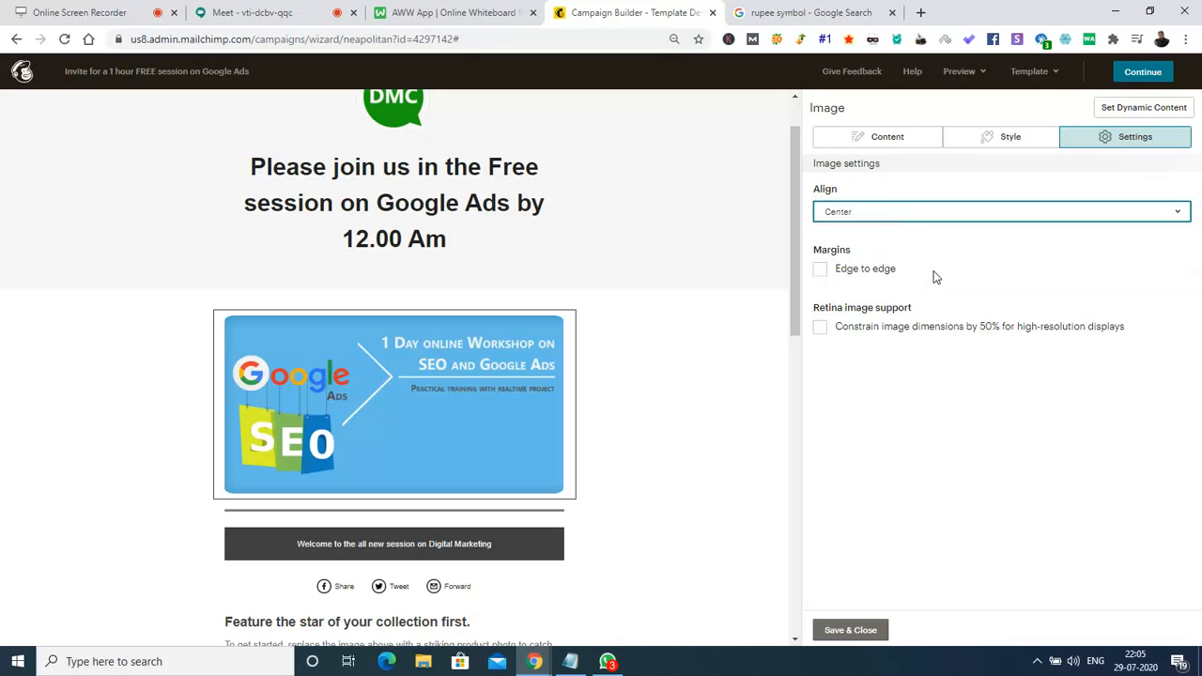
pyautogui.click(873, 150)
pyautogui.moveTo(571, 421)
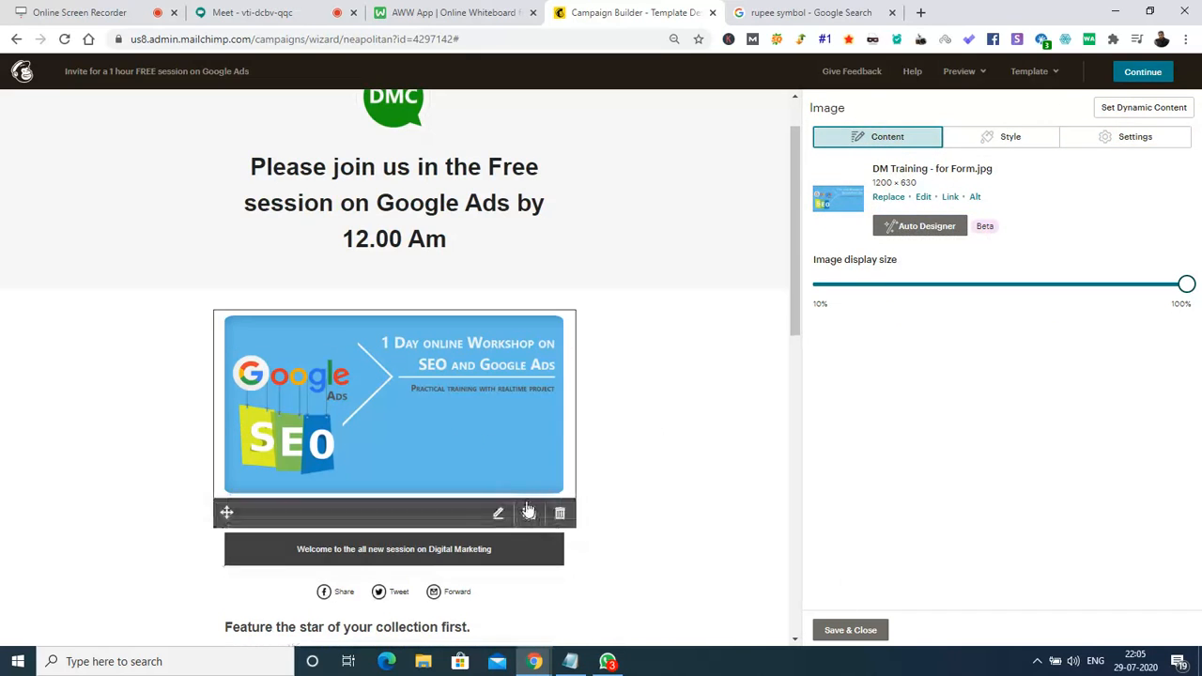
# Save the banner, duplicate the divider below it, and move the copy above the banner.
pyautogui.click(872, 633)
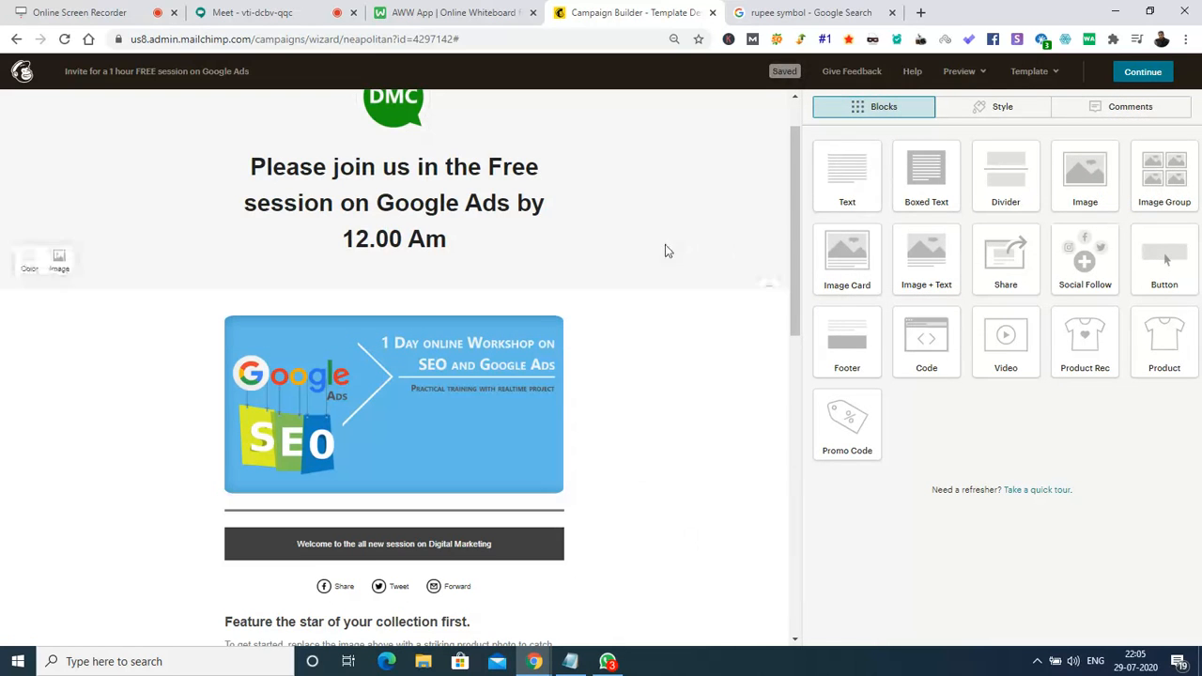
pyautogui.moveTo(424, 489)
pyautogui.moveTo(529, 515)
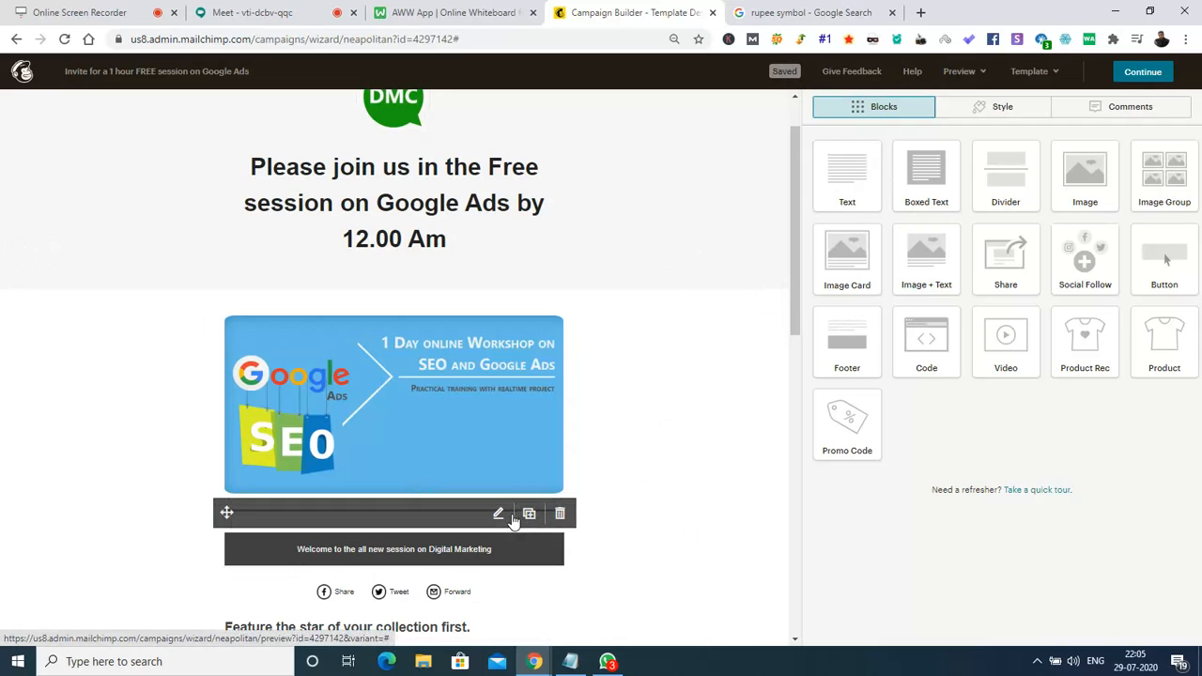
pyautogui.click(529, 515)
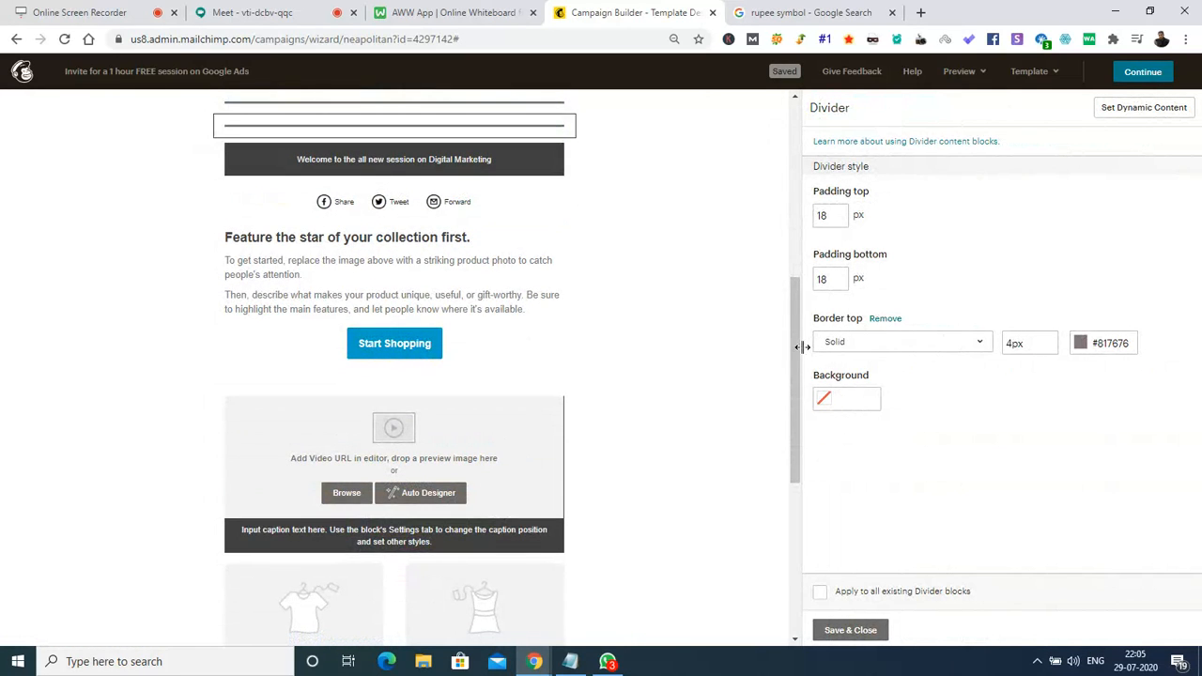
pyautogui.click(850, 629)
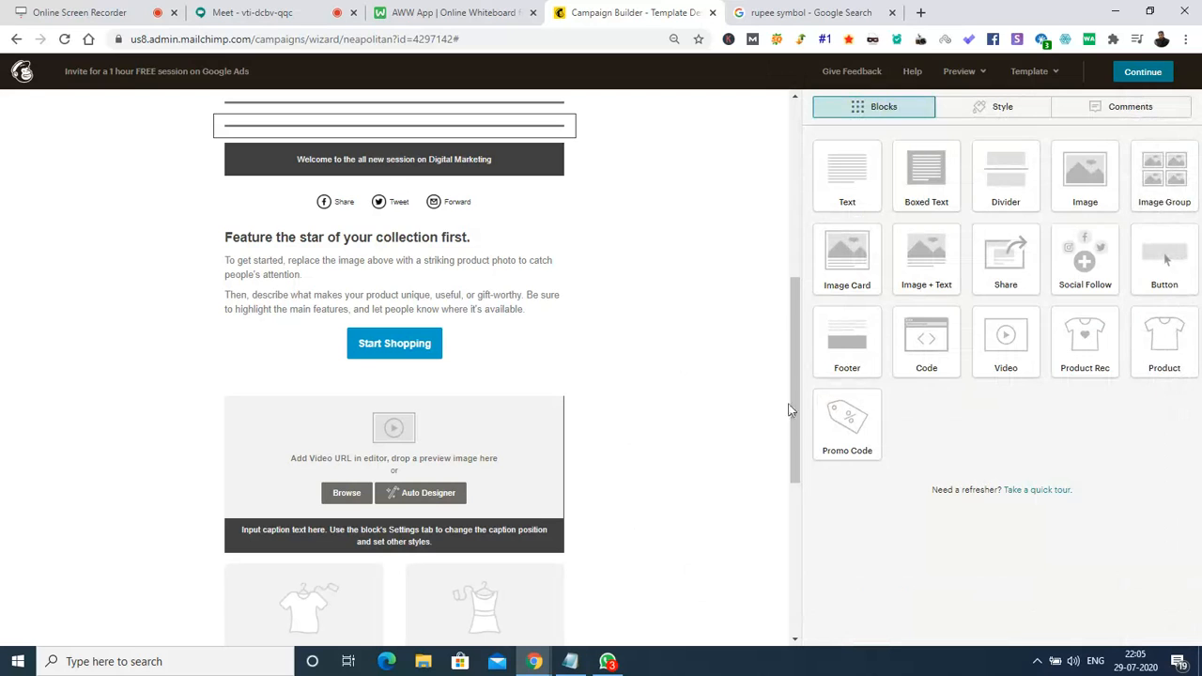
pyautogui.moveTo(797, 432); pyautogui.dragTo(802, 311)
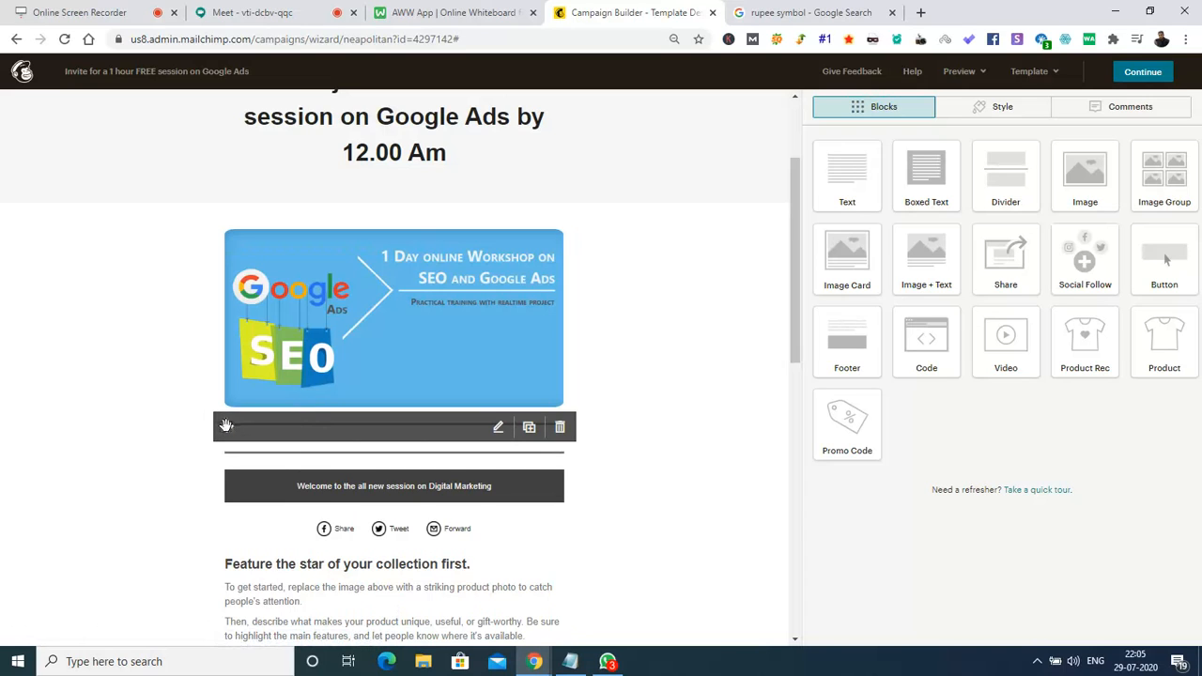
pyautogui.moveTo(227, 426); pyautogui.dragTo(219, 215)
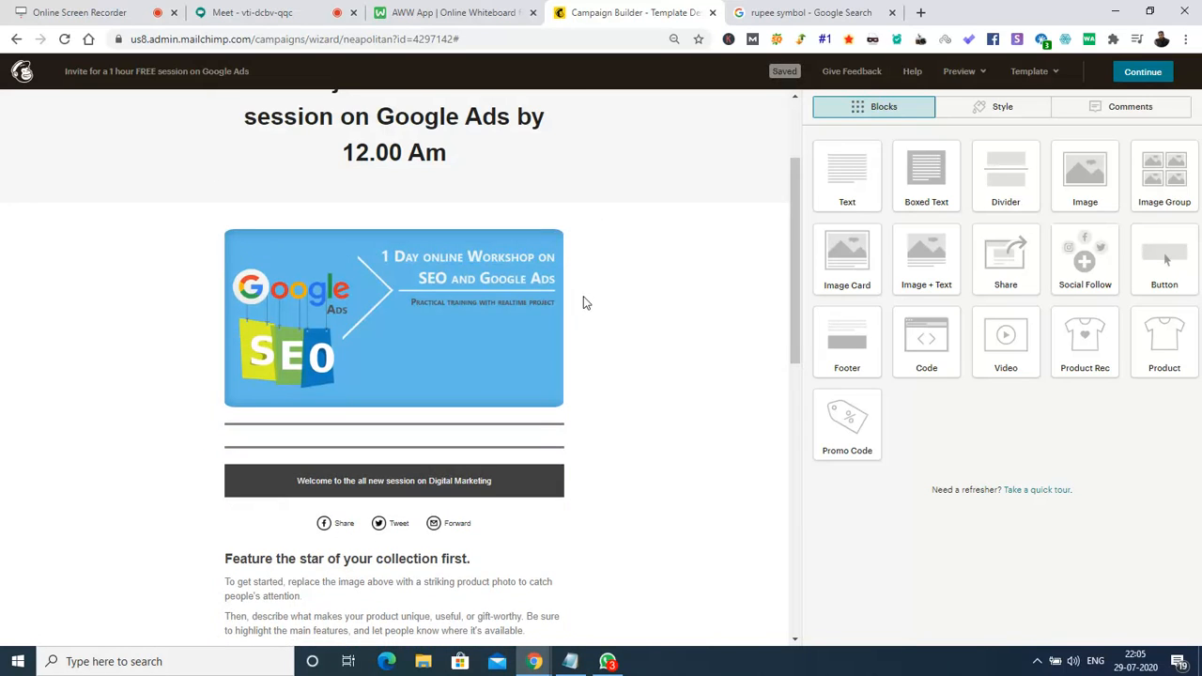
pyautogui.moveTo(226, 428); pyautogui.dragTo(227, 214)
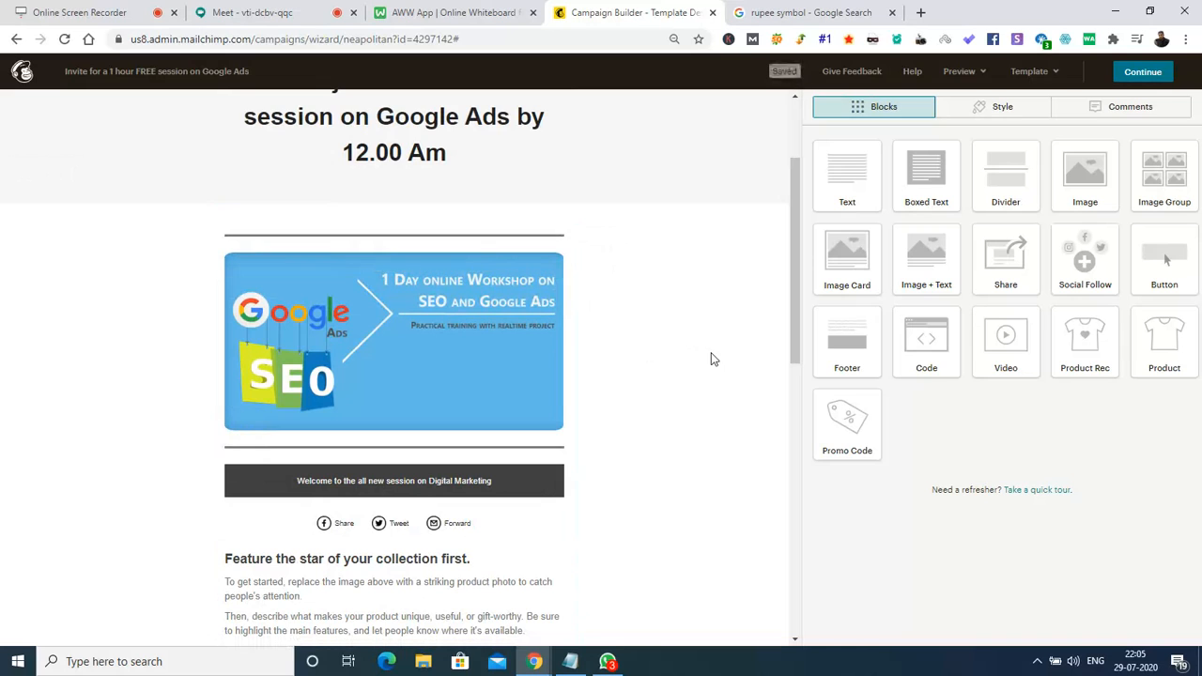
pyautogui.moveTo(796, 301); pyautogui.dragTo(799, 328)
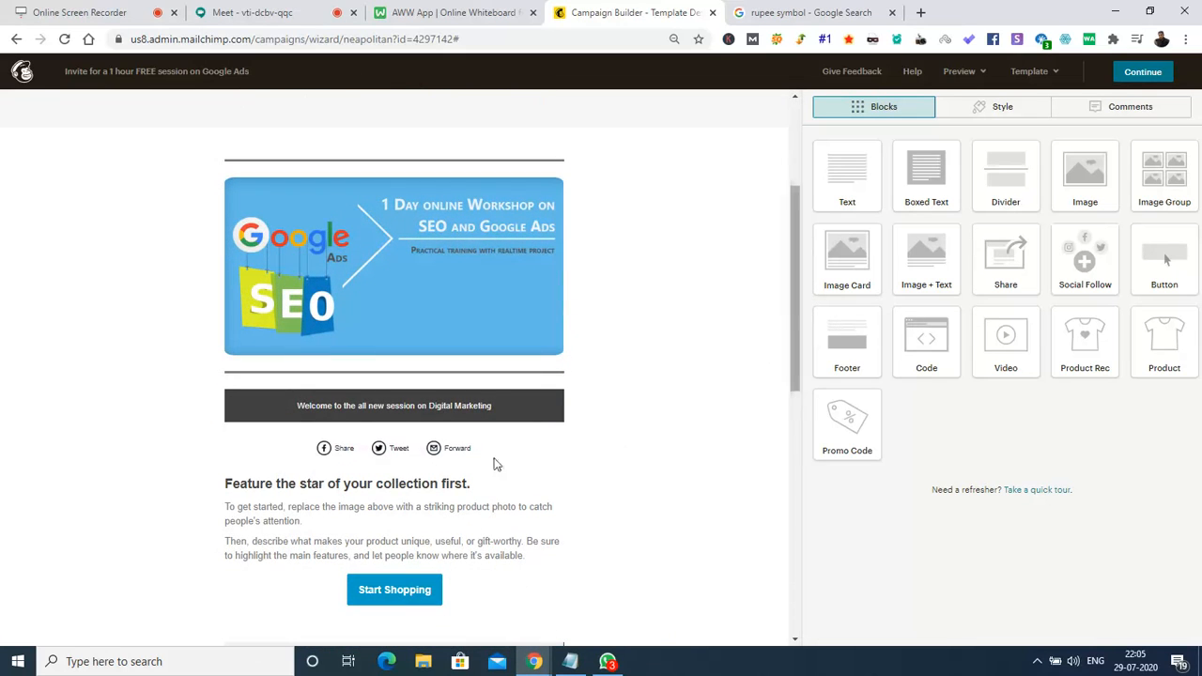
# Replace the dark boxed welcome text with 'Please find the invite link :'.
pyautogui.click(404, 418)
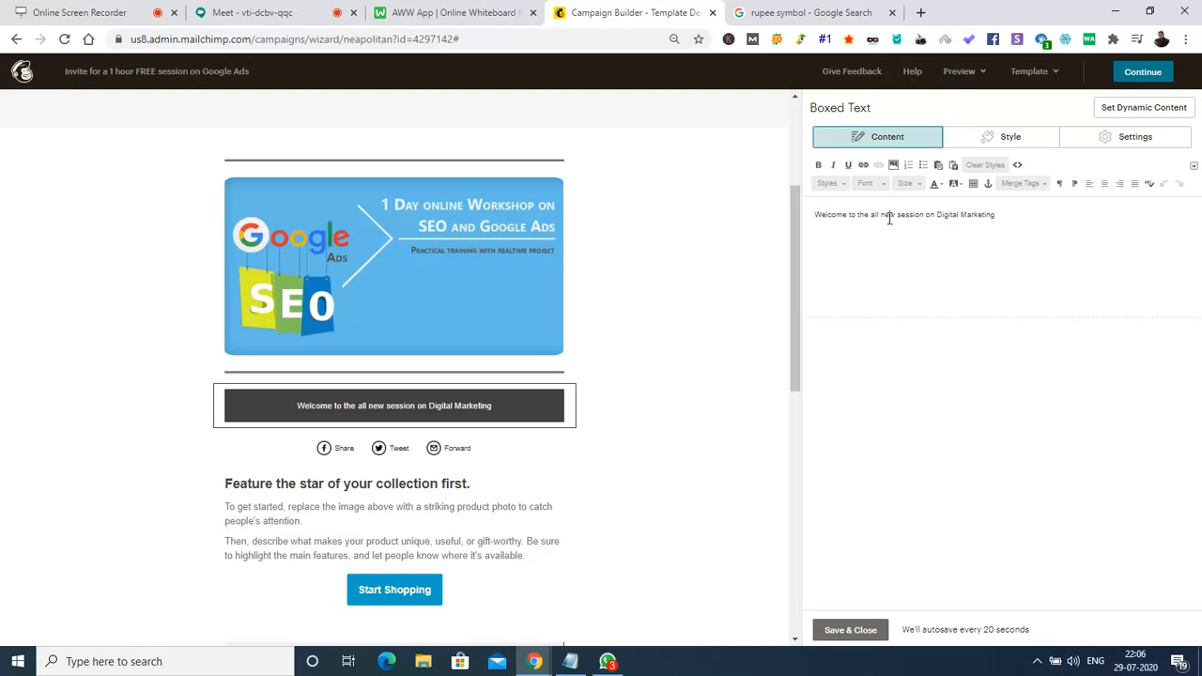
pyautogui.moveTo(793, 291)
pyautogui.mouseDown()
pyautogui.moveTo(808, 179)
pyautogui.moveTo(803, 291)
pyautogui.mouseUp()
pyautogui.hotkey('ctrl', 'a')
pyautogui.press('BackSpace')
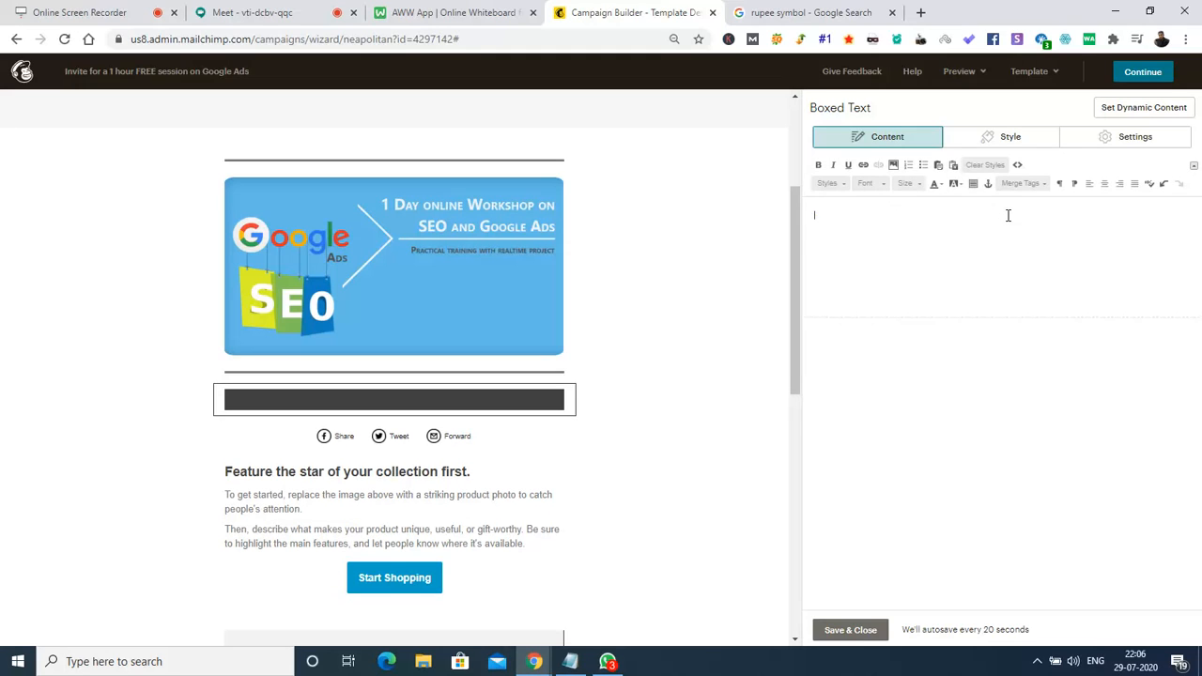
pyautogui.write('Please find the ')
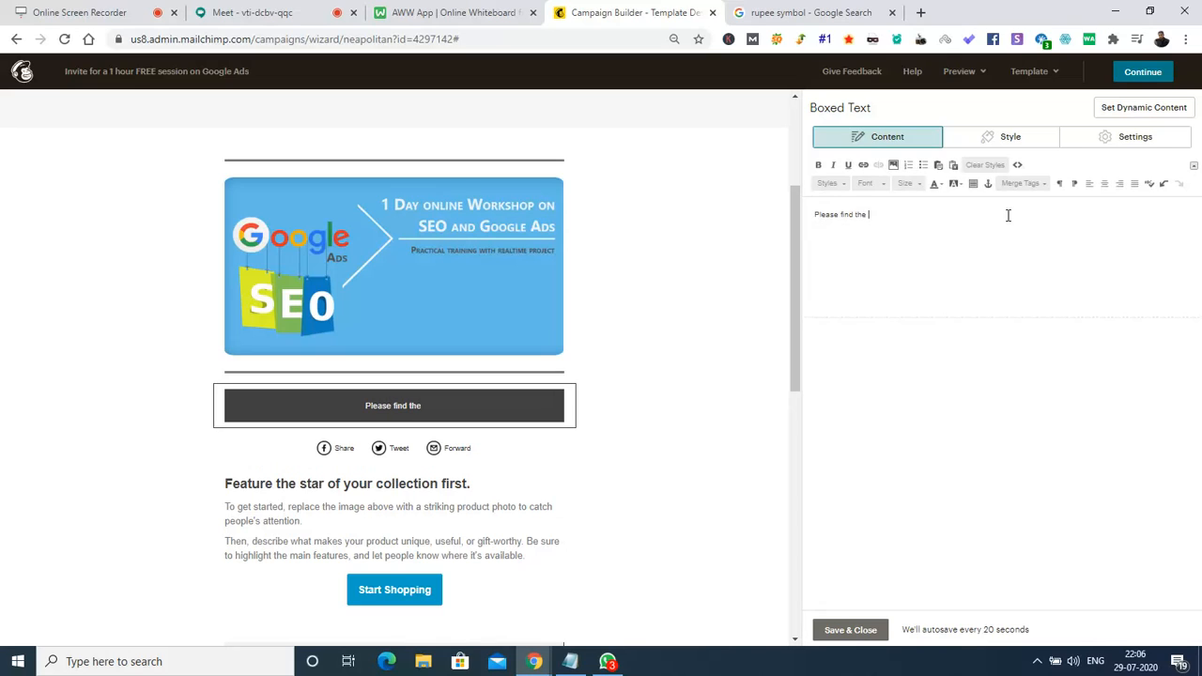
pyautogui.write('invite link :')
# Copy the Google Meet meeting URL and paste it after the invite text in Mailchimp.
pyautogui.click(320, 13)
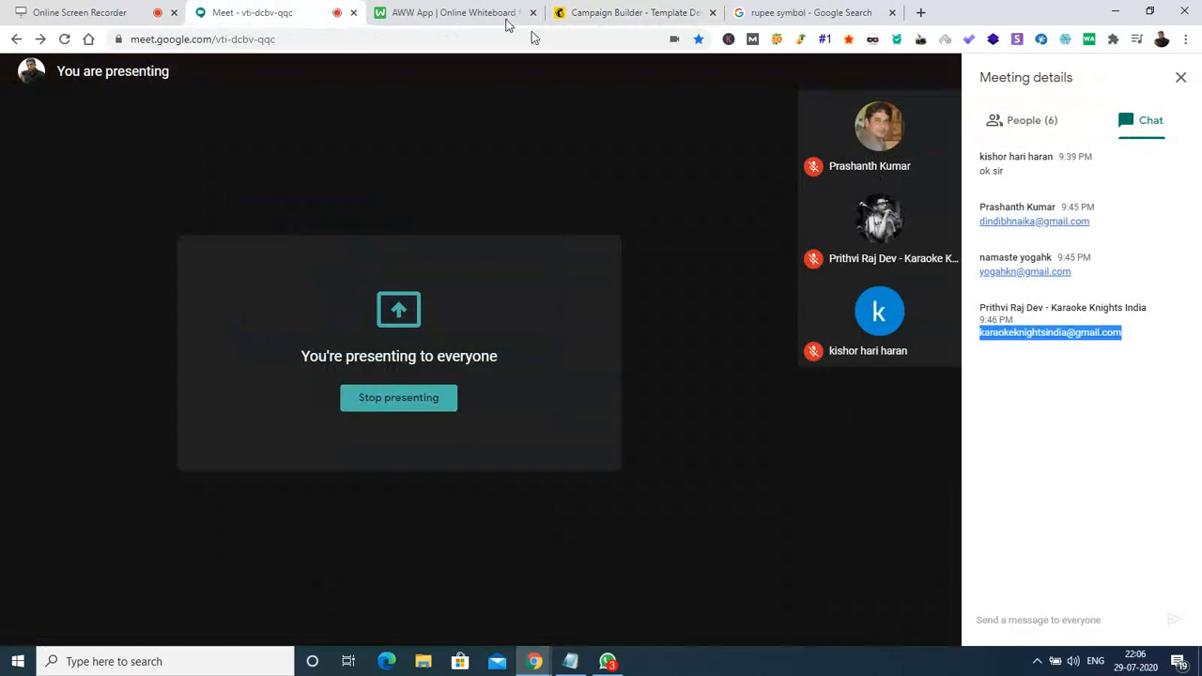
pyautogui.click(421, 39)
pyautogui.hotkey('ctrl', 'c')
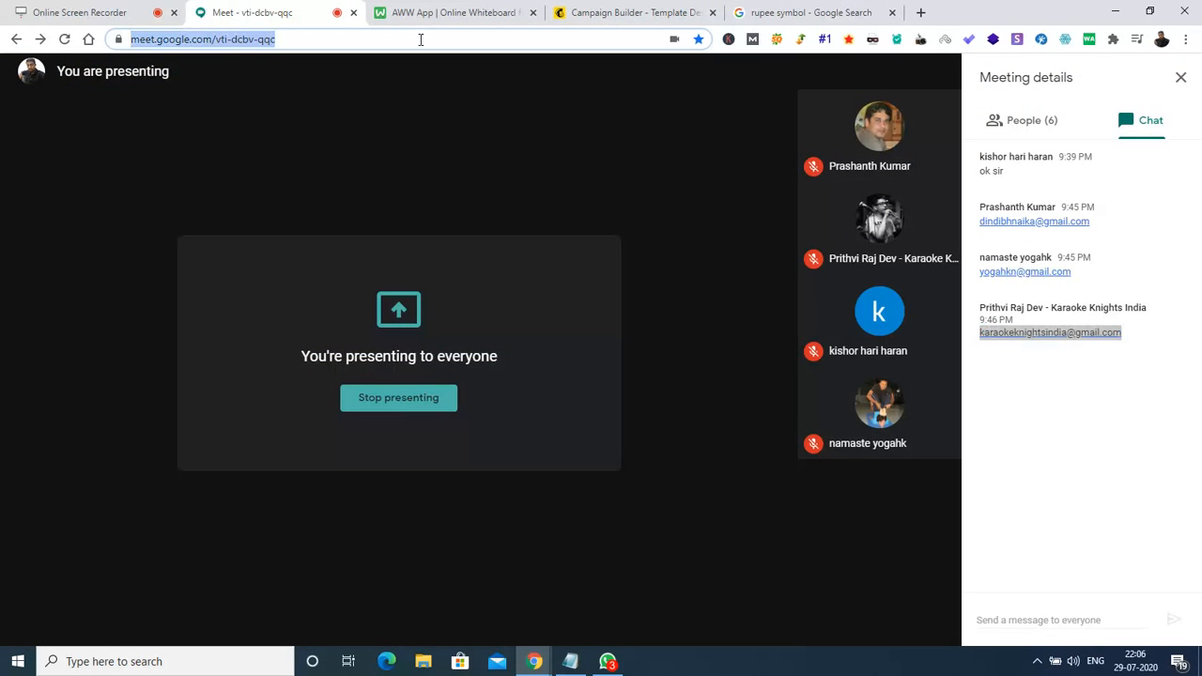
pyautogui.click(798, 12)
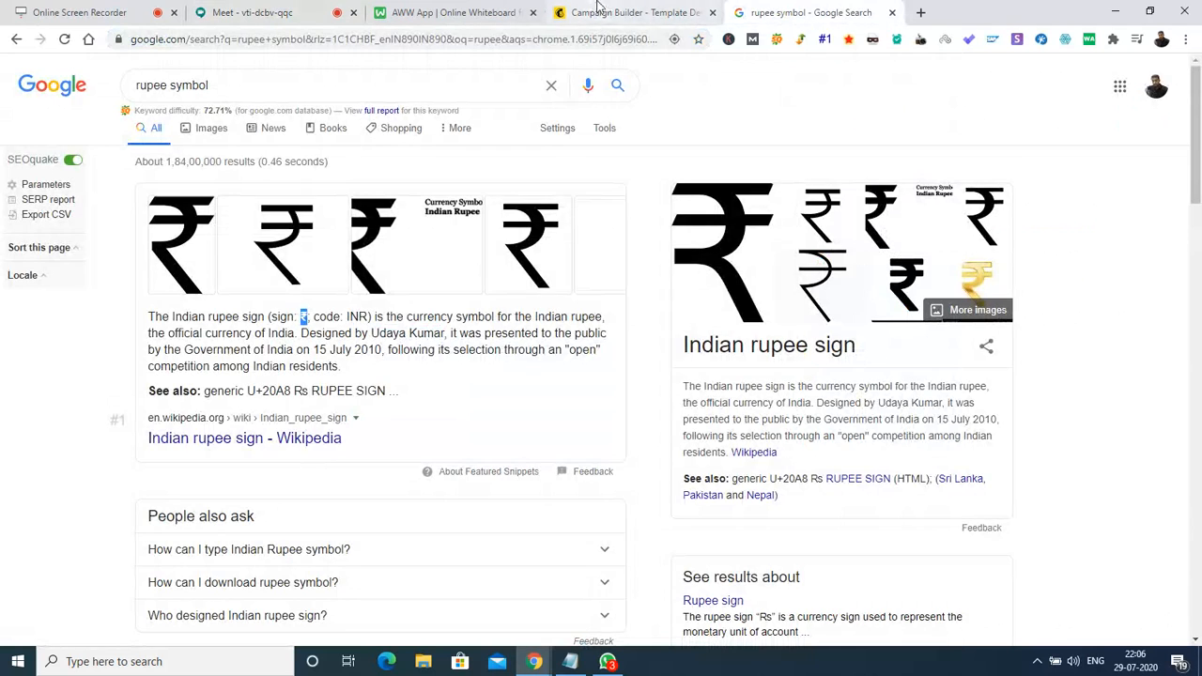
pyautogui.click(603, 11)
pyautogui.hotkey('ctrl', 'v')
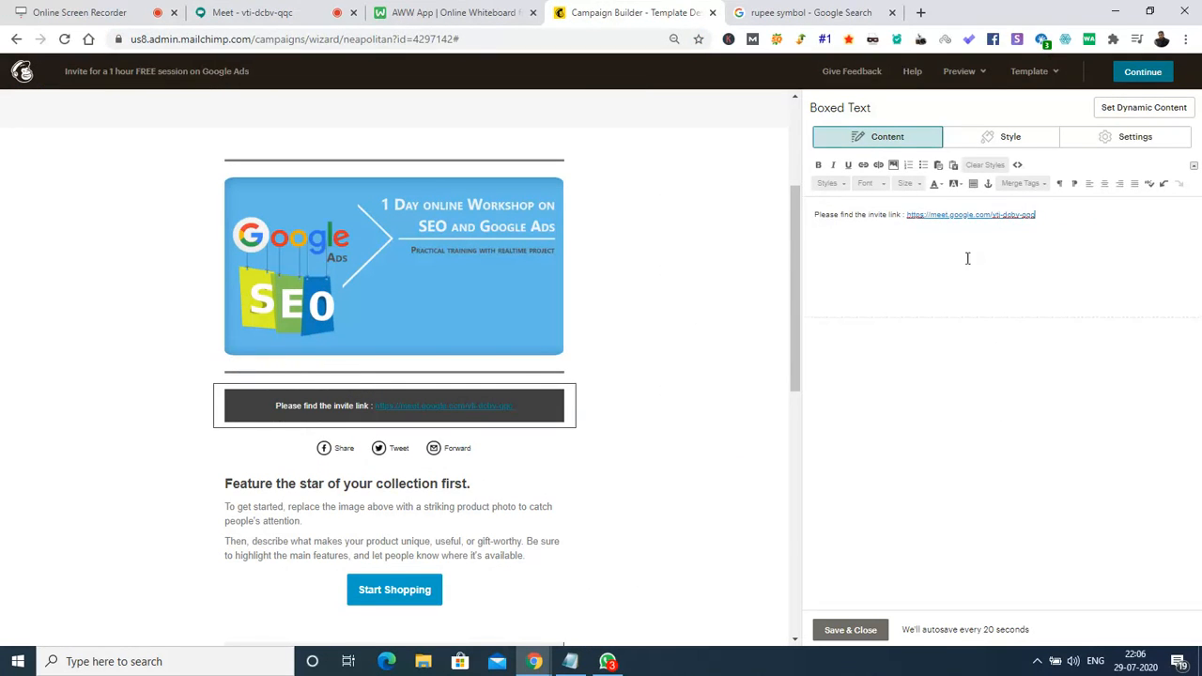
# Drop the trailing colon and put the meet link on its own line after a blank line.
pyautogui.click(905, 214)
pyautogui.hotkey('shift', 'Return')
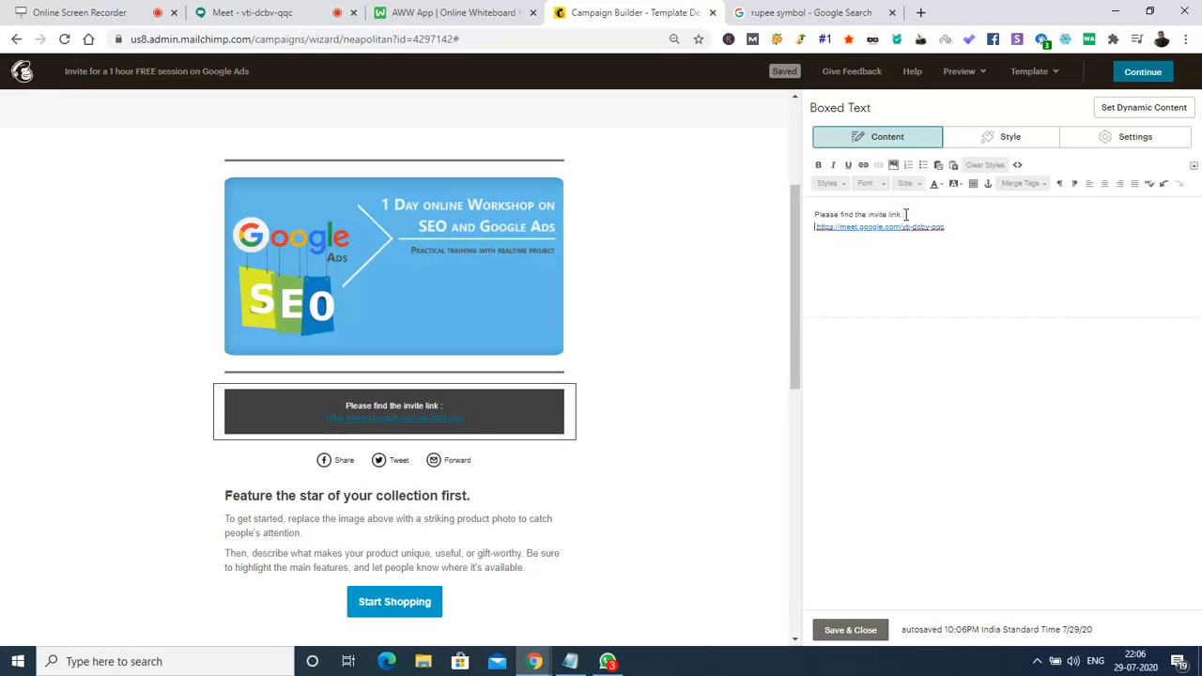
pyautogui.press('Delete')
pyautogui.press('BackSpace')
pyautogui.press('BackSpace')
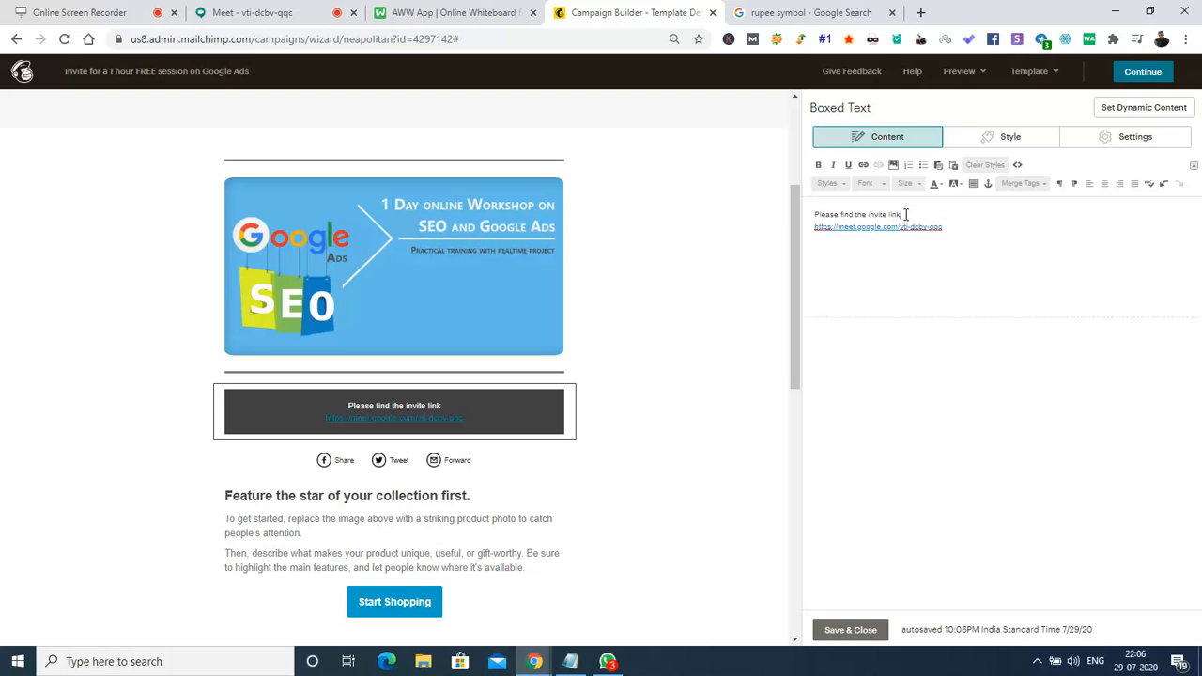
pyautogui.hotkey('shift', 'Return')
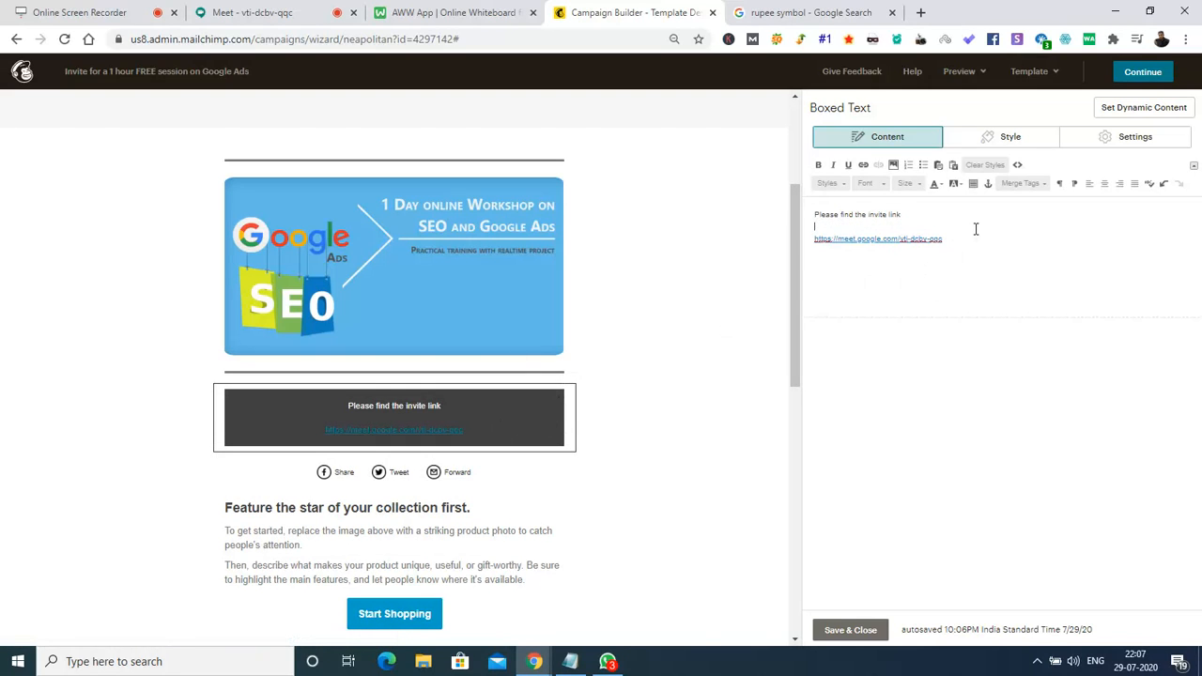
# Set all the invite box text to font size 20.
pyautogui.hotkey('ctrl', 'a')
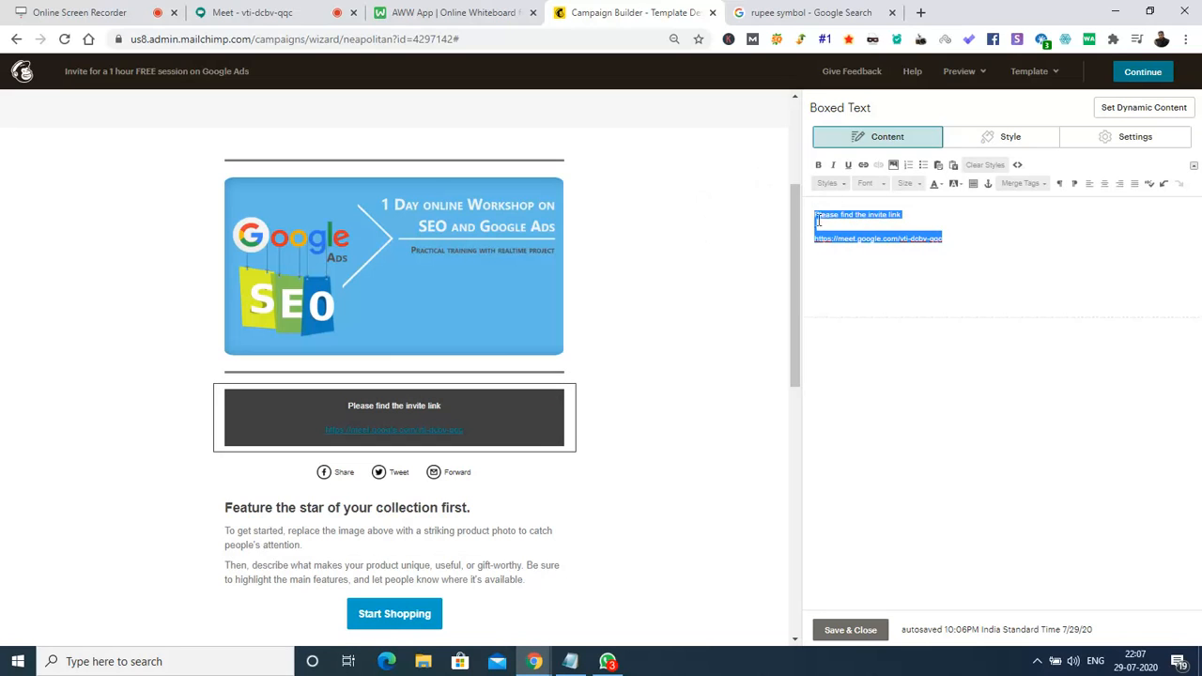
pyautogui.click(909, 183)
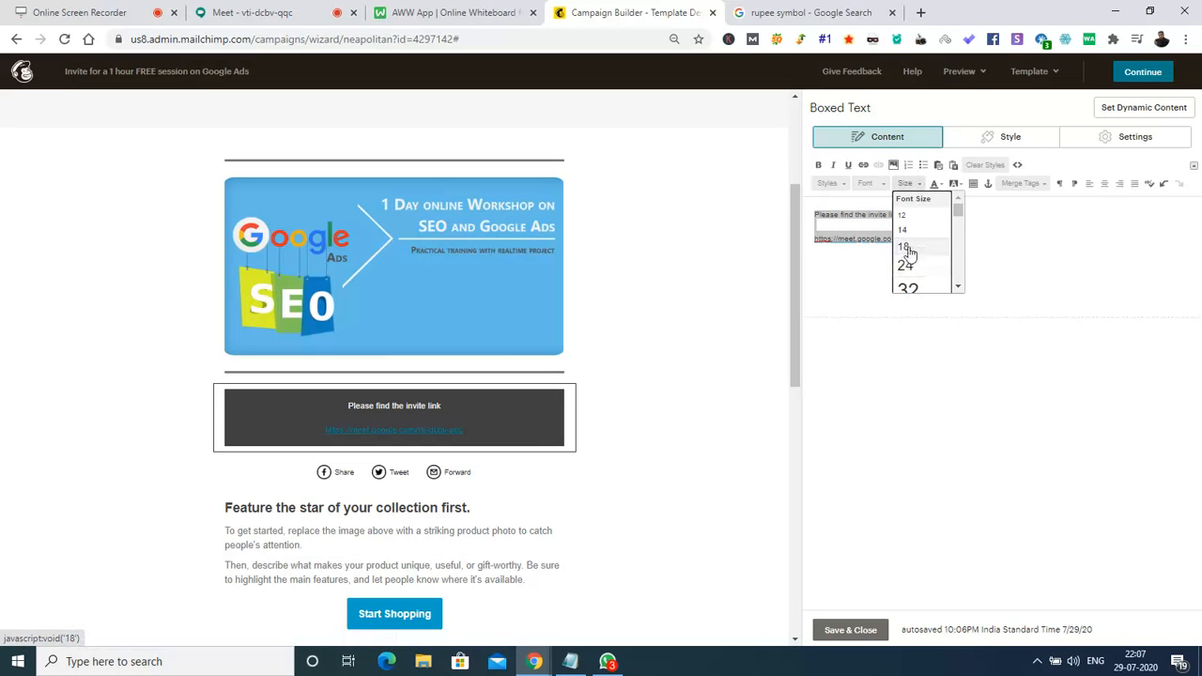
pyautogui.click(907, 246)
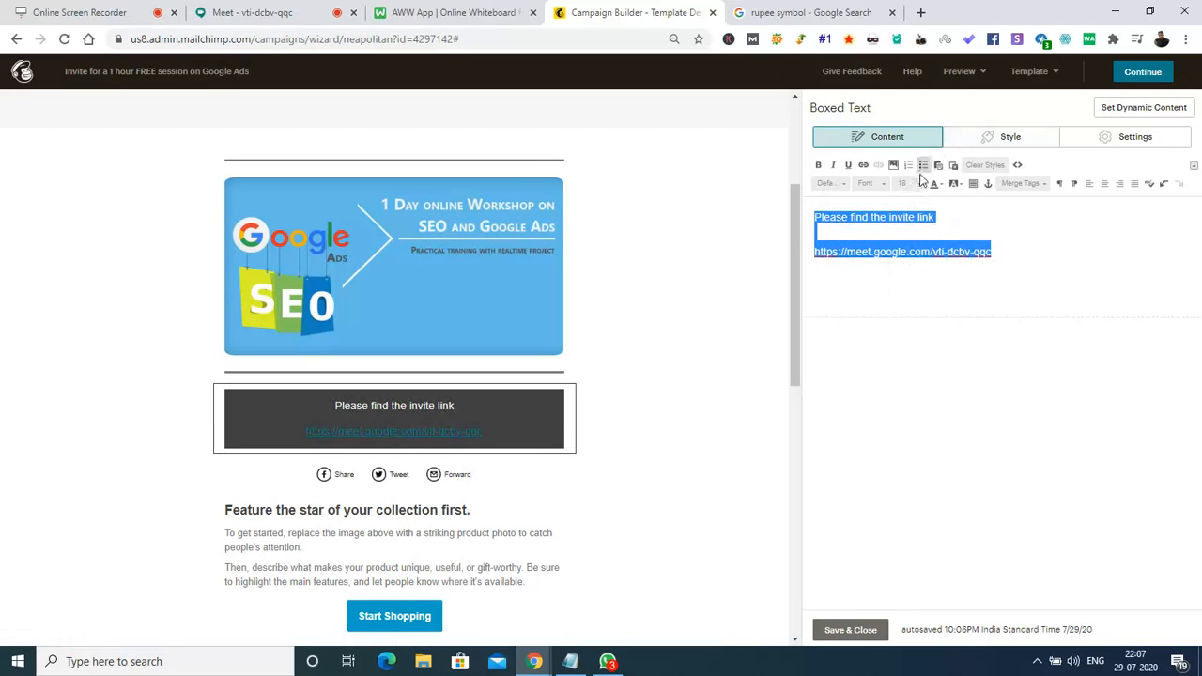
pyautogui.click(909, 183)
pyautogui.click(908, 279)
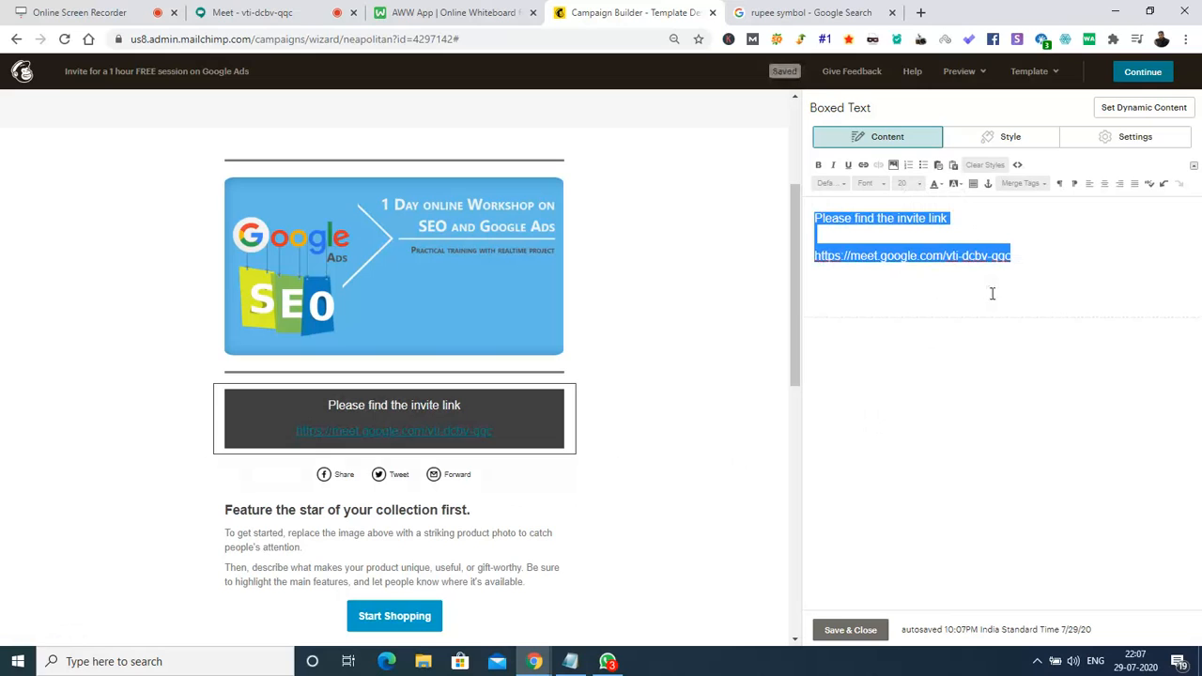
pyautogui.click(1080, 262)
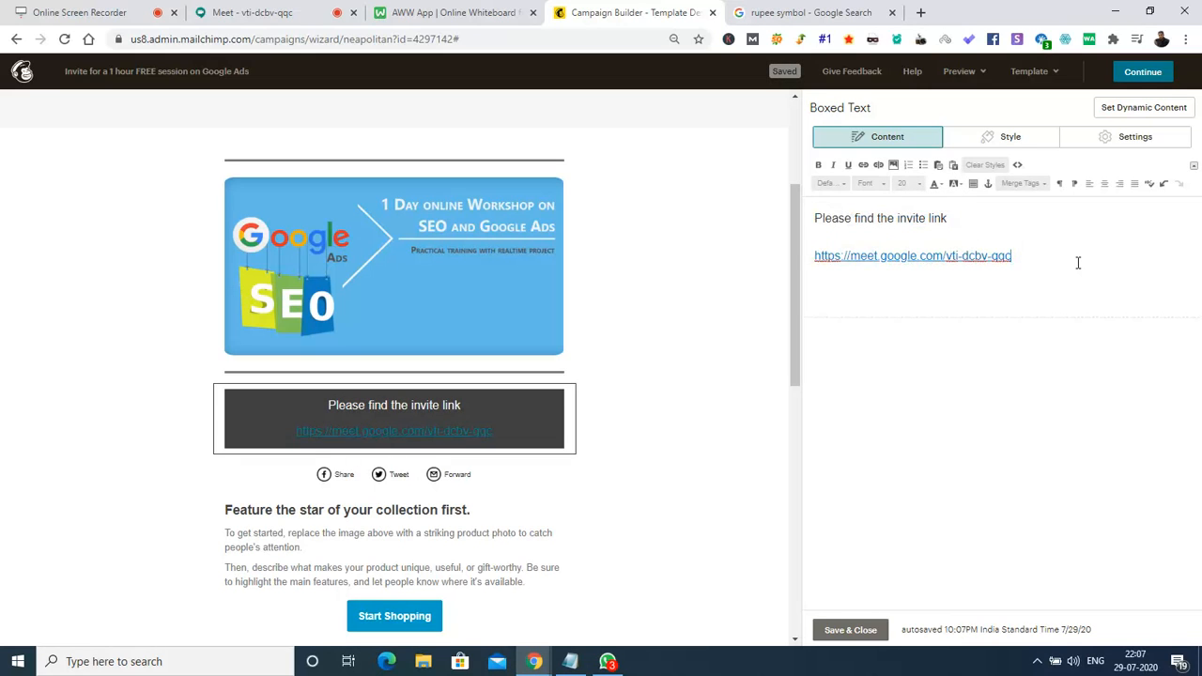
pyautogui.click(1009, 139)
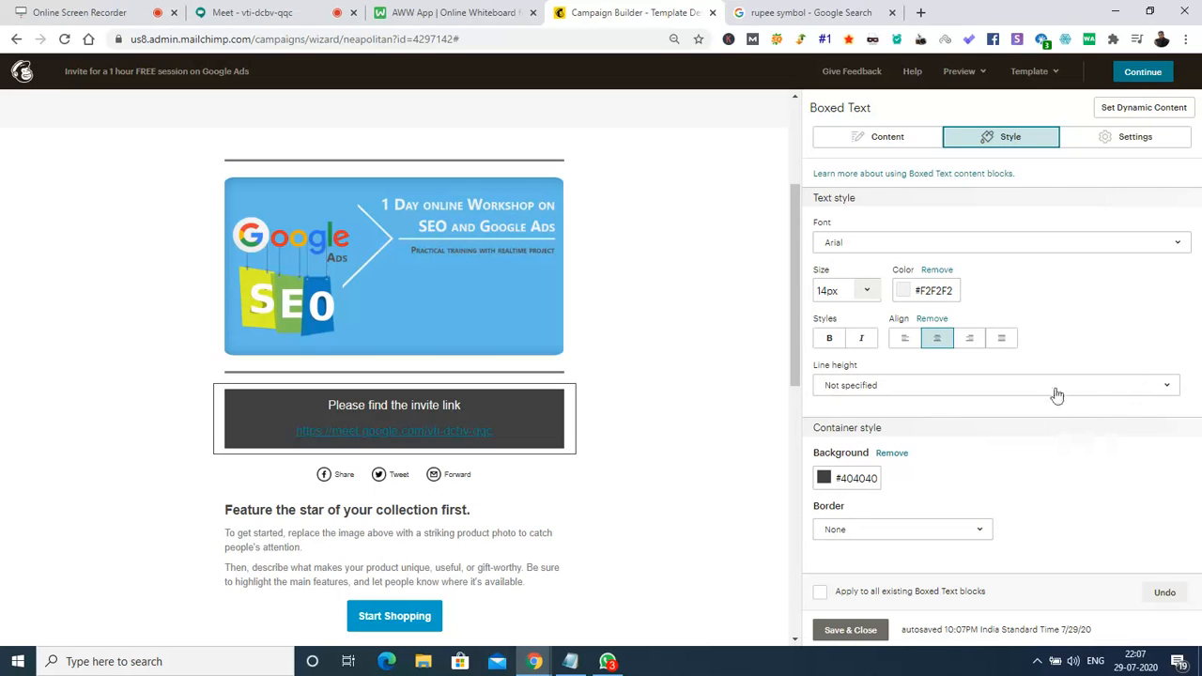
# Give the invite box a #9a7e22 gold background, save it, and duplicate the box.
pyautogui.click(825, 479)
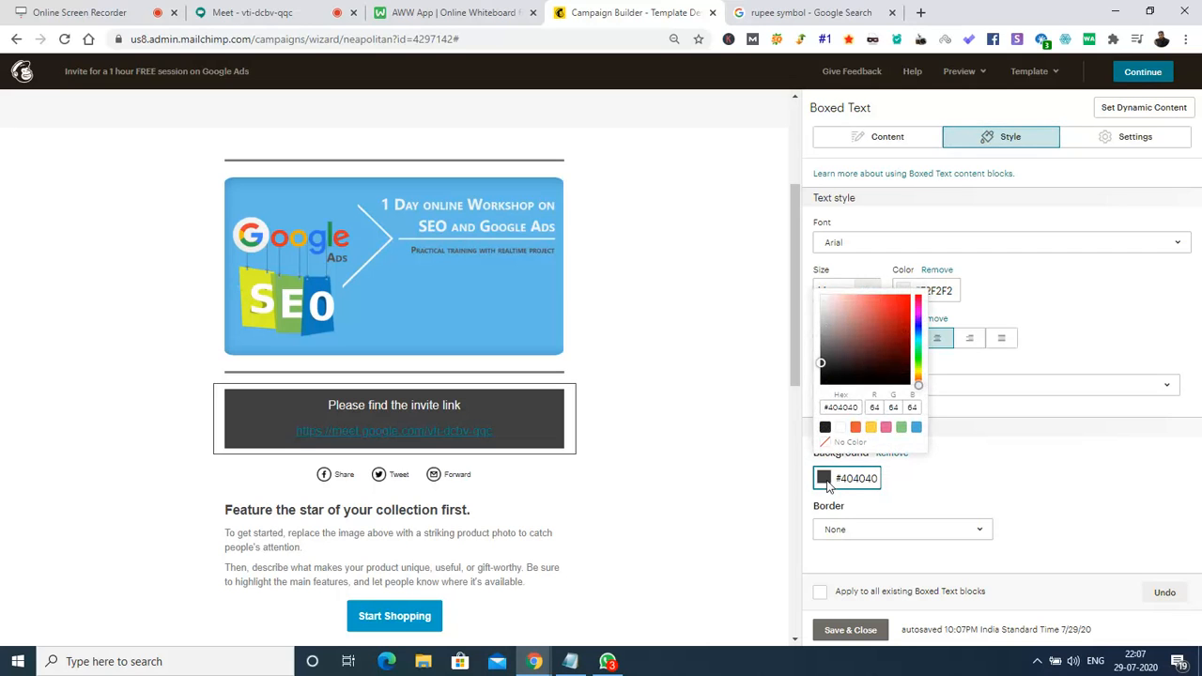
pyautogui.click(872, 430)
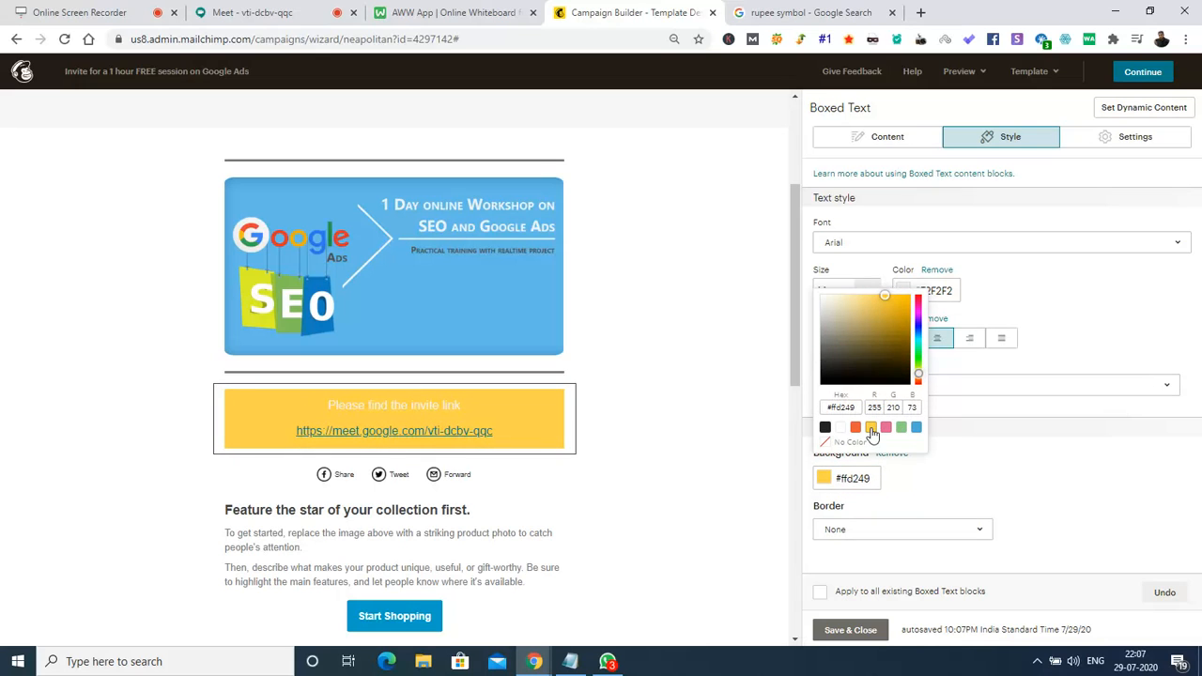
pyautogui.click(895, 314)
pyautogui.click(880, 326)
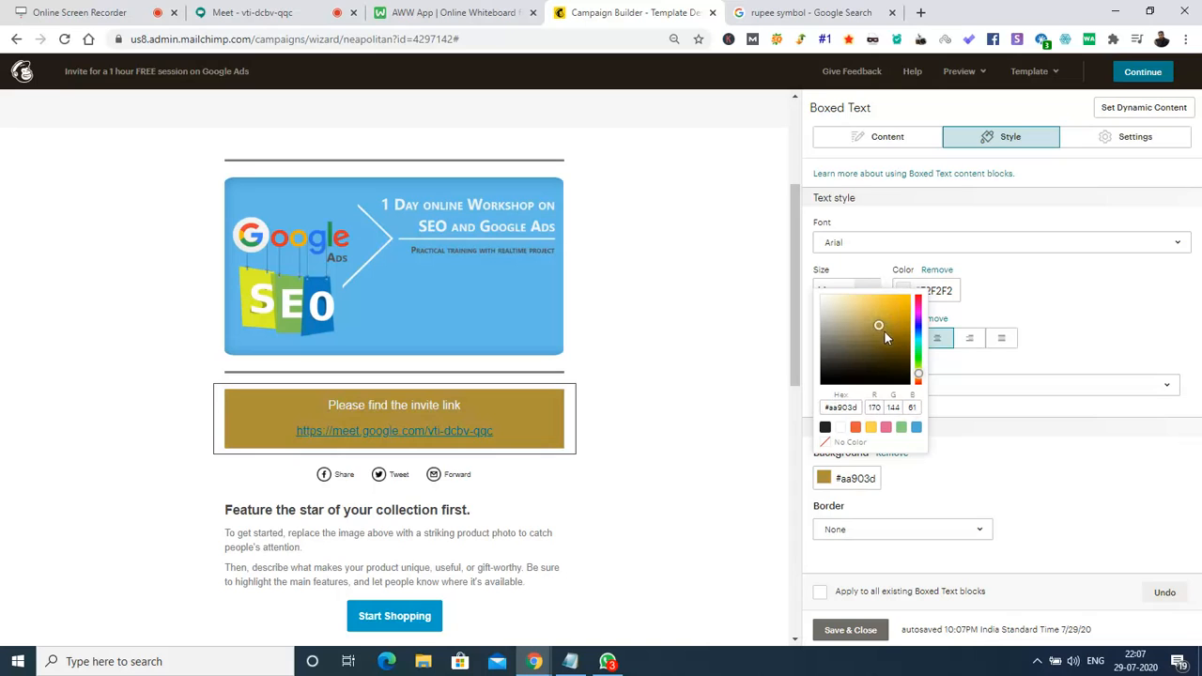
pyautogui.click(887, 334)
pyautogui.click(885, 319)
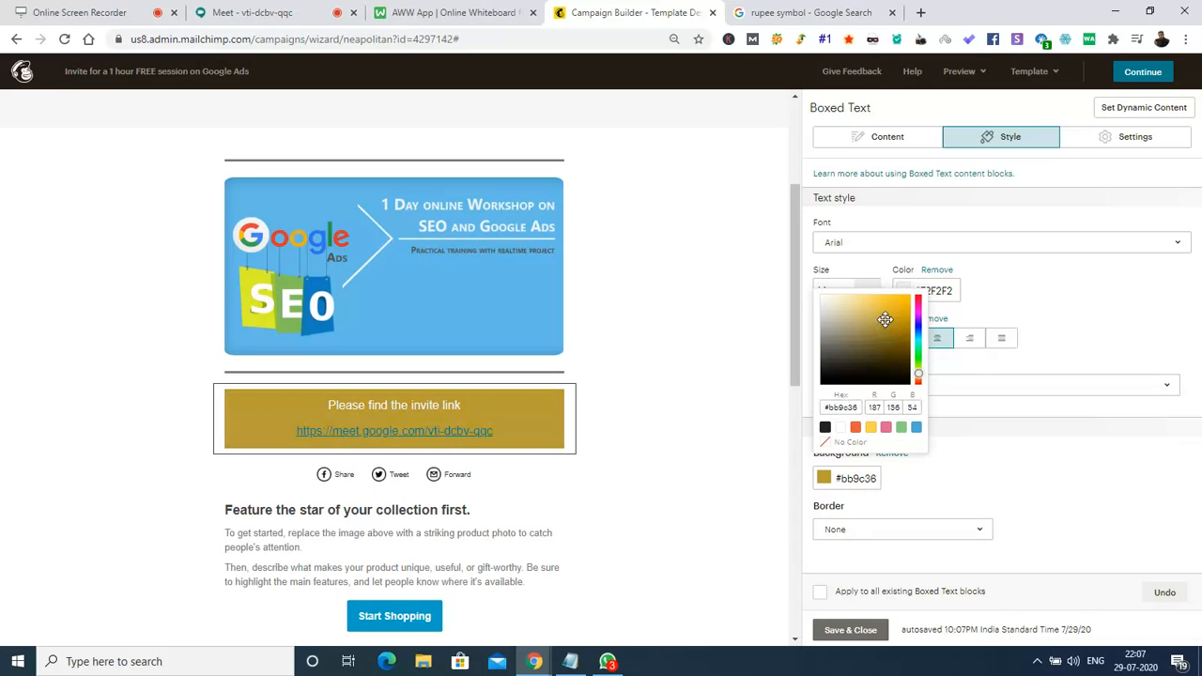
pyautogui.click(890, 332)
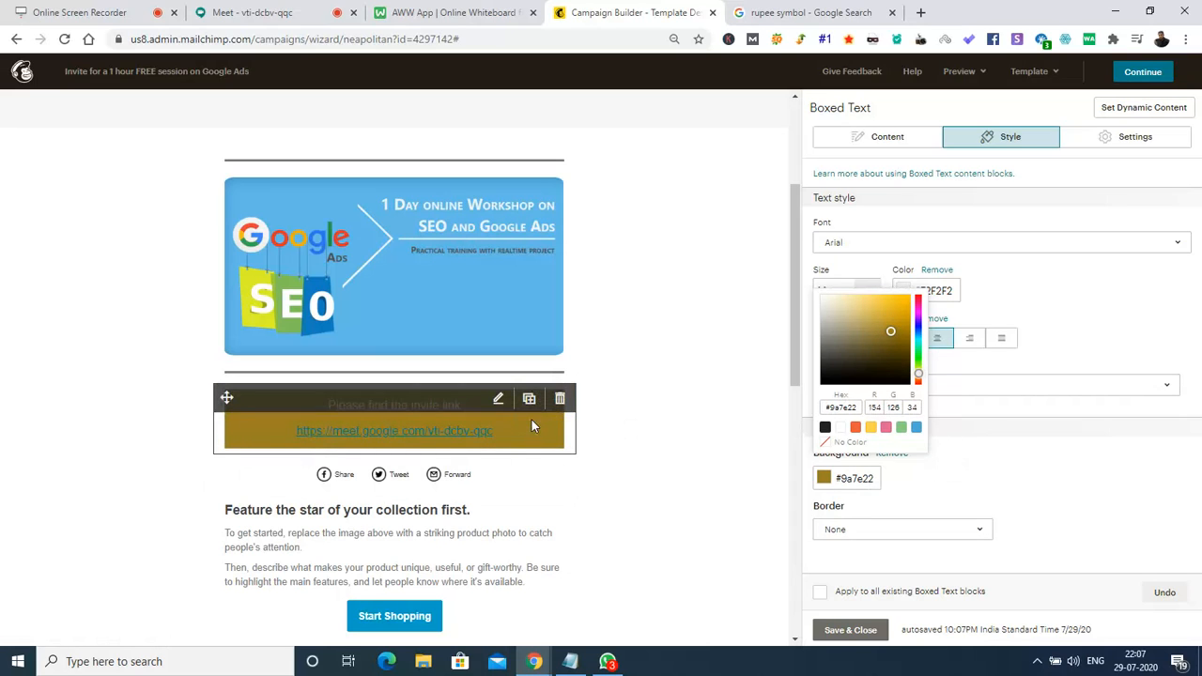
pyautogui.click(1062, 305)
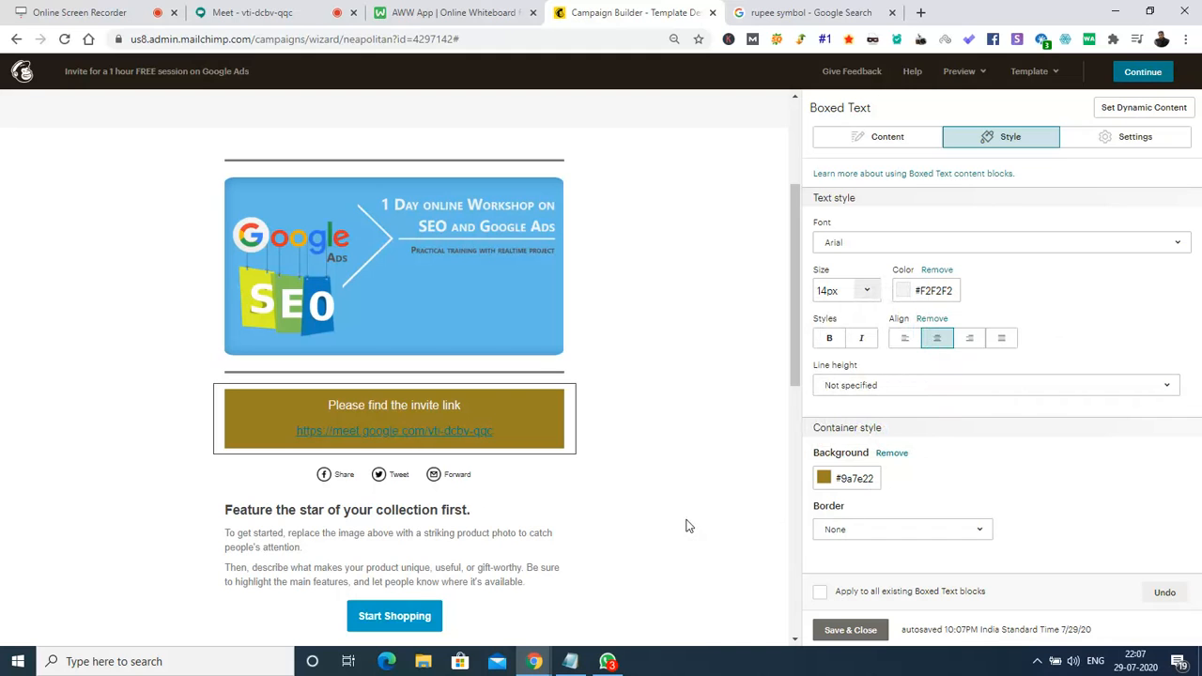
pyautogui.moveTo(797, 352)
pyautogui.mouseDown()
pyautogui.moveTo(797, 263)
pyautogui.moveTo(801, 360)
pyautogui.mouseUp()
pyautogui.click(855, 631)
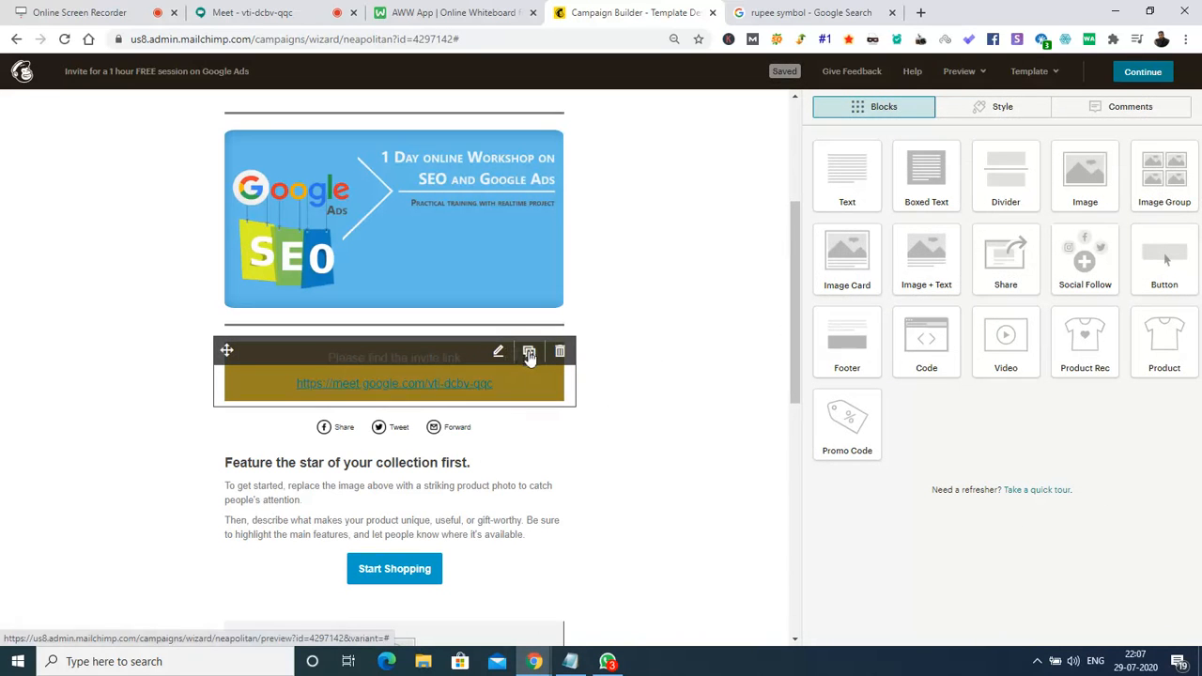
pyautogui.click(530, 352)
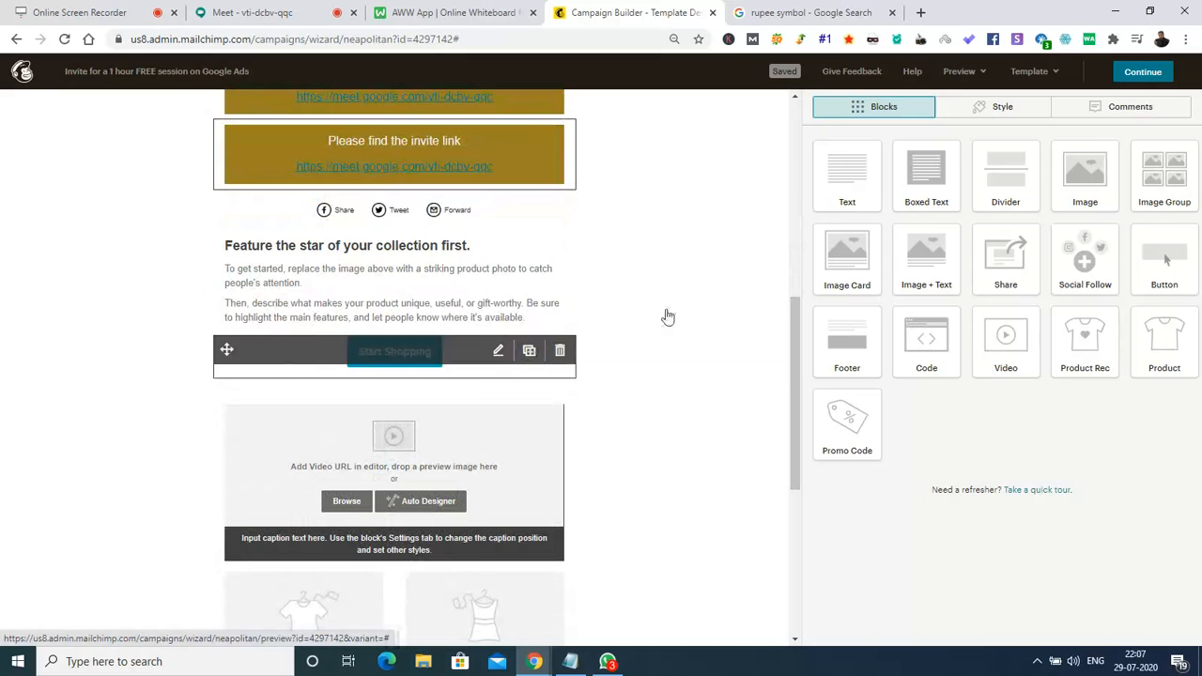
# Move the invite-link box above the SEO banner and rewrite the copied box to 'You are invited!'.
pyautogui.scroll(4, 795, 395)
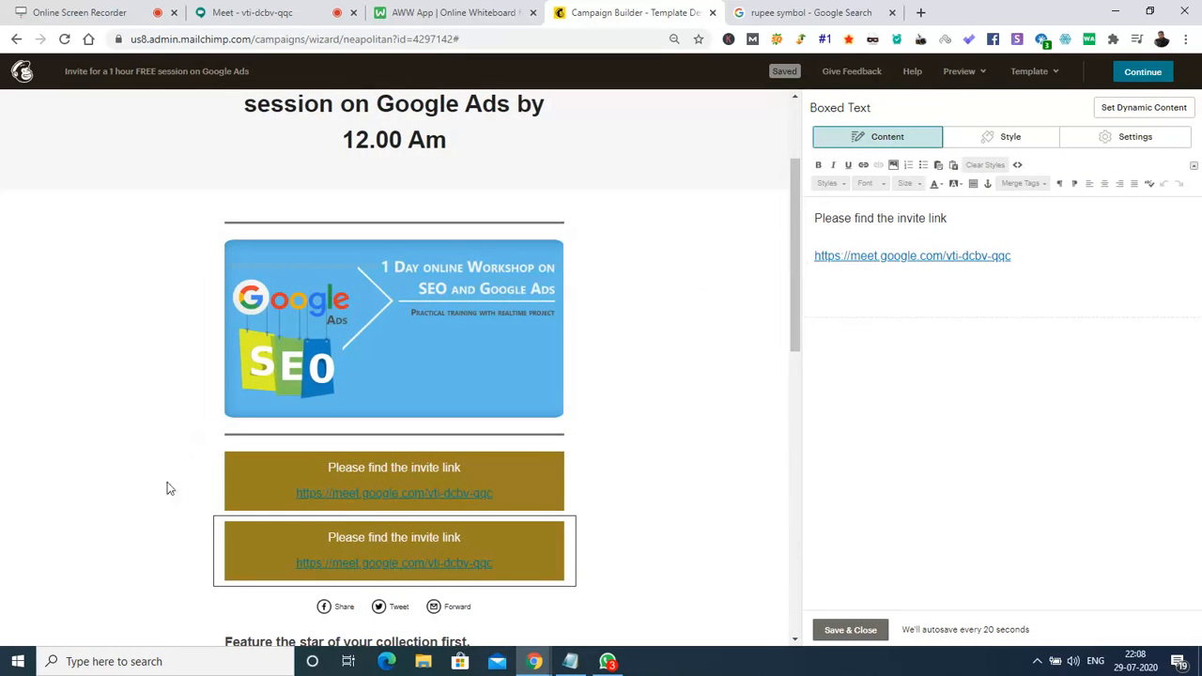
pyautogui.moveTo(226, 460); pyautogui.dragTo(241, 227)
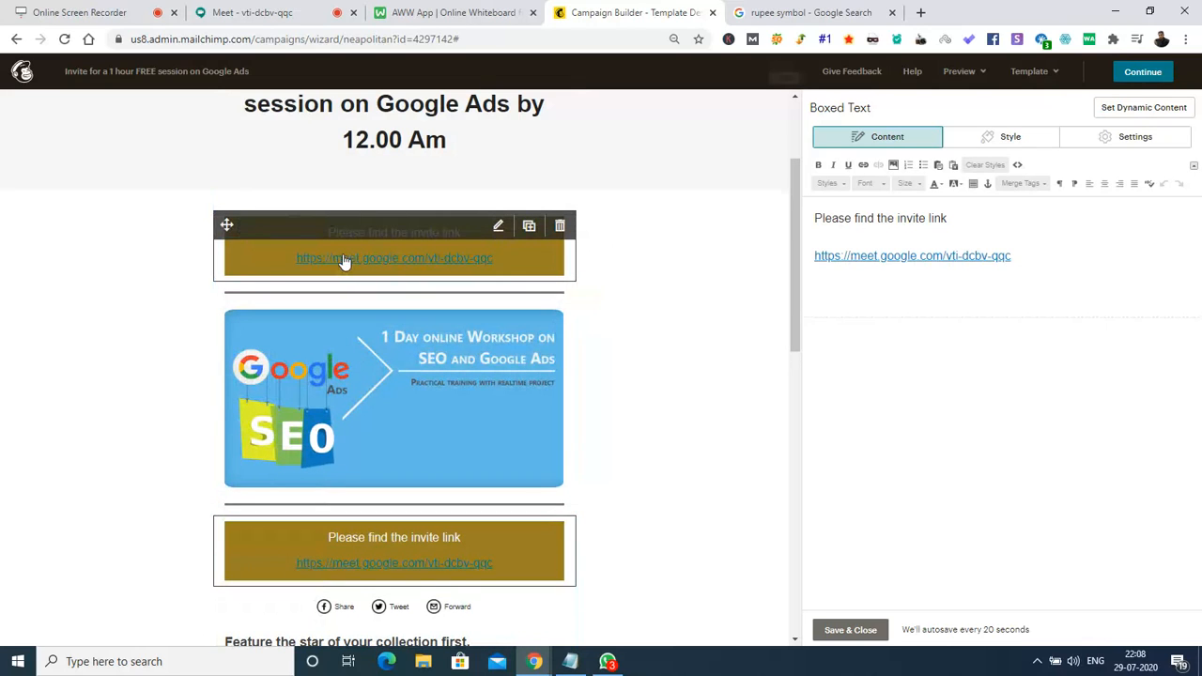
pyautogui.click(1072, 248)
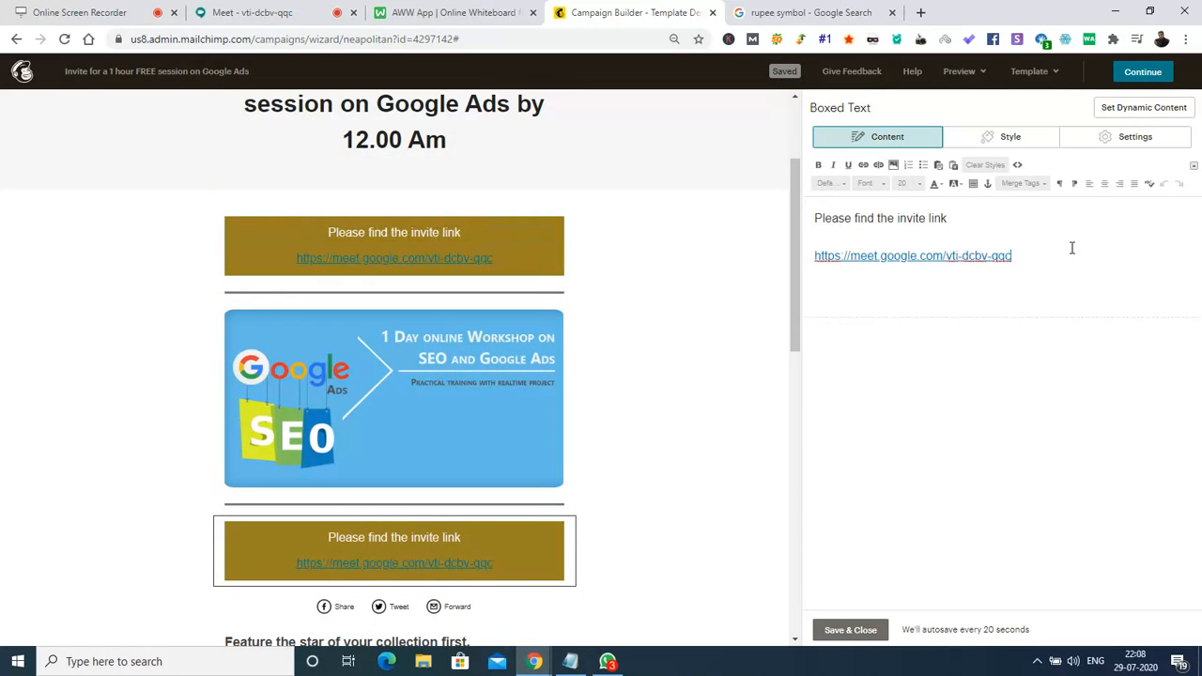
pyautogui.hotkey('ctrl', 'a')
pyautogui.write('W')
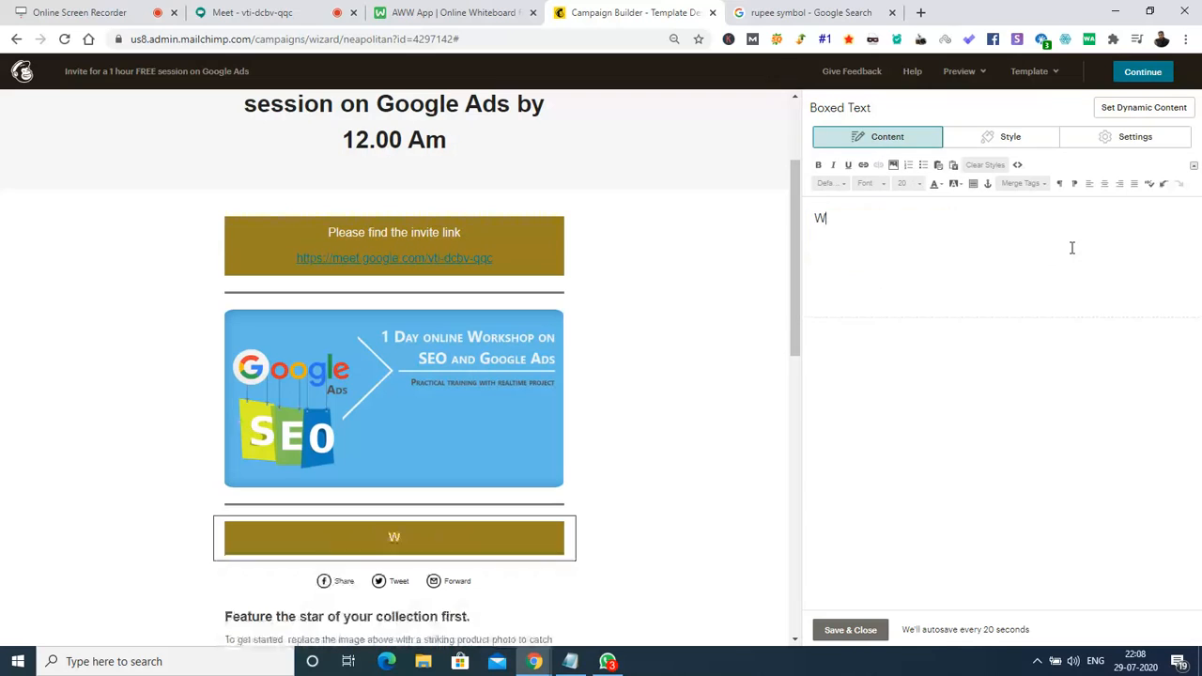
pyautogui.write('elcome ')
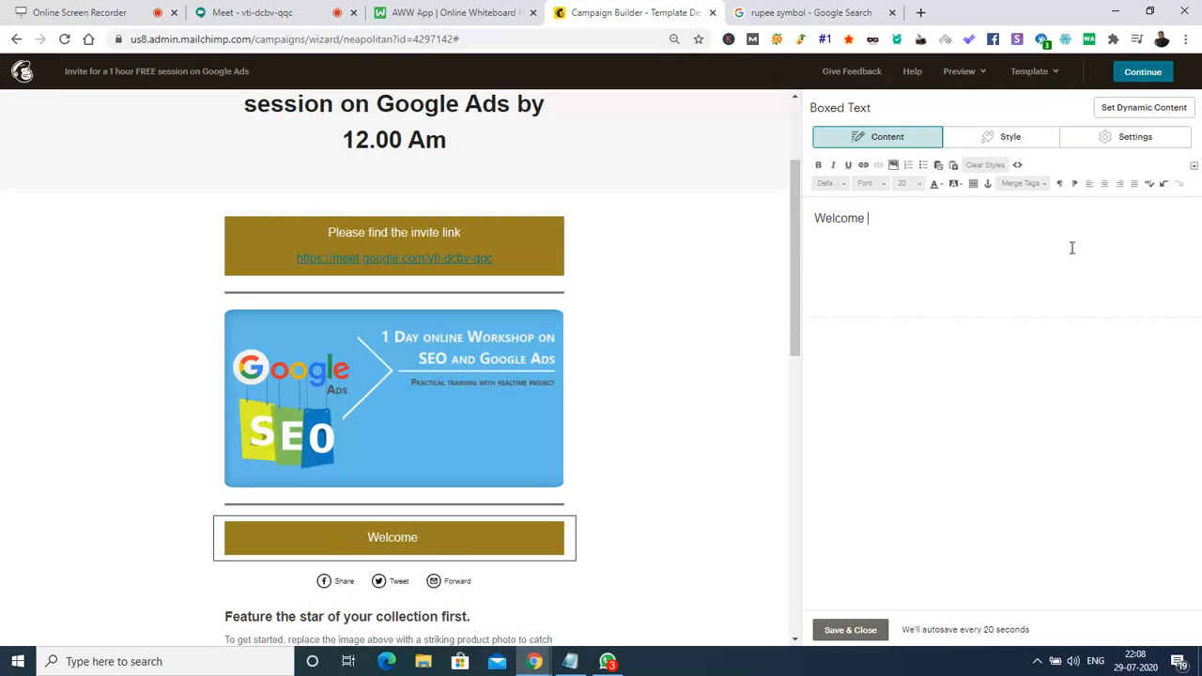
pyautogui.write('to')
pyautogui.hotkey('ctrl', 'a')
pyautogui.press('BackSpace')
pyautogui.write('Yo')
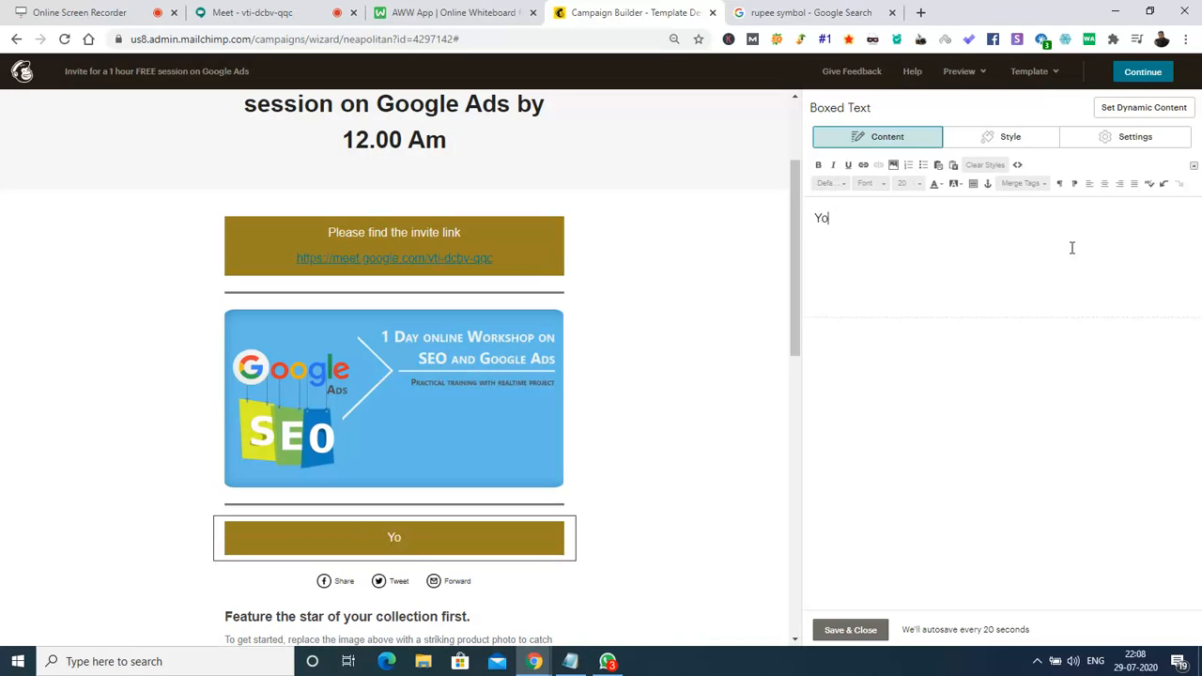
pyautogui.write('u are')
pyautogui.hotkey('ctrl', 'a')
pyautogui.press('BackSpace')
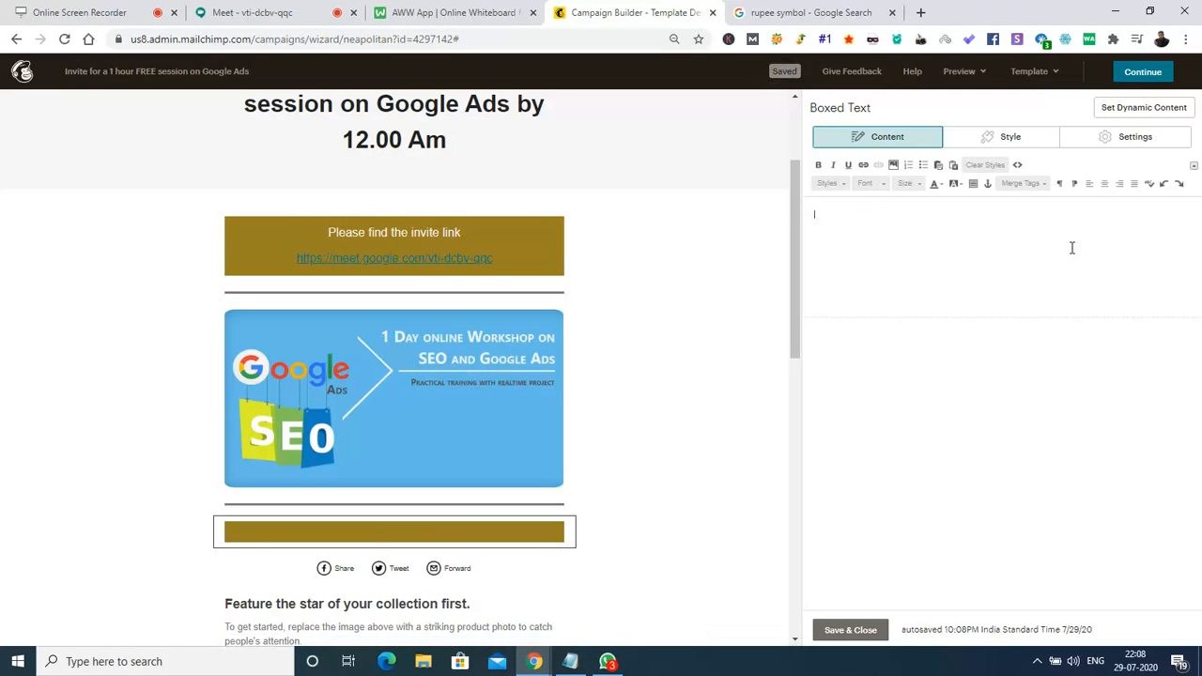
pyautogui.write('You are invited!')
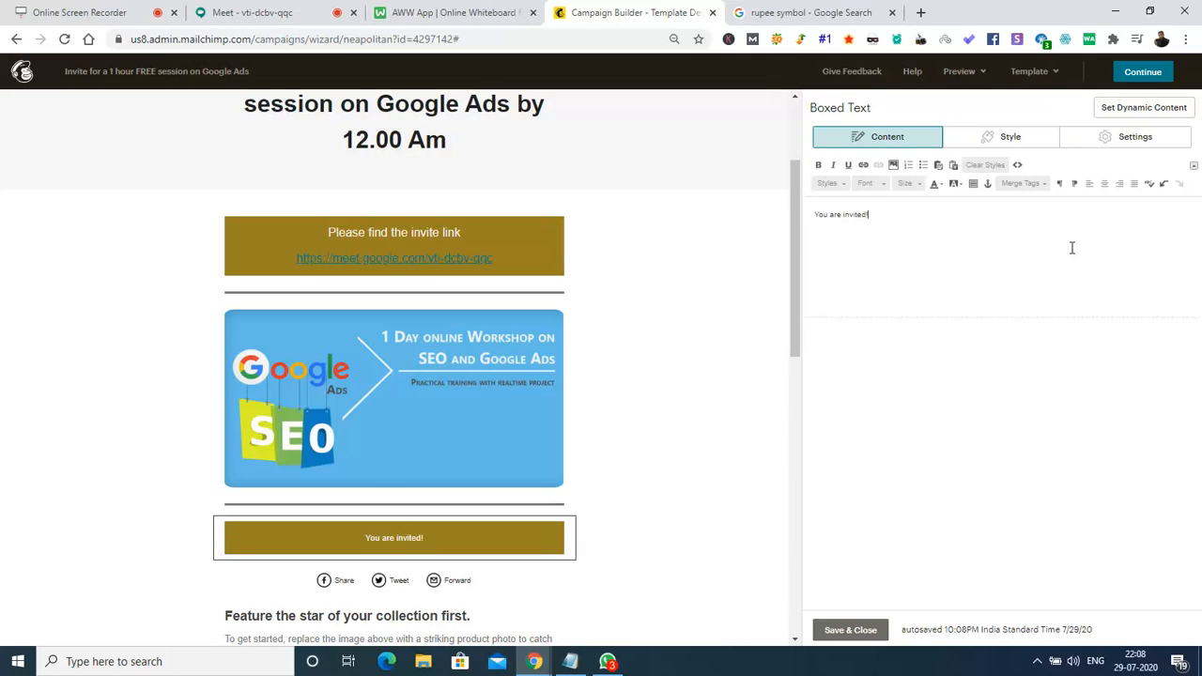
# Set 'You are invited!' to font size 24 and save the block.
pyautogui.hotkey('ctrl', 'a')
pyautogui.click(910, 187)
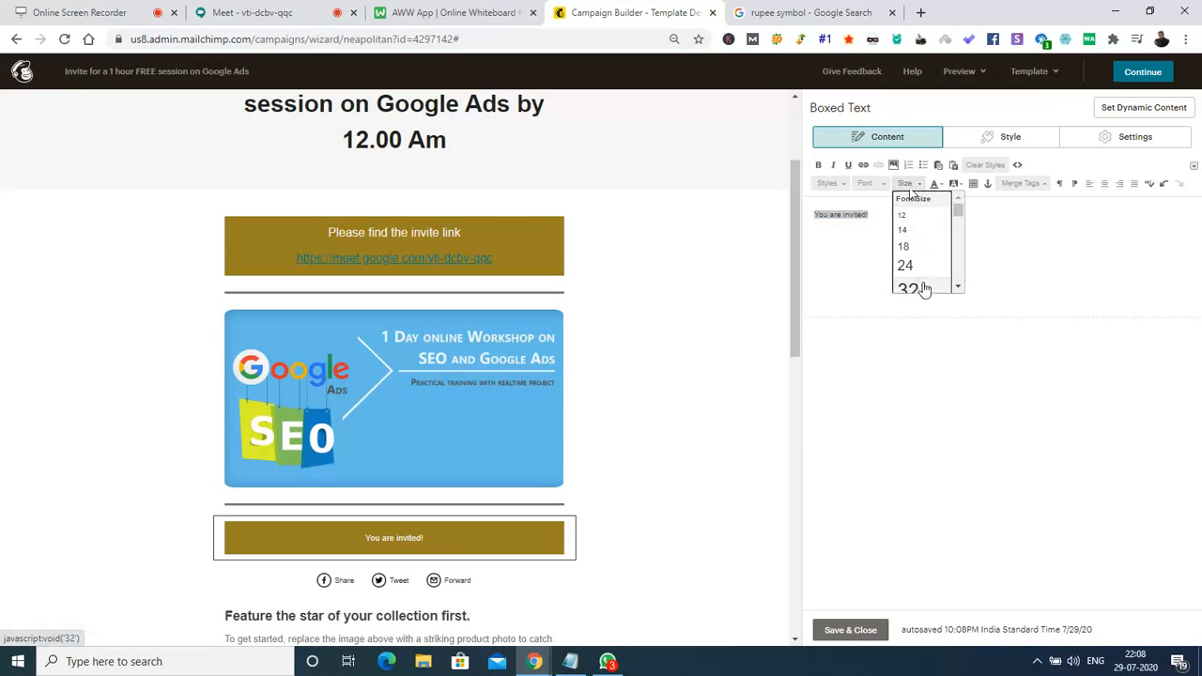
pyautogui.click(926, 267)
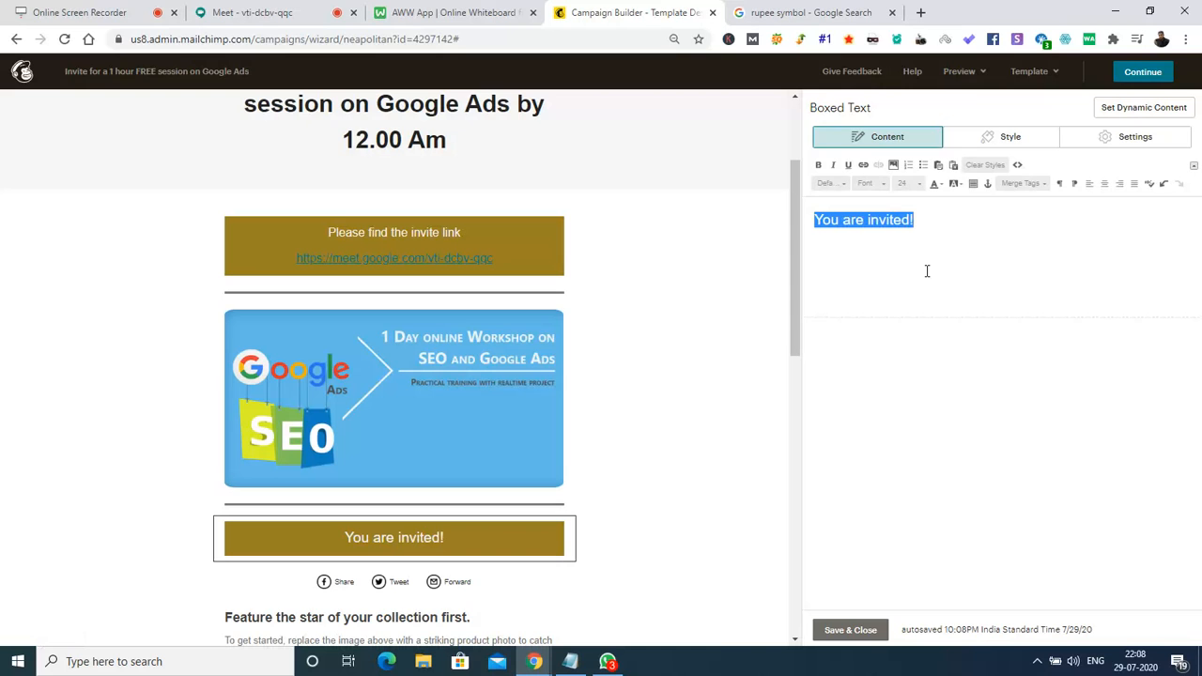
pyautogui.click(852, 630)
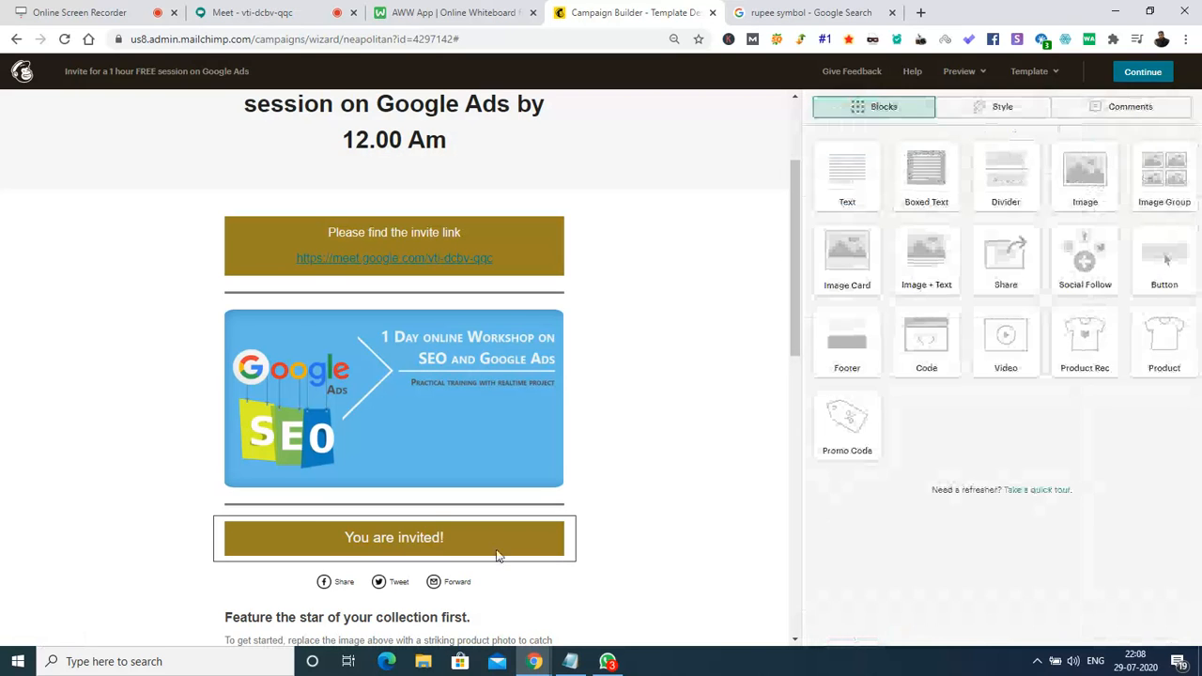
# Raise the 'You are invited!' box and drop the invite-link block below the SEO workshop image.
pyautogui.moveTo(230, 573); pyautogui.dragTo(225, 294)
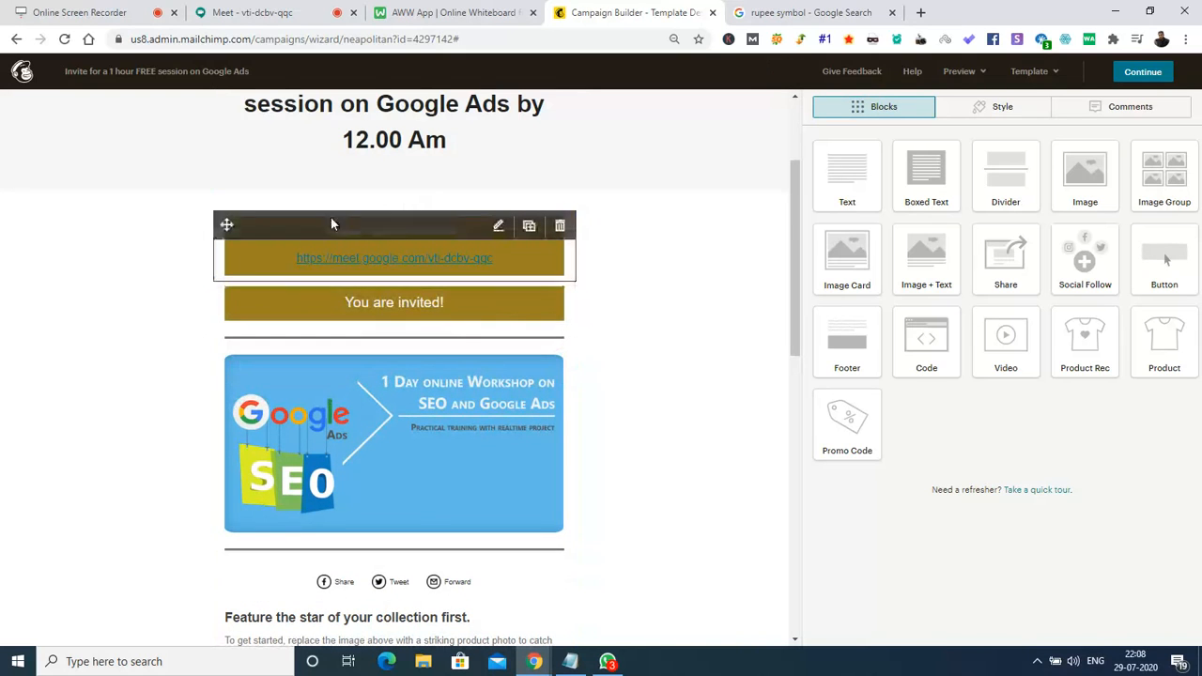
pyautogui.moveTo(226, 226); pyautogui.dragTo(243, 500)
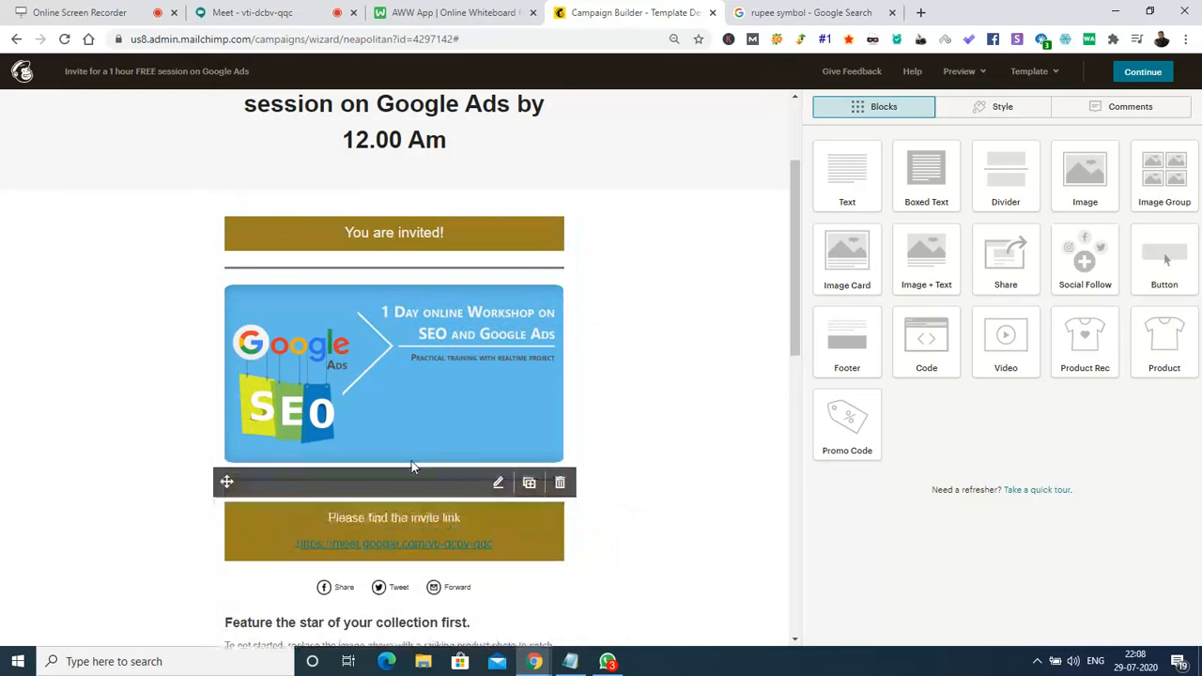
pyautogui.moveTo(795, 314); pyautogui.dragTo(823, 217)
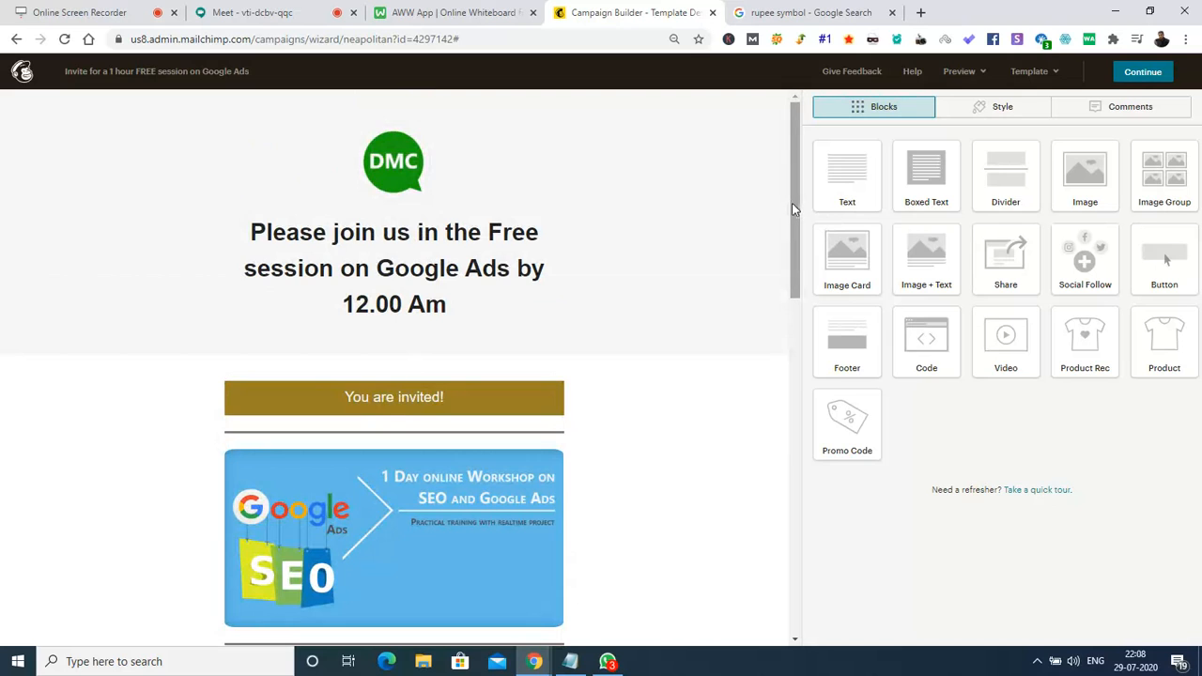
# Append '(30.07.20)' after '12.00 Am' in the email's main heading.
pyautogui.moveTo(448, 249)
pyautogui.click(460, 301)
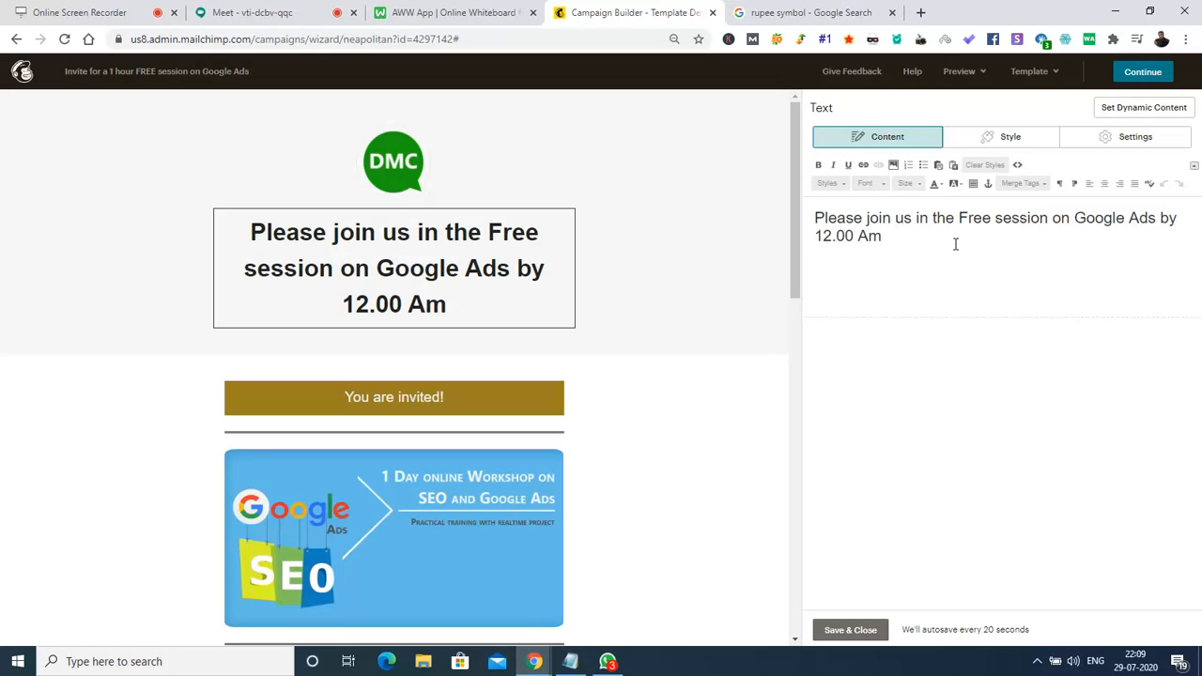
pyautogui.write('(')
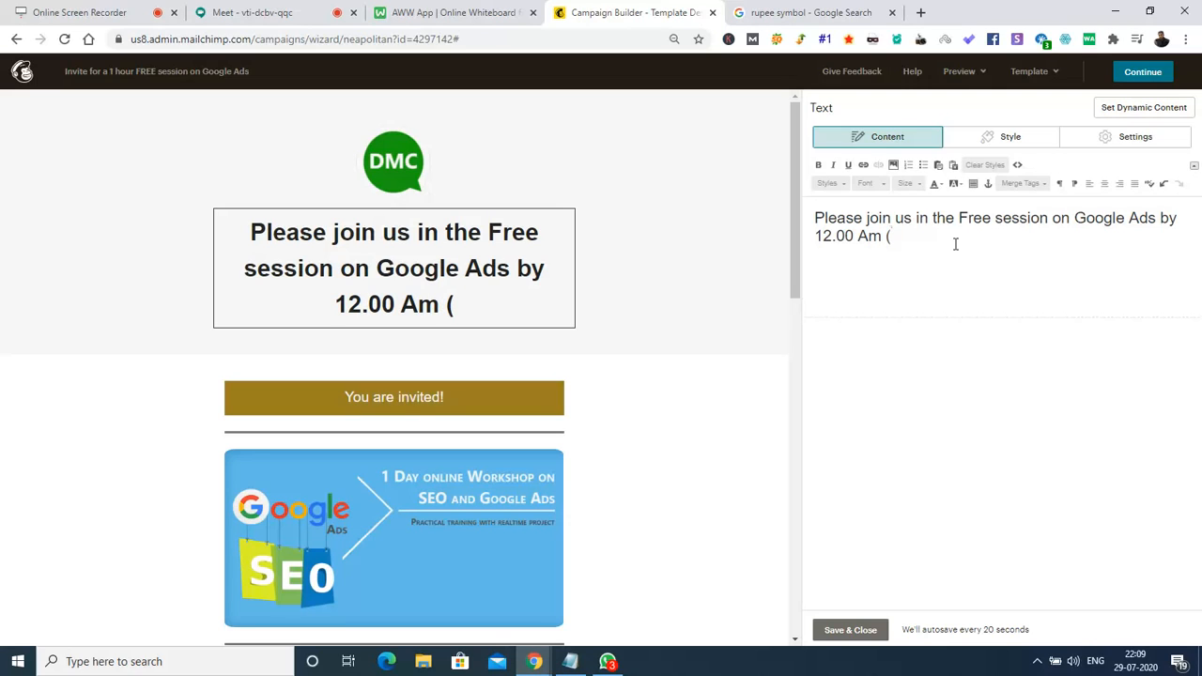
pyautogui.write('30.07.20')
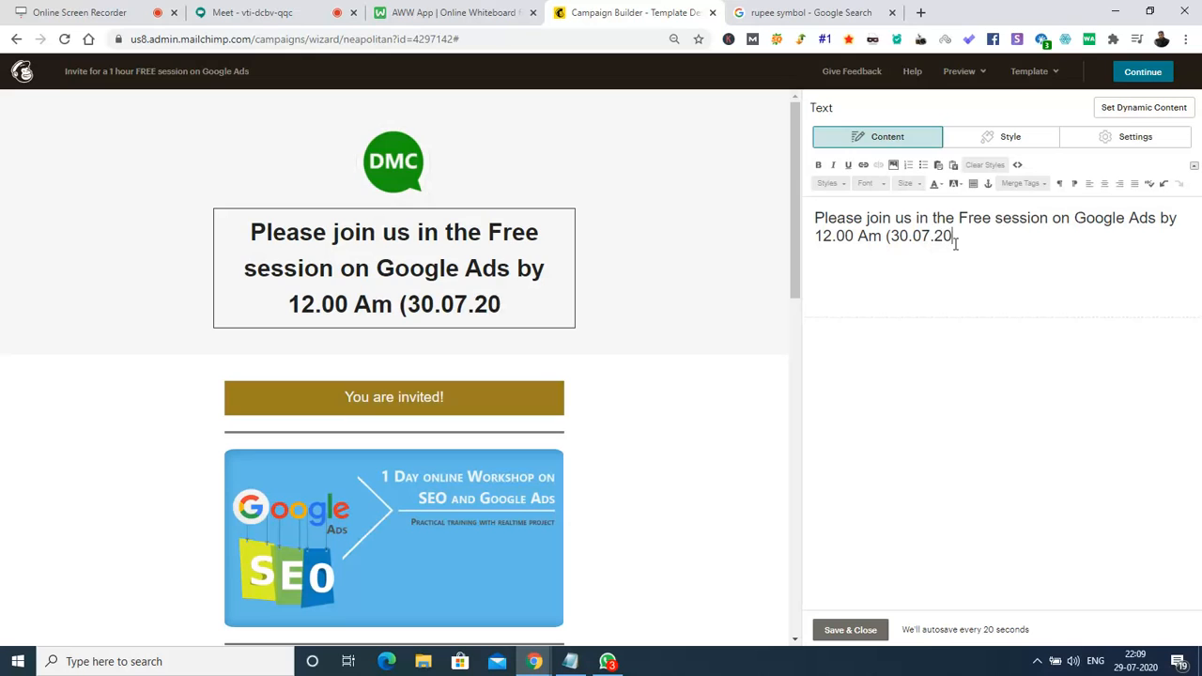
pyautogui.write(')')
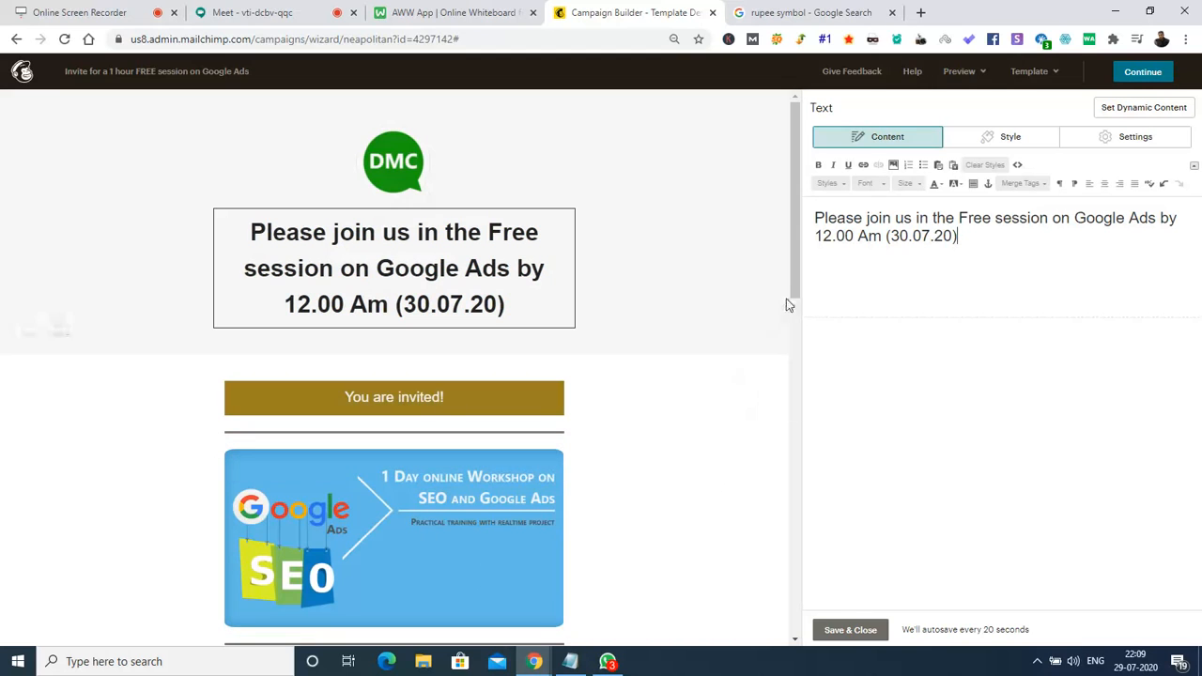
pyautogui.scroll(-4, 798, 301)
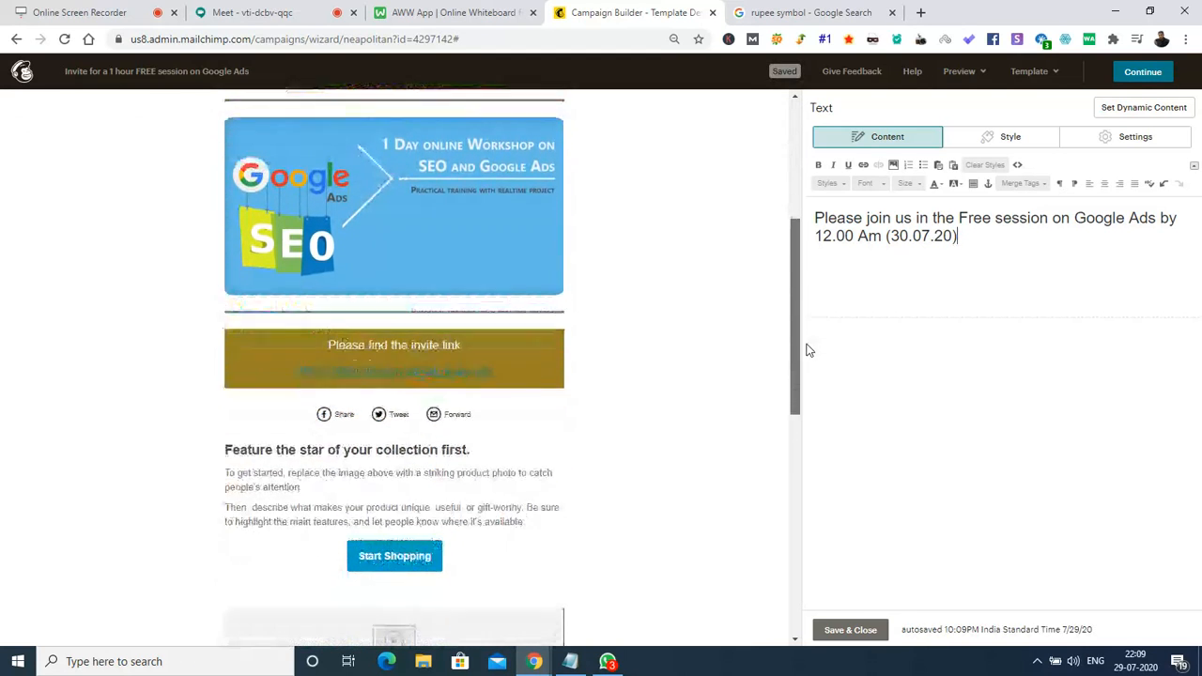
# Save the heading, then delete all placeholder text from the 'Feature the star of your collection first' block.
pyautogui.click(856, 631)
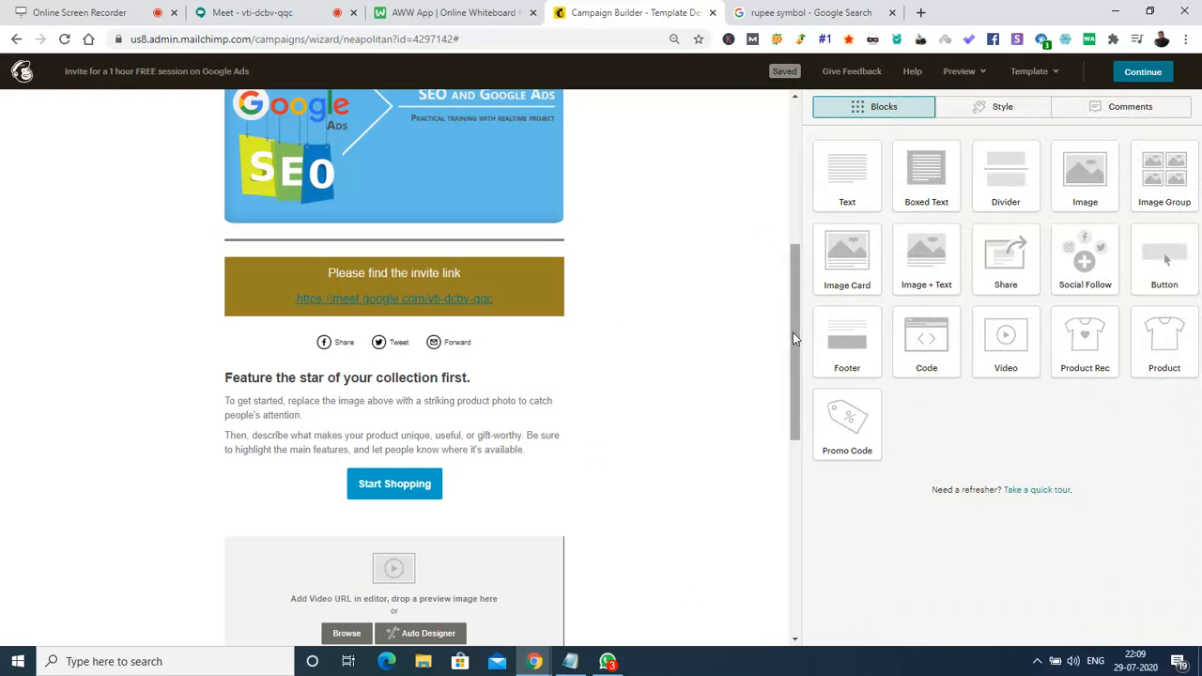
pyautogui.moveTo(793, 333); pyautogui.dragTo(799, 279)
pyautogui.scroll(-1, 806, 333)
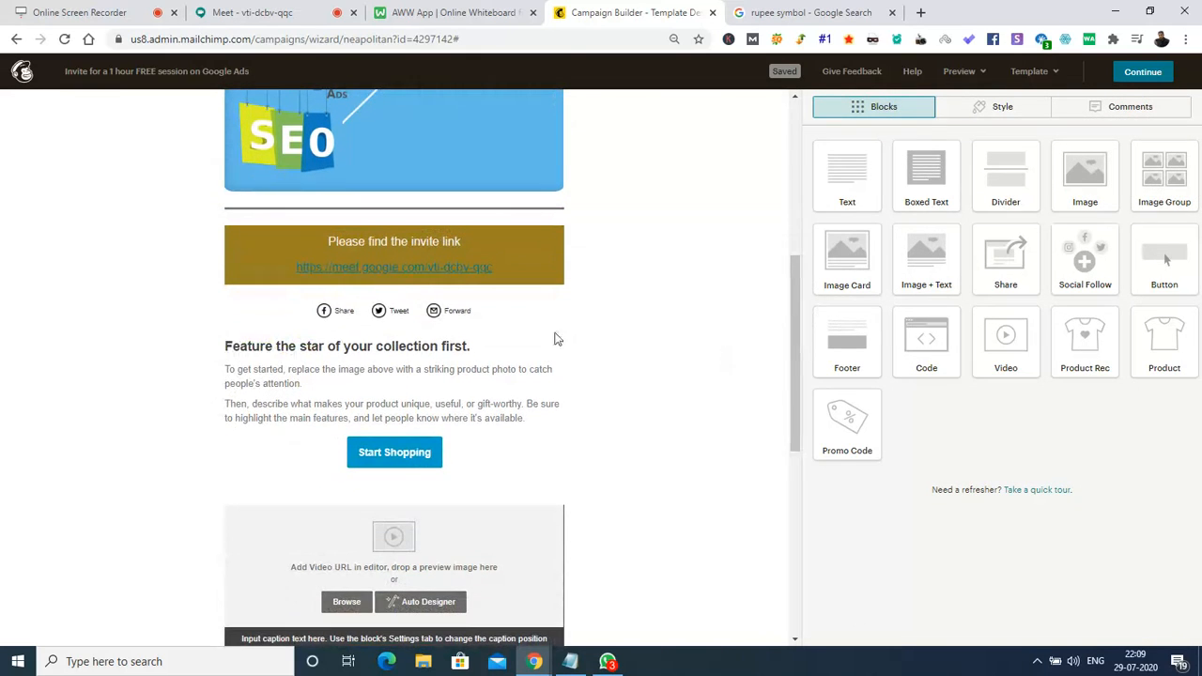
pyautogui.moveTo(388, 298)
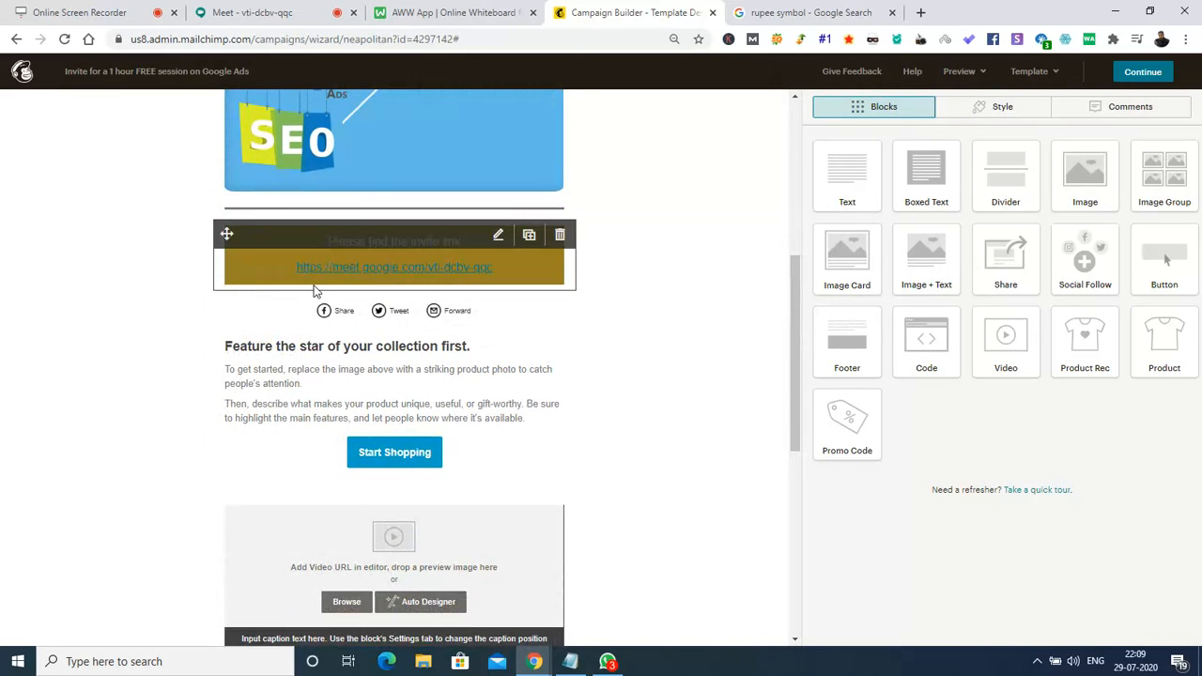
pyautogui.click(365, 355)
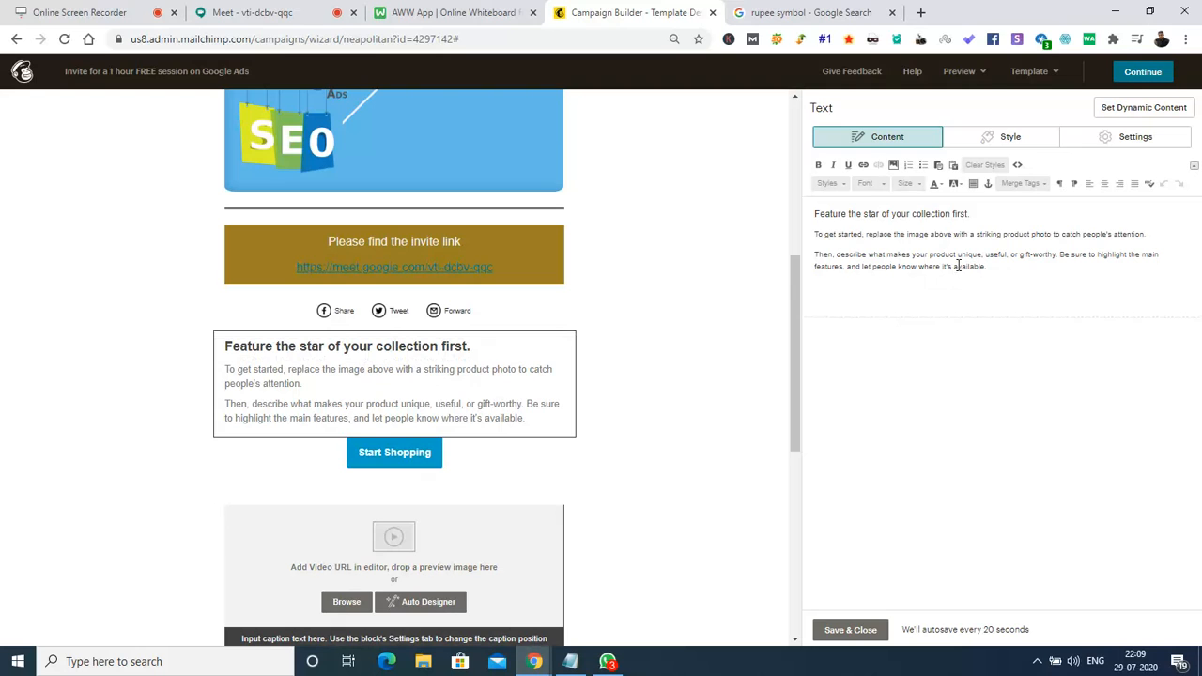
pyautogui.hotkey('ctrl', 'a')
pyautogui.press('BackSpace')
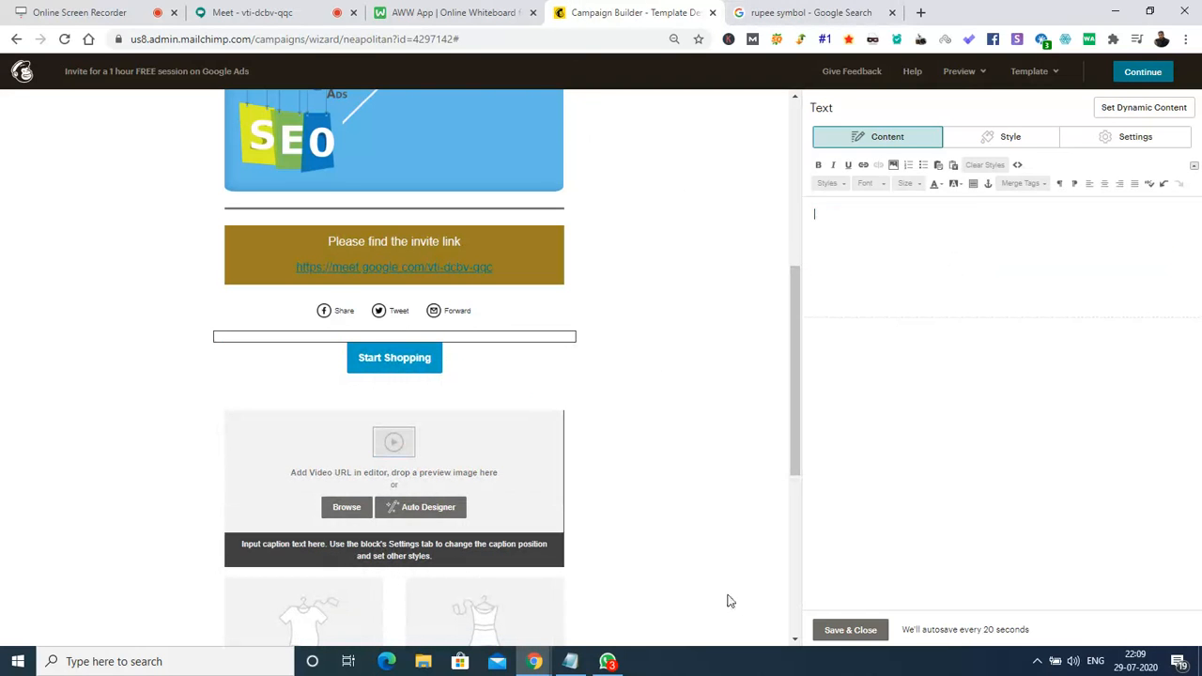
# Select the 'You would be interested…' search-ads training paragraph in a participant's WhatsApp chat.
pyautogui.click(607, 662)
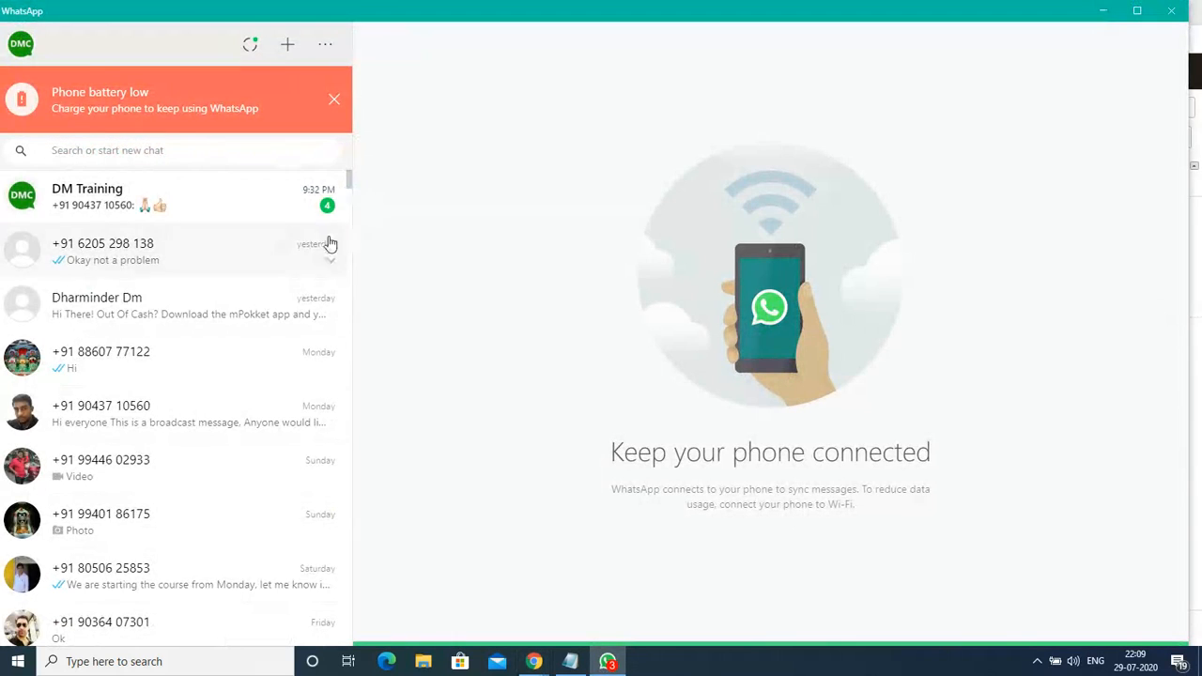
pyautogui.moveTo(347, 188); pyautogui.dragTo(350, 330)
pyautogui.click(125, 408)
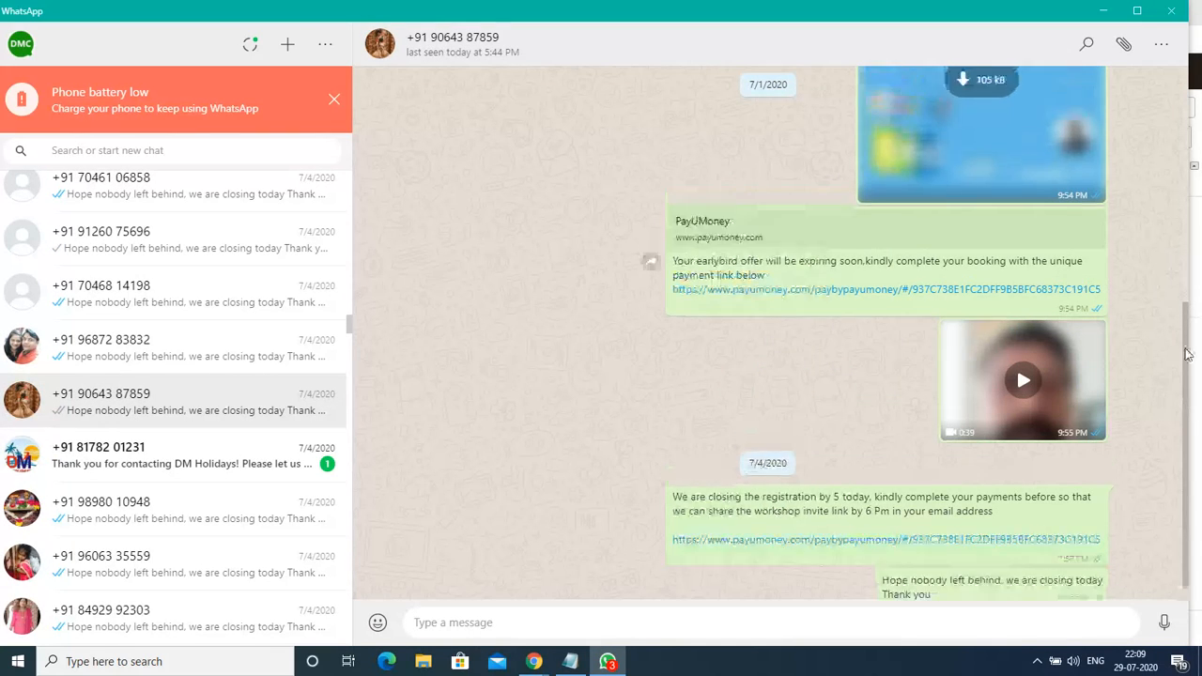
pyautogui.scroll(5, 1186, 355)
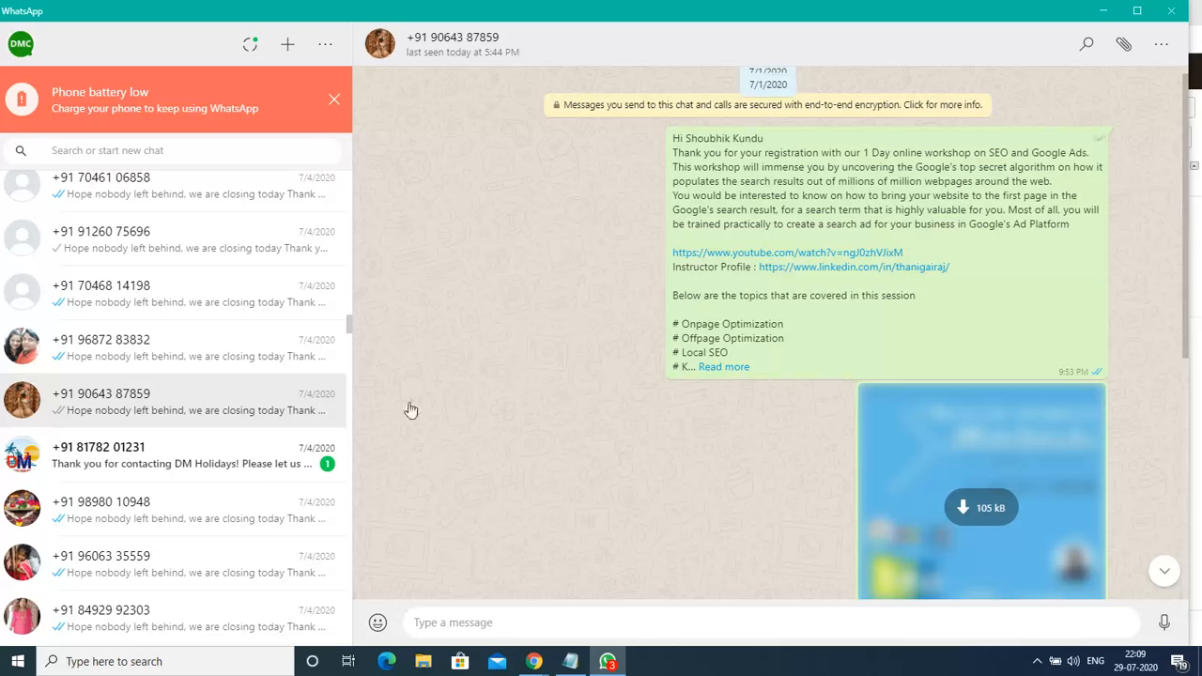
pyautogui.click(713, 368)
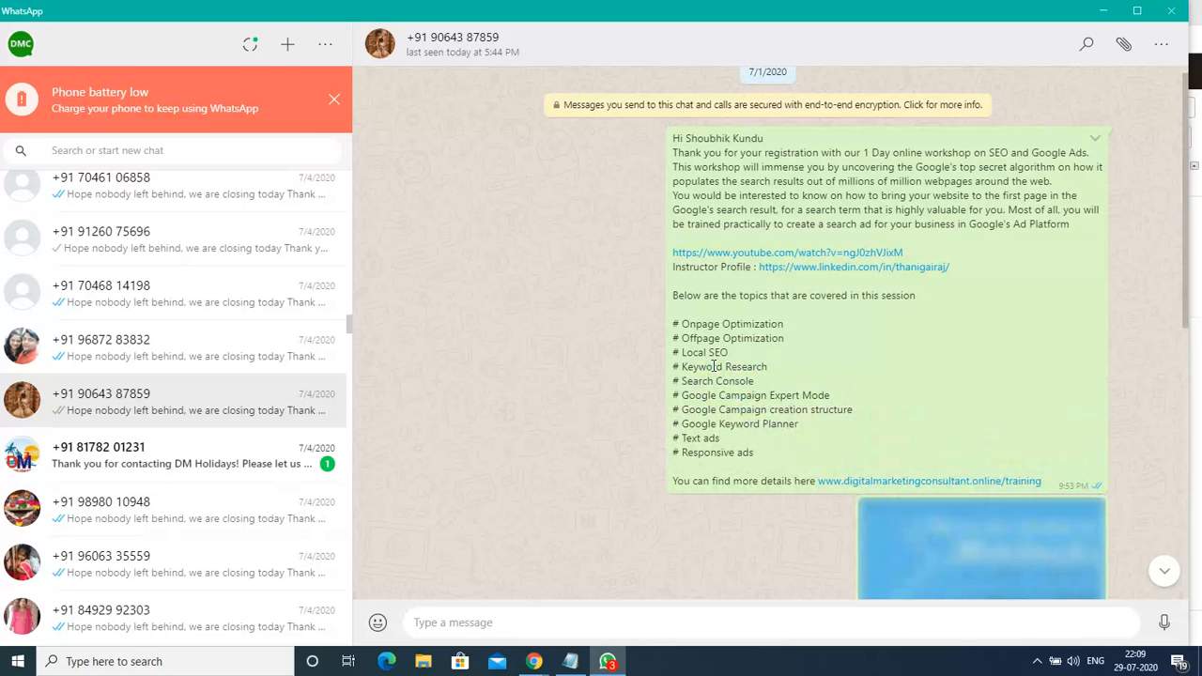
pyautogui.click(193, 323)
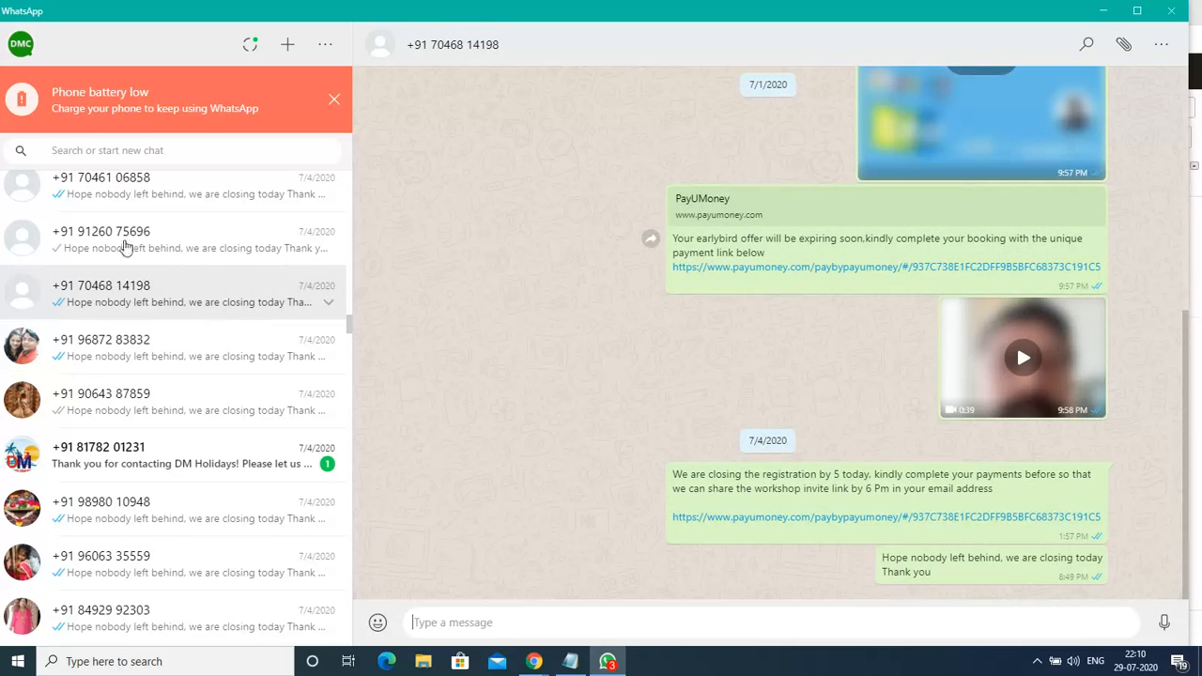
pyautogui.click(139, 188)
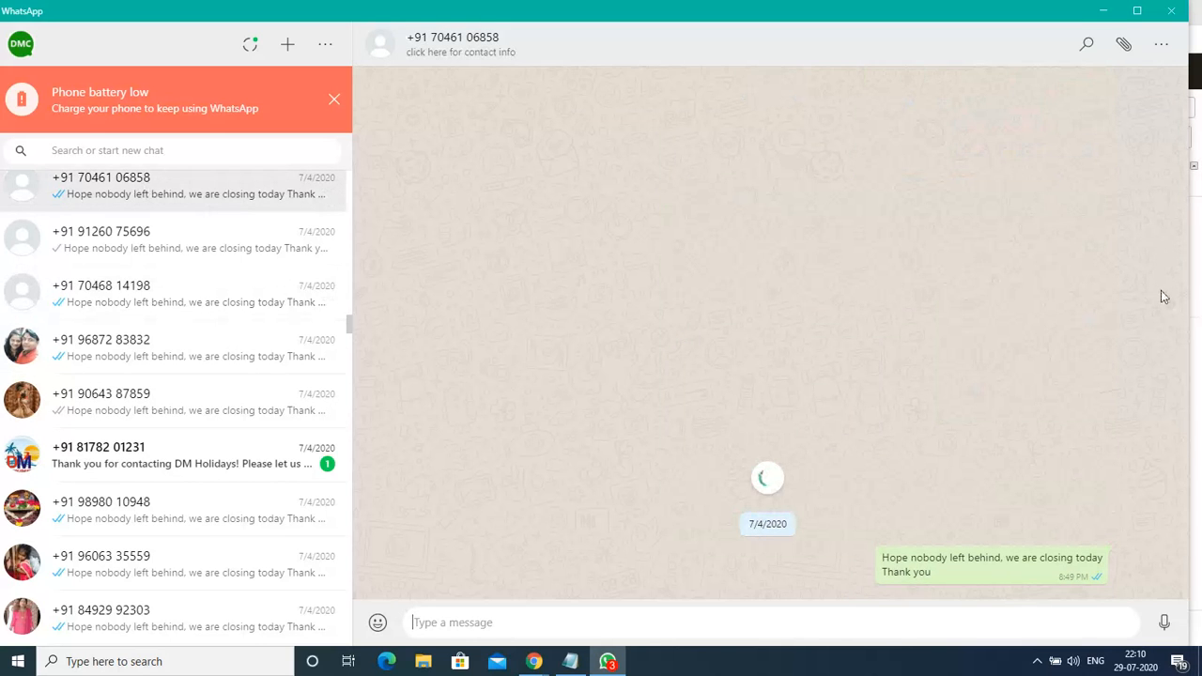
pyautogui.moveTo(1186, 435); pyautogui.dragTo(1179, 252)
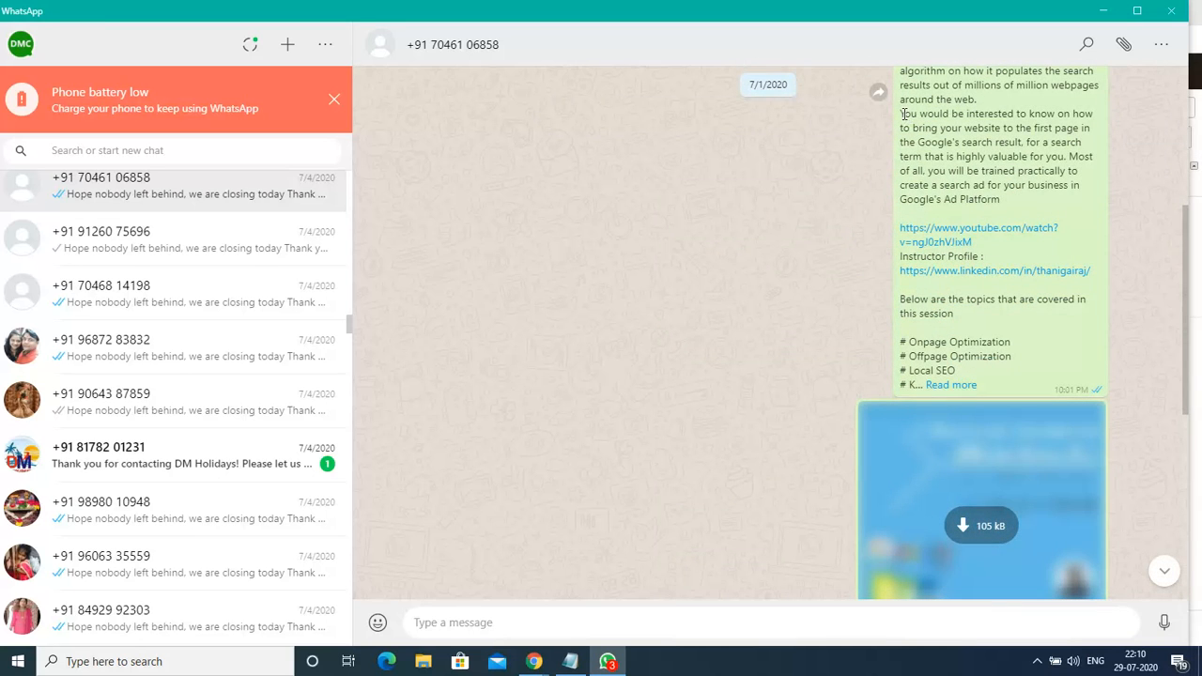
pyautogui.moveTo(901, 114); pyautogui.dragTo(1002, 194)
pyautogui.hotkey('ctrl', 'c')
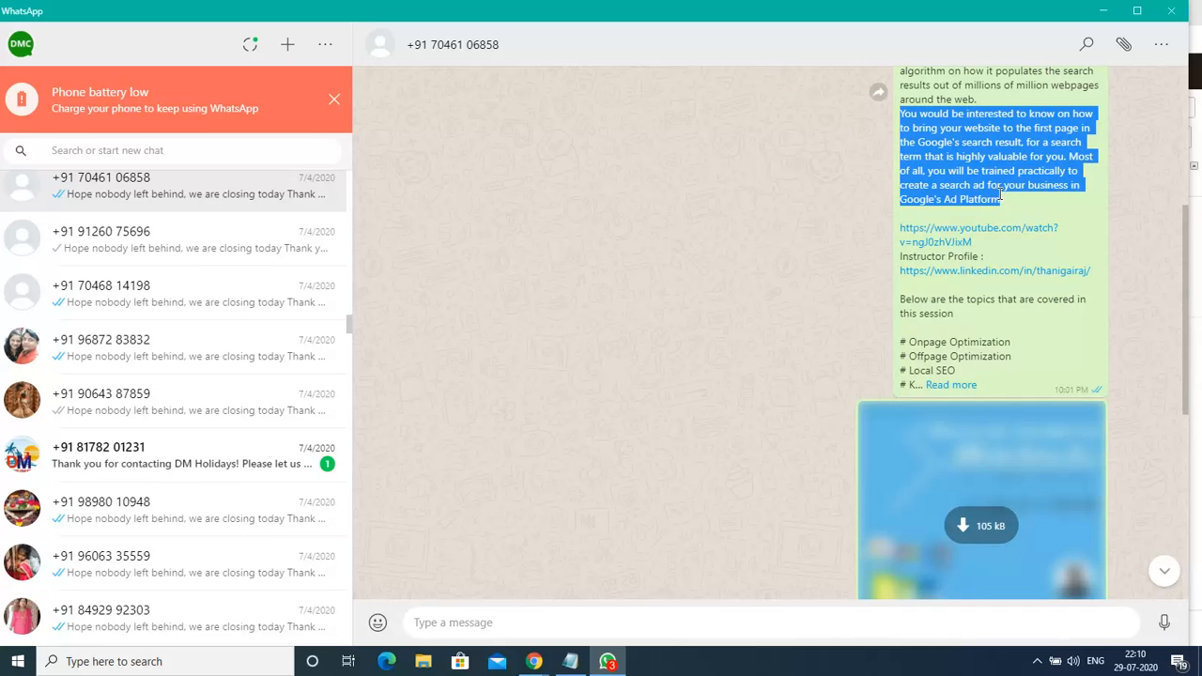
pyautogui.click(1106, 12)
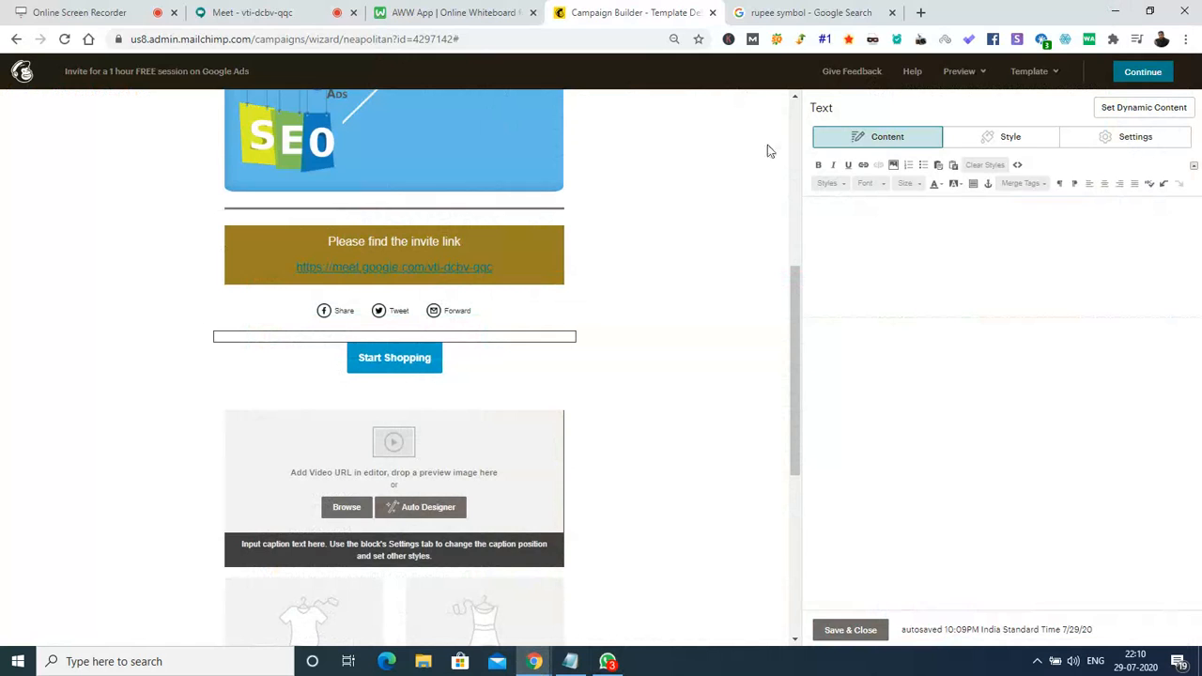
# Paste the Google search ads workshop paragraph into the empty block and set it to size 16.
pyautogui.hotkey('ctrl', 'v')
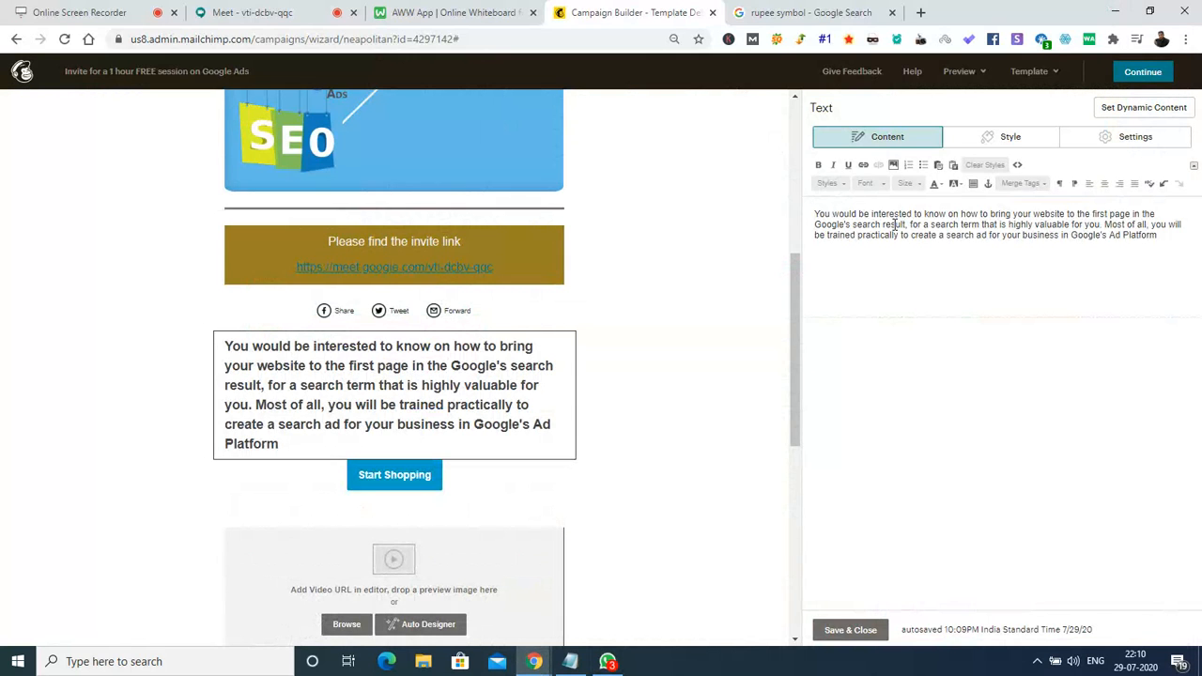
pyautogui.hotkey('ctrl', 'a')
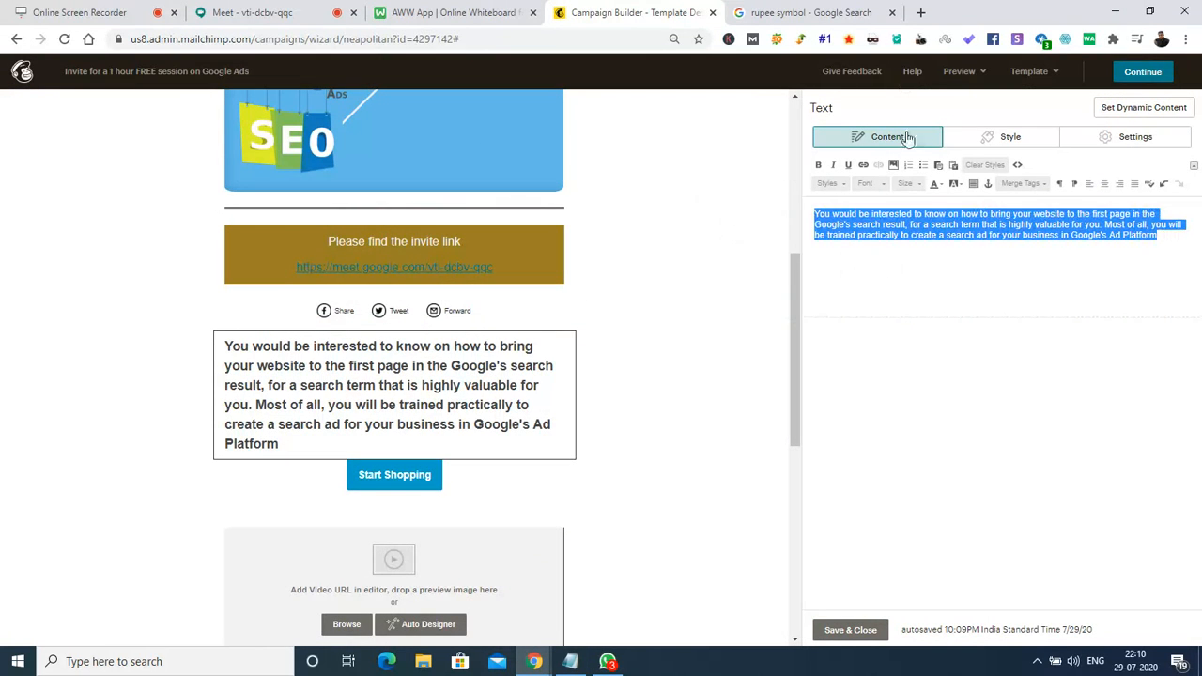
pyautogui.click(909, 183)
pyautogui.click(904, 246)
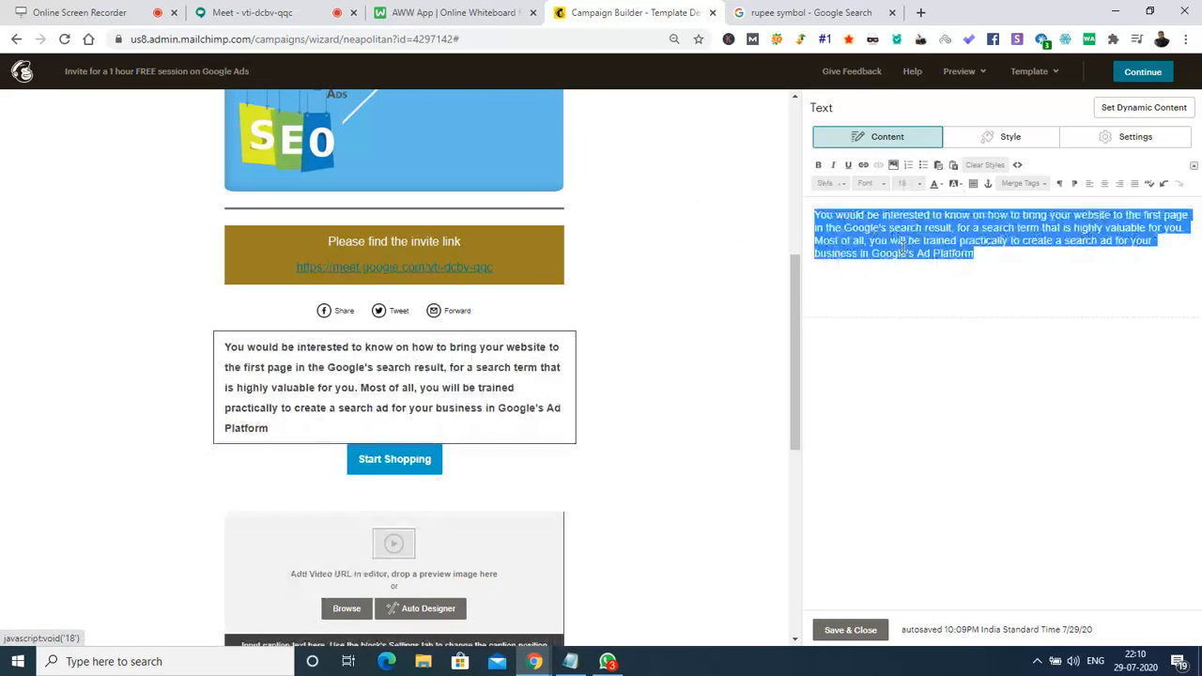
pyautogui.click(910, 184)
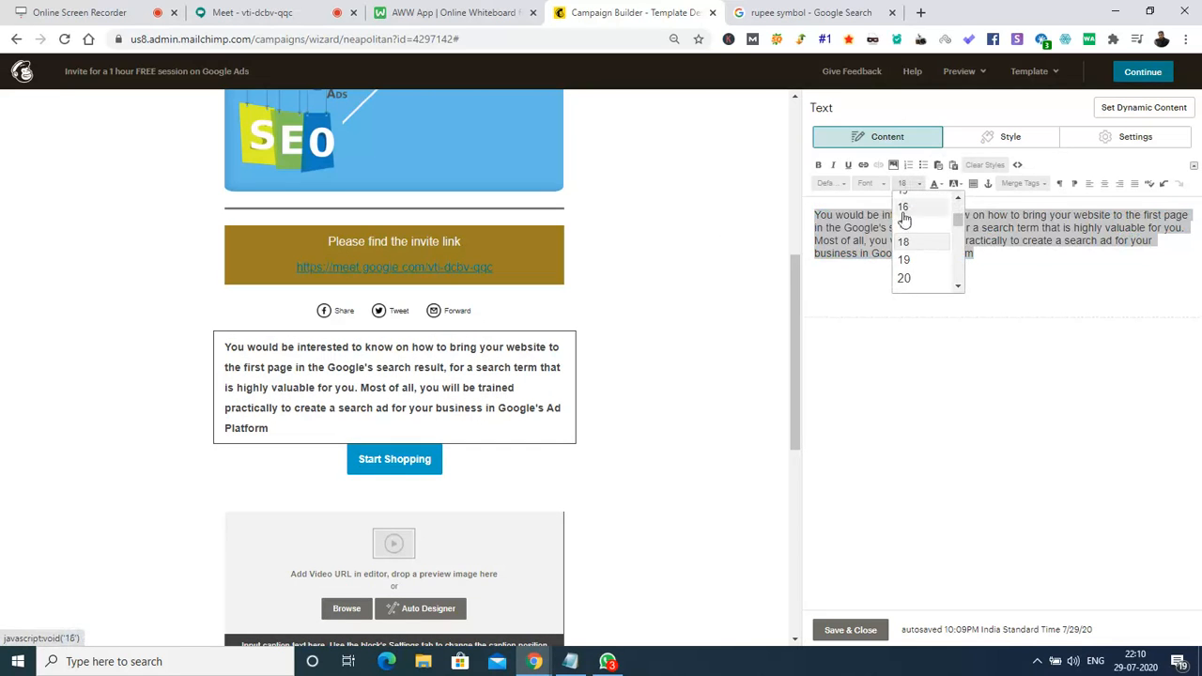
pyautogui.click(904, 225)
pyautogui.click(701, 380)
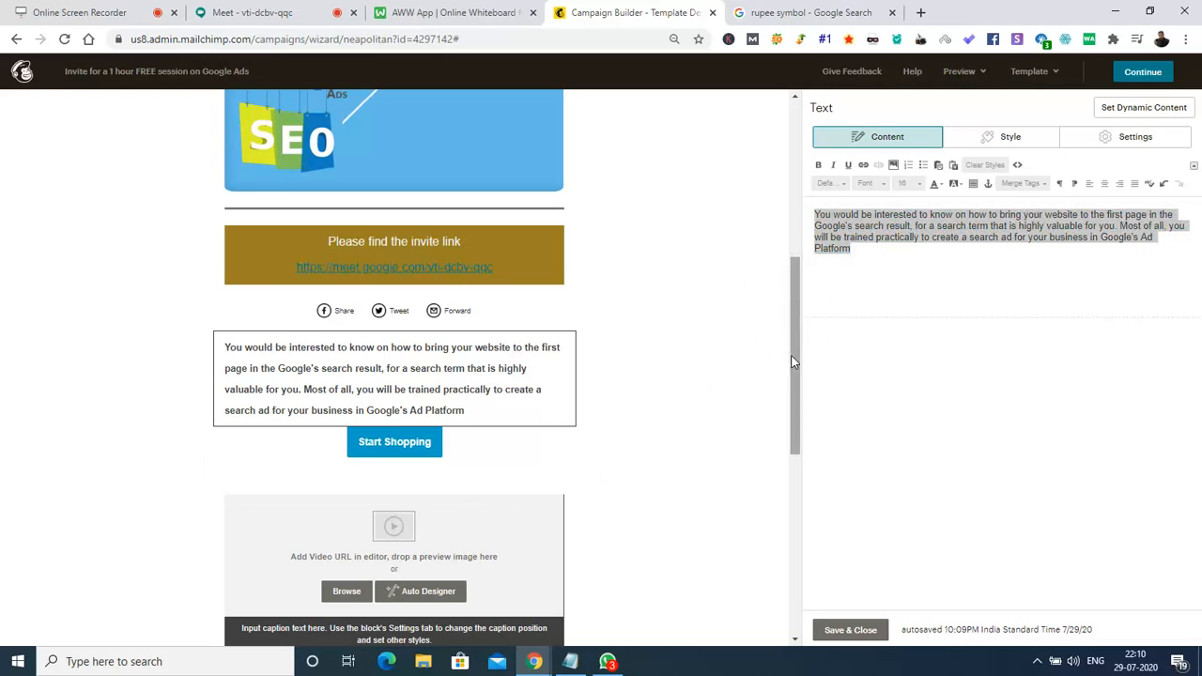
pyautogui.moveTo(401, 438)
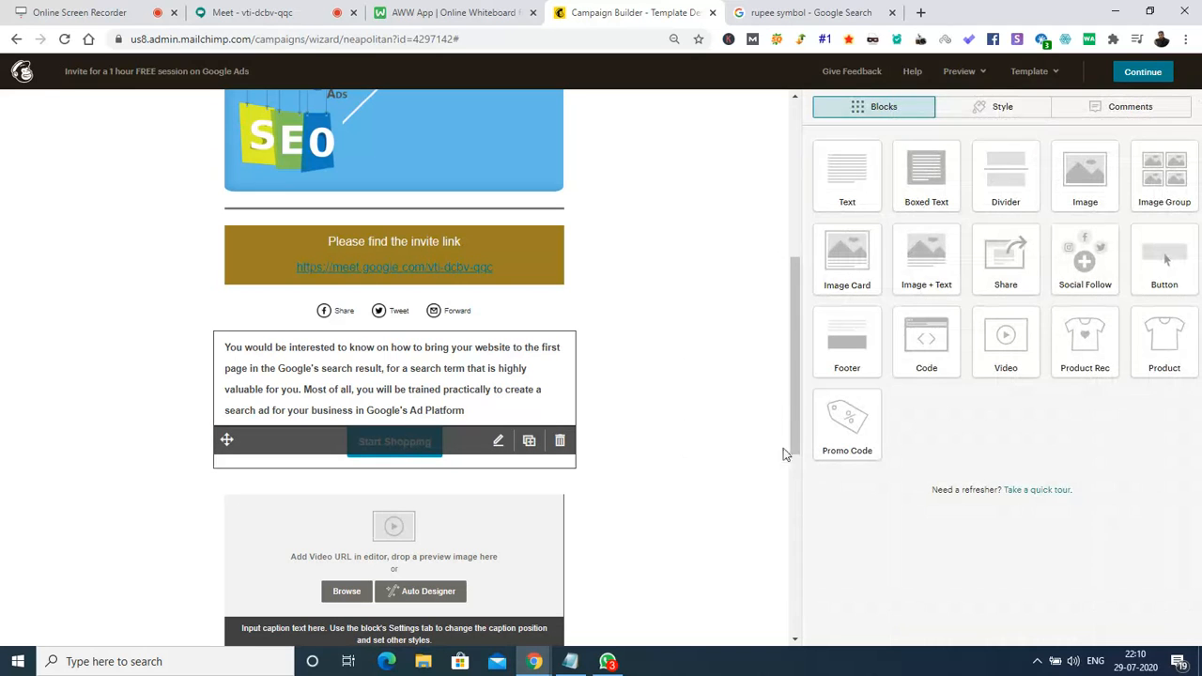
# Change the Start Shopping button's label to 'Join now'.
pyautogui.click(479, 451)
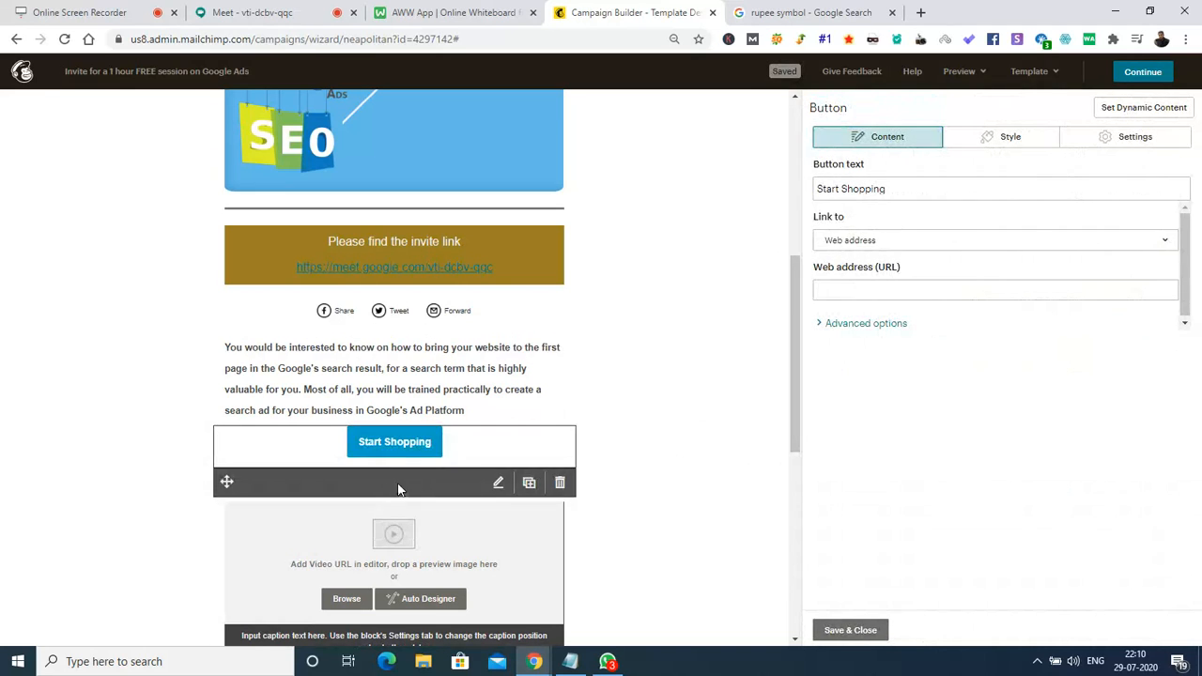
pyautogui.click(916, 195)
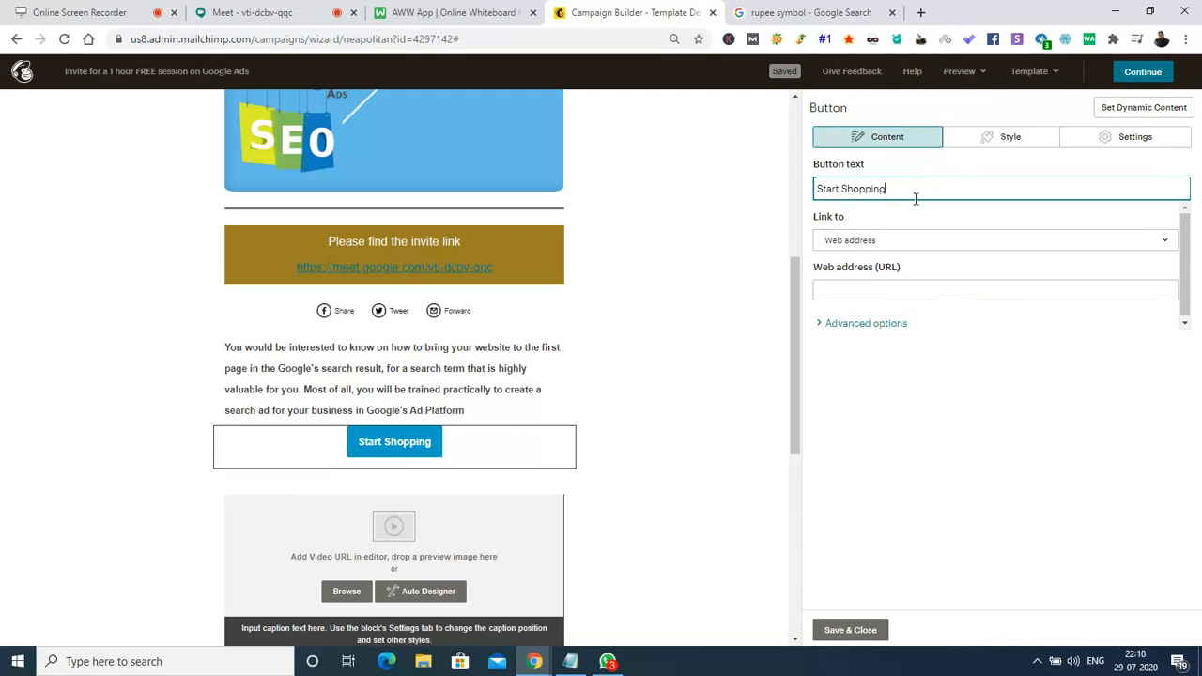
pyautogui.hotkey('ctrl', 'a')
pyautogui.press('BackSpace')
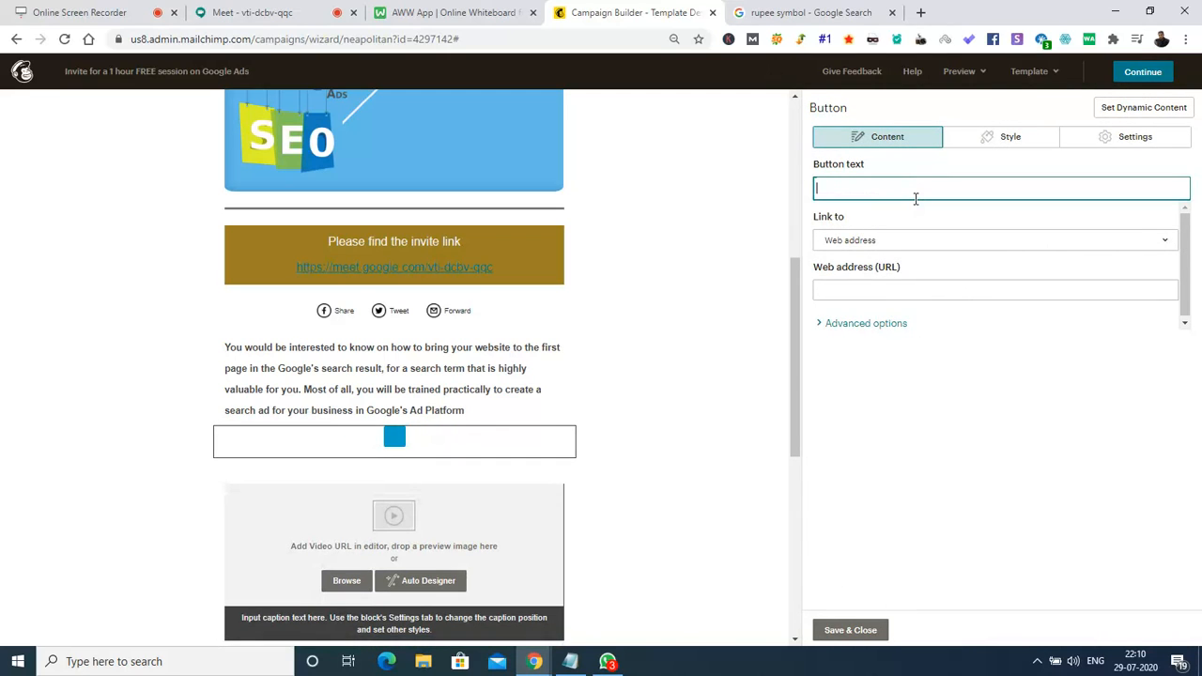
pyautogui.write('Jo')
pyautogui.press('BackSpace')
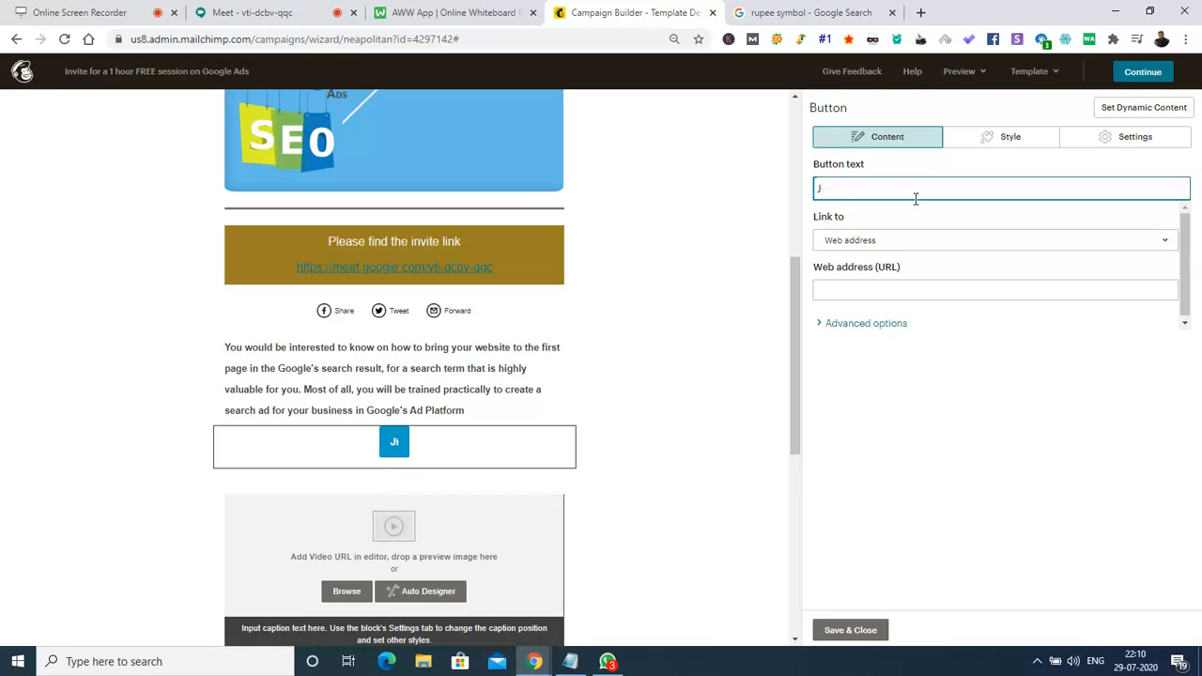
pyautogui.write('oin now')
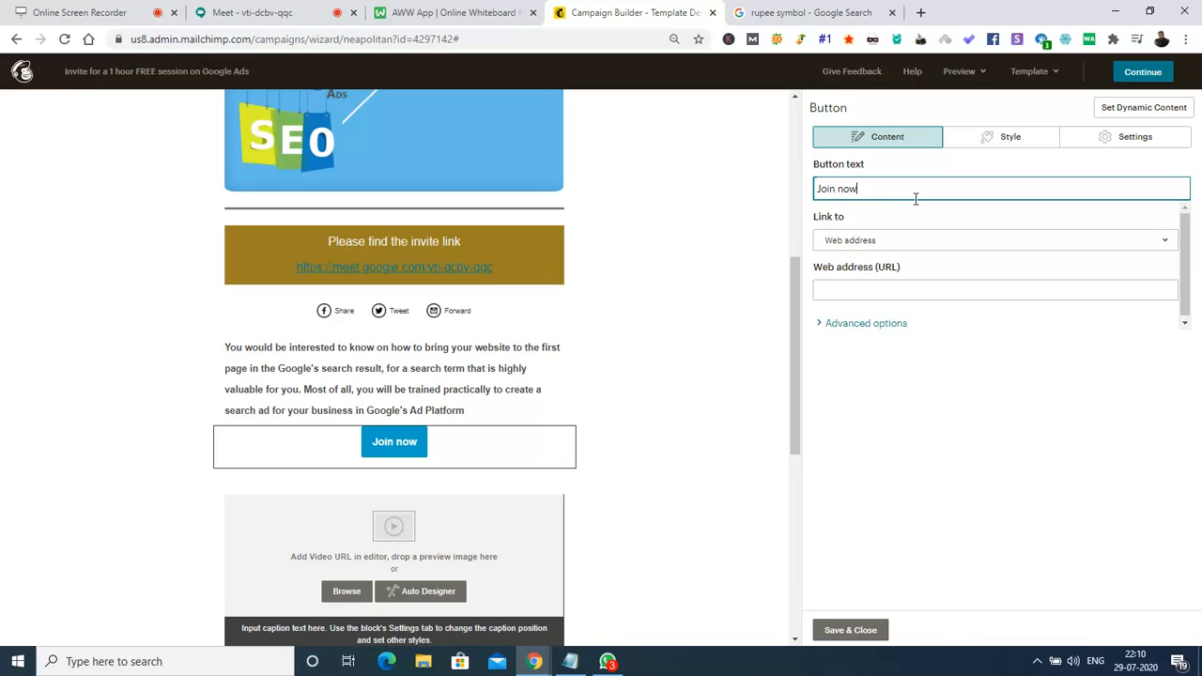
# Set the button's web address to the copied Google Meet link and save it.
pyautogui.click(887, 292)
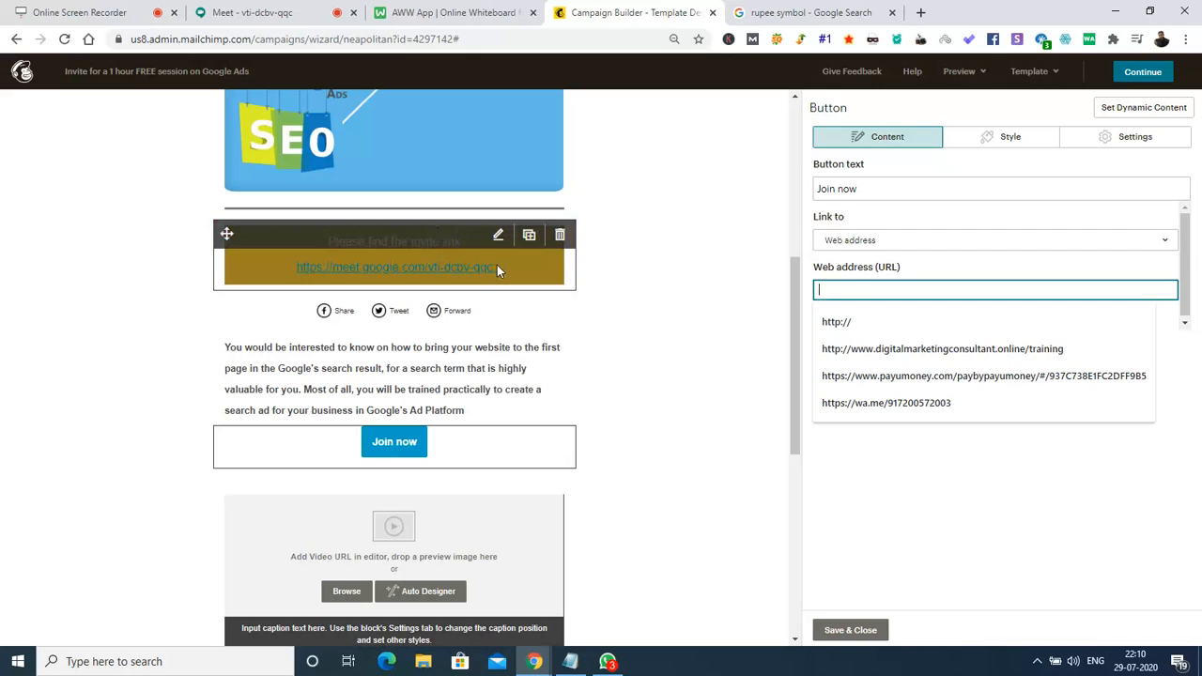
pyautogui.click(249, 14)
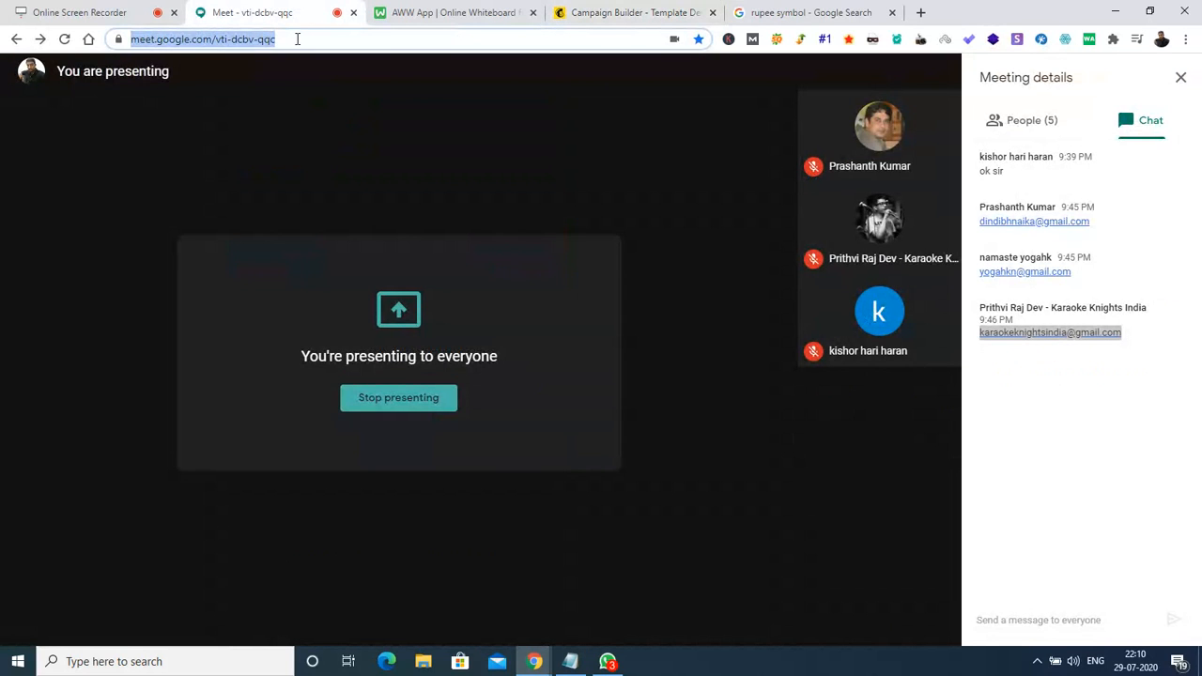
pyautogui.click(305, 39)
pyautogui.hotkey('ctrl', 'c')
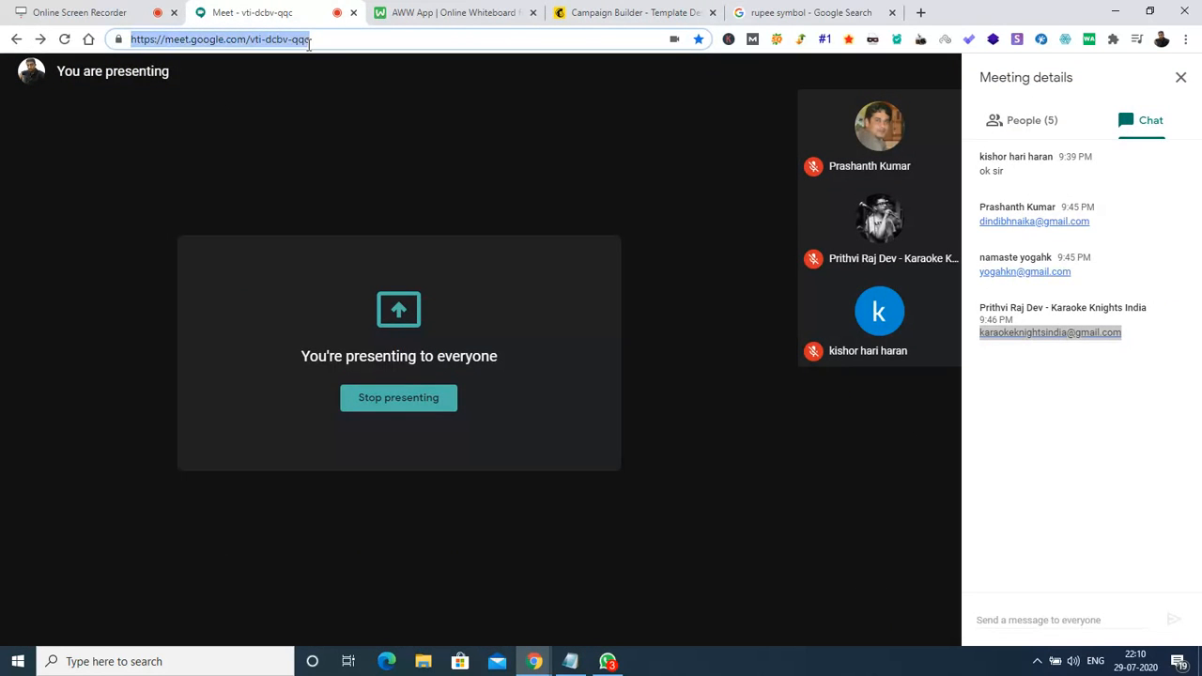
pyautogui.click(437, 14)
pyautogui.click(616, 13)
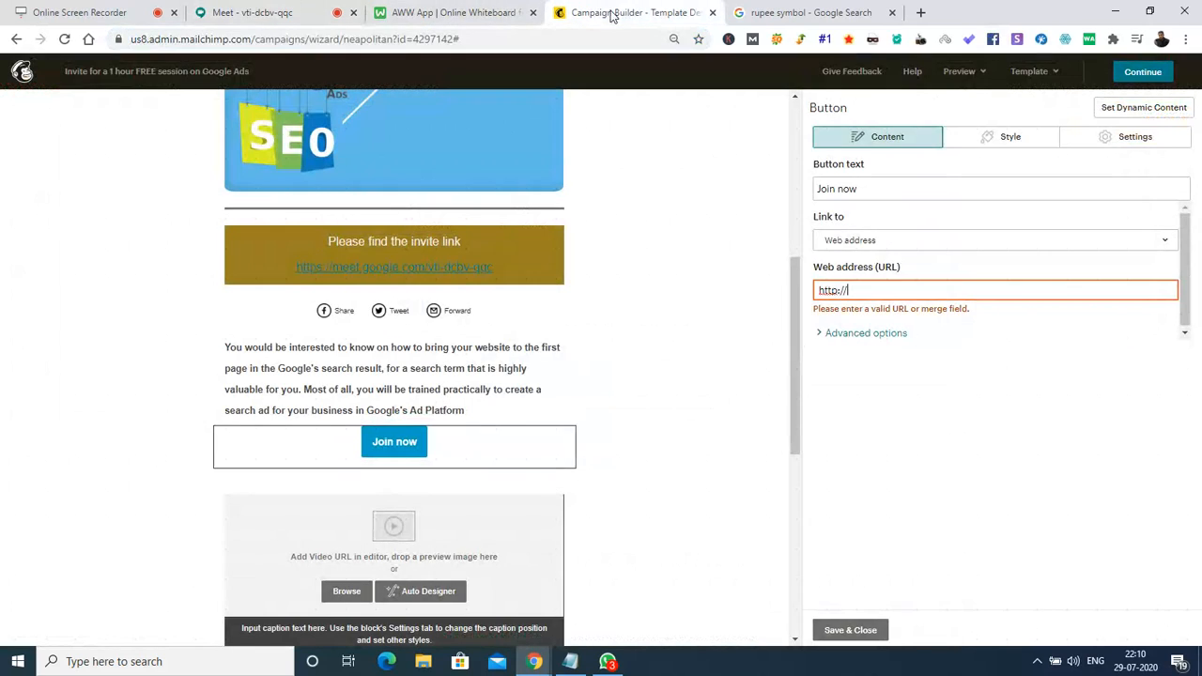
pyautogui.hotkey('ctrl', 'v')
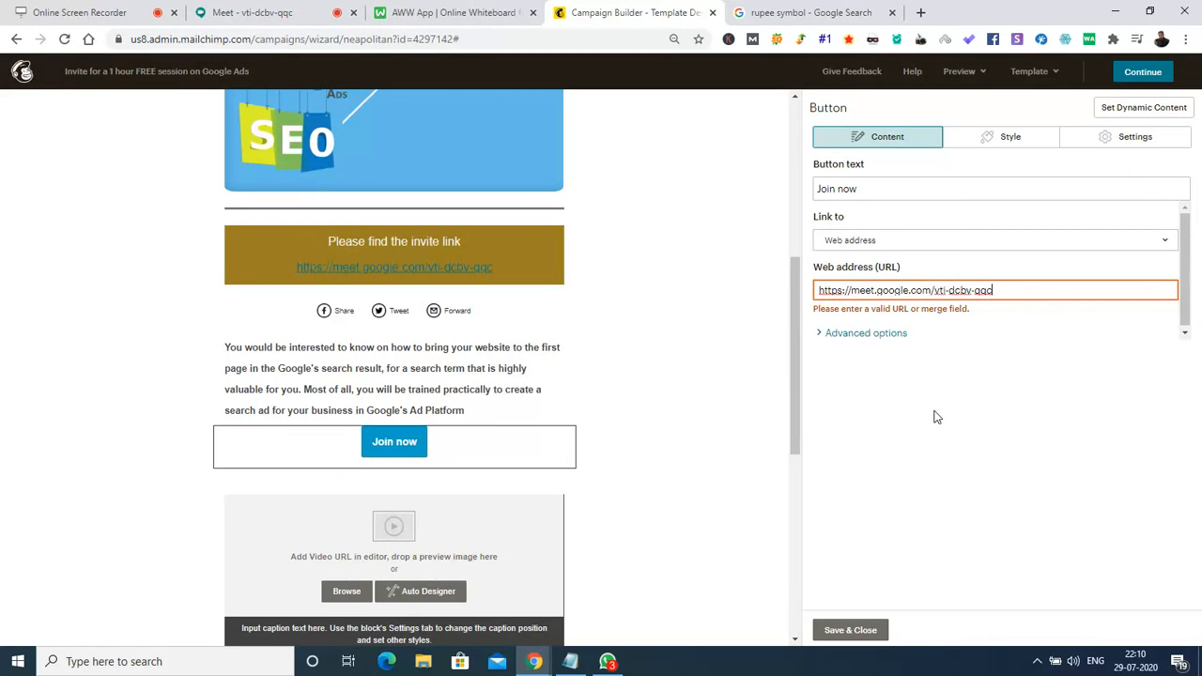
pyautogui.click(848, 630)
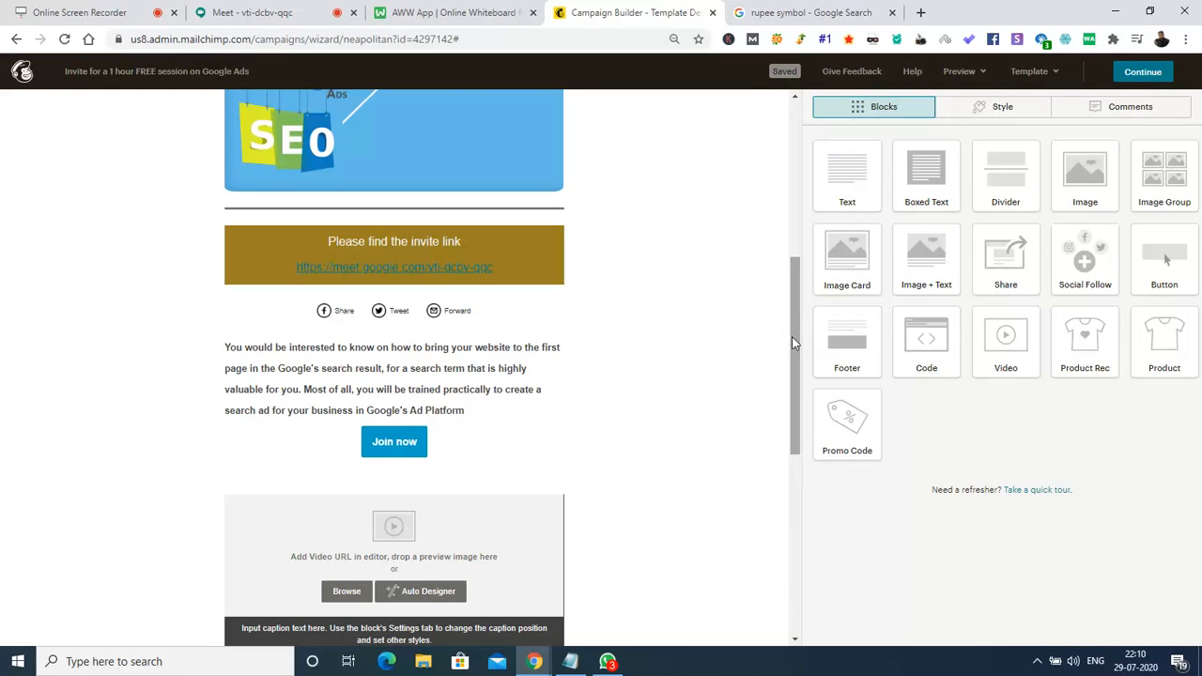
pyautogui.moveTo(792, 343); pyautogui.dragTo(795, 375)
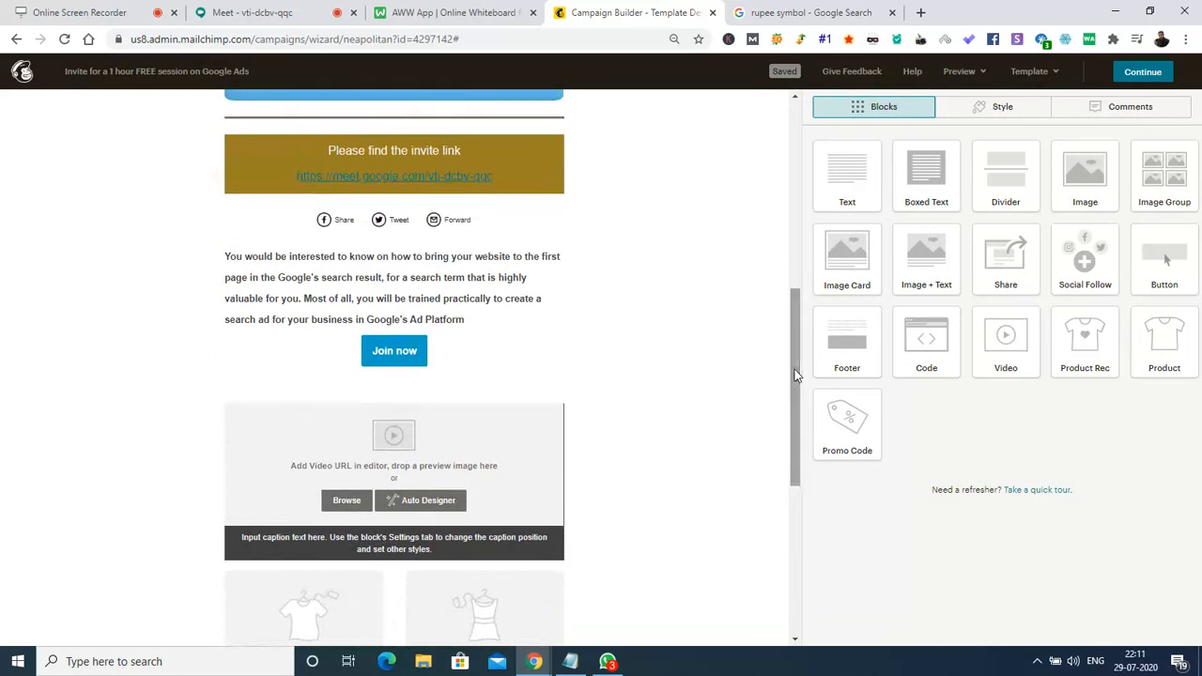
# Give the Join now button a dark gold #a48726 background colour.
pyautogui.click(480, 343)
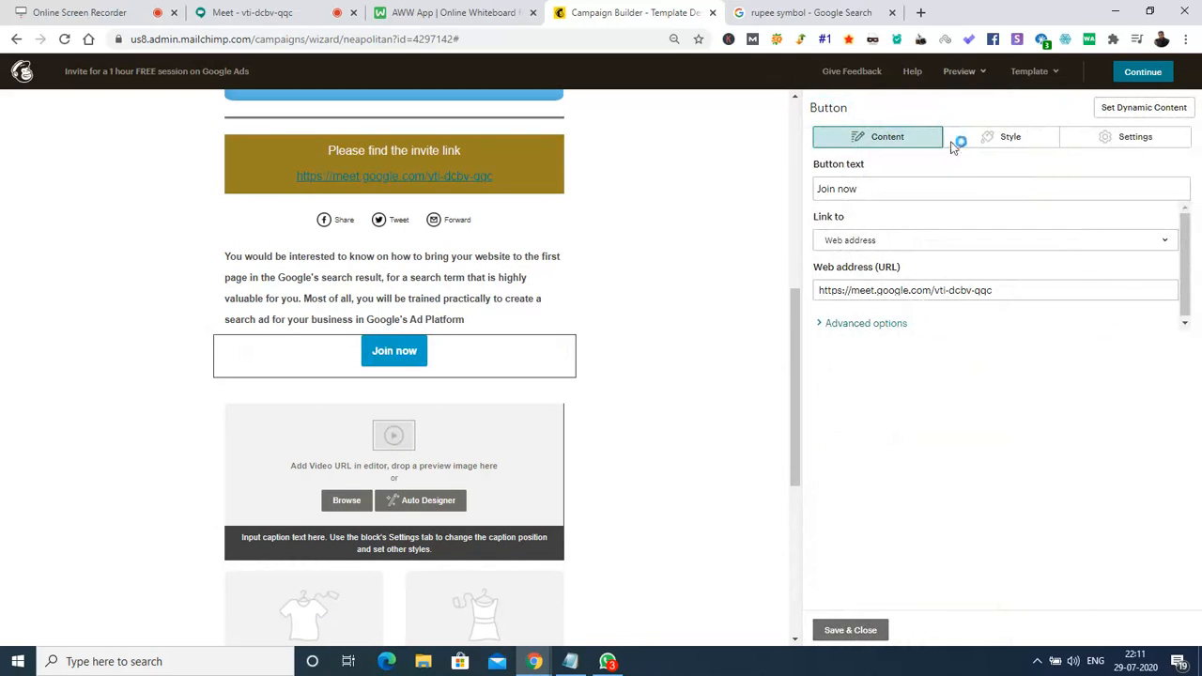
pyautogui.click(999, 143)
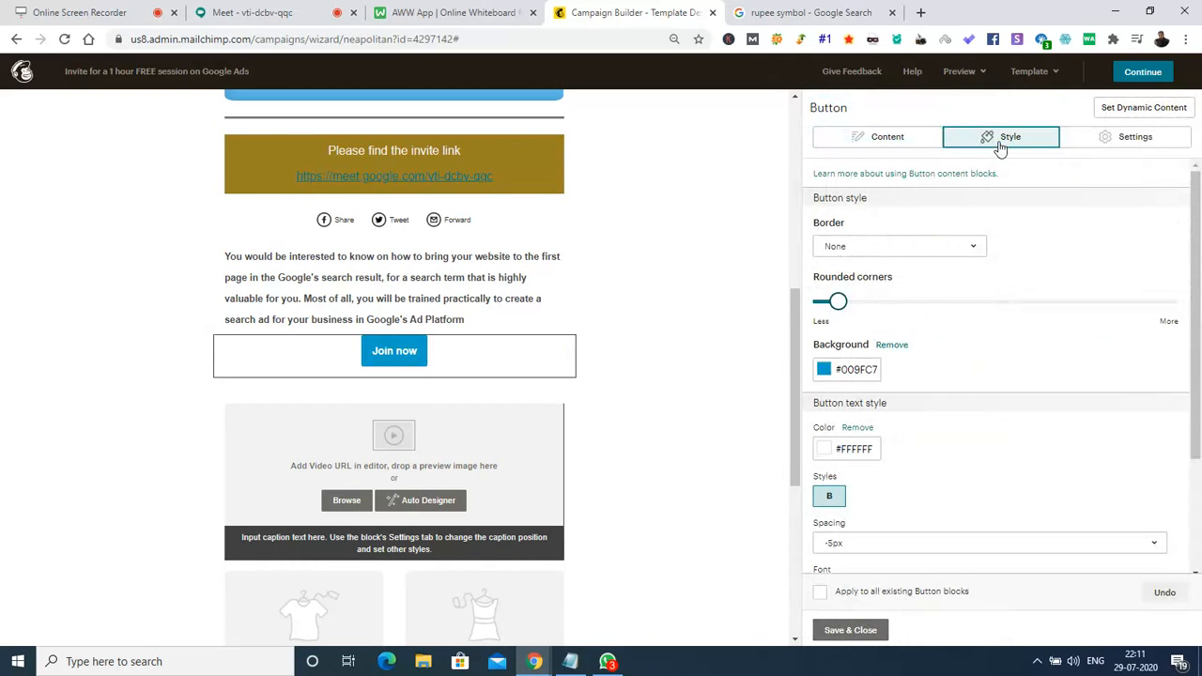
pyautogui.click(827, 375)
pyautogui.click(871, 486)
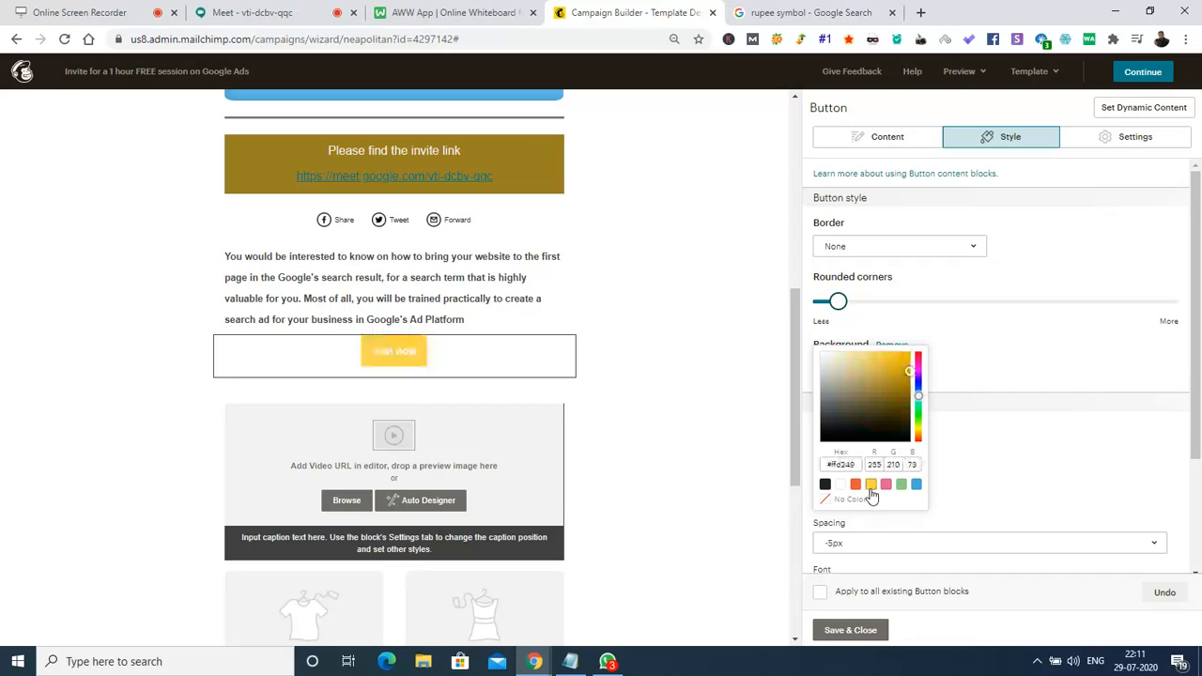
pyautogui.click(878, 373)
pyautogui.click(886, 369)
pyautogui.click(889, 368)
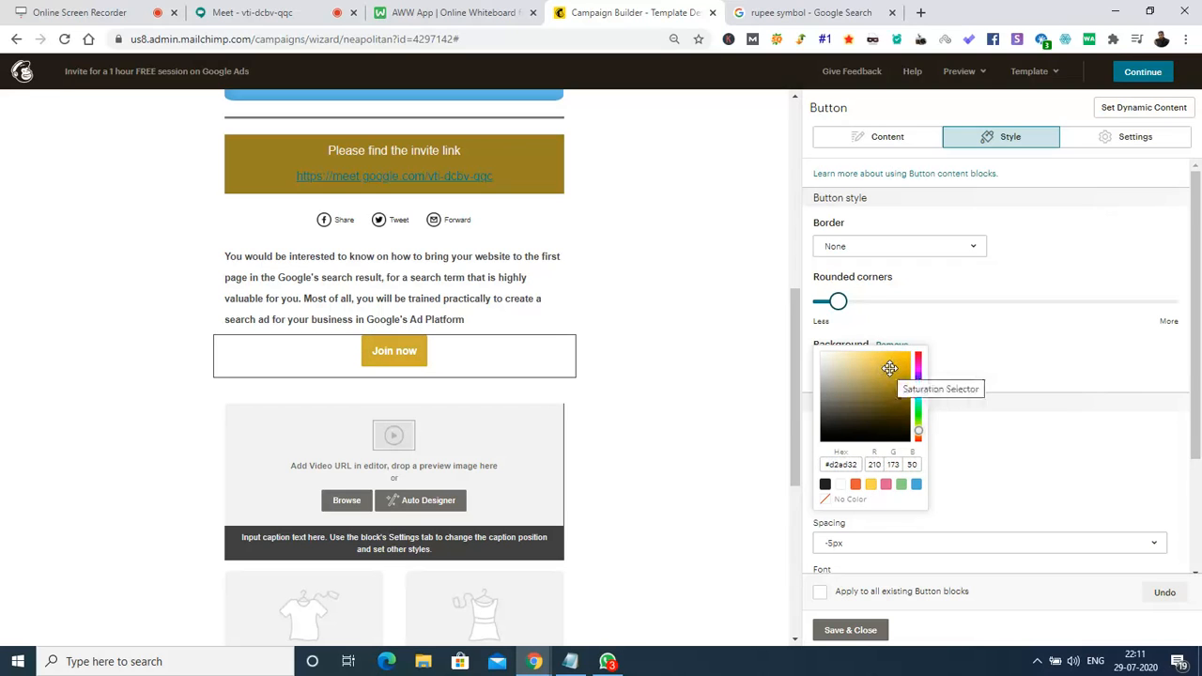
pyautogui.click(887, 370)
pyautogui.click(886, 373)
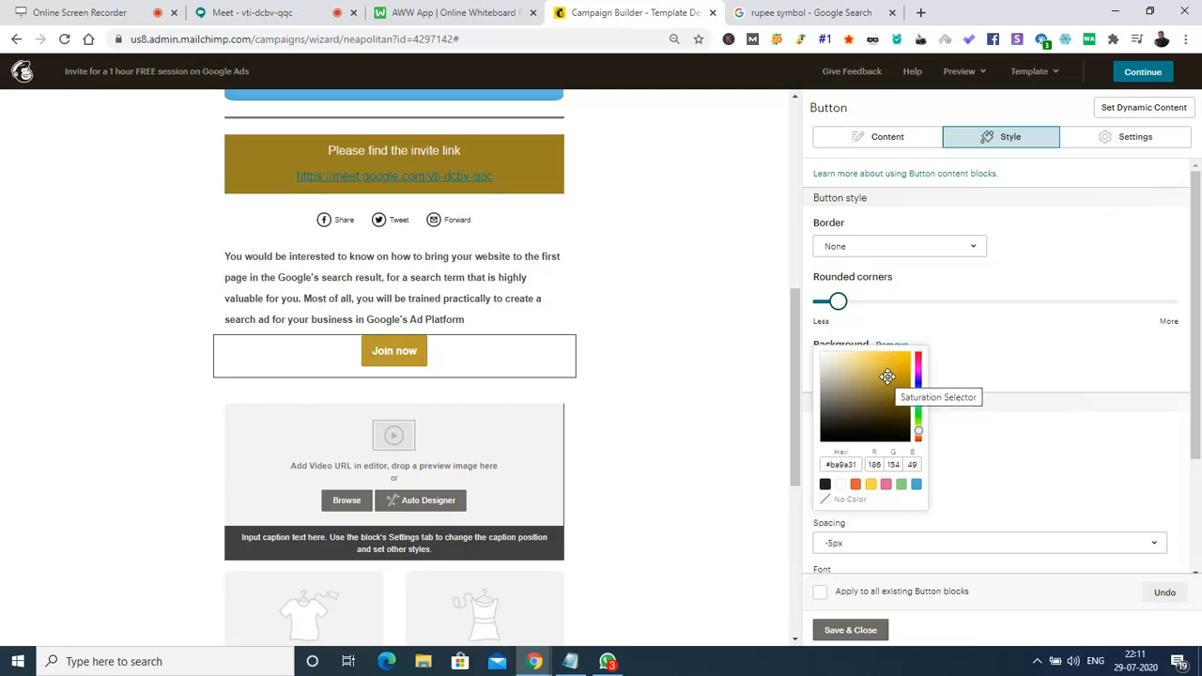
pyautogui.click(888, 378)
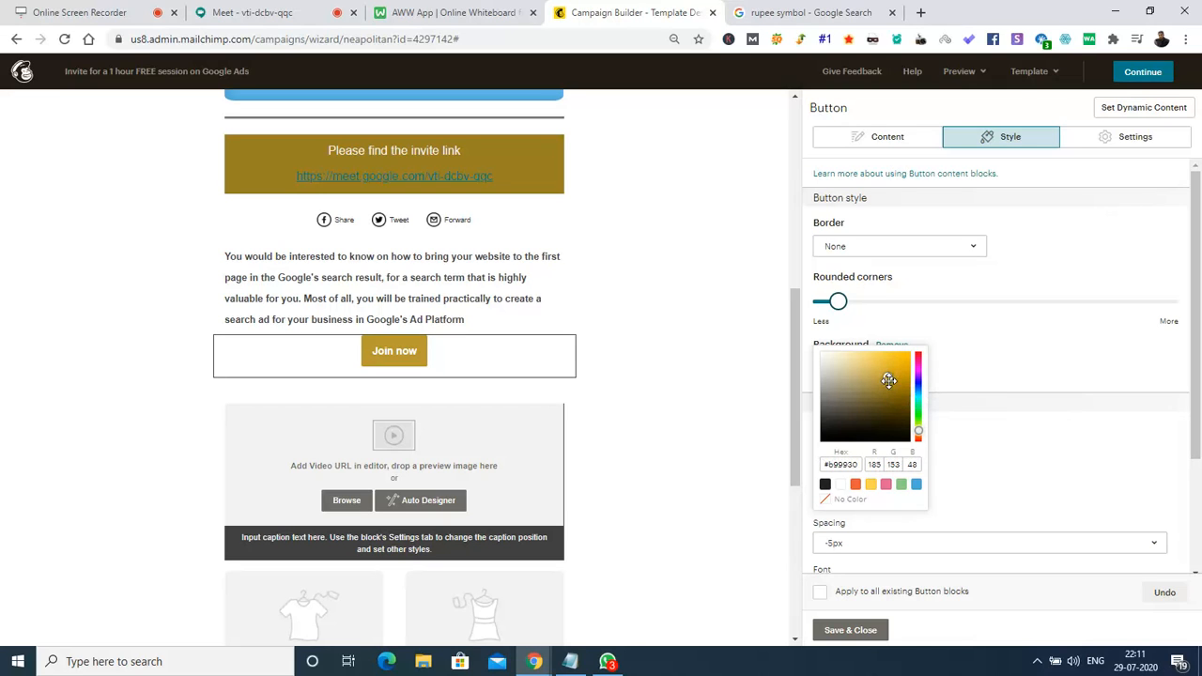
pyautogui.click(890, 384)
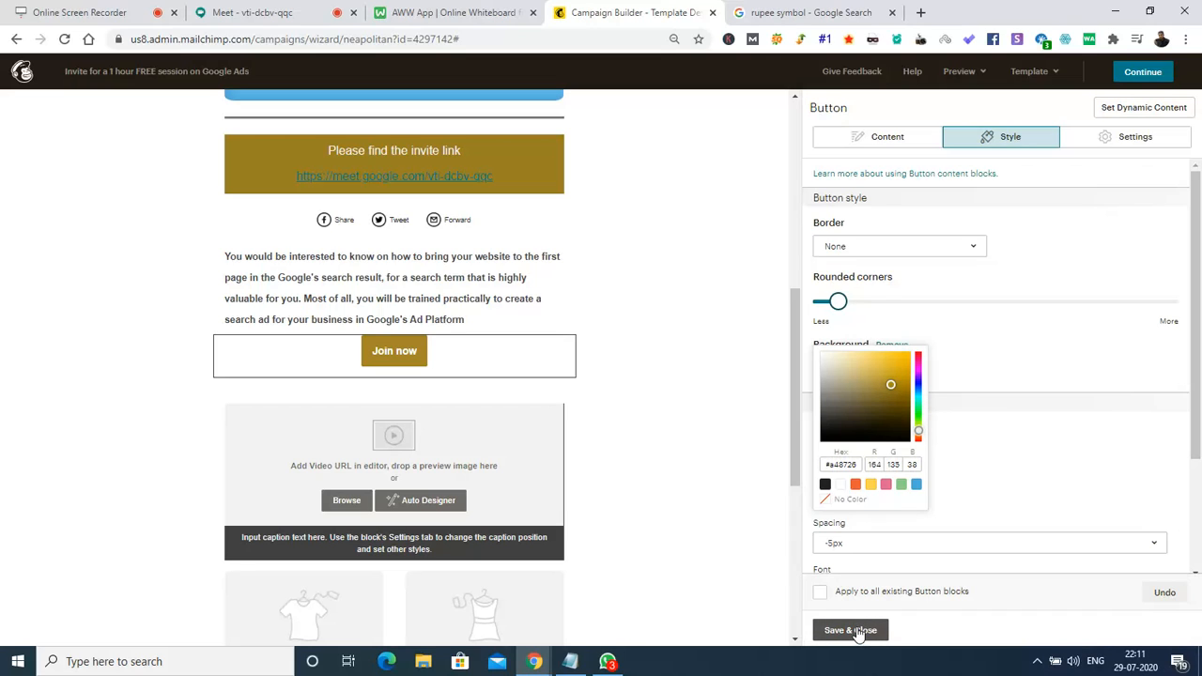
pyautogui.click(997, 359)
# Make the button's corners more rounded and save the style.
pyautogui.moveTo(842, 312); pyautogui.dragTo(897, 313)
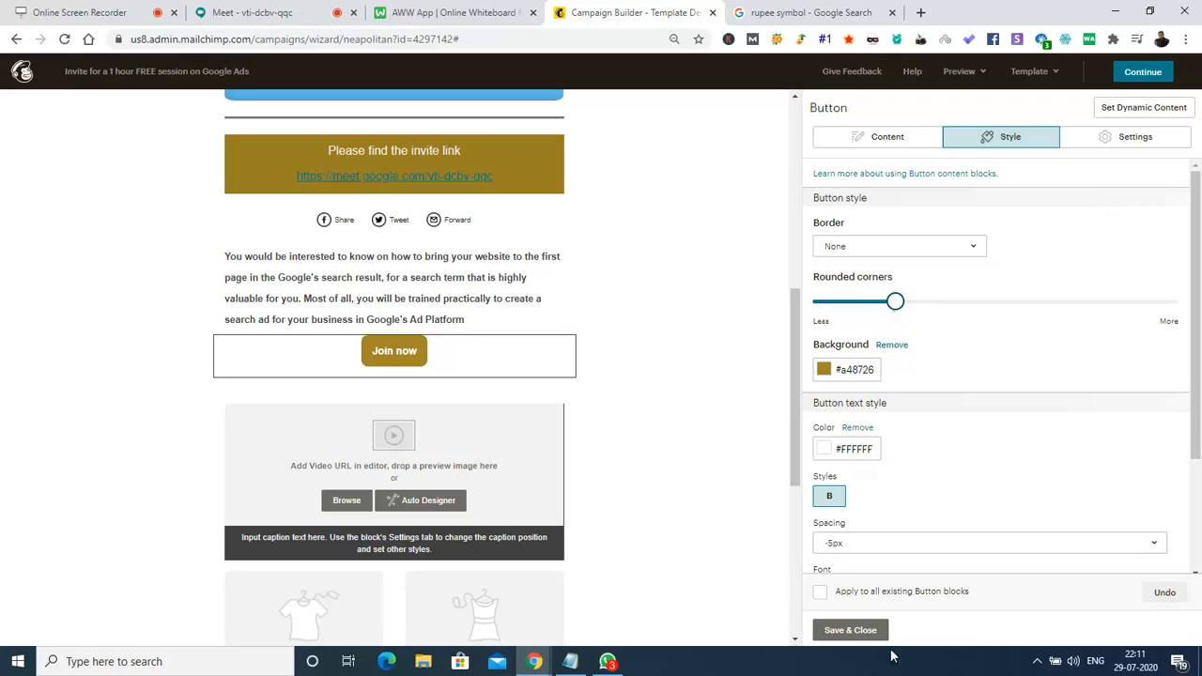
pyautogui.click(851, 630)
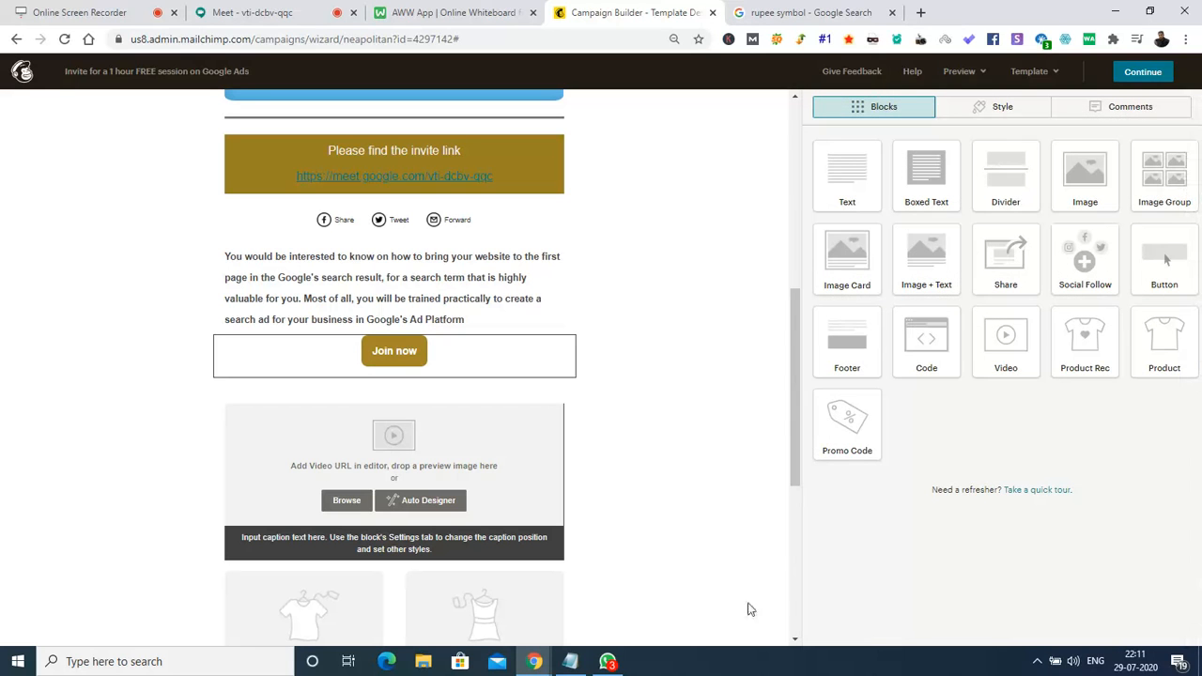
pyautogui.moveTo(798, 385); pyautogui.dragTo(803, 426)
pyautogui.moveTo(350, 365)
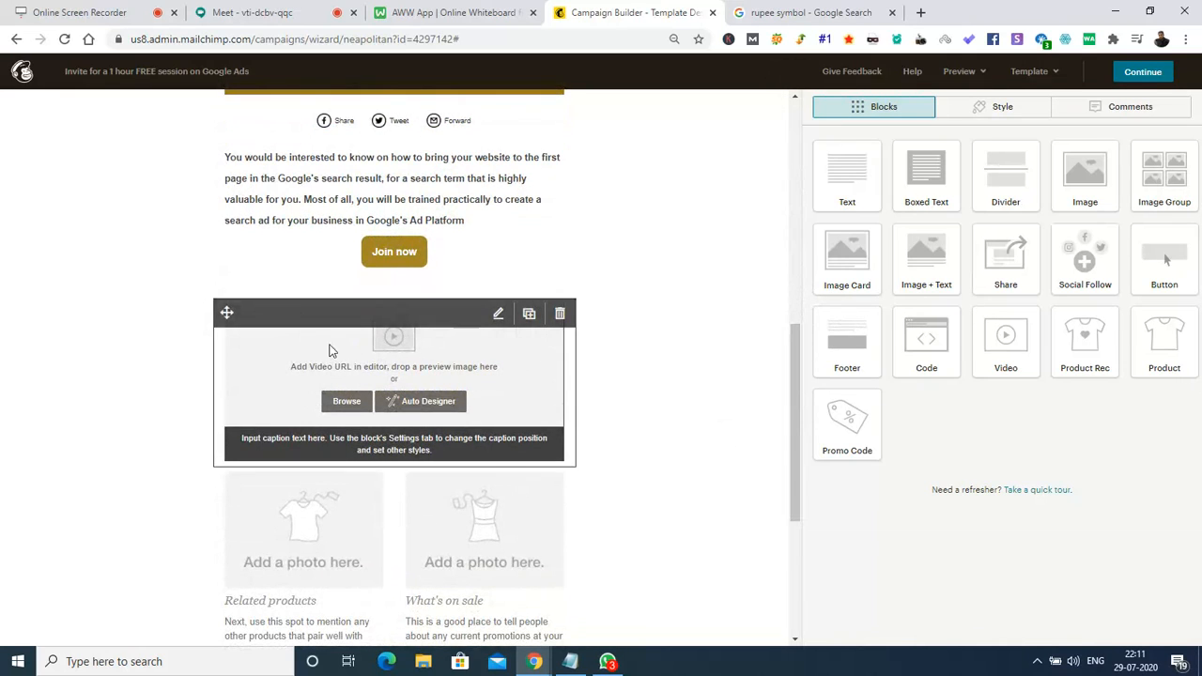
# Open the video block's Content settings with the empty Video URL field ready for a link.
pyautogui.click(349, 373)
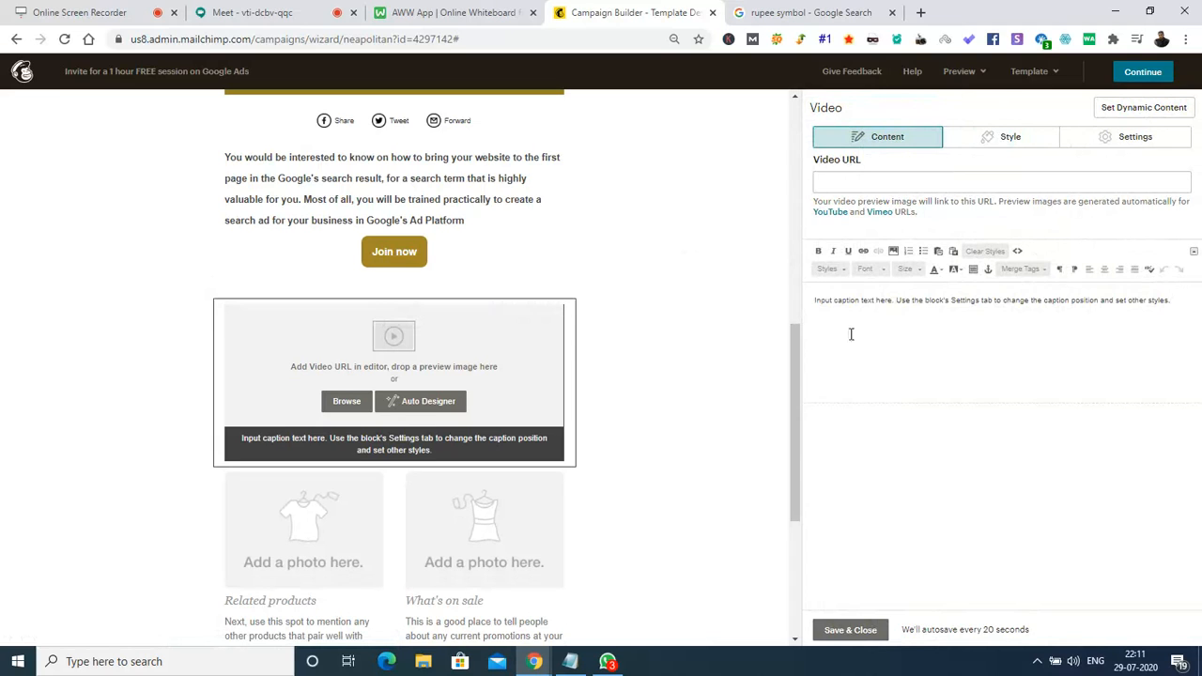
pyautogui.click(868, 181)
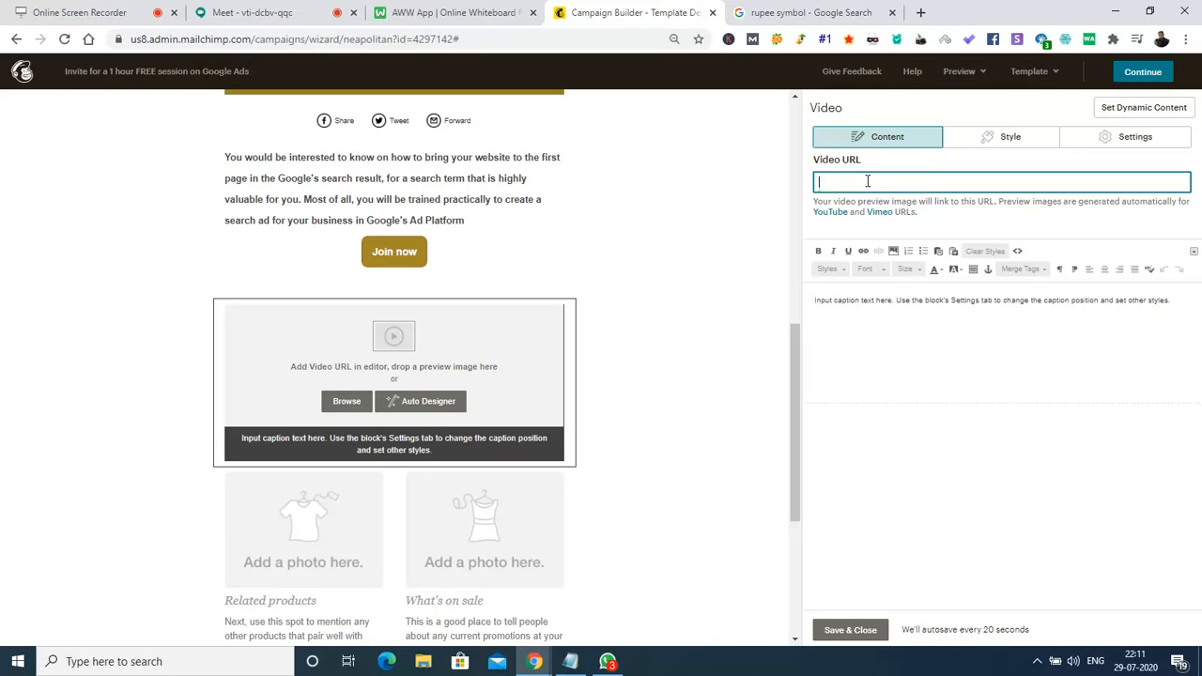
pyautogui.click(827, 13)
# On YouTube, search for the presenter's Google Ads videos refined with 'in 30 mins'.
pyautogui.click(452, 45)
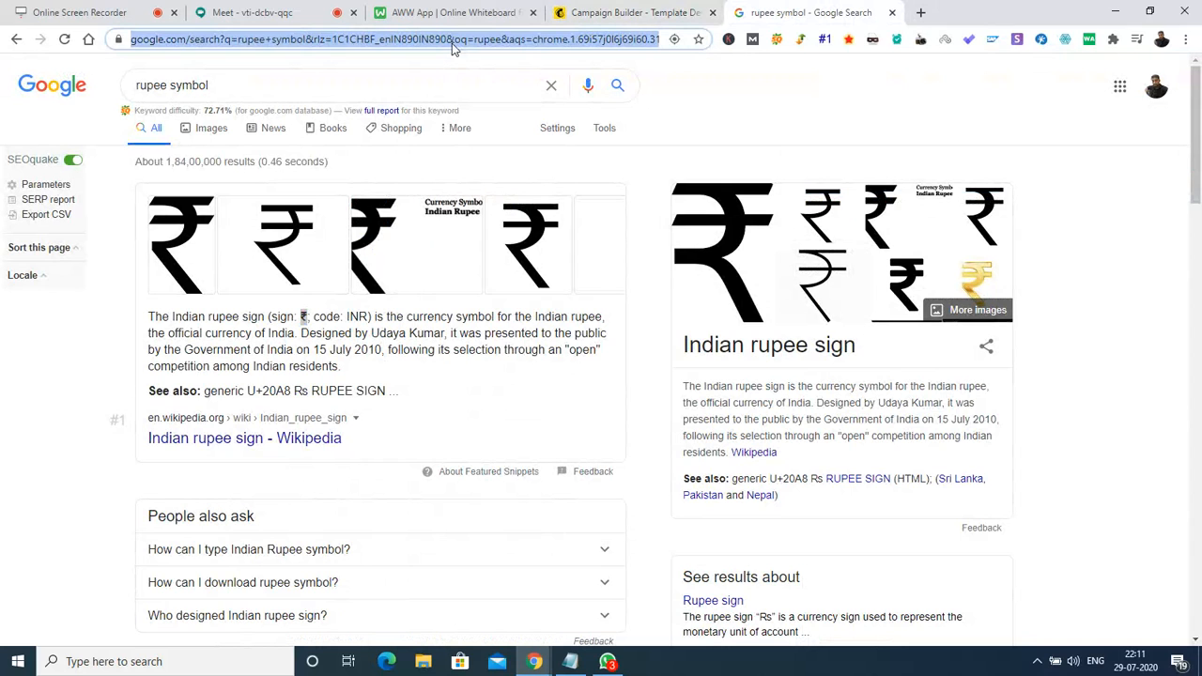
pyautogui.write('youtube.com')
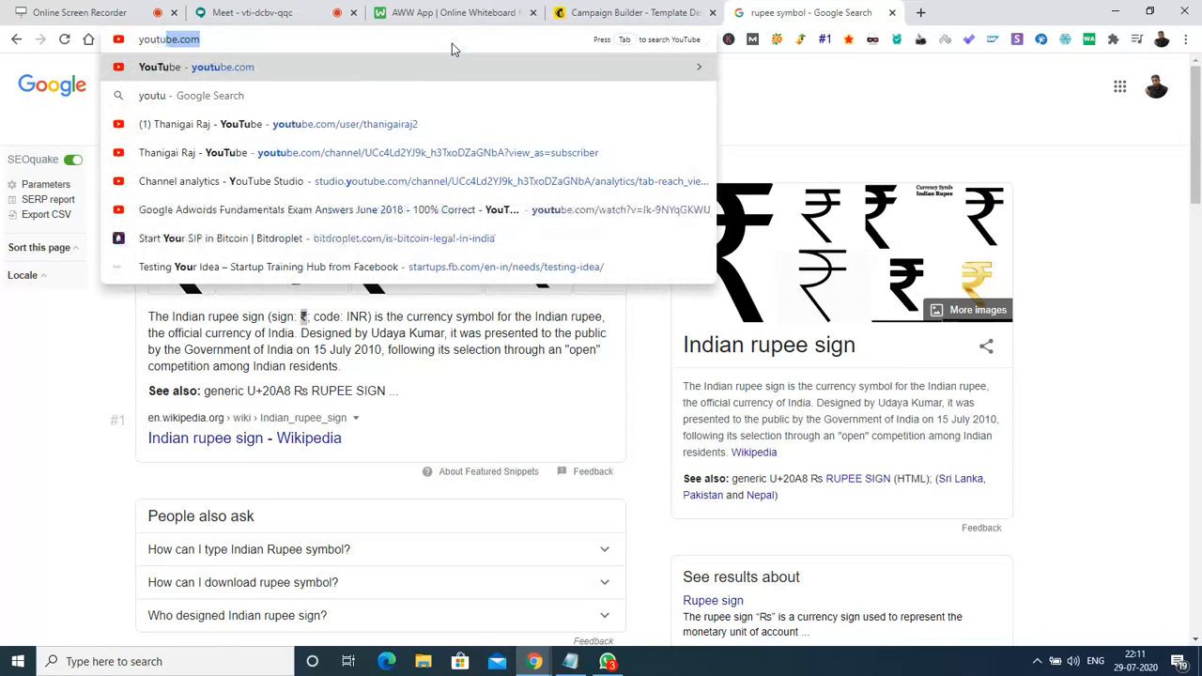
pyautogui.press('Return')
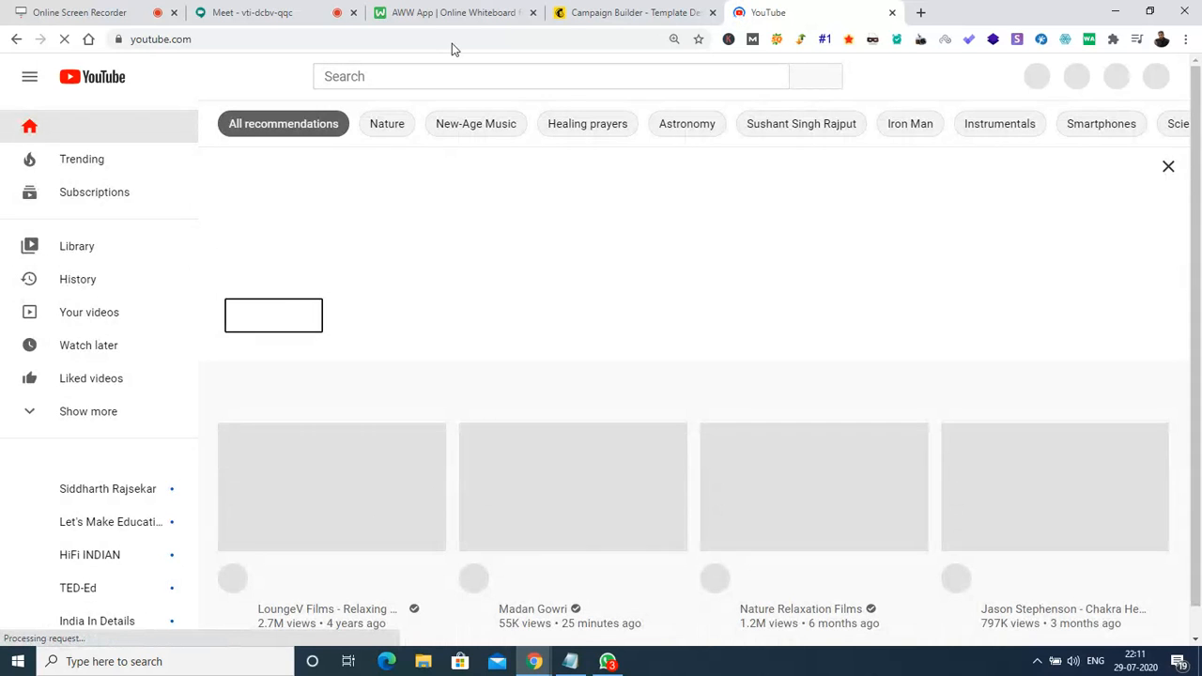
pyautogui.click(398, 76)
pyautogui.write('goog')
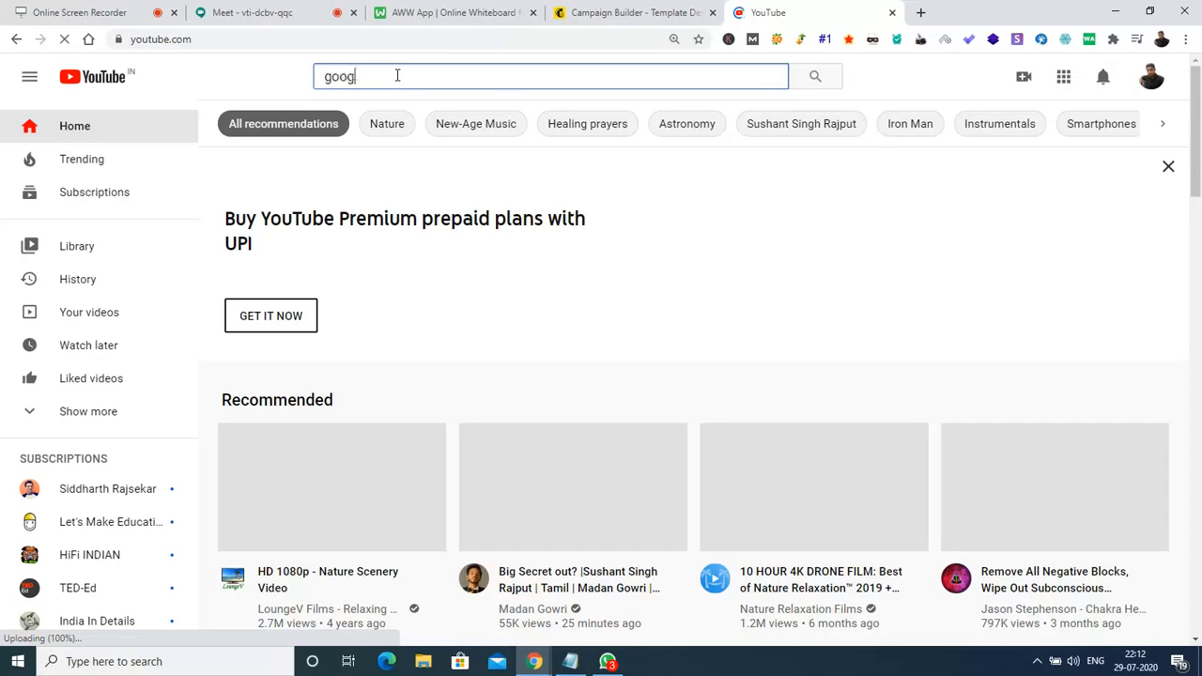
pyautogui.write('le ads thanigai raj')
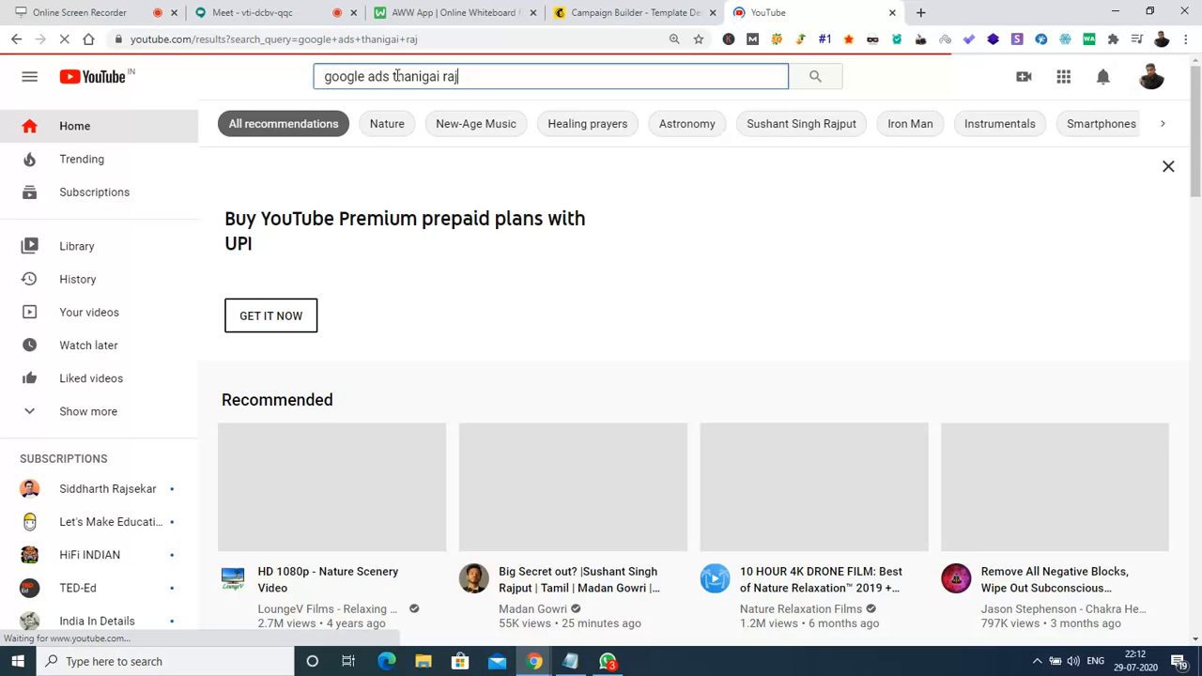
pyautogui.press('XF86AudioMute')
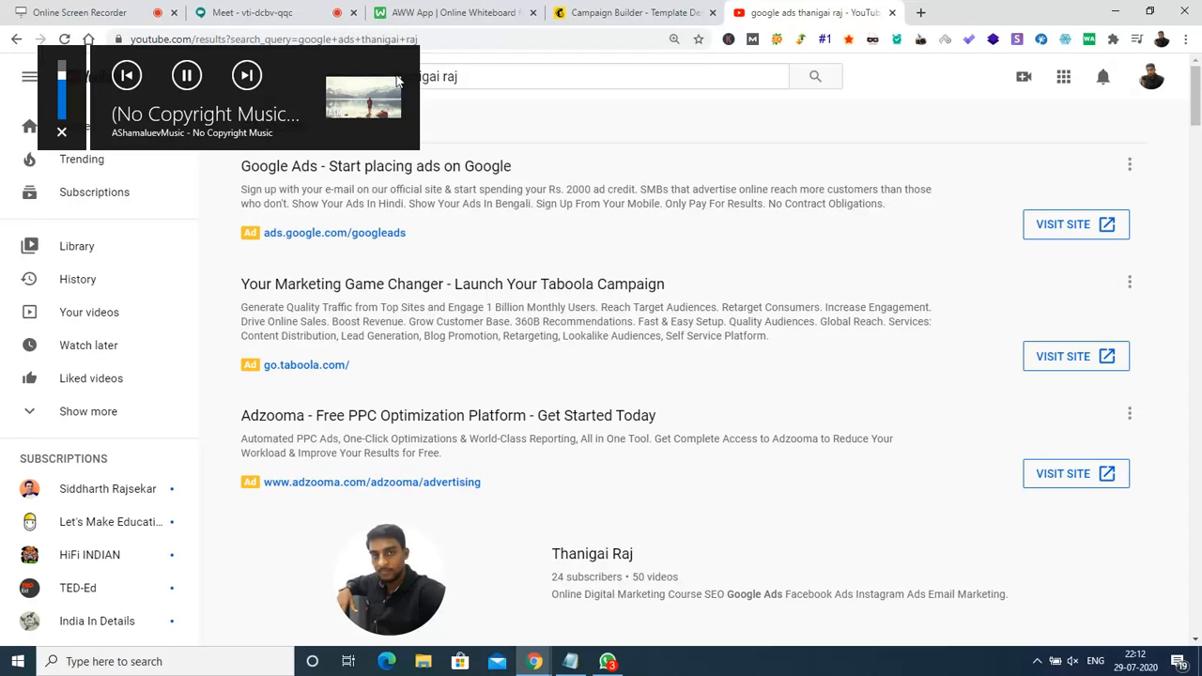
pyautogui.press('XF86AudioMute')
pyautogui.click(532, 84)
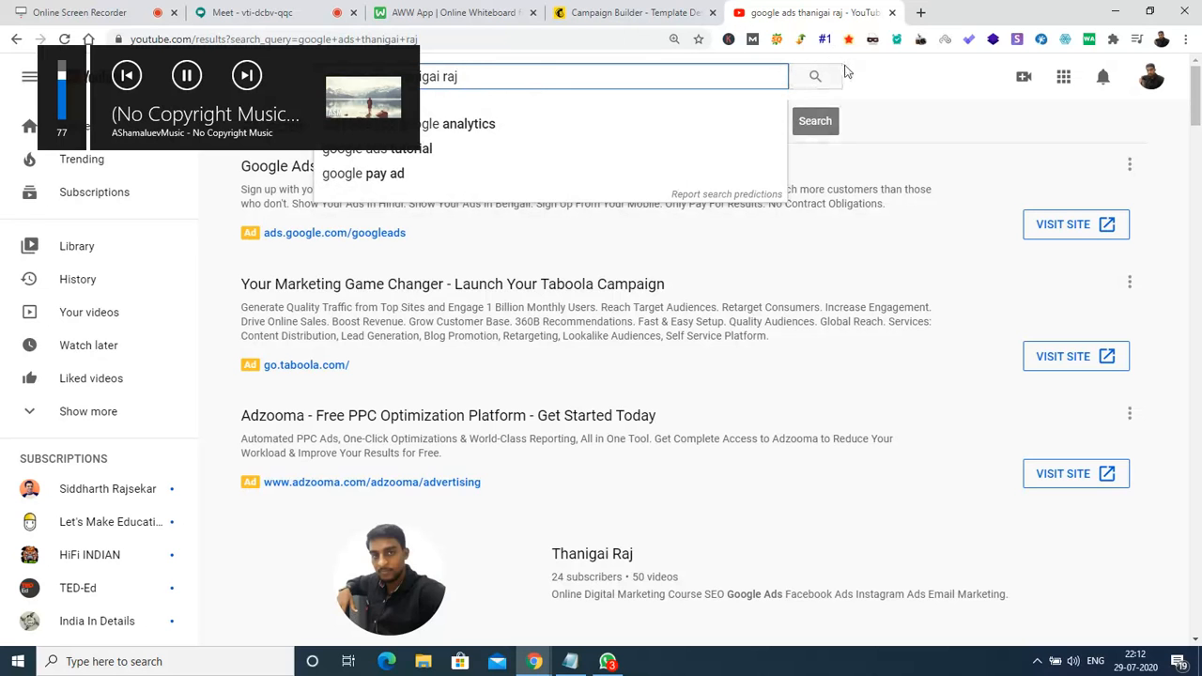
pyautogui.click(817, 79)
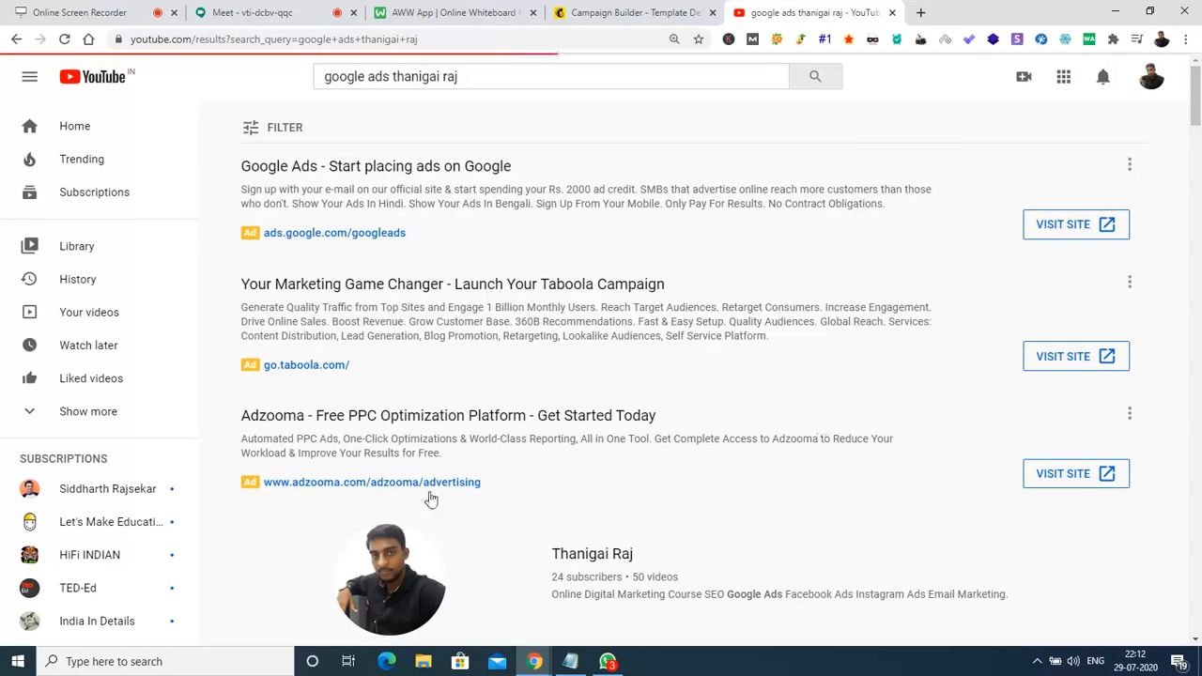
pyautogui.moveTo(1197, 85)
pyautogui.mouseDown()
pyautogui.moveTo(1198, 174)
pyautogui.moveTo(1198, 89)
pyautogui.mouseUp()
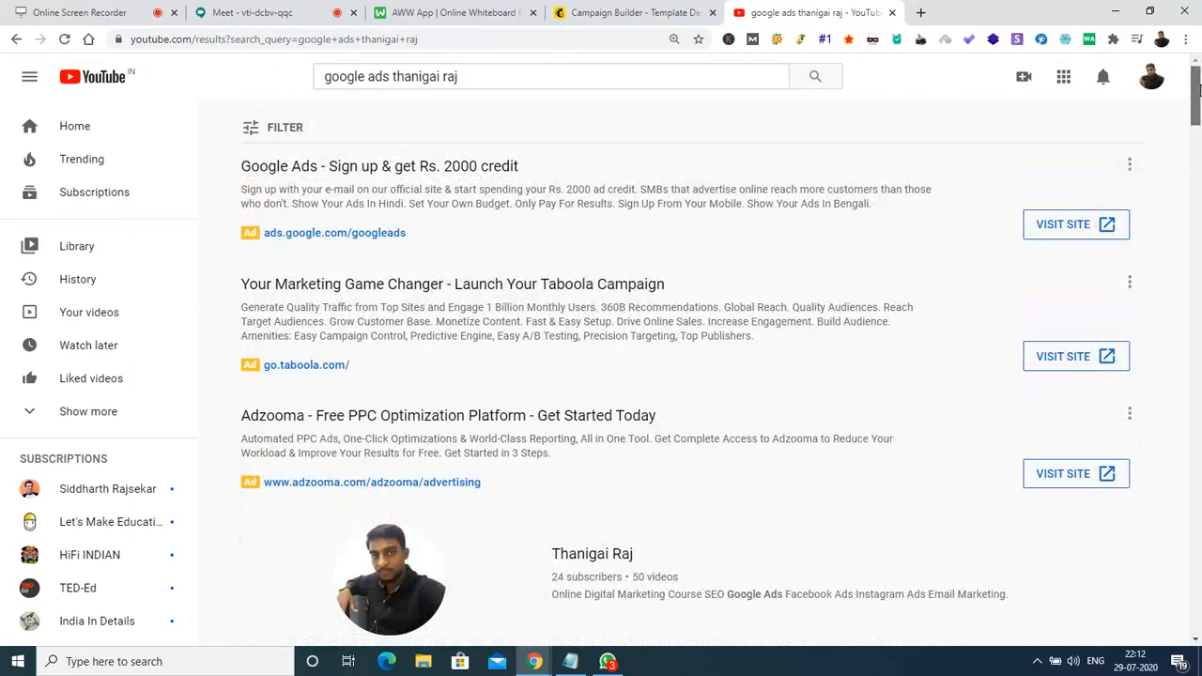
pyautogui.click(527, 76)
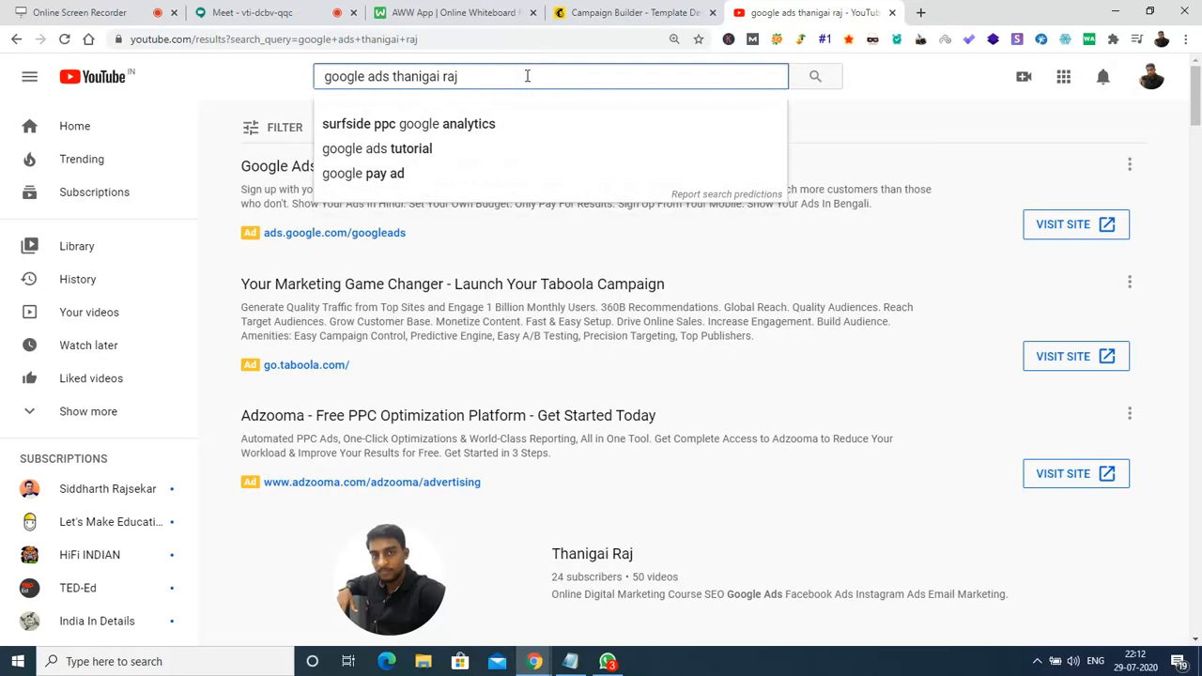
pyautogui.write('in 30 mins')
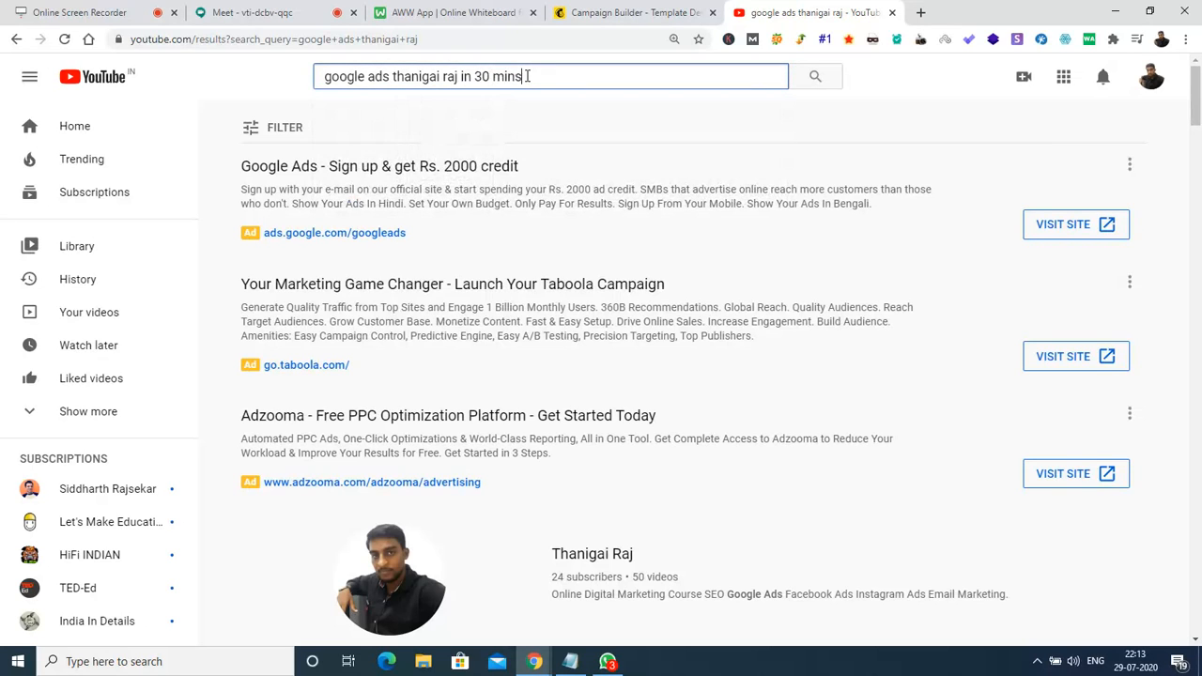
pyautogui.press('Return')
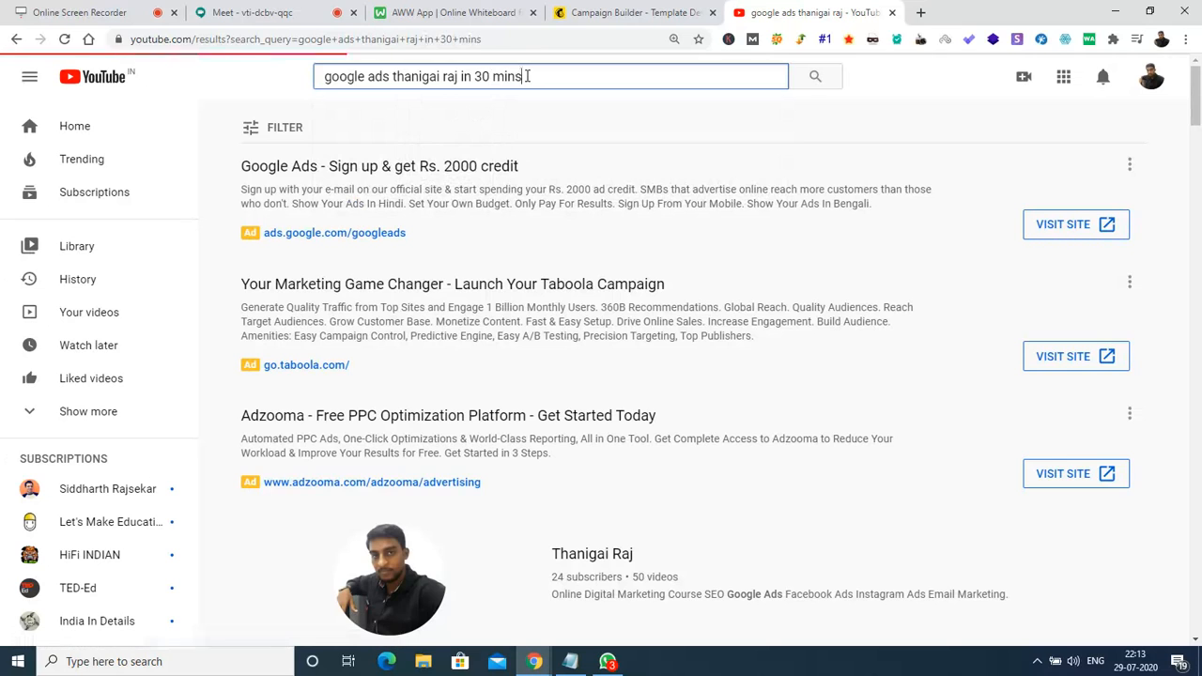
# Open 'How to setup a Google search ad in 30 mins?' and copy its short share link.
pyautogui.moveTo(1197, 101); pyautogui.dragTo(1197, 137)
pyautogui.moveTo(391, 187)
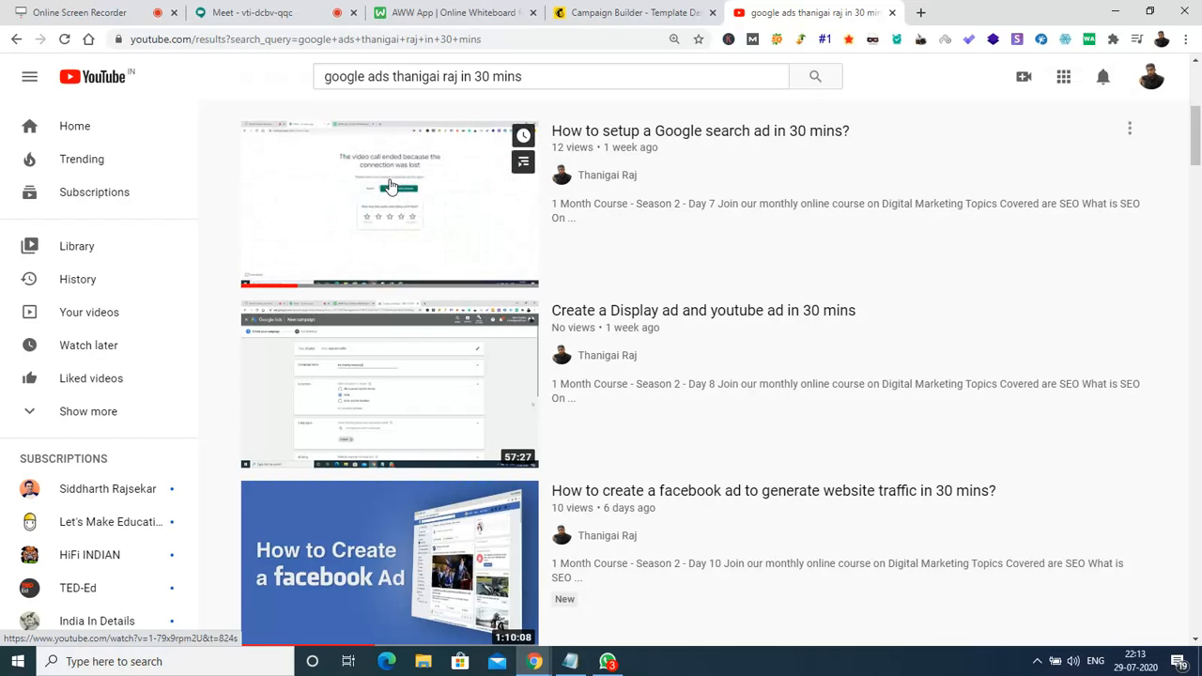
pyautogui.click(391, 187)
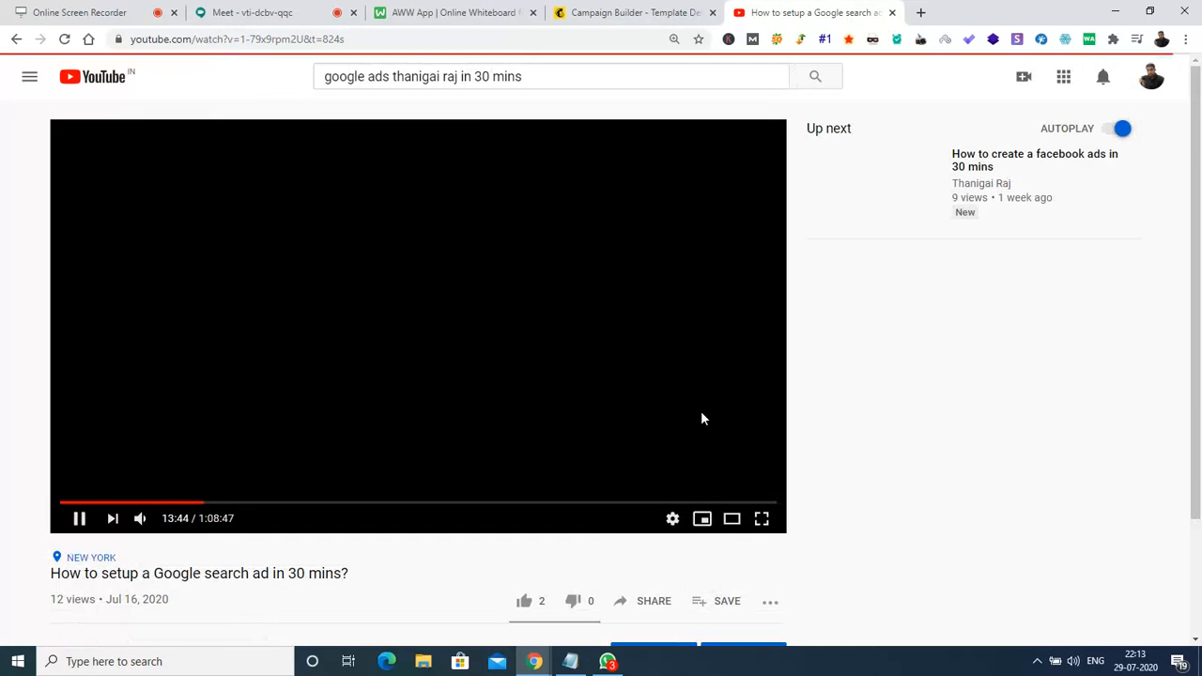
pyautogui.scroll(-2, 394, 333)
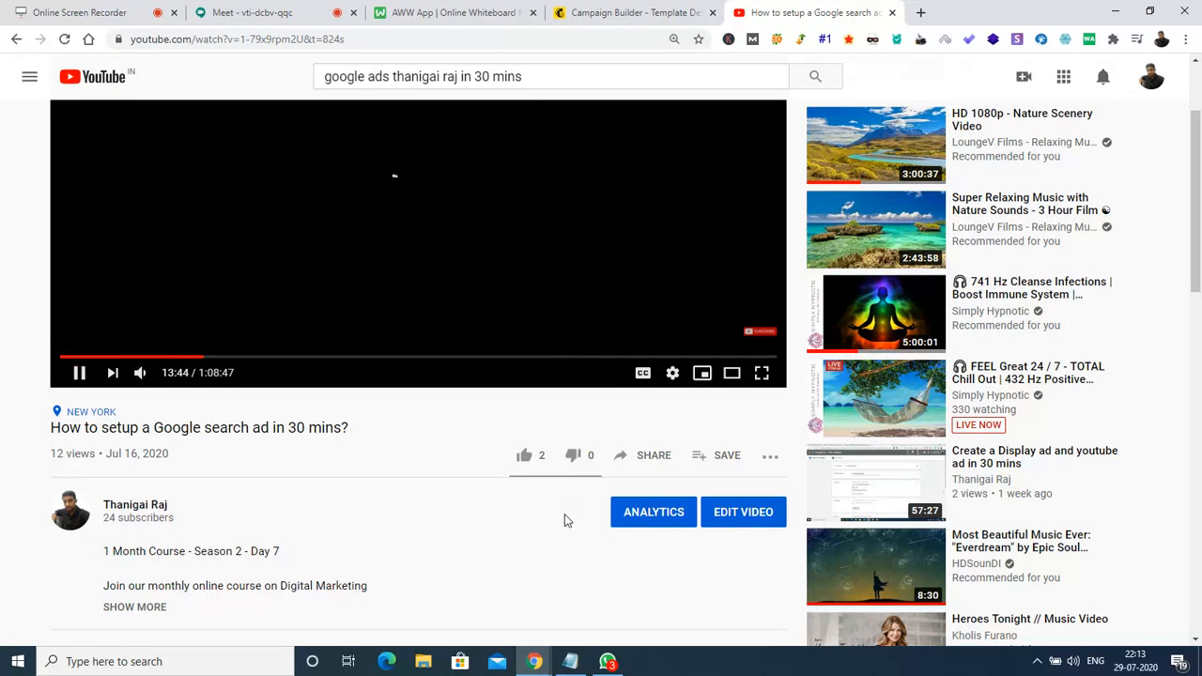
pyautogui.click(654, 455)
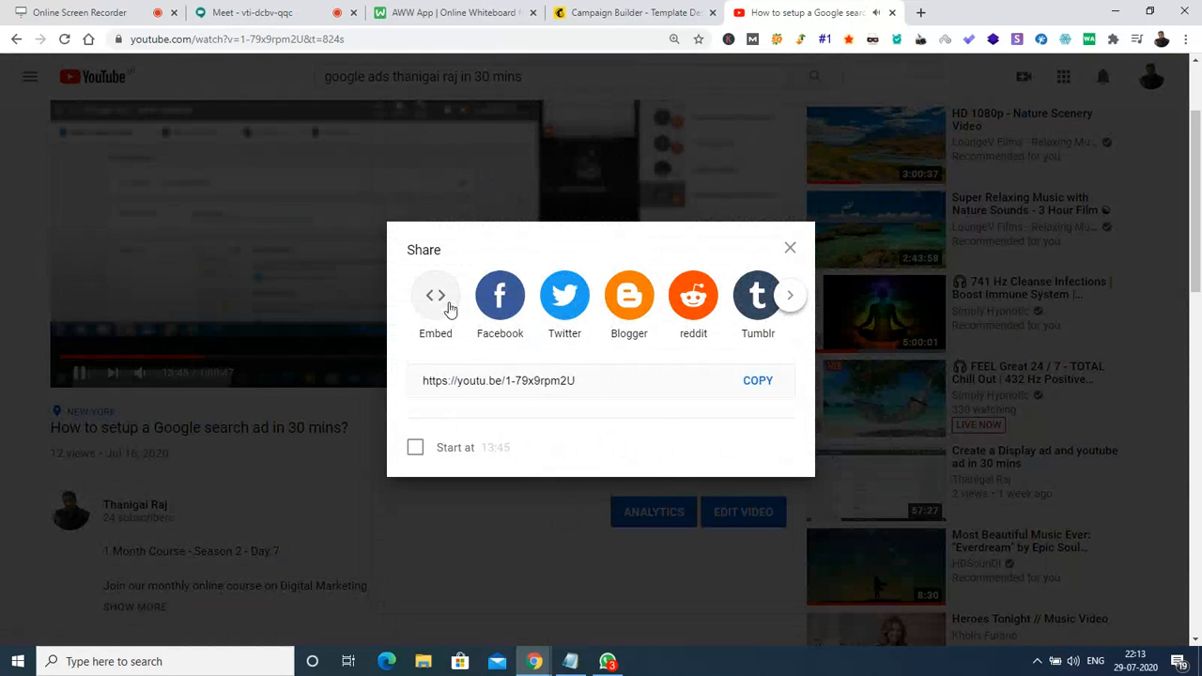
pyautogui.click(790, 248)
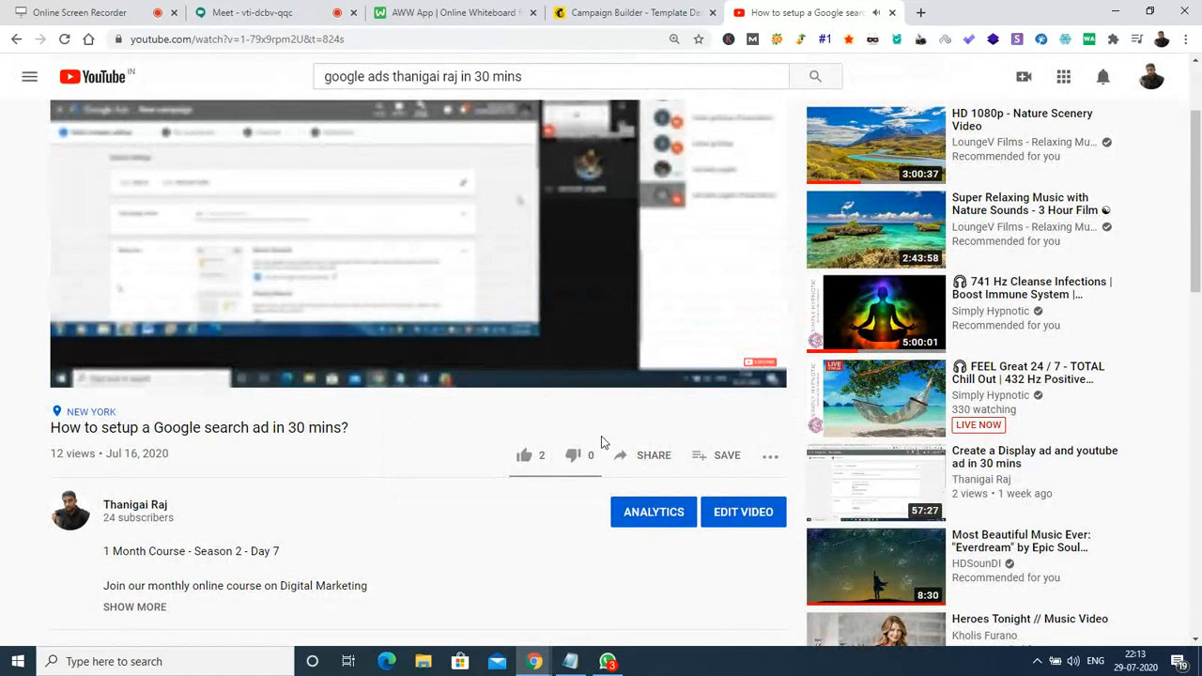
pyautogui.click(648, 458)
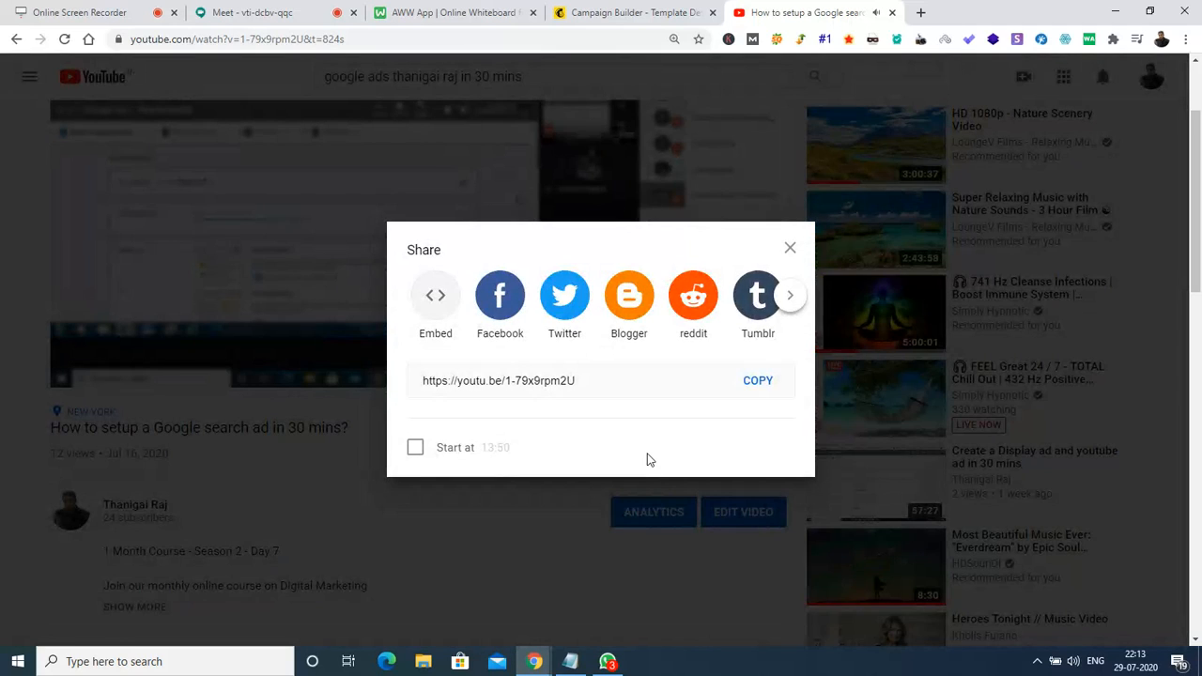
pyautogui.click(756, 385)
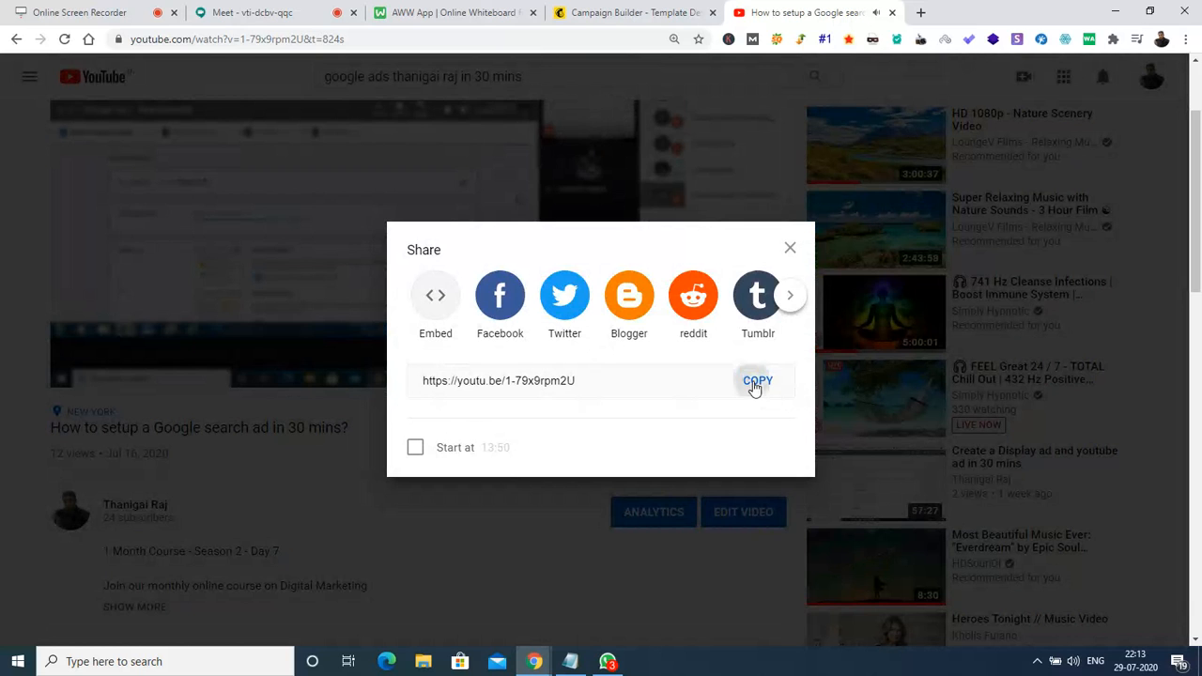
pyautogui.click(790, 248)
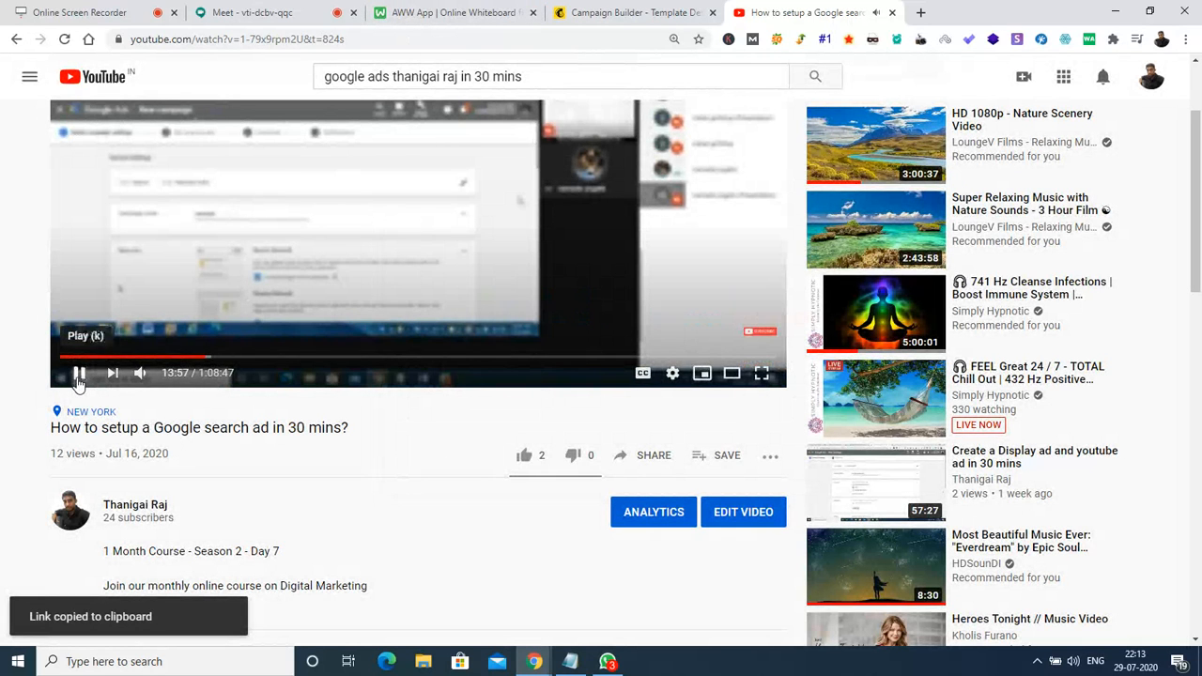
# Paste the YouTube youtu.be short link into the video block's Video URL to show its thumbnail.
pyautogui.click(279, 14)
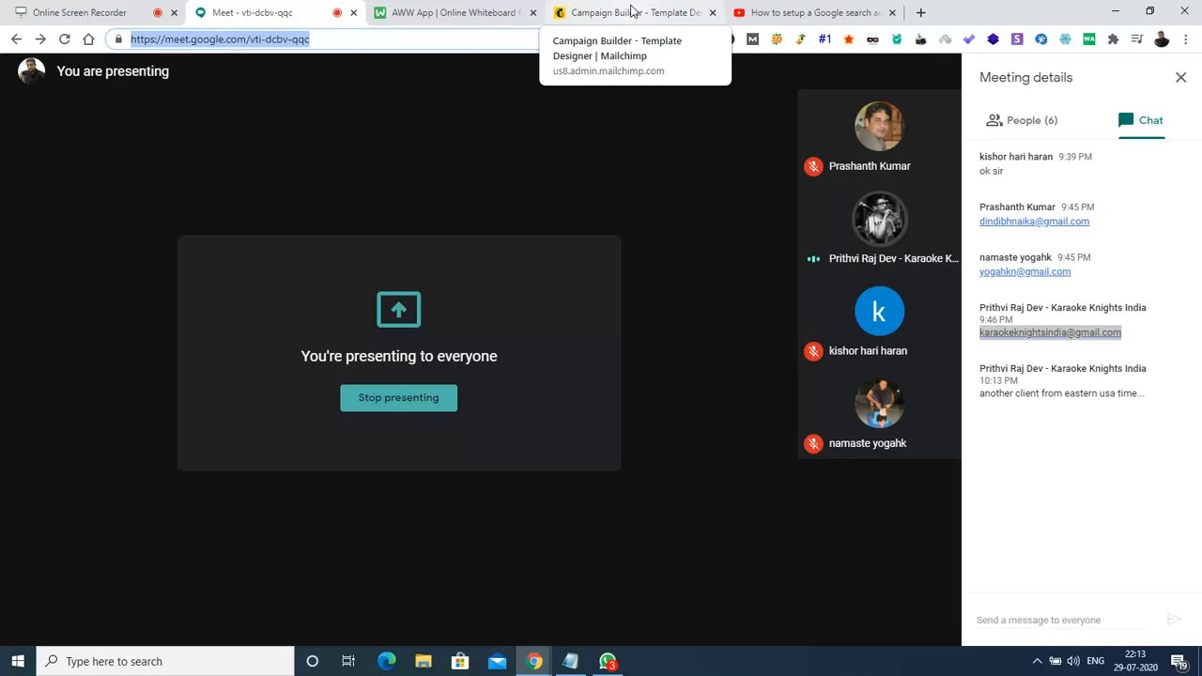
pyautogui.click(630, 12)
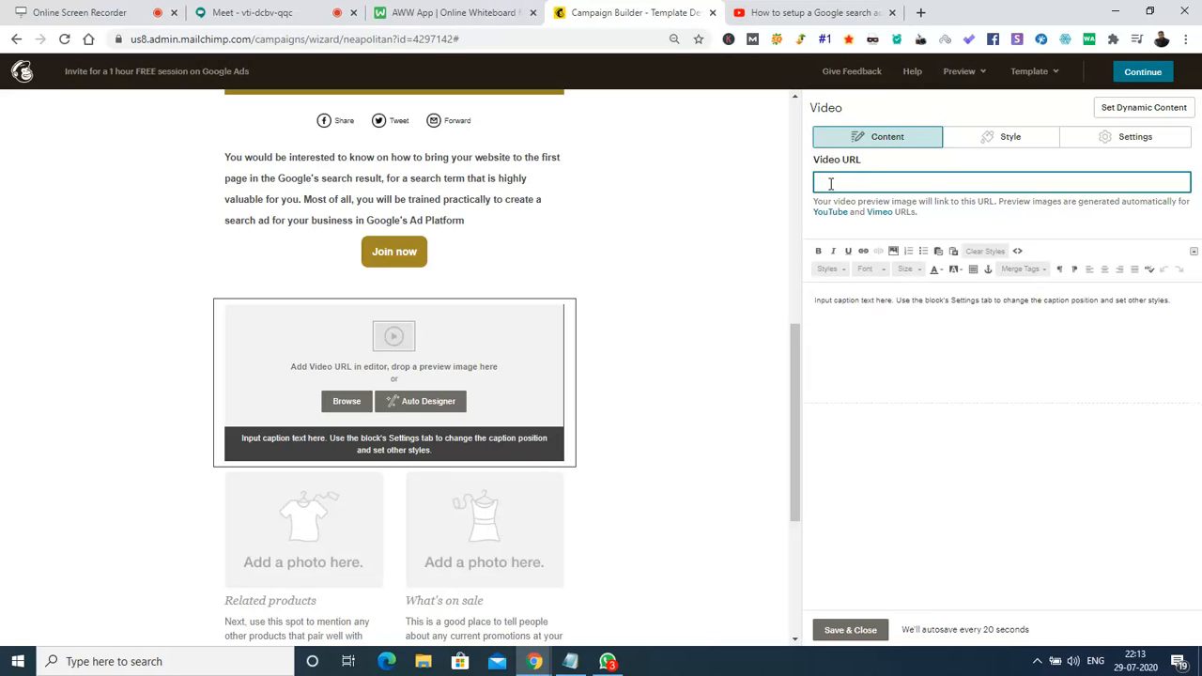
pyautogui.hotkey('ctrl', 'v')
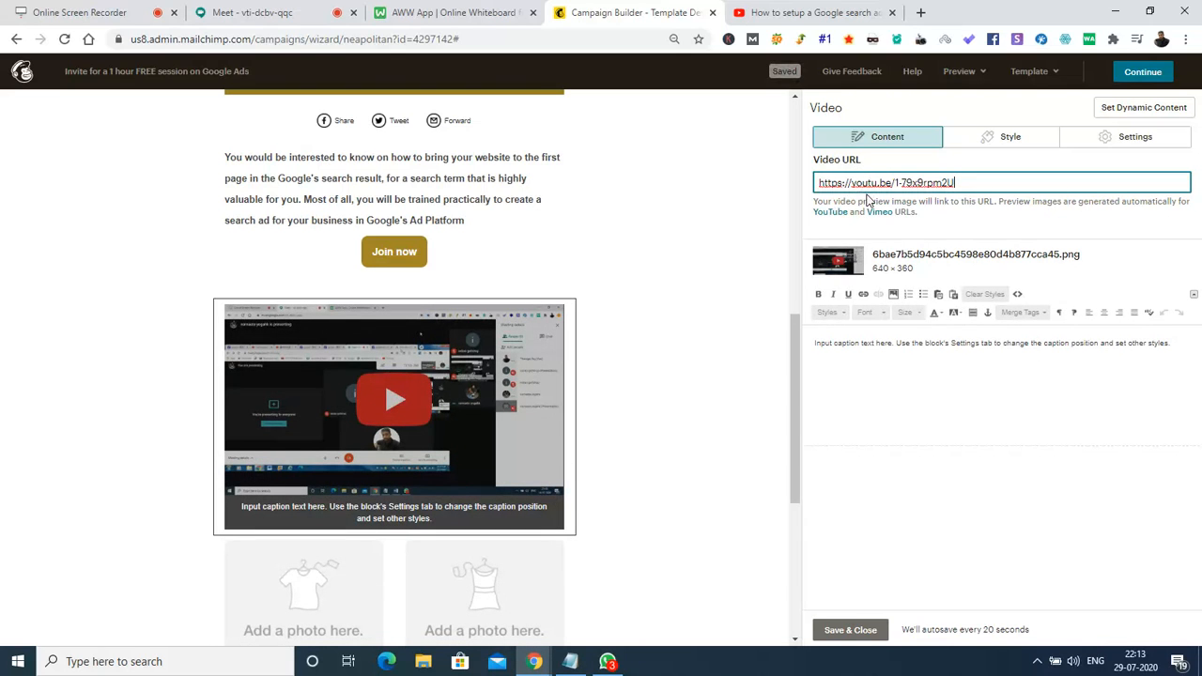
pyautogui.click(386, 524)
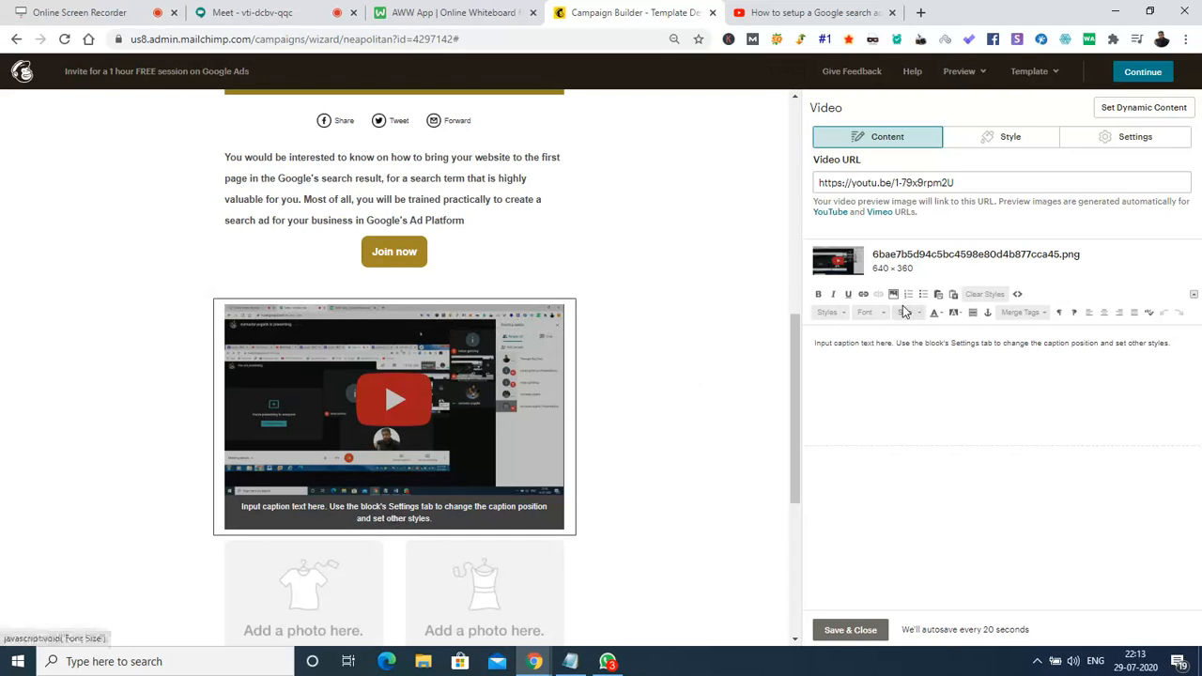
# Open the video block's settings and set the caption position to Top.
pyautogui.click(987, 144)
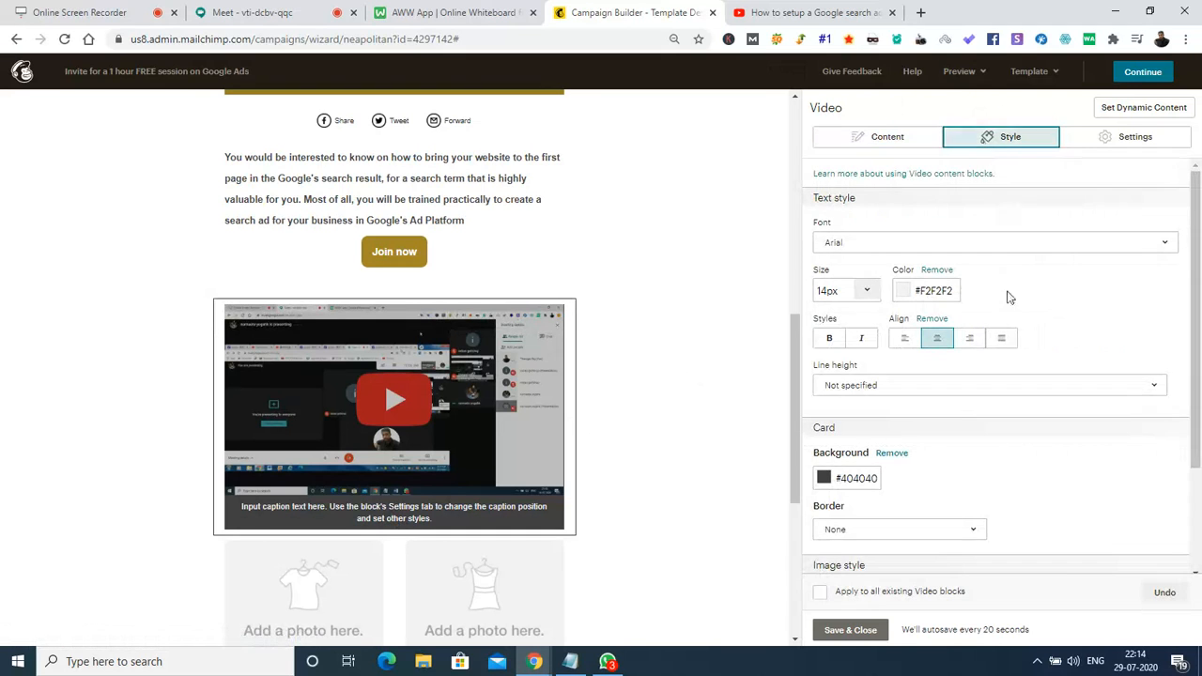
pyautogui.scroll(-2, 1199, 230)
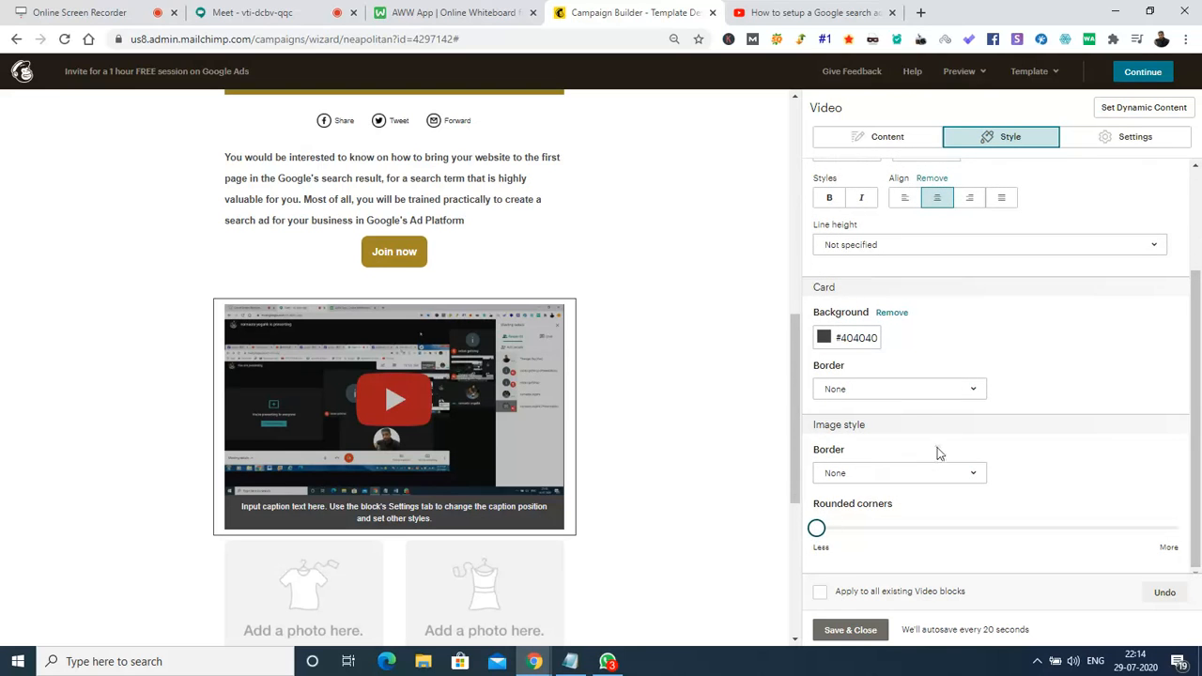
pyautogui.click(1137, 137)
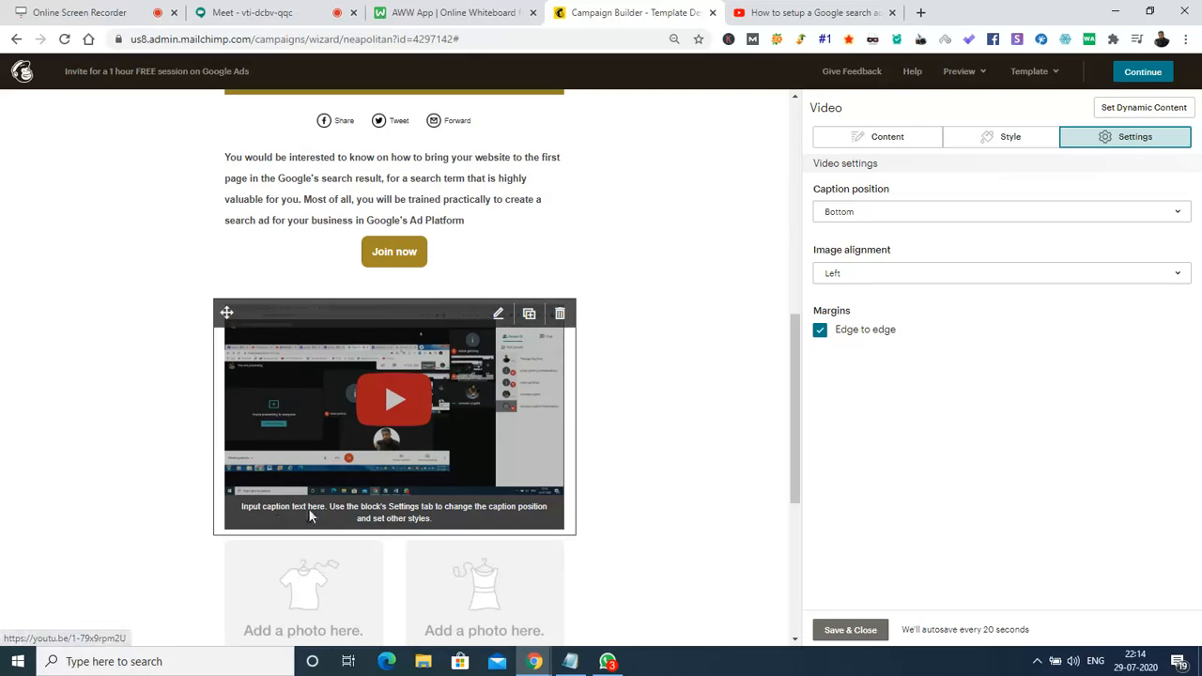
pyautogui.click(866, 221)
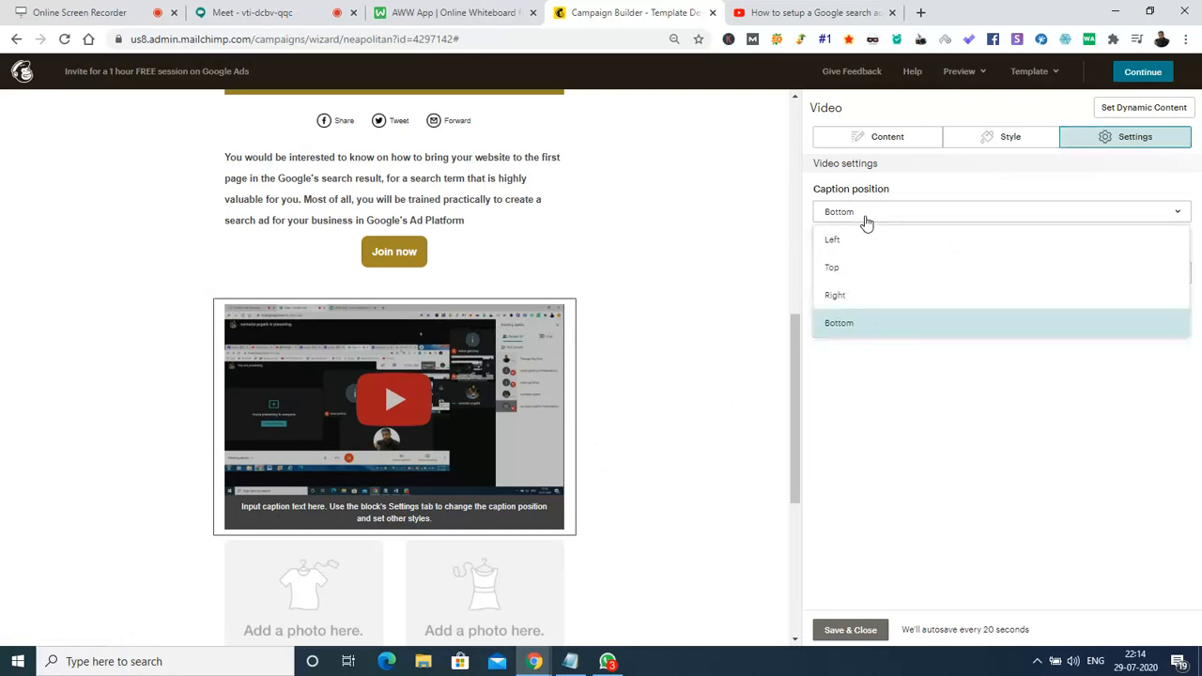
pyautogui.click(834, 269)
# Try Left and Right caption positions, settle back on Top, and return to Google Meet.
pyautogui.click(969, 210)
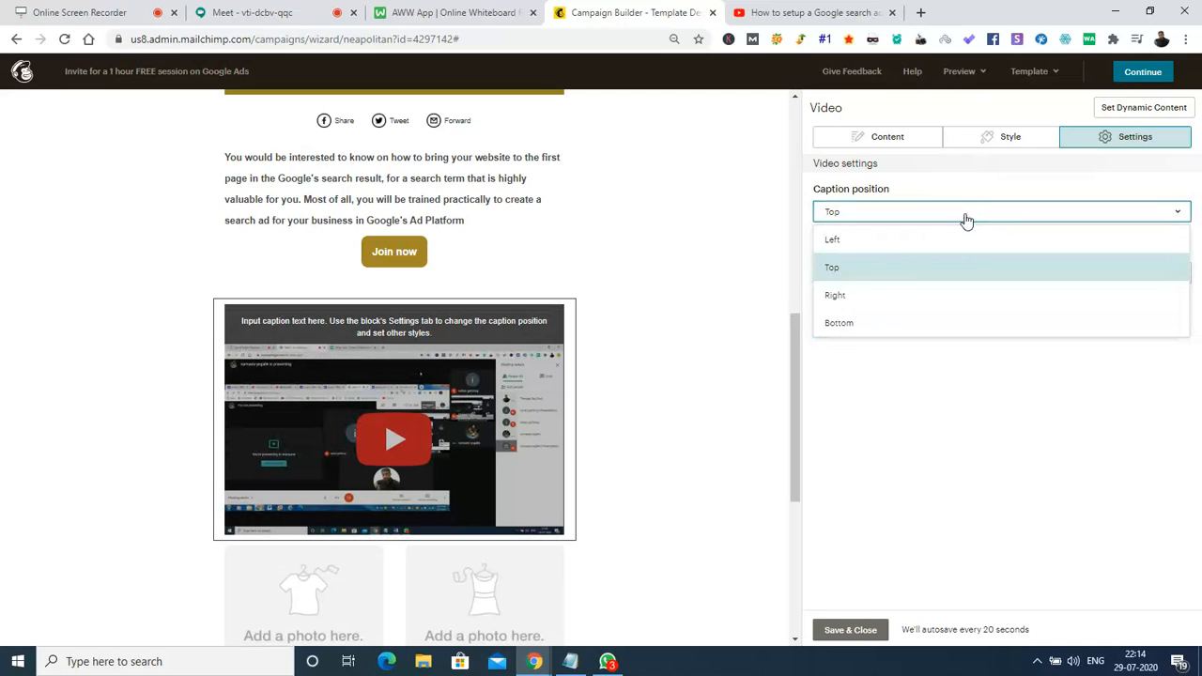
pyautogui.click(846, 241)
pyautogui.click(877, 215)
pyautogui.click(892, 293)
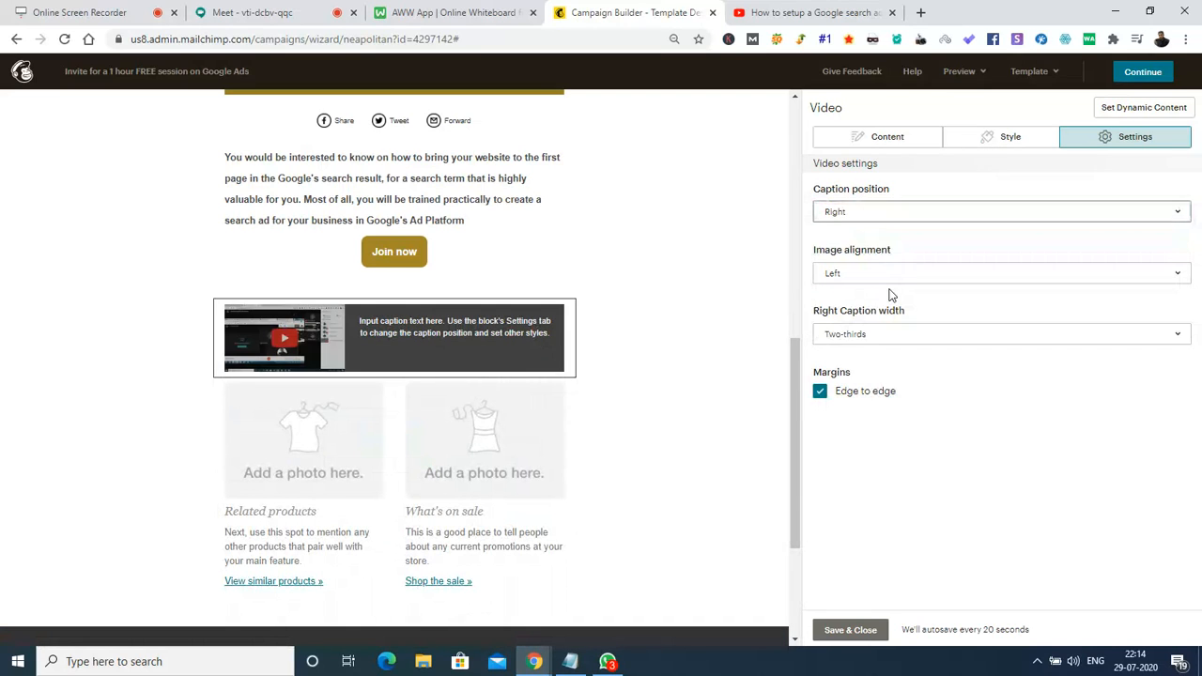
pyautogui.click(897, 215)
pyautogui.click(853, 268)
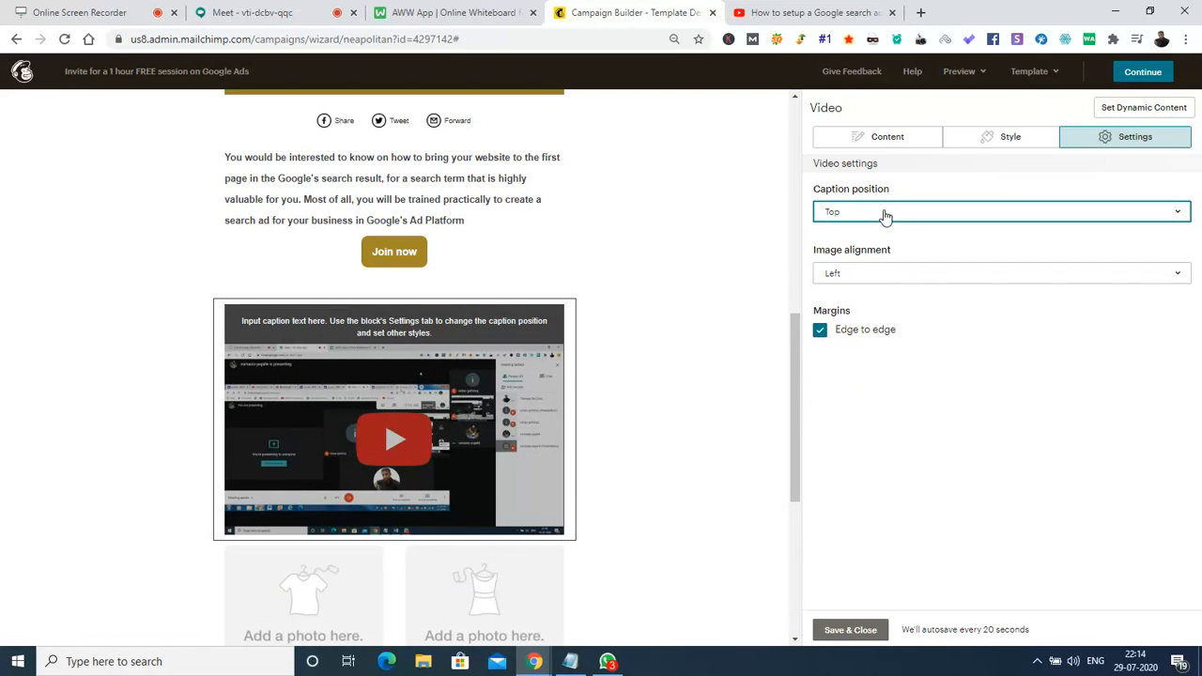
pyautogui.click(863, 136)
pyautogui.click(263, 10)
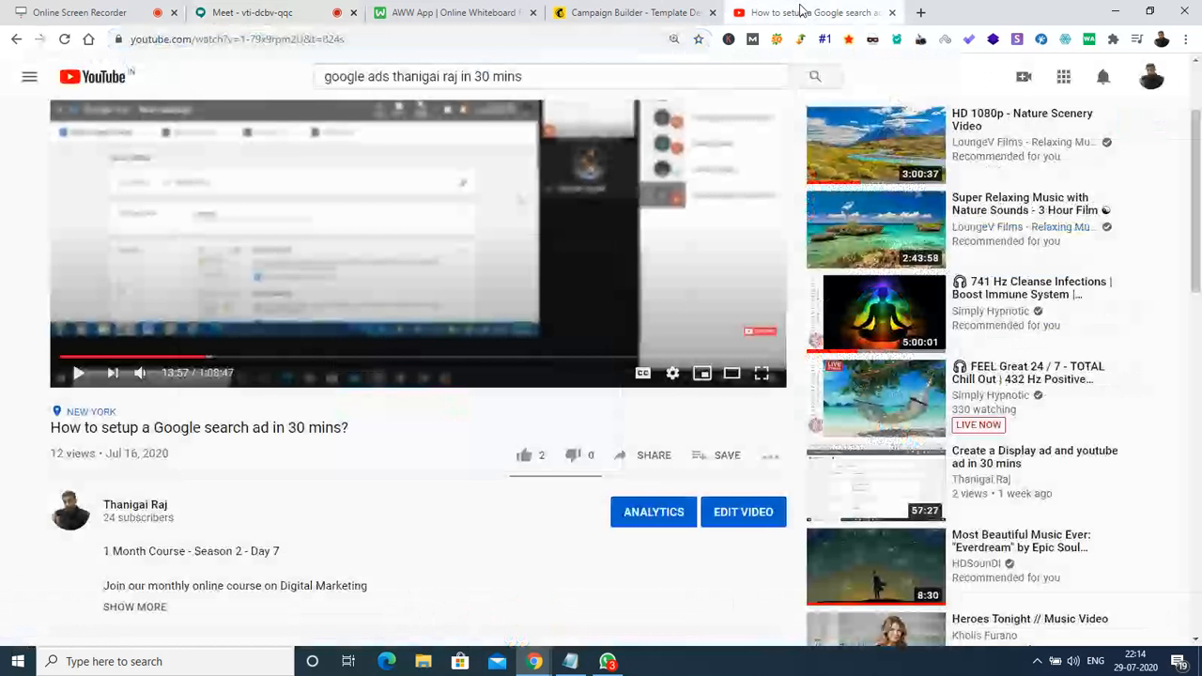
# Cycle through the YouTube, whiteboard and Meet tabs, ending on the Mailchimp campaign builder.
pyautogui.click(799, 11)
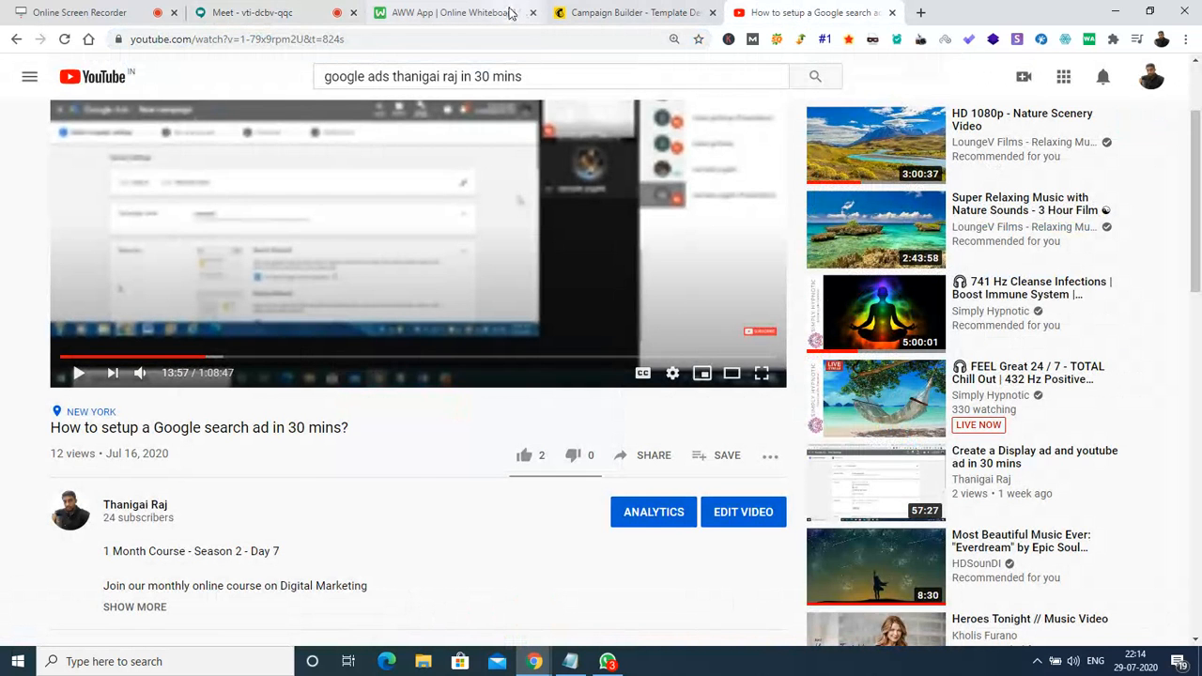
pyautogui.click(277, 13)
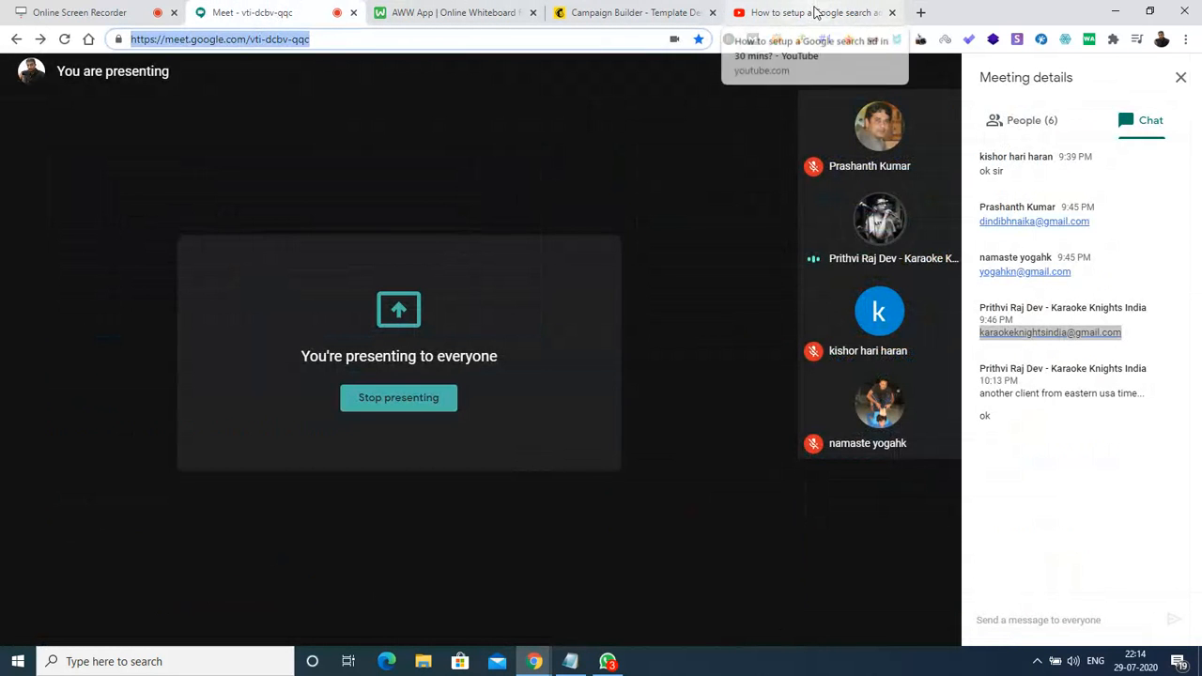
pyautogui.click(853, 14)
pyautogui.click(475, 10)
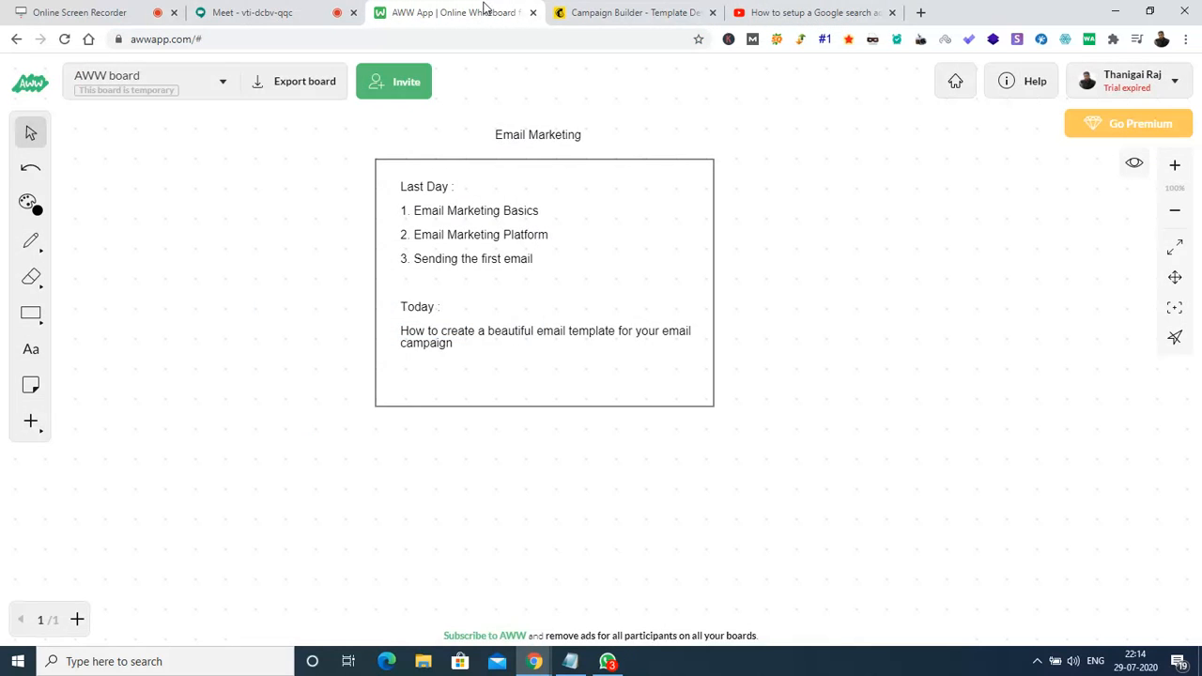
pyautogui.click(601, 13)
pyautogui.click(282, 12)
pyautogui.click(649, 12)
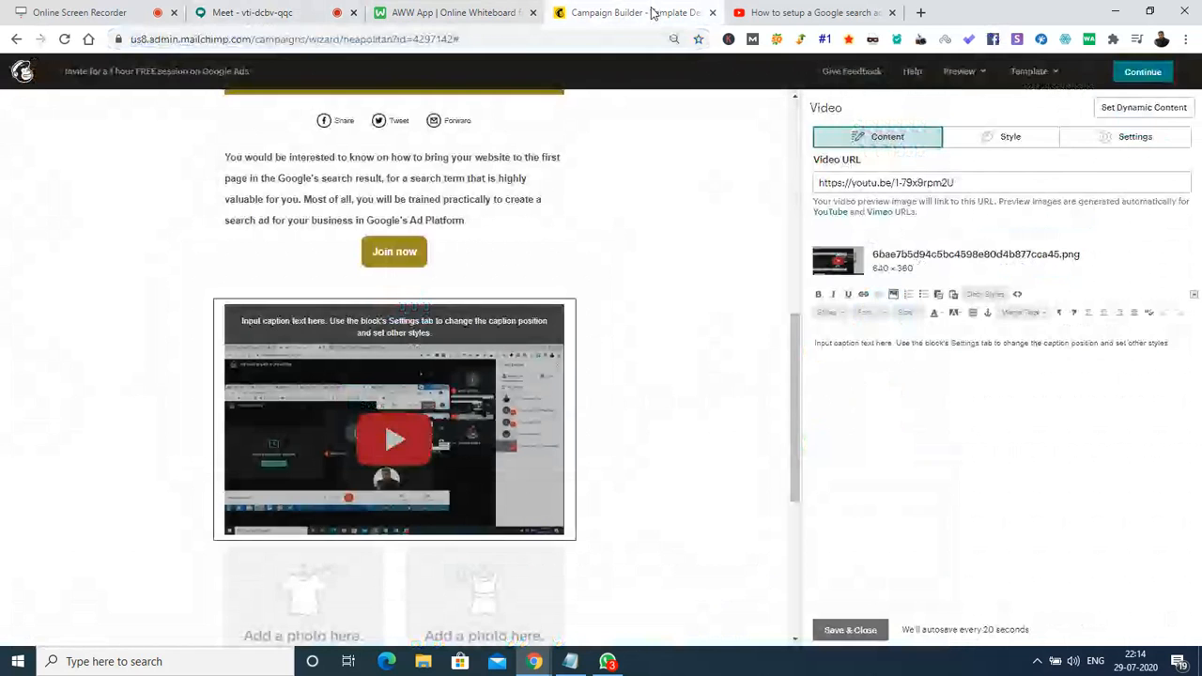
# Replace the video caption with 'Do you like our previous session ?' at font size 24.
pyautogui.tripleClick(836, 349)
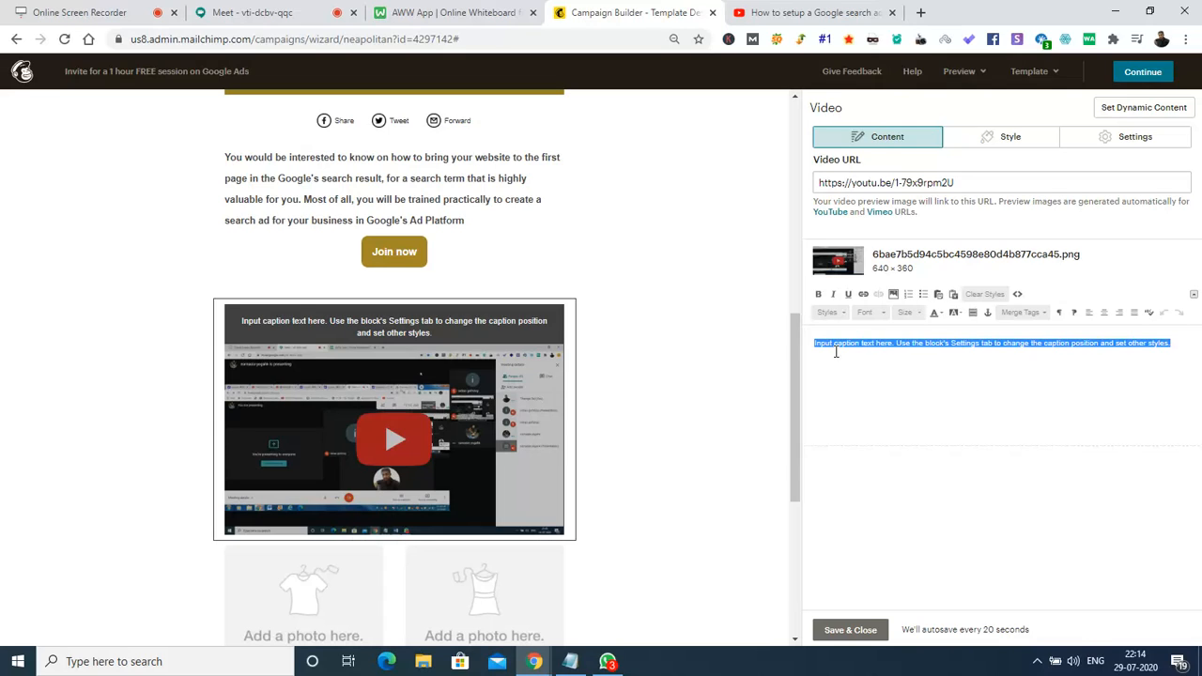
pyautogui.write('Do')
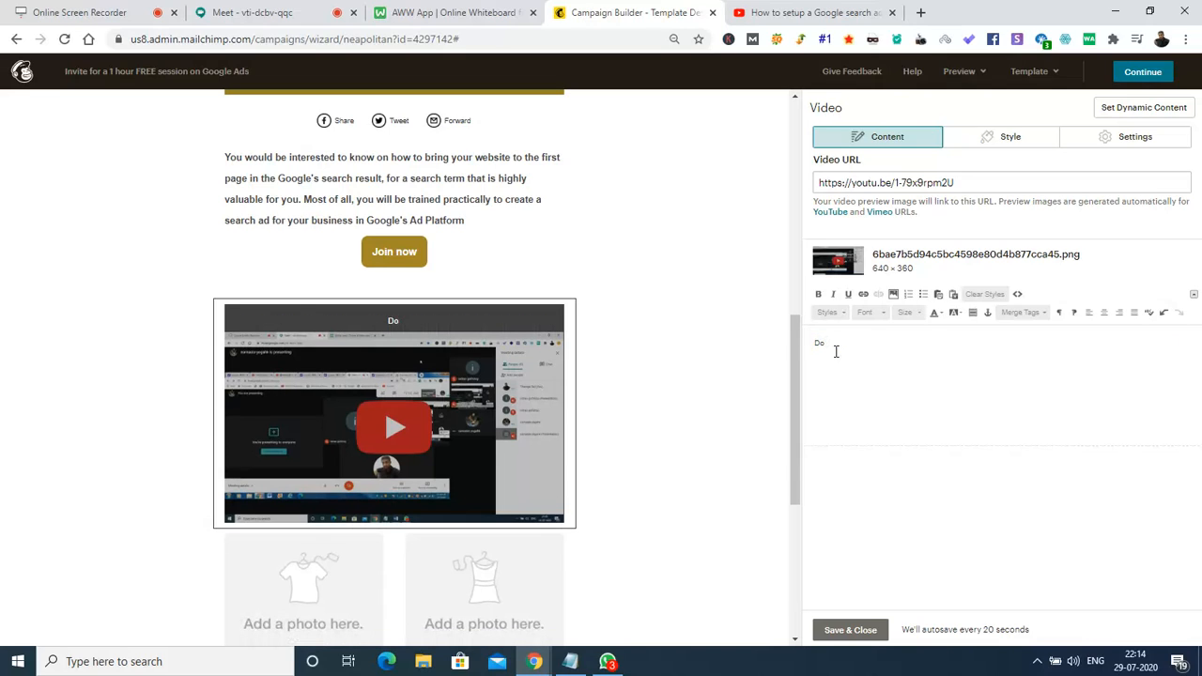
pyautogui.write(' you like our previous session ?')
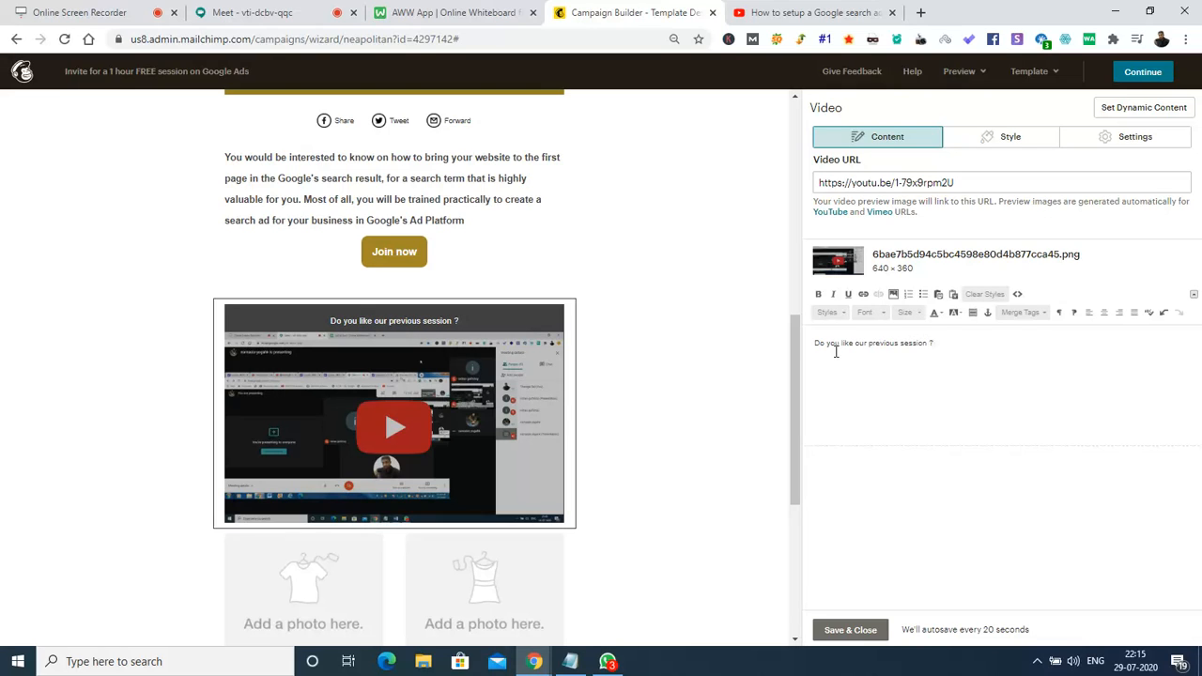
pyautogui.hotkey('ctrl', 'a')
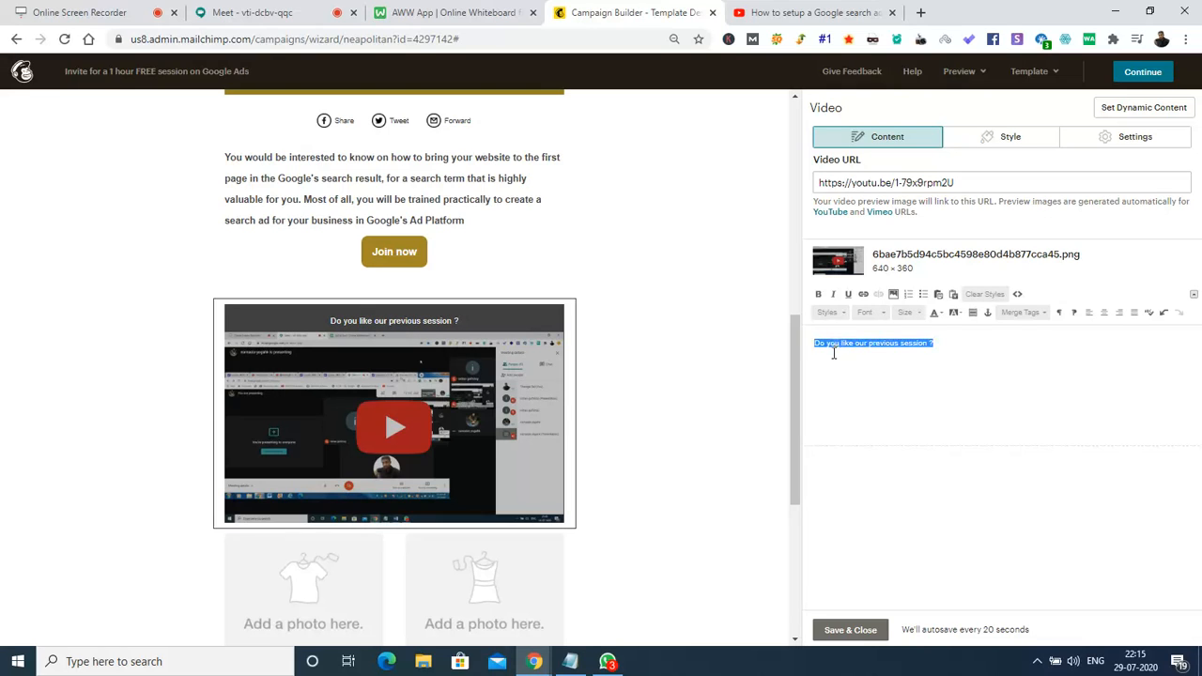
pyautogui.click(916, 320)
pyautogui.click(908, 399)
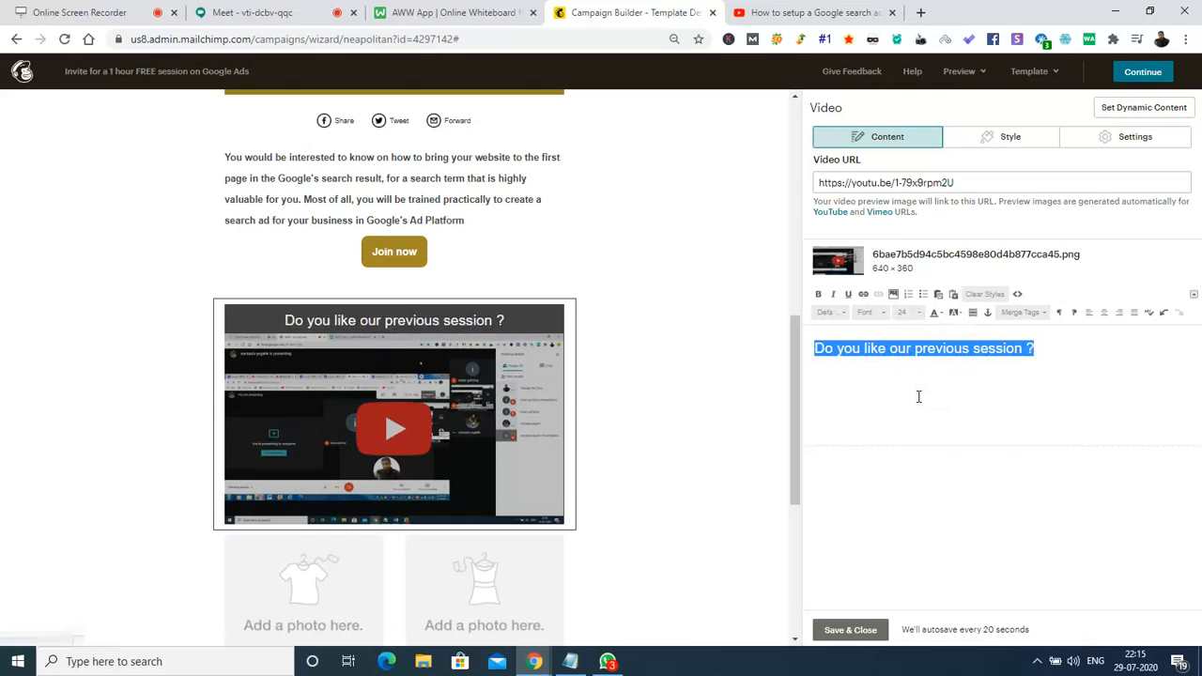
pyautogui.click(719, 339)
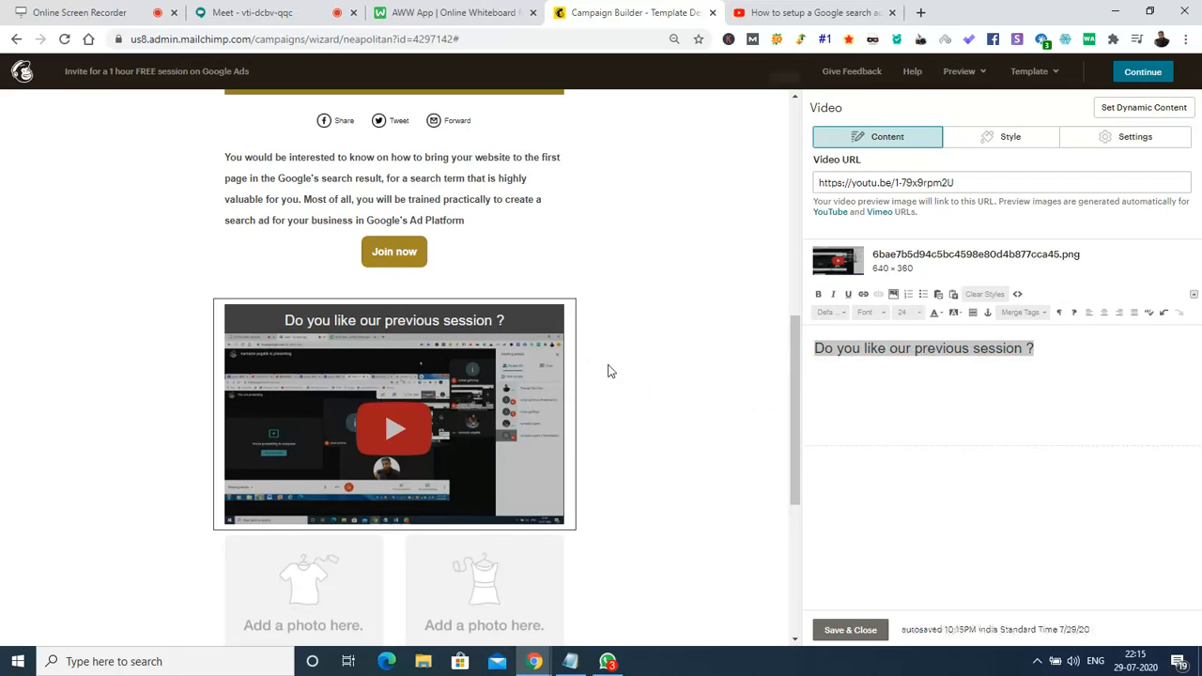
# Delete the two-column product block under the video and Save & Close the Video panel.
pyautogui.scroll(-3, 796, 407)
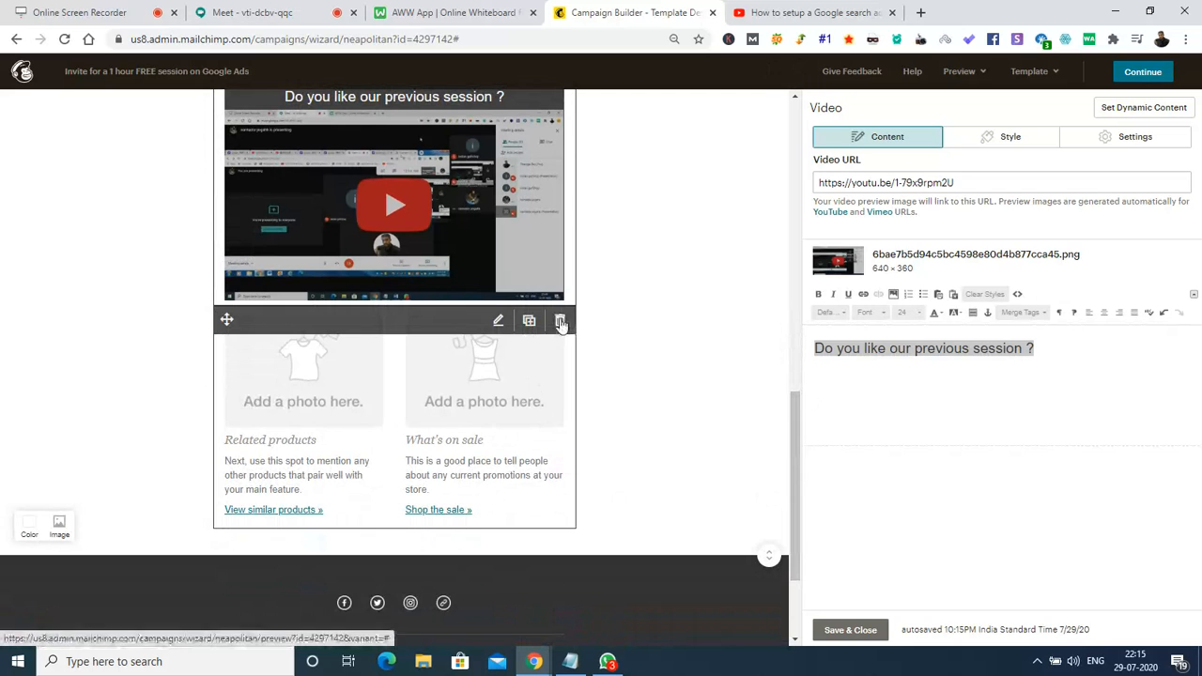
pyautogui.click(560, 320)
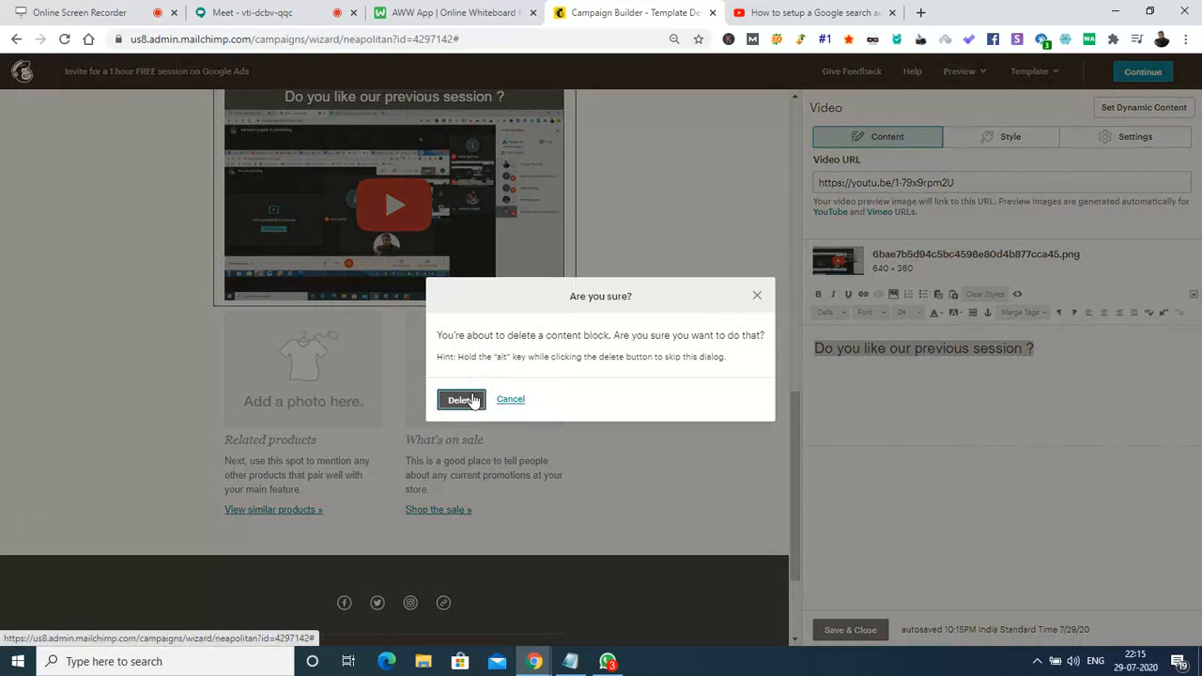
pyautogui.click(467, 400)
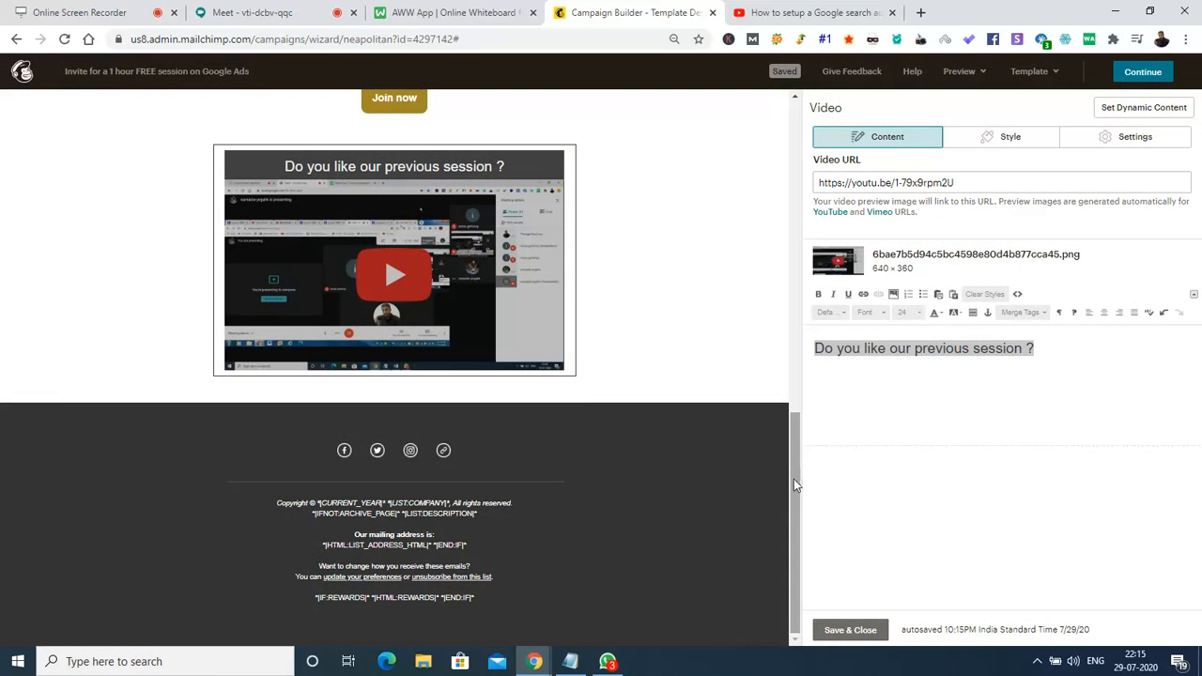
pyautogui.moveTo(380, 447)
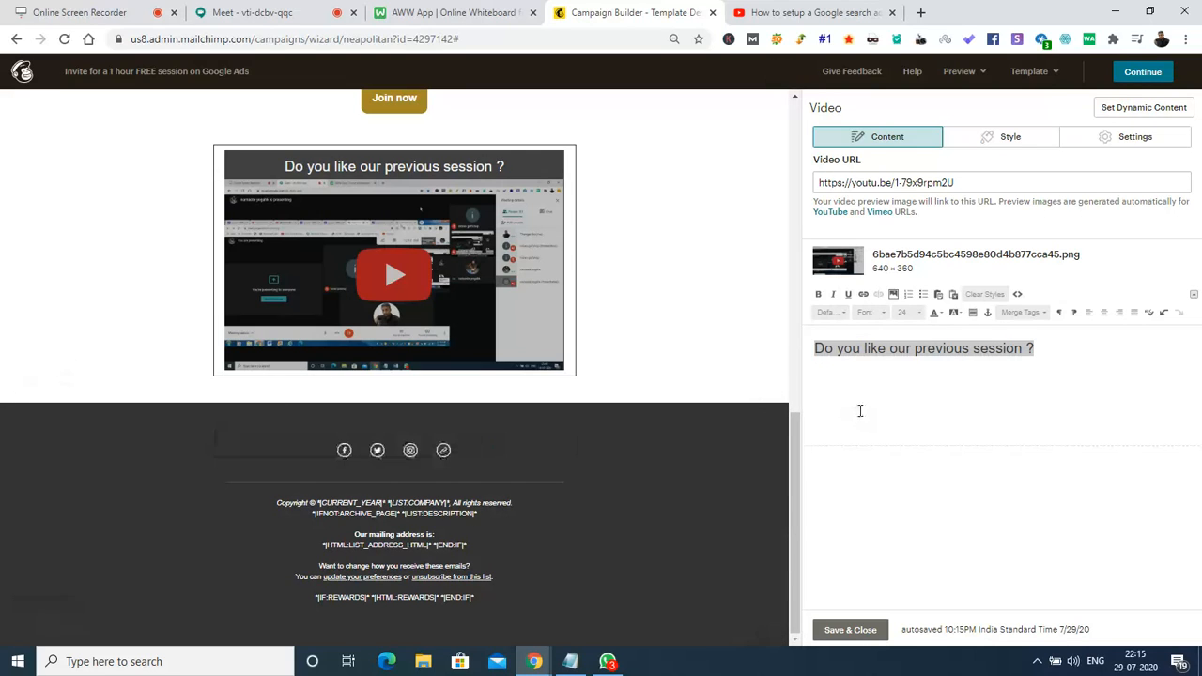
pyautogui.click(850, 630)
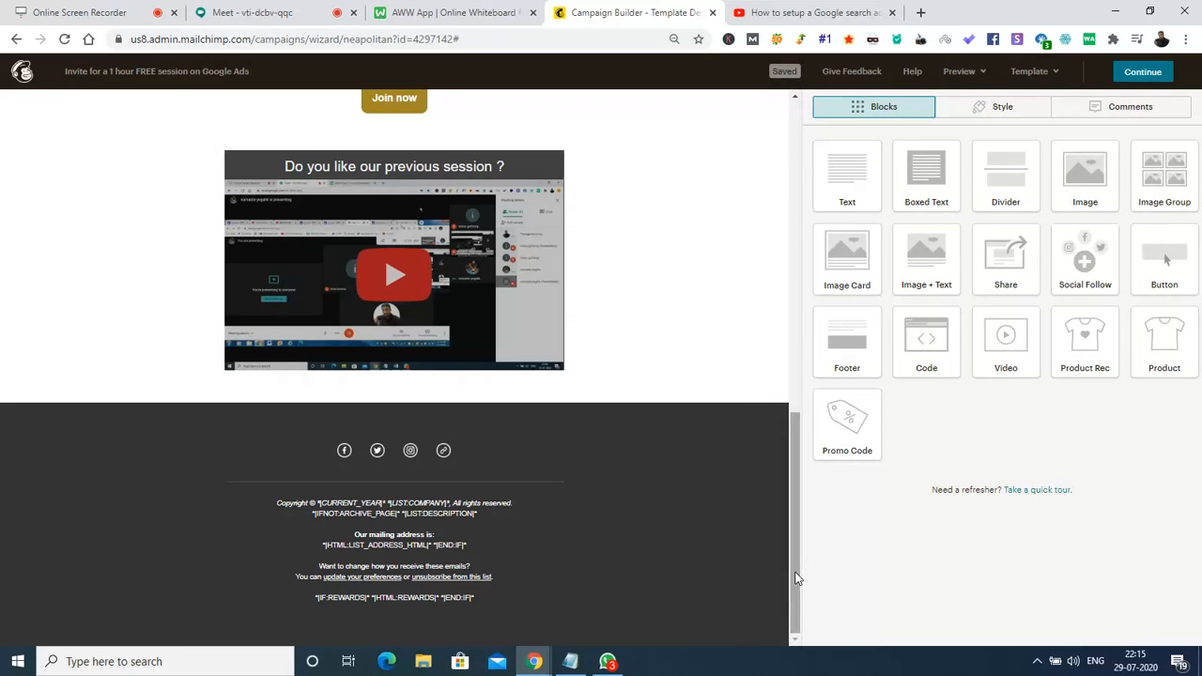
pyautogui.moveTo(797, 567); pyautogui.dragTo(797, 205)
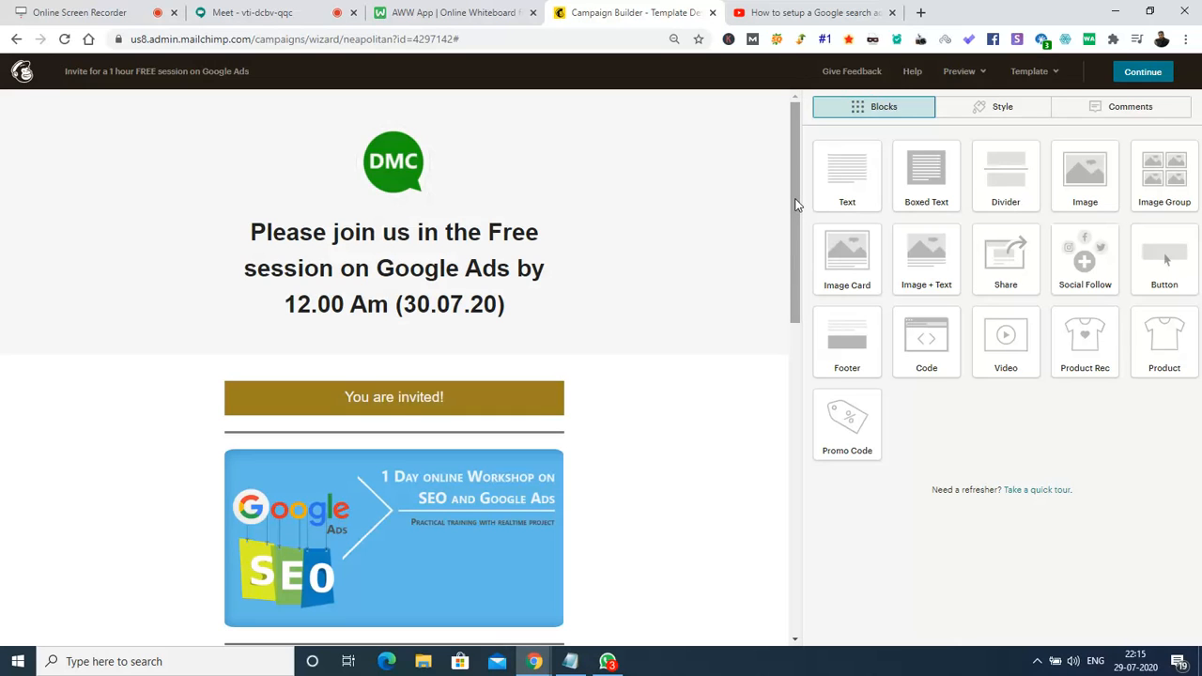
pyautogui.moveTo(796, 186)
pyautogui.mouseDown()
pyautogui.moveTo(802, 534)
pyautogui.moveTo(796, 171)
pyautogui.mouseUp()
pyautogui.moveTo(422, 200)
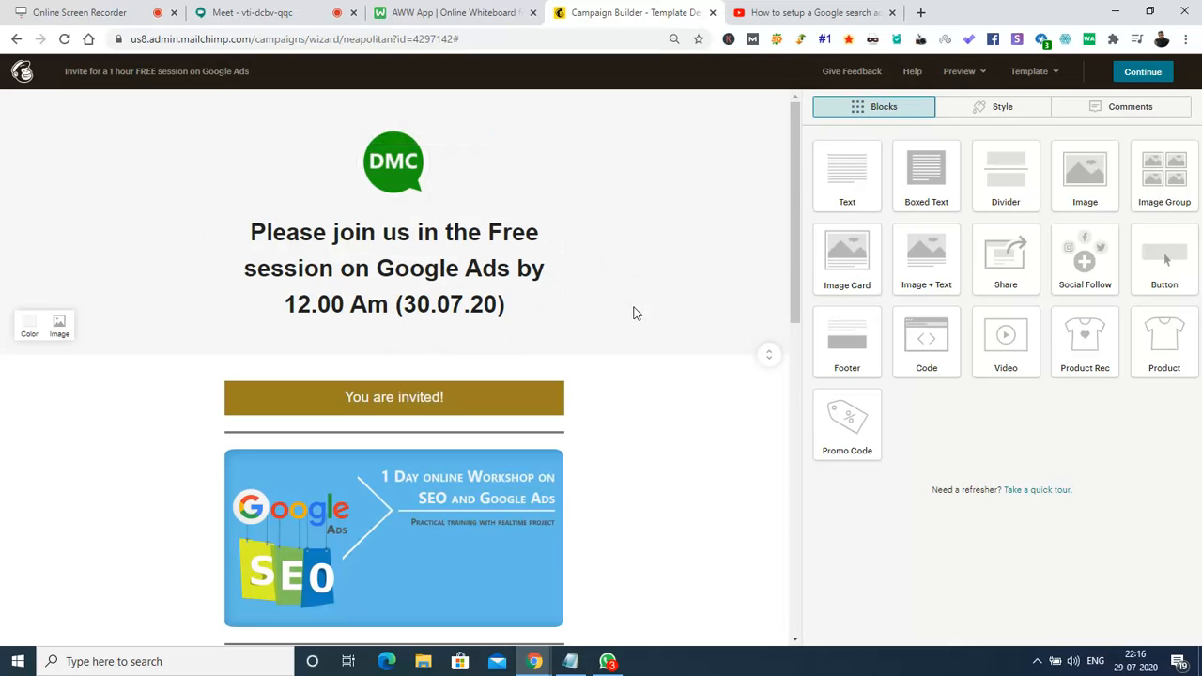
# Enter preview mode and check the email in the Desktop, Mobile and Inbox views, ending on Desktop.
pyautogui.click(970, 82)
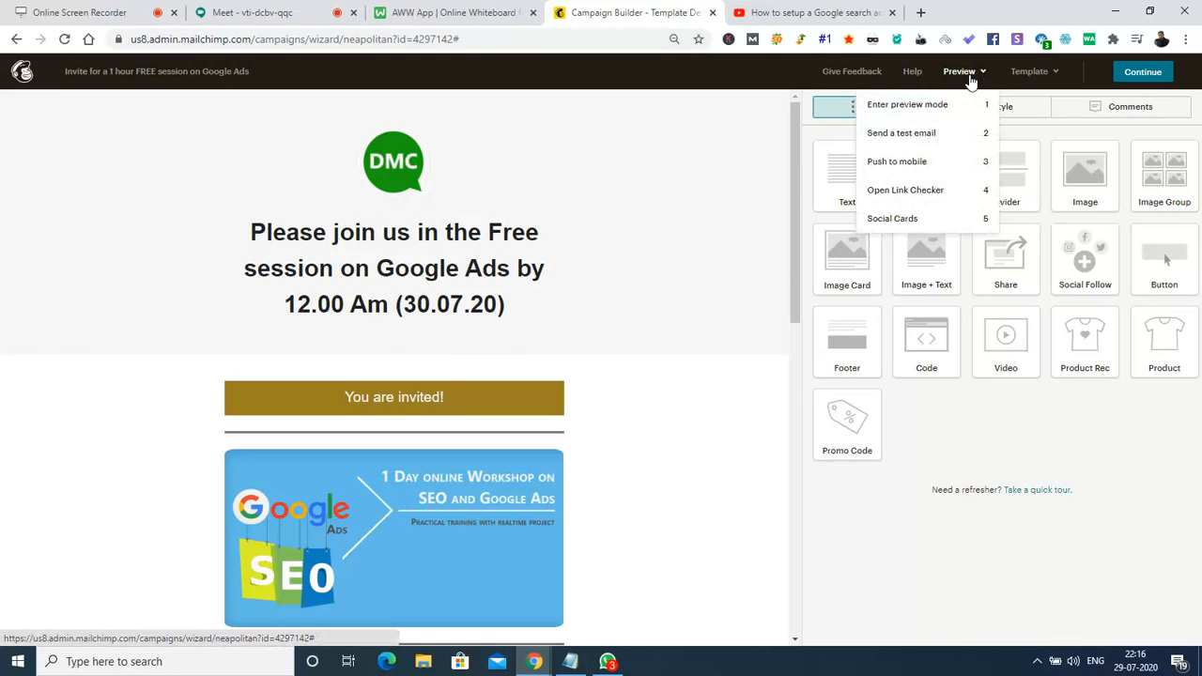
pyautogui.click(907, 111)
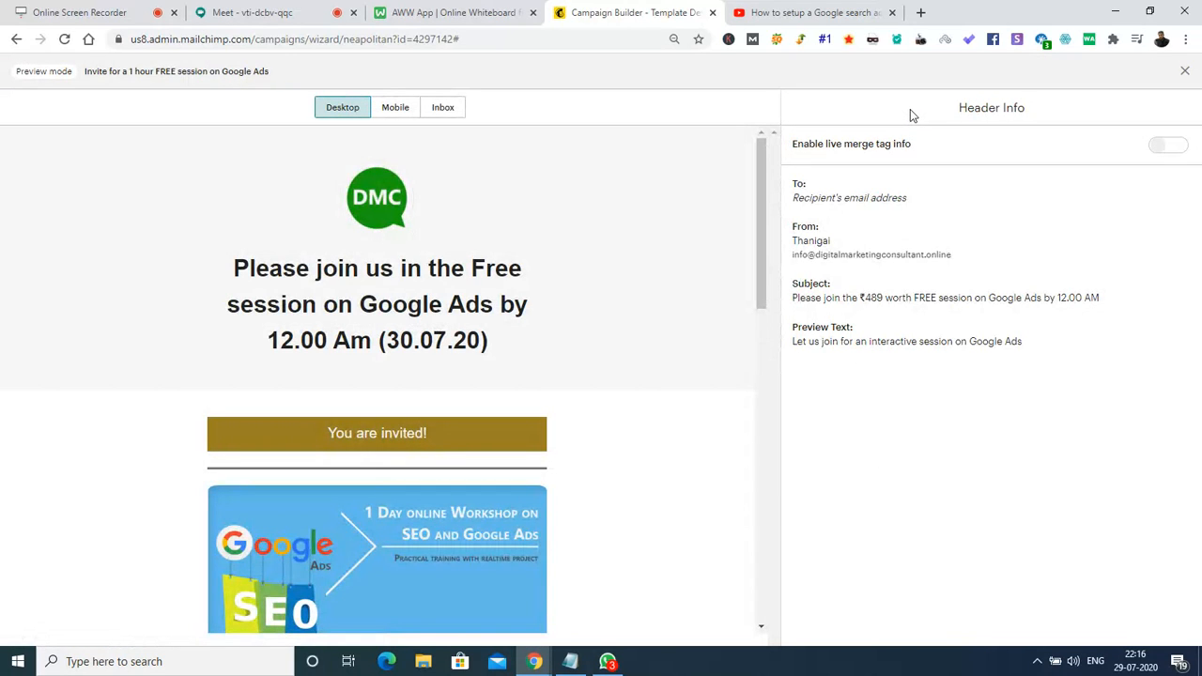
pyautogui.moveTo(764, 184); pyautogui.dragTo(798, 100)
pyautogui.click(384, 108)
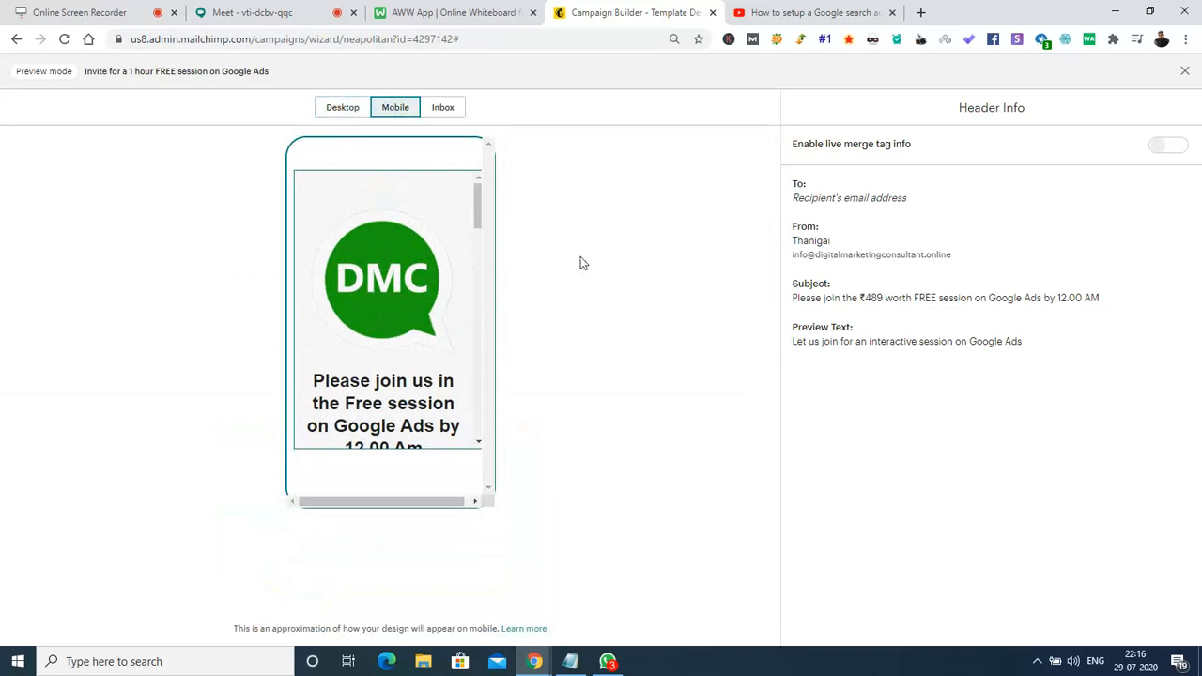
pyautogui.moveTo(478, 208); pyautogui.dragTo(481, 175)
pyautogui.click(445, 111)
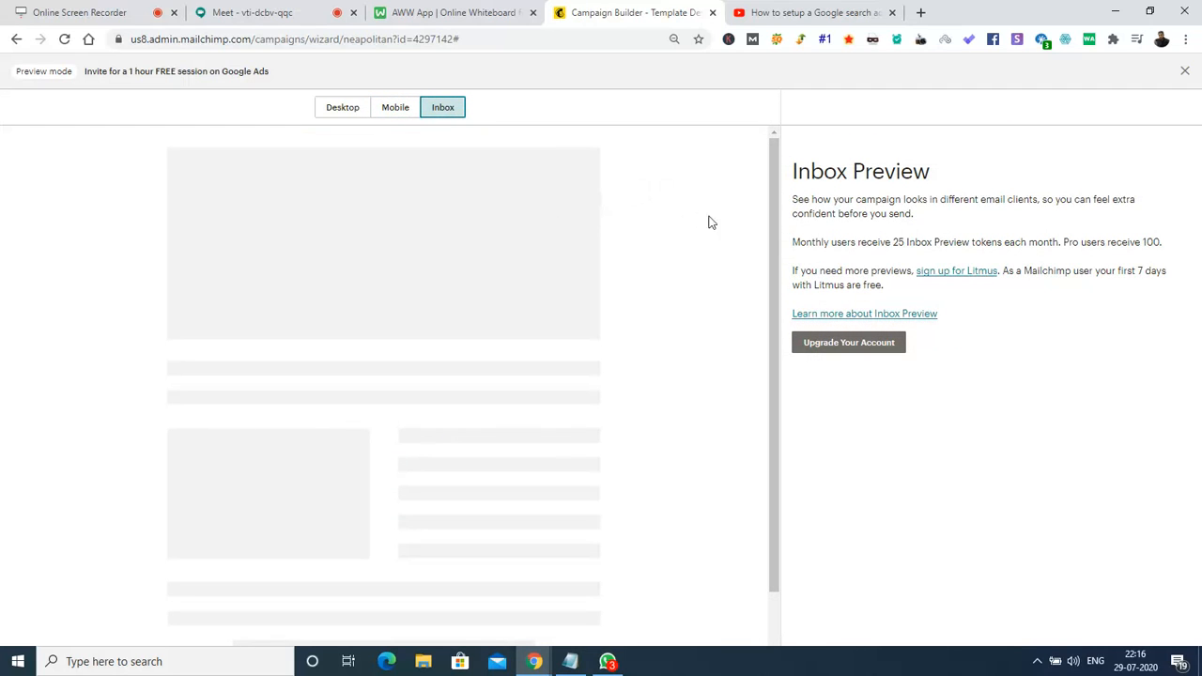
pyautogui.click(322, 112)
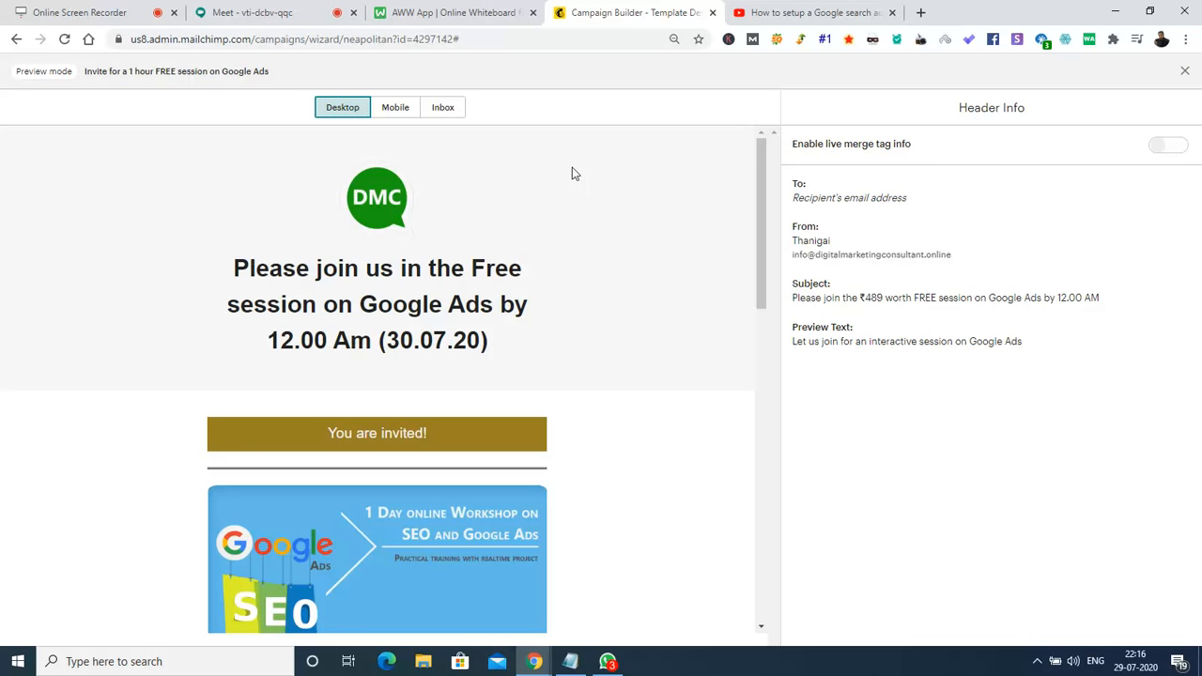
# Exit preview and open the Join now button's settings to confirm its Google Meet link.
pyautogui.click(1186, 70)
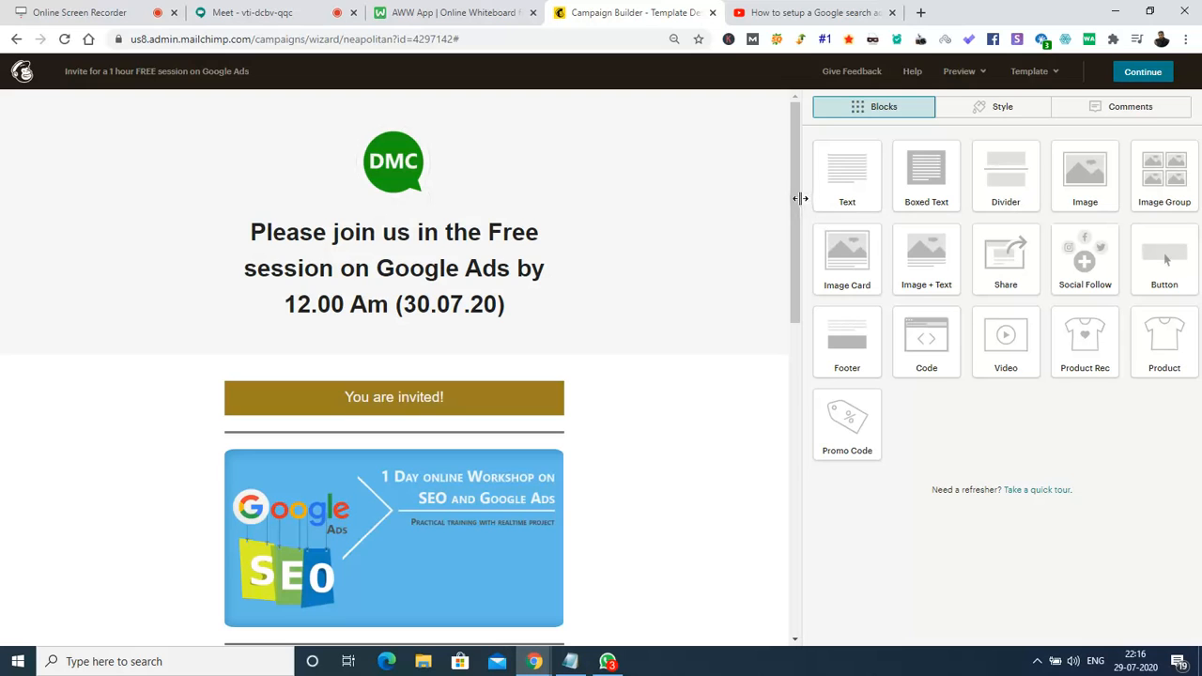
pyautogui.moveTo(797, 201); pyautogui.dragTo(792, 392)
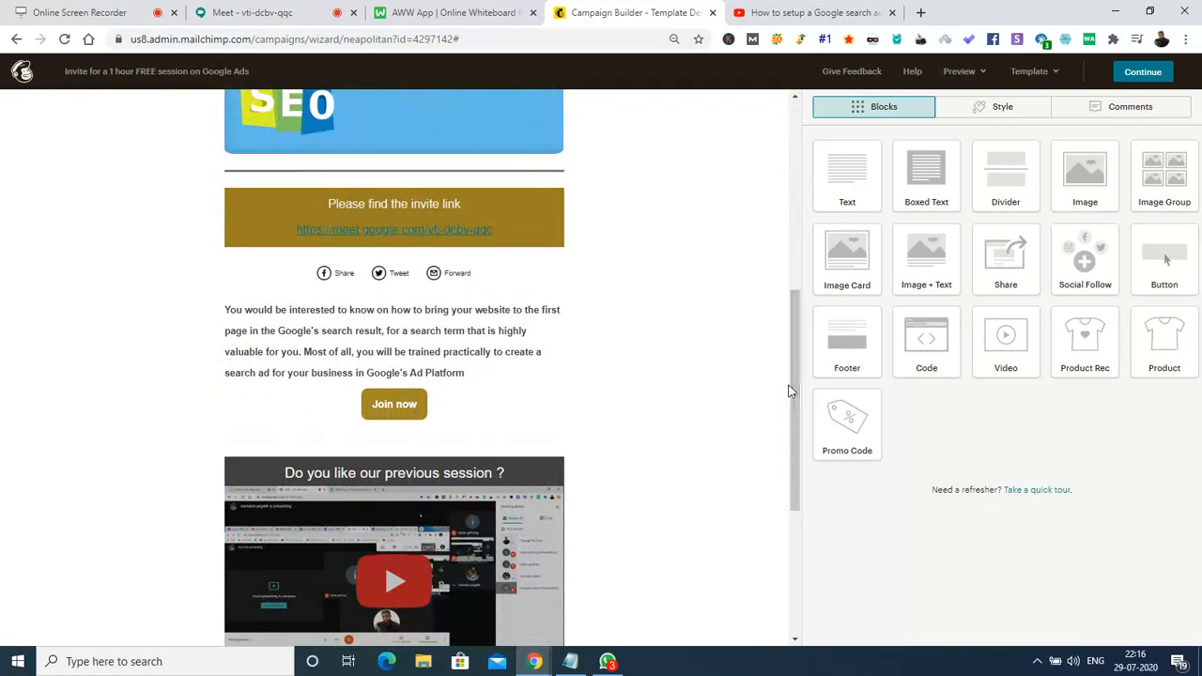
pyautogui.click(395, 401)
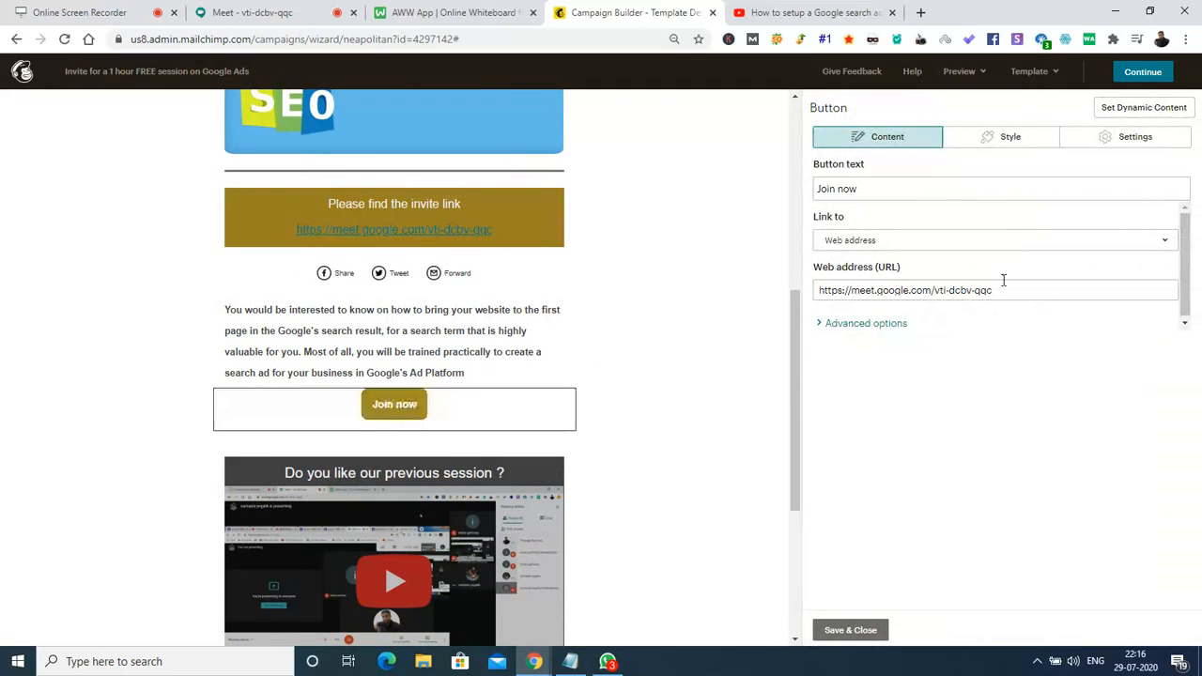
pyautogui.moveTo(794, 320); pyautogui.dragTo(792, 176)
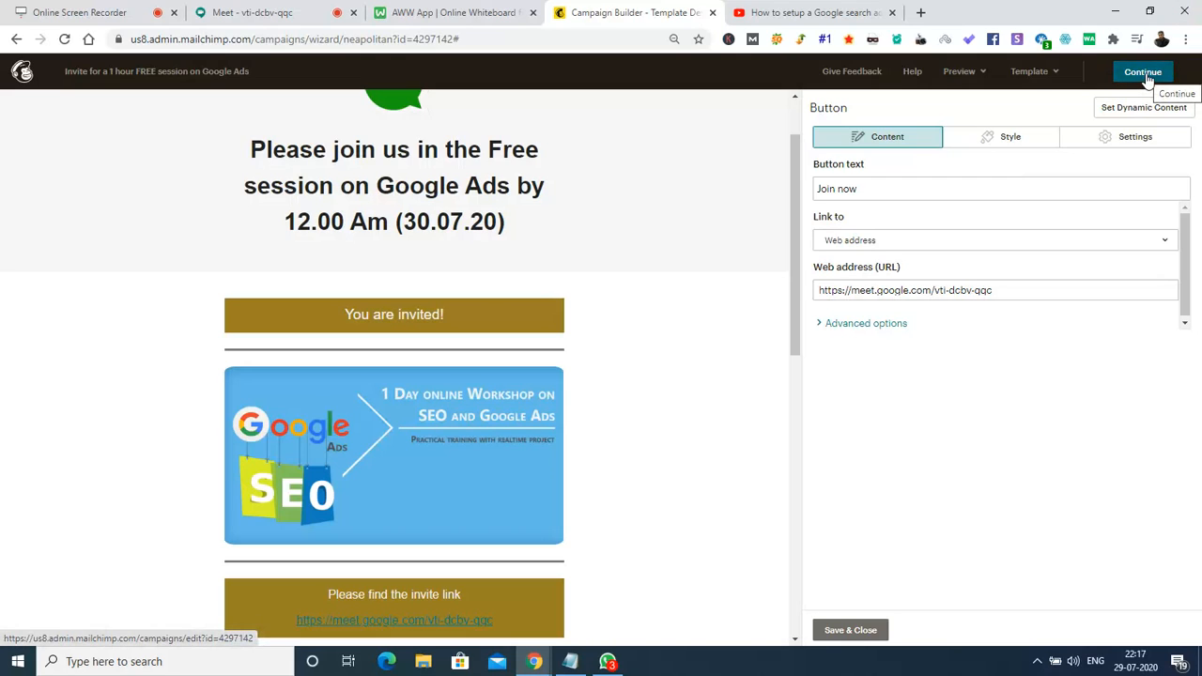
# Start a test send, replacing the recipient field with a new e-mail address followed by a comma.
pyautogui.click(967, 75)
pyautogui.click(897, 134)
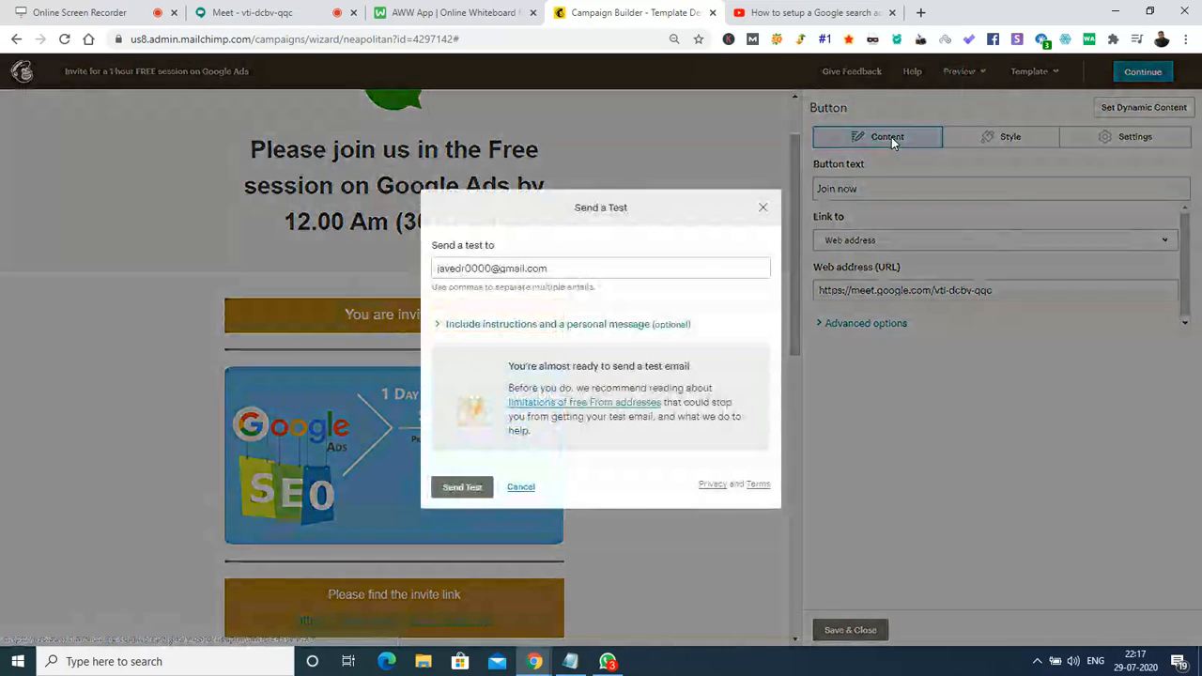
pyautogui.click(570, 273)
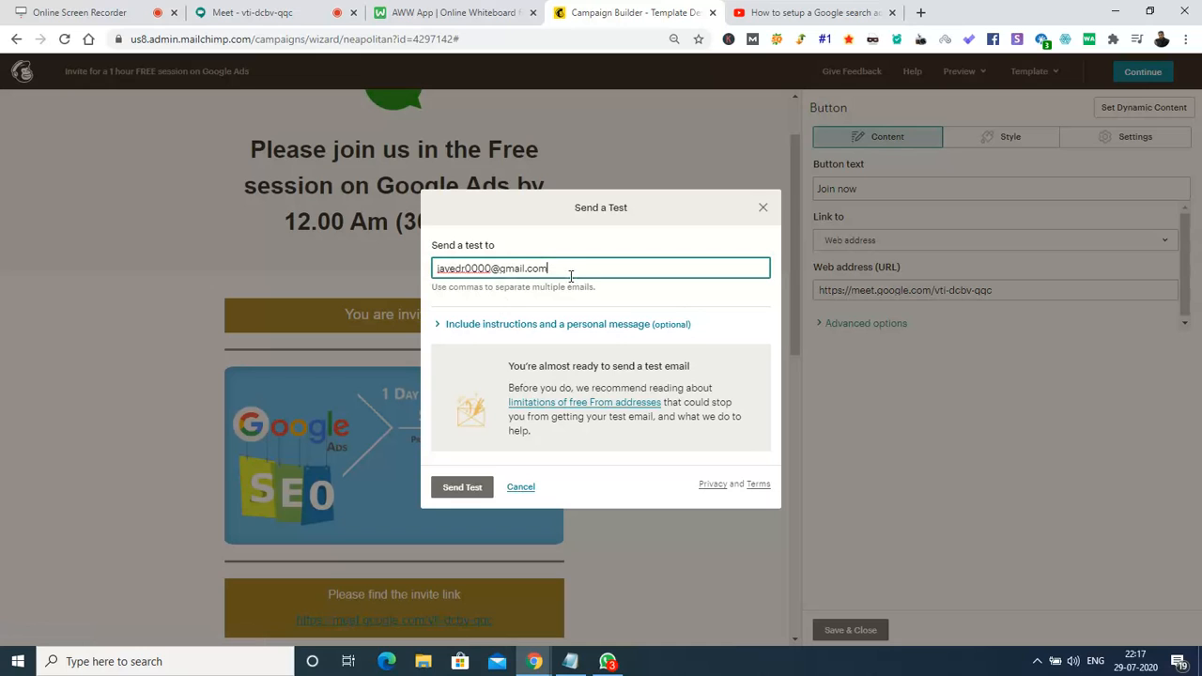
pyautogui.hotkey('ctrl', 'a')
pyautogui.press('BackSpace')
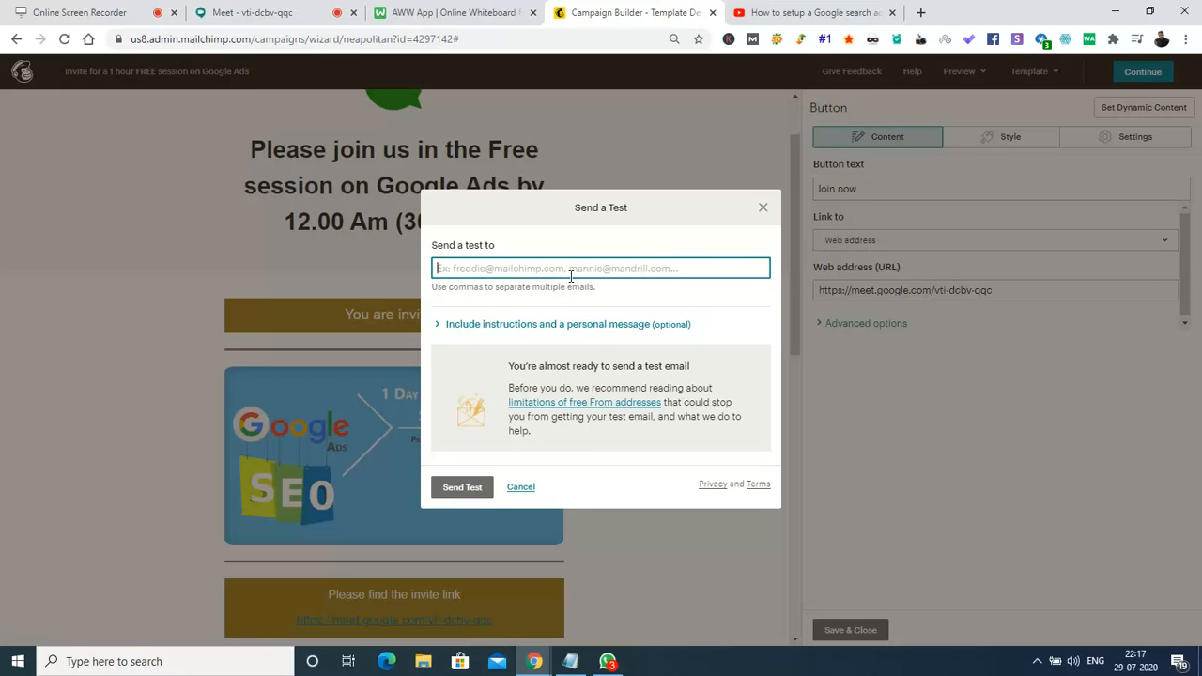
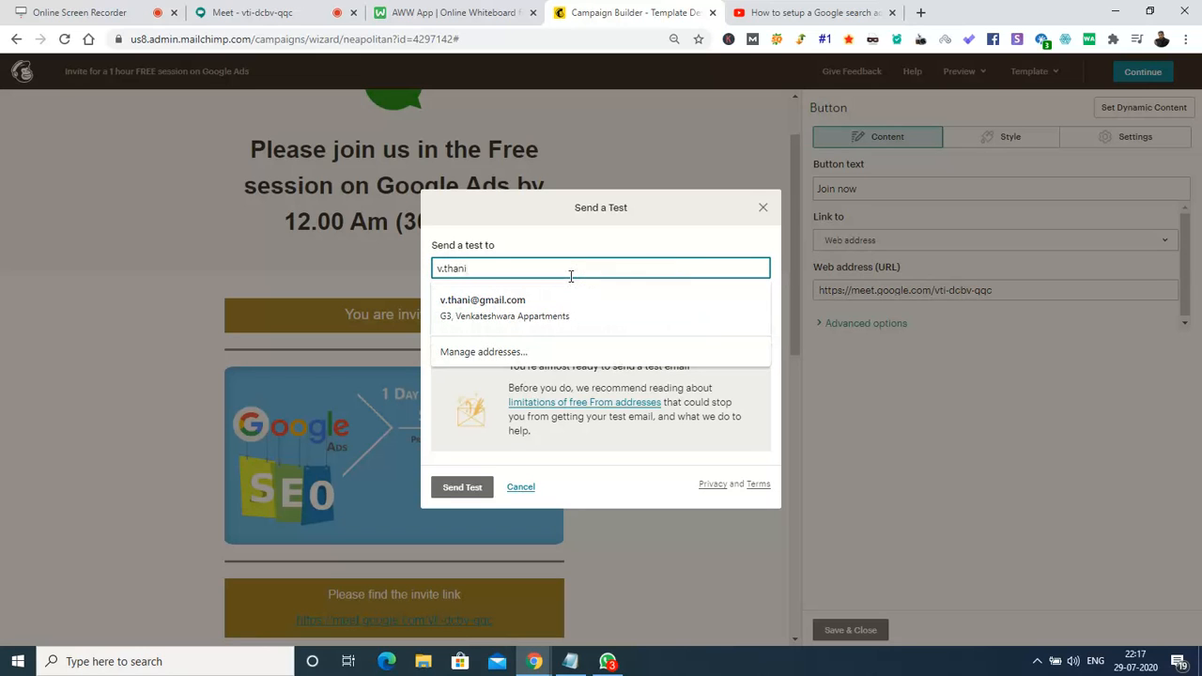
pyautogui.write(',')
pyautogui.click(291, 12)
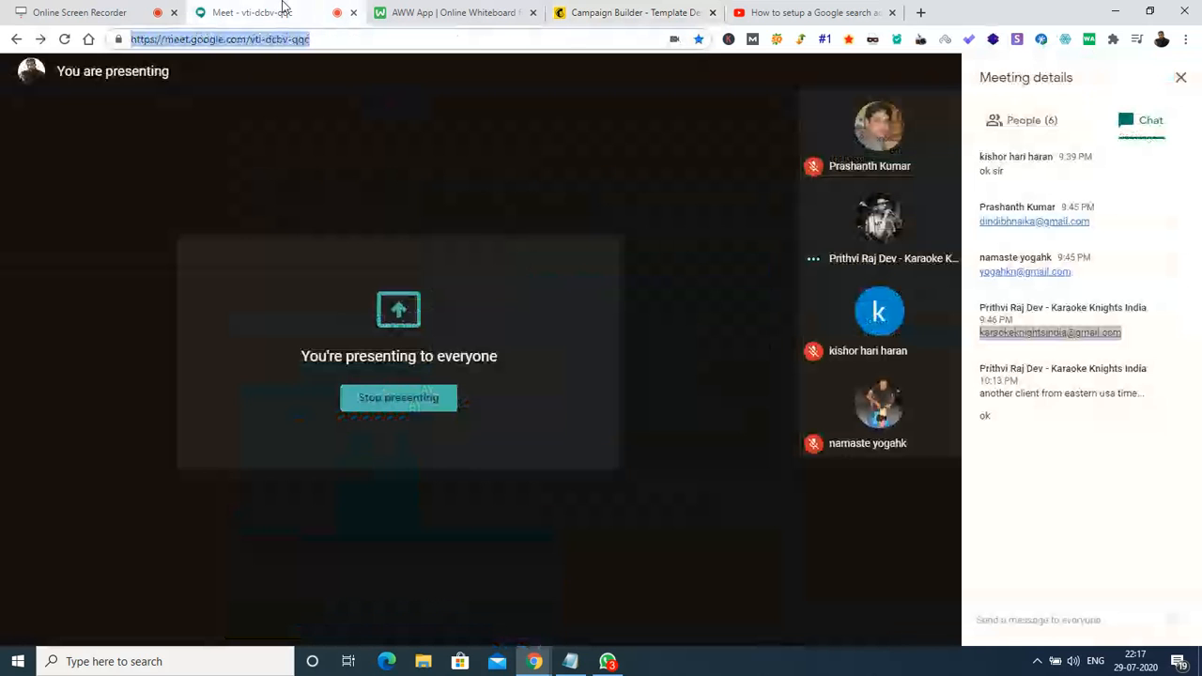
# Copy the first attendee's e-mail from the Meet chat into the test recipients, comma-separated.
pyautogui.click(1116, 257)
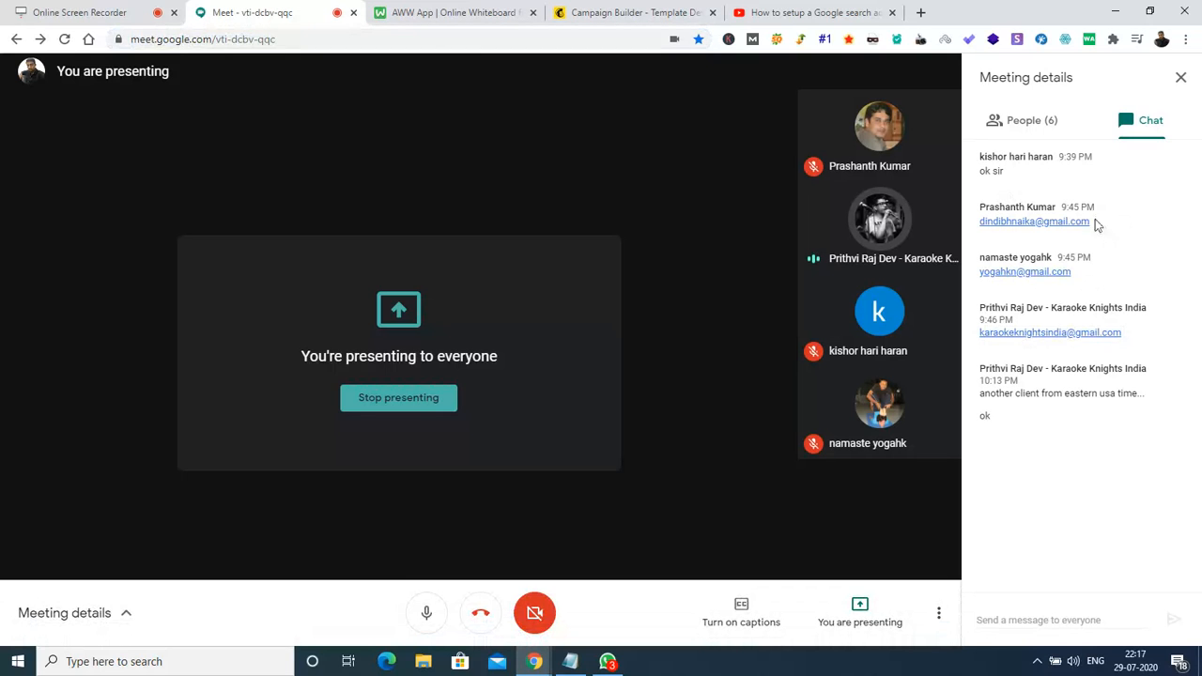
pyautogui.moveTo(1093, 220); pyautogui.dragTo(977, 224)
pyautogui.hotkey('ctrl', 'c')
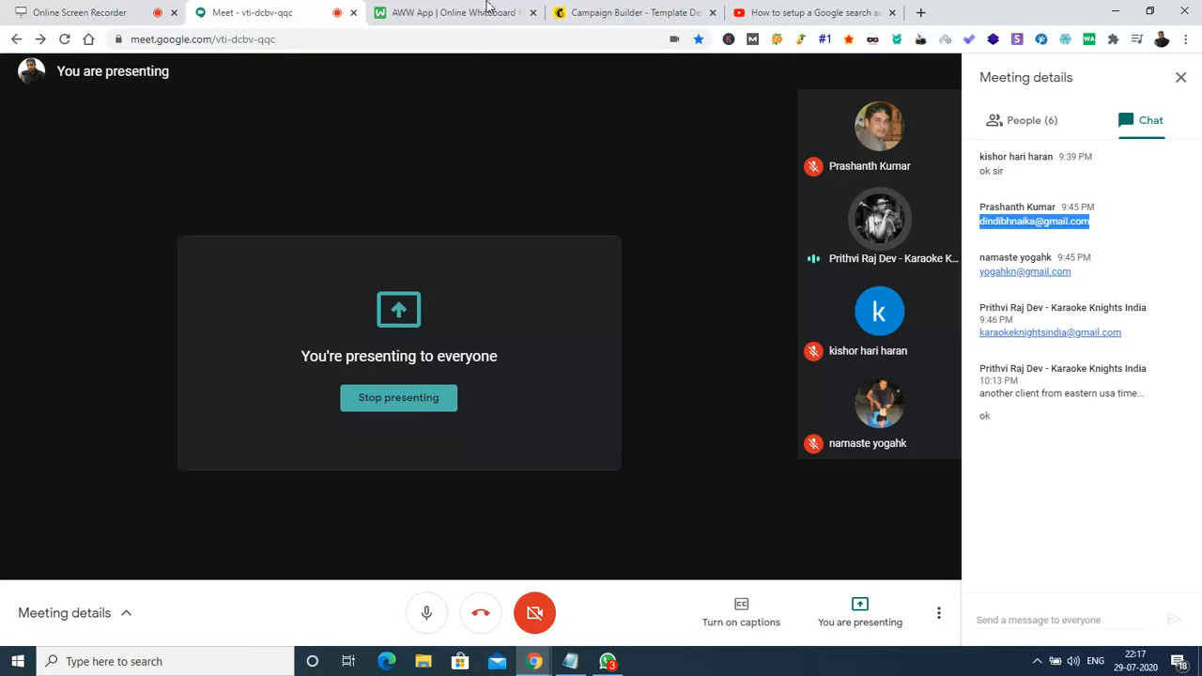
pyautogui.click(611, 12)
pyautogui.hotkey('ctrl', 'v')
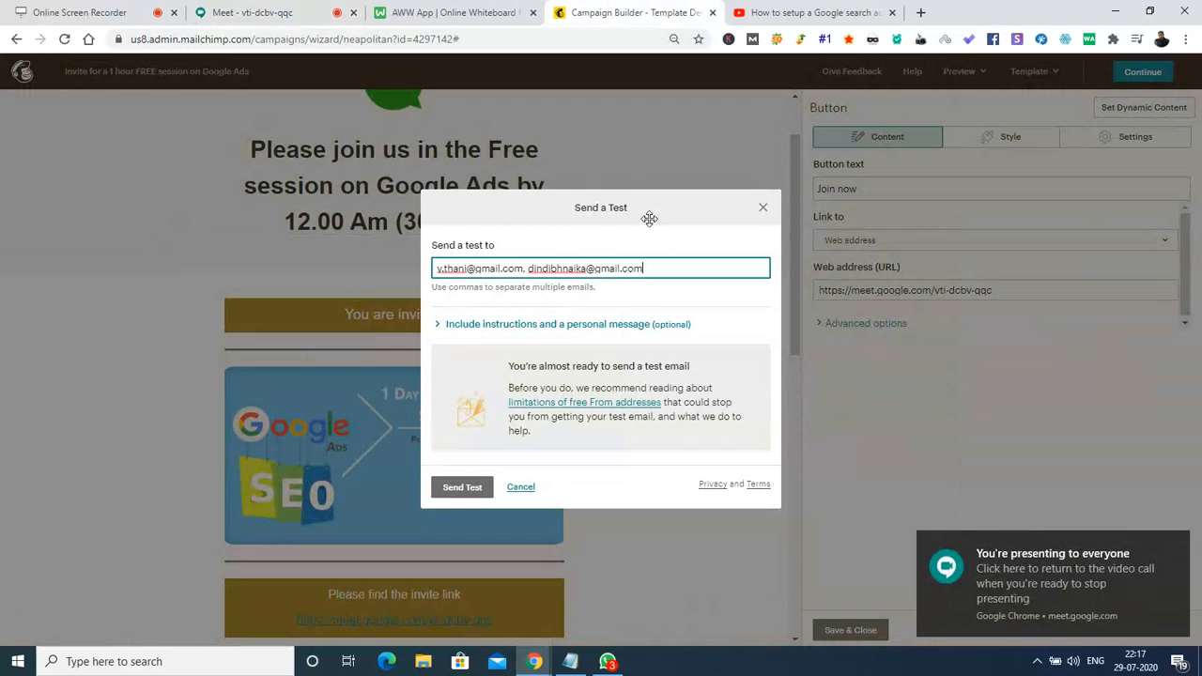
pyautogui.write(',')
# Copy two more attendees' e-mails from the chat and paste them into the recipient list.
pyautogui.click(252, 12)
pyautogui.moveTo(1083, 274); pyautogui.dragTo(981, 279)
pyautogui.hotkey('ctrl', 'c')
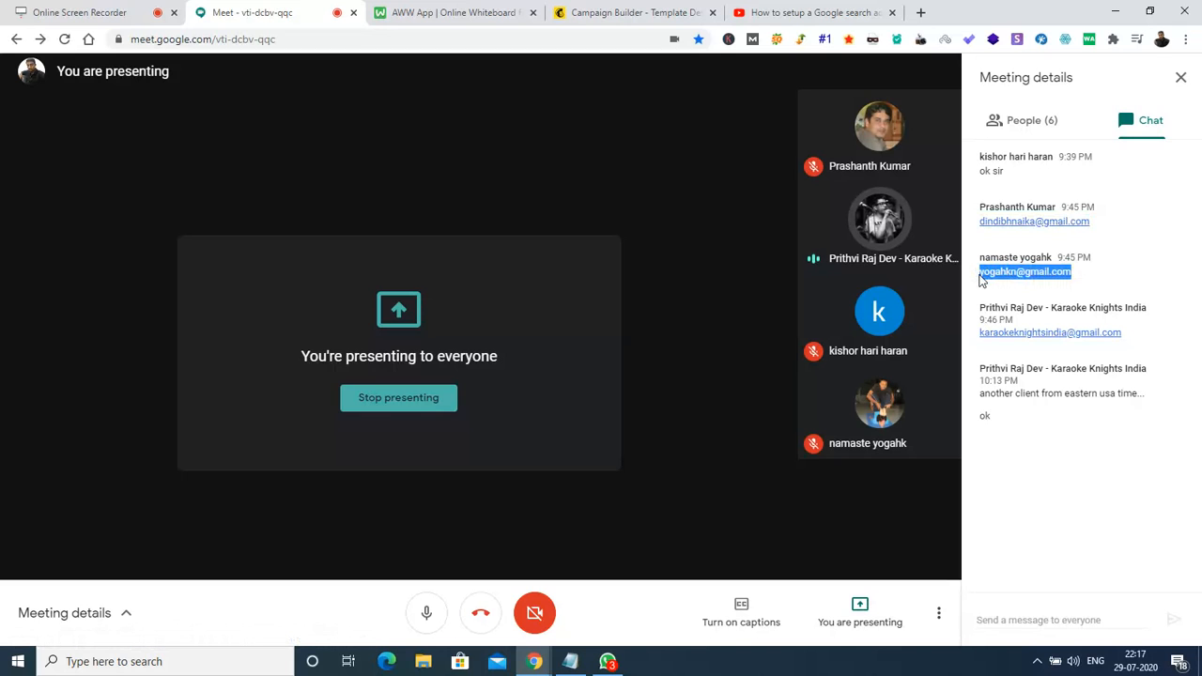
pyautogui.click(426, 12)
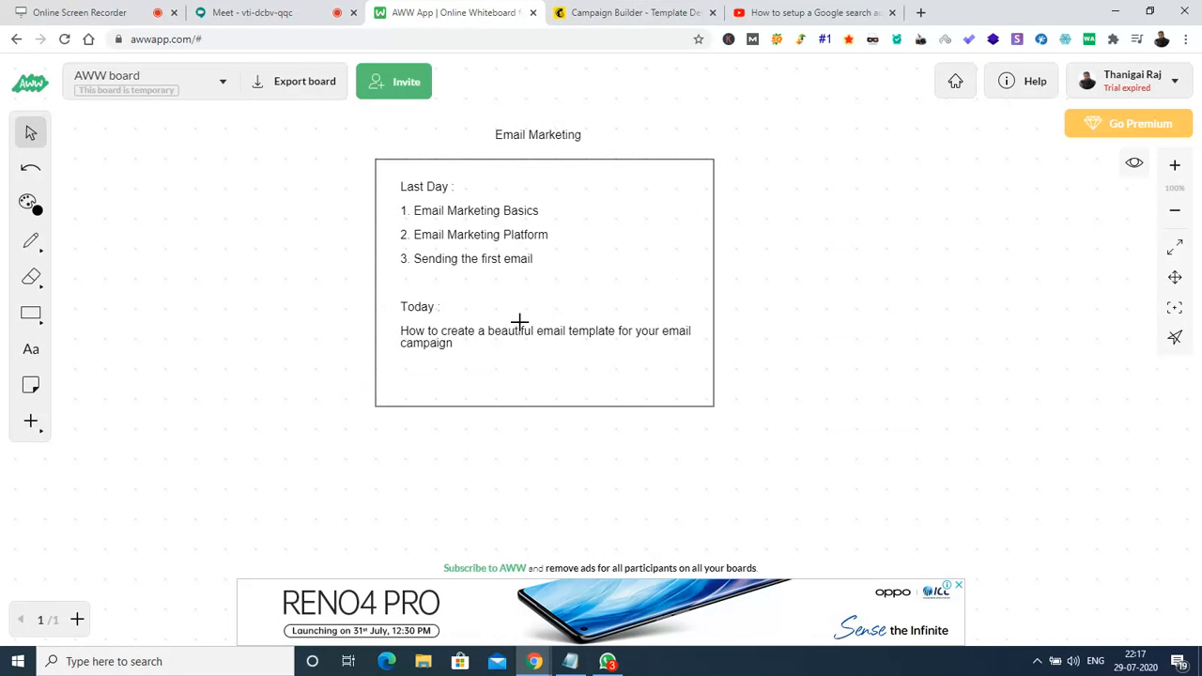
pyautogui.click(623, 13)
pyautogui.hotkey('ctrl', 'v')
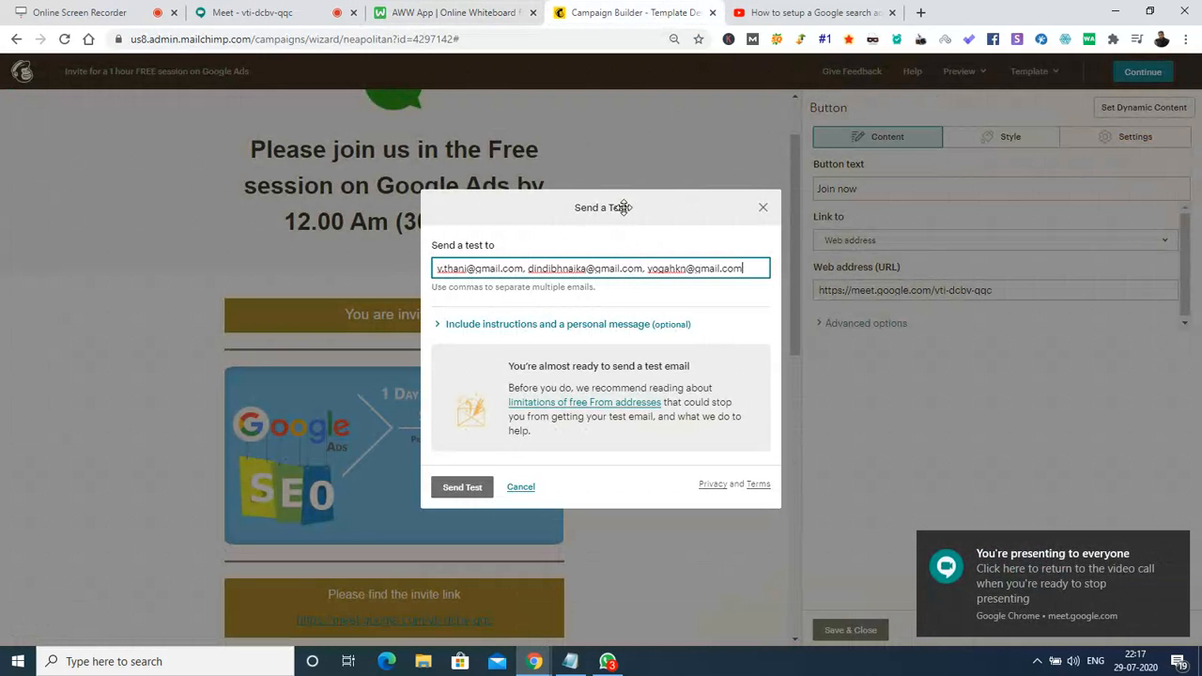
pyautogui.click(247, 12)
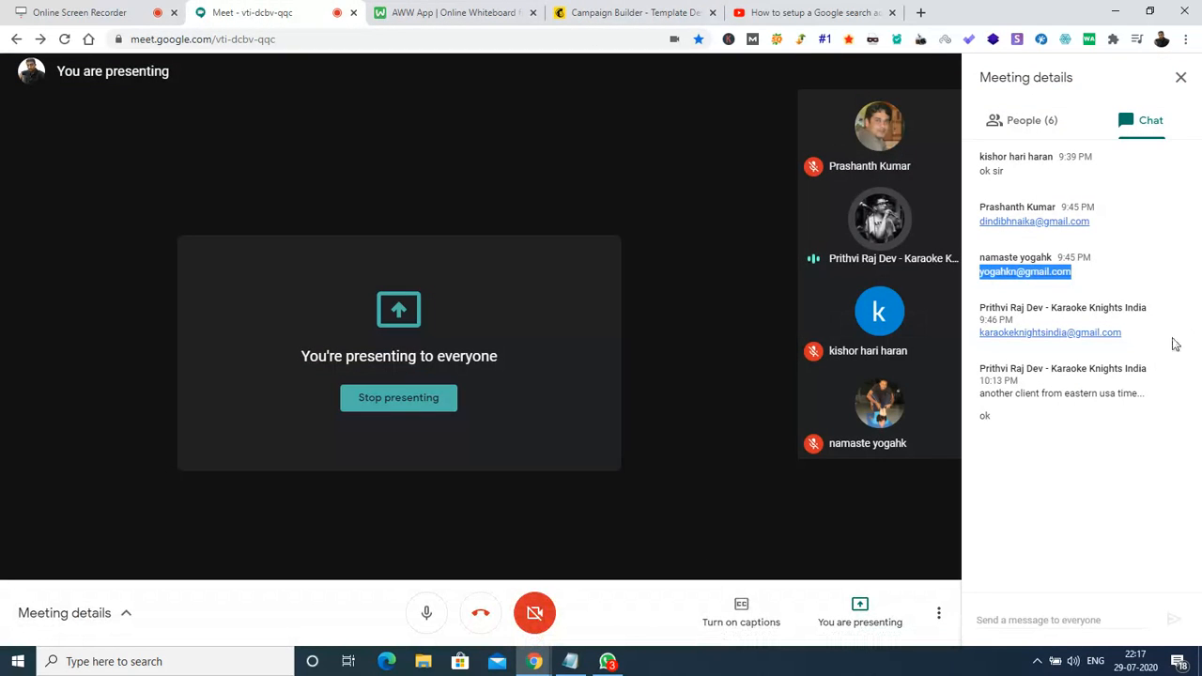
pyautogui.moveTo(1125, 336); pyautogui.dragTo(979, 338)
pyautogui.hotkey('ctrl', 'c')
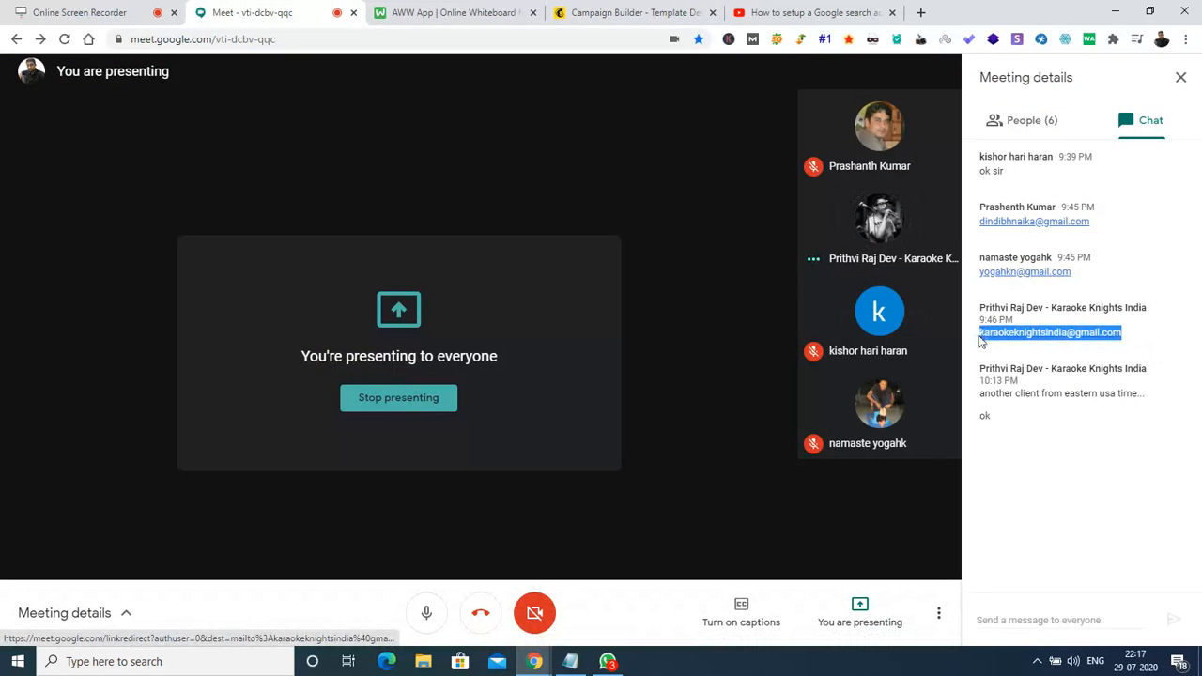
pyautogui.click(565, 10)
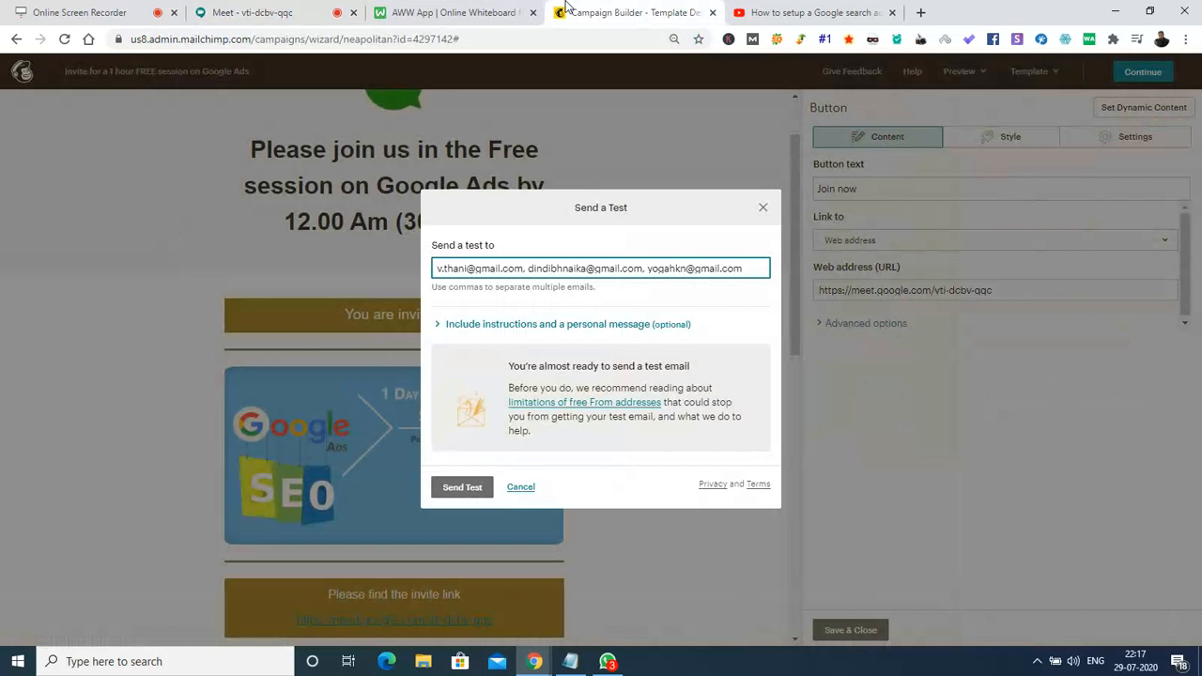
pyautogui.write(',')
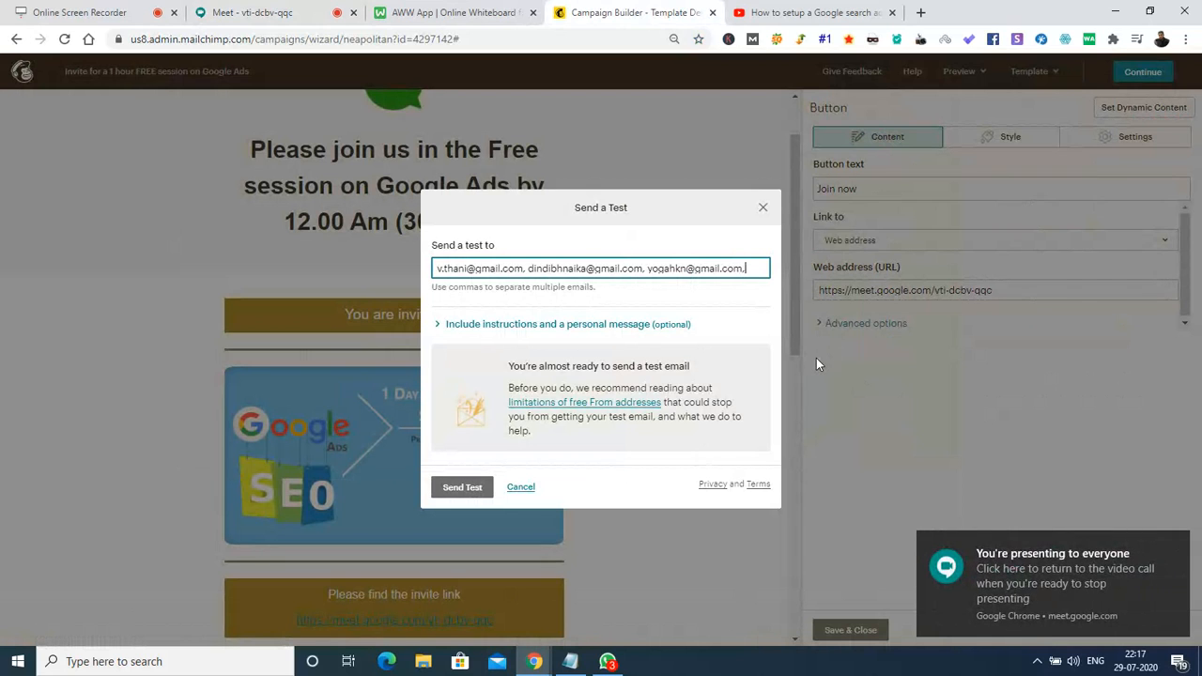
pyautogui.hotkey('ctrl', 'v')
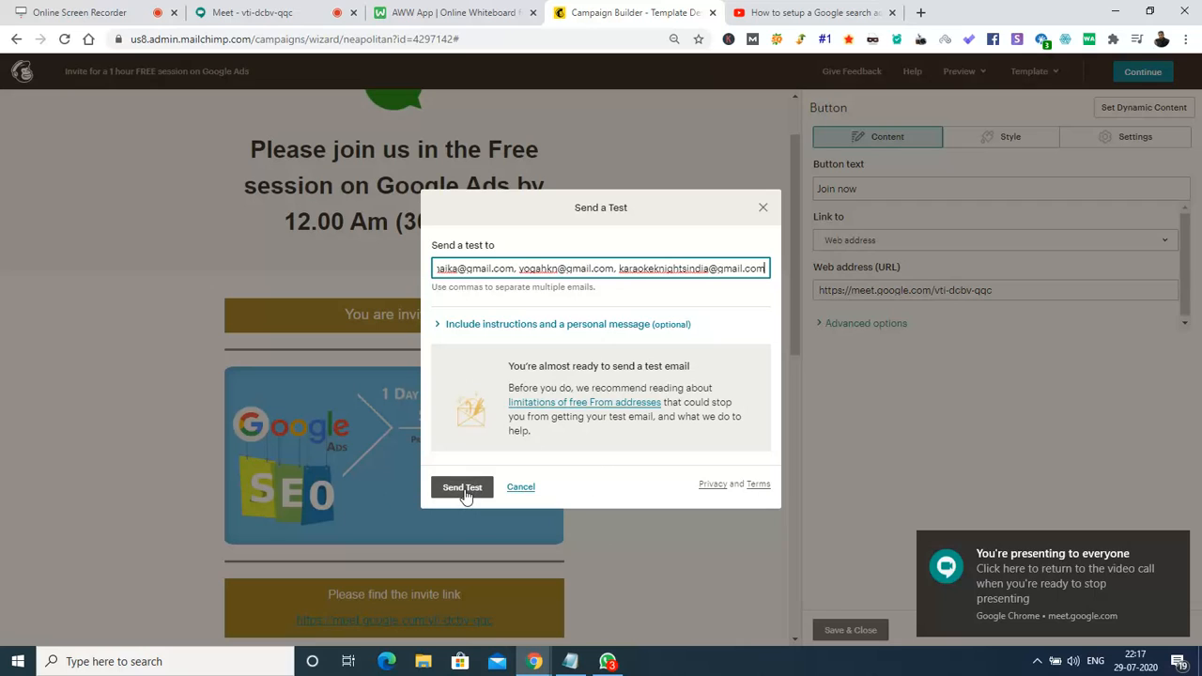
pyautogui.press('Home')
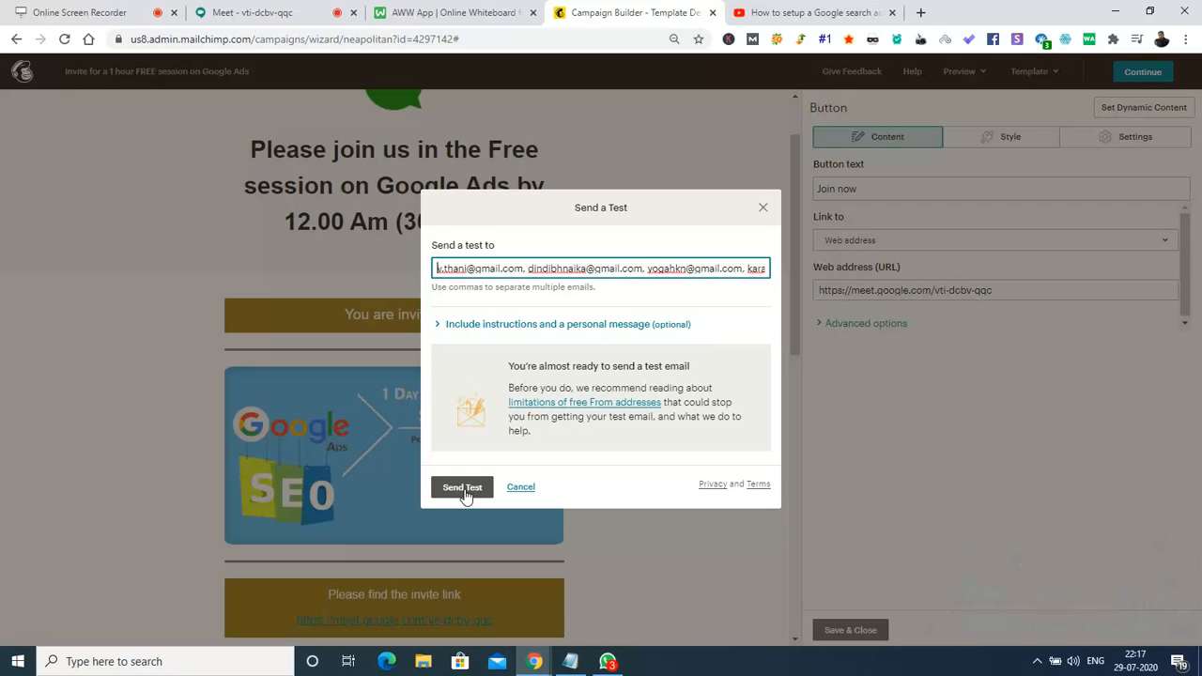
# Send the test email to the four recipients and dismiss the 'Bon voyage' confirmation.
pyautogui.click(462, 488)
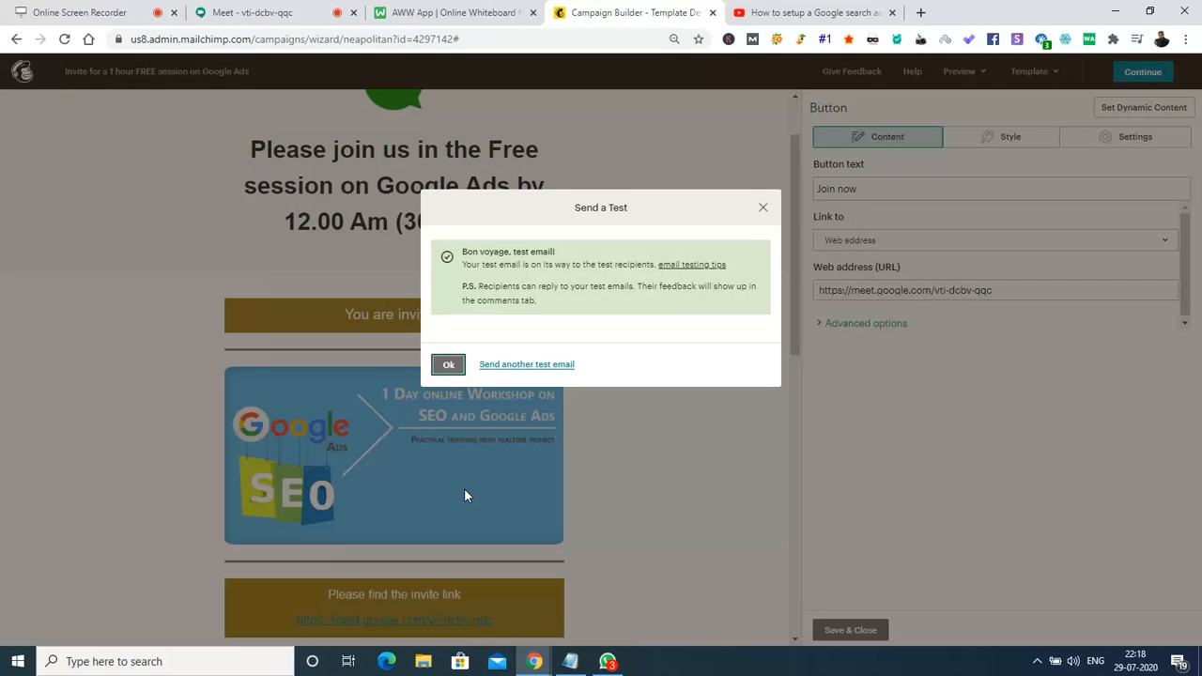
pyautogui.click(448, 365)
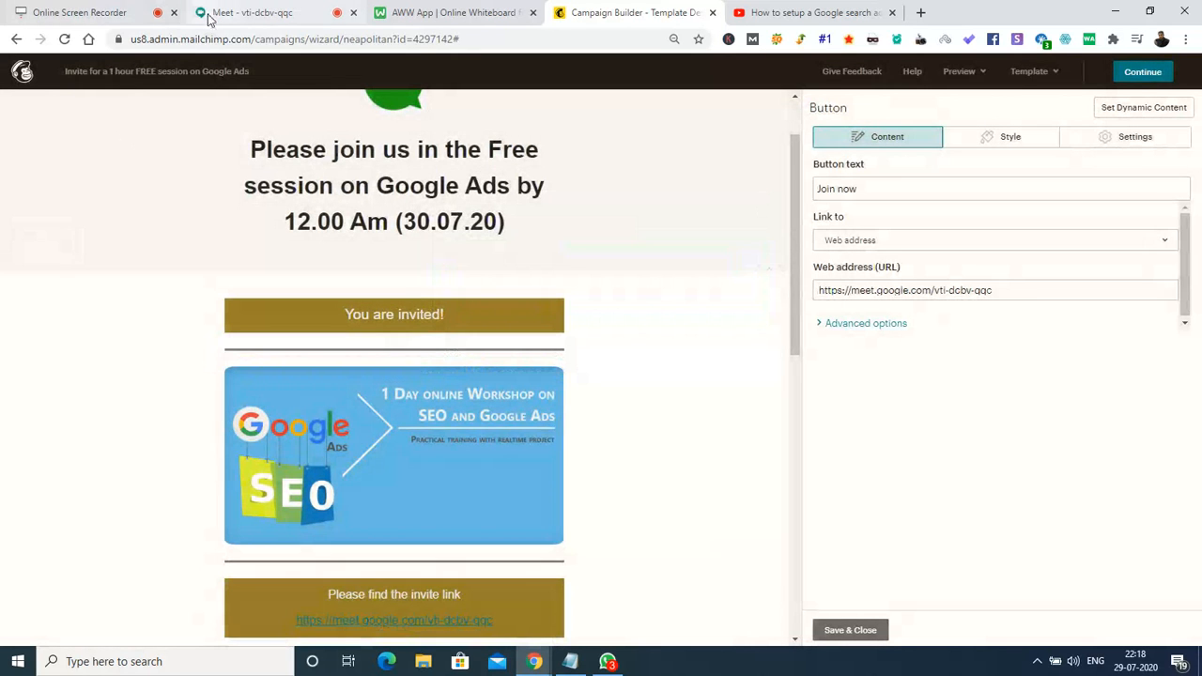
# Switch to the Google Meet call to read attendees' chat confirming the test email arrived.
pyautogui.click(210, 20)
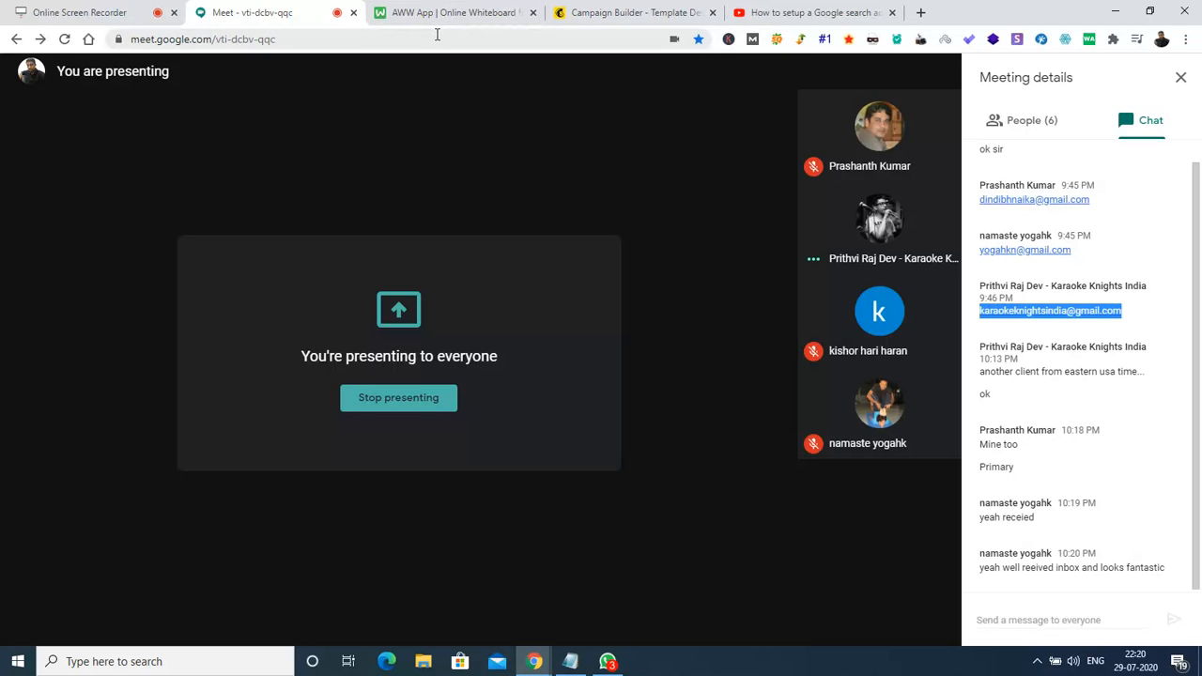
# Return to the Campaign Builder and scroll the invite template back up to the DMC logo.
pyautogui.click(650, 13)
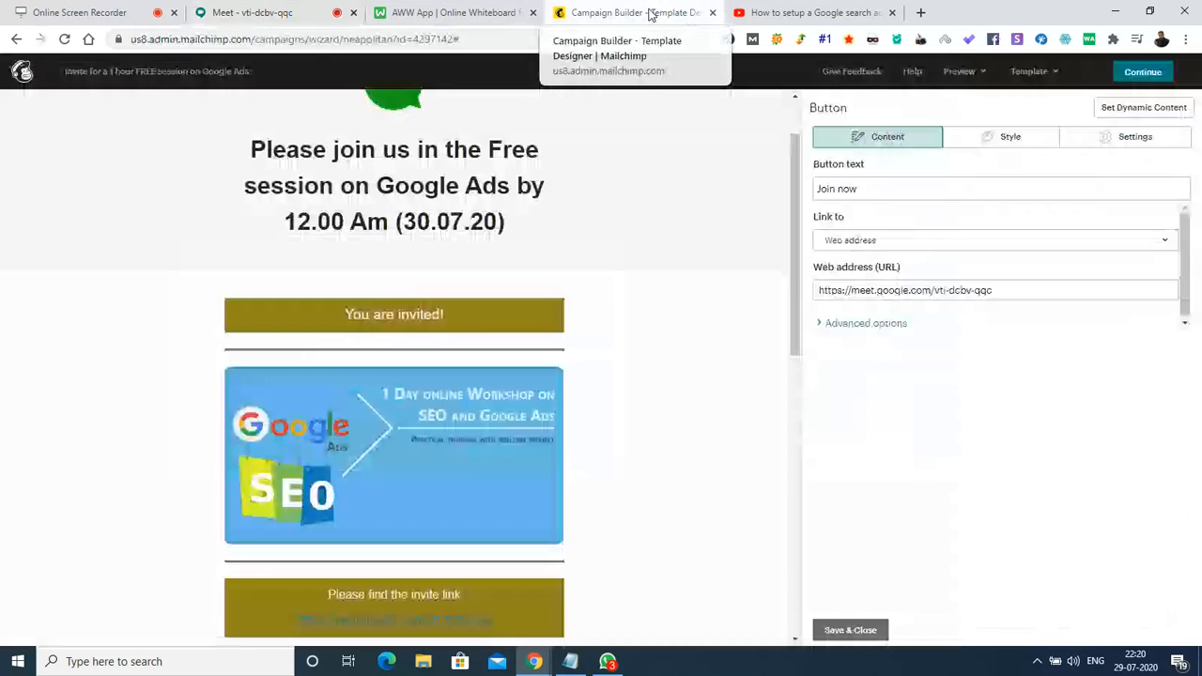
pyautogui.moveTo(793, 147); pyautogui.dragTo(794, 114)
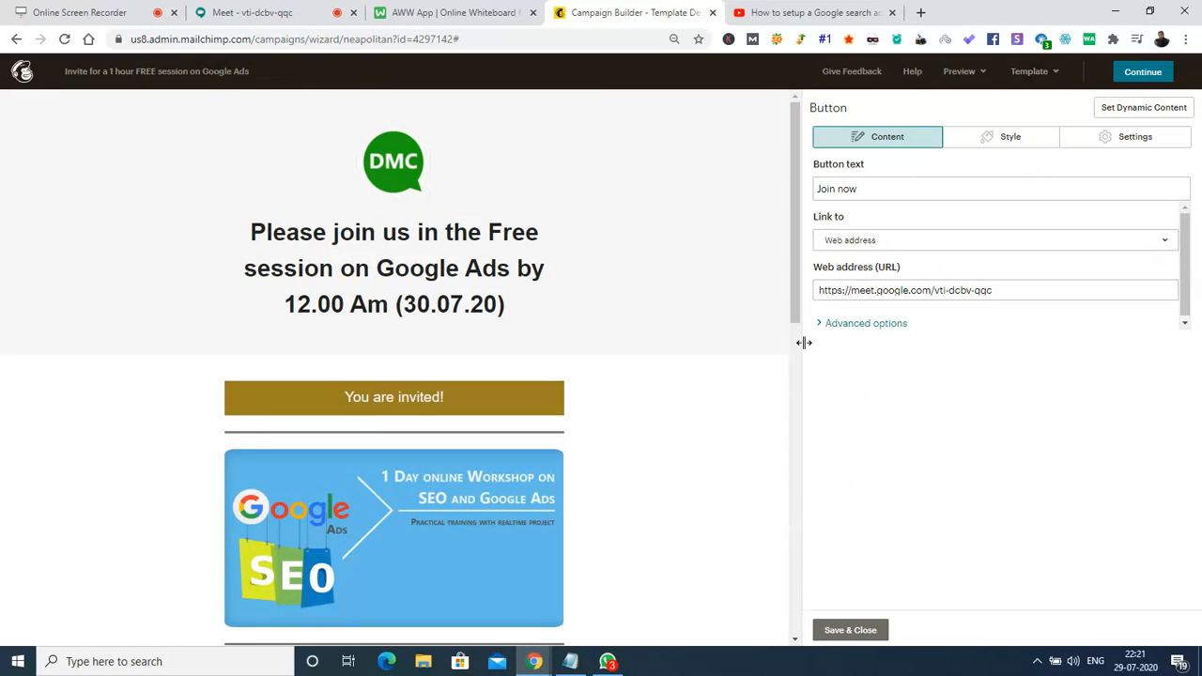
# Finish the design to reach the campaign checklist, ready to send to 289 recipients.
pyautogui.click(1135, 79)
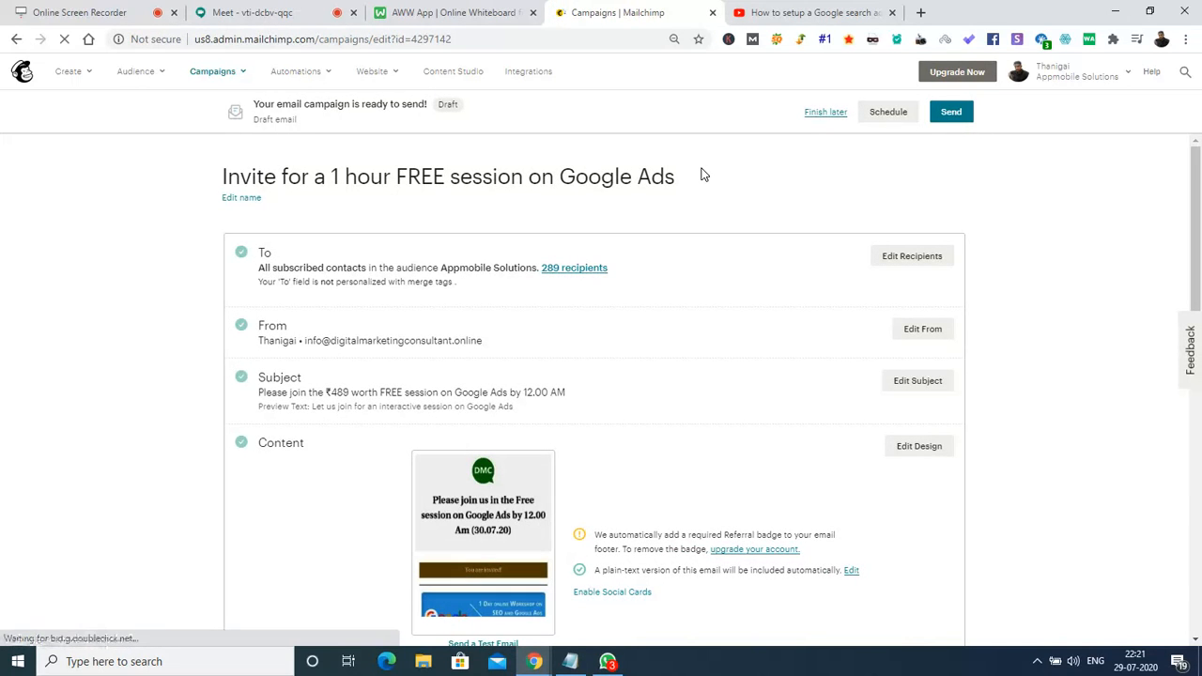
pyautogui.moveTo(1197, 174)
pyautogui.mouseDown()
pyautogui.moveTo(1199, 468)
pyautogui.moveTo(1199, 197)
pyautogui.mouseUp()
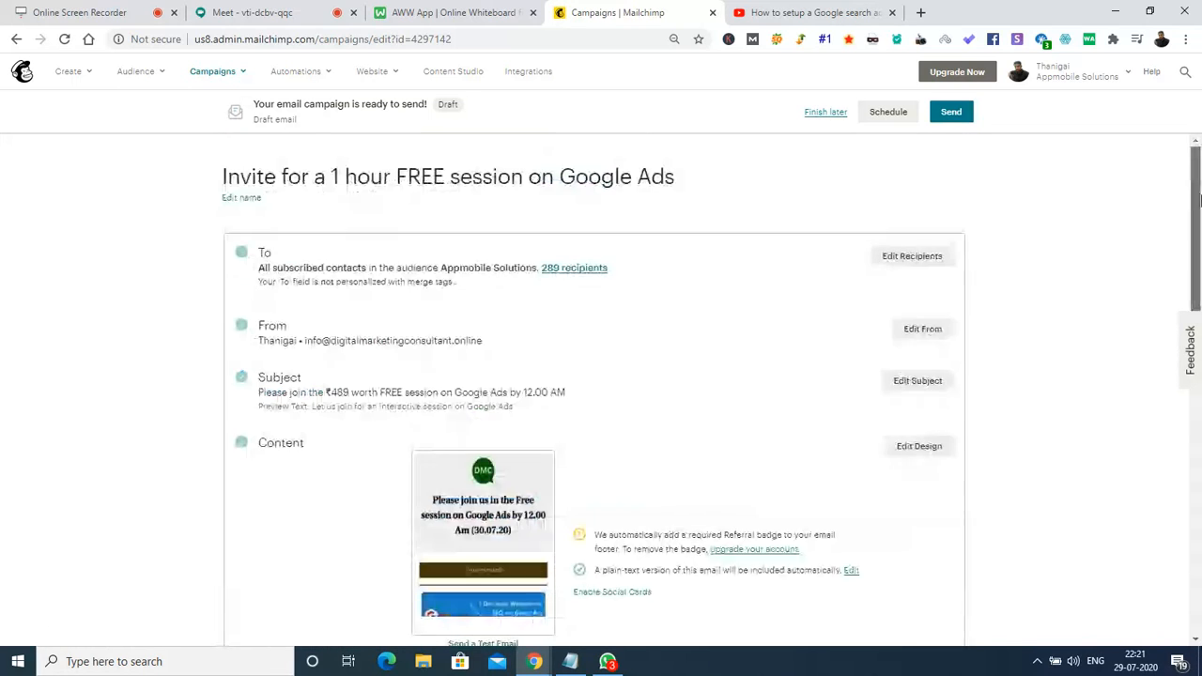
# Send the Google Ads invite campaign now to the 289 Appmobile Solutions subscribers.
pyautogui.click(952, 114)
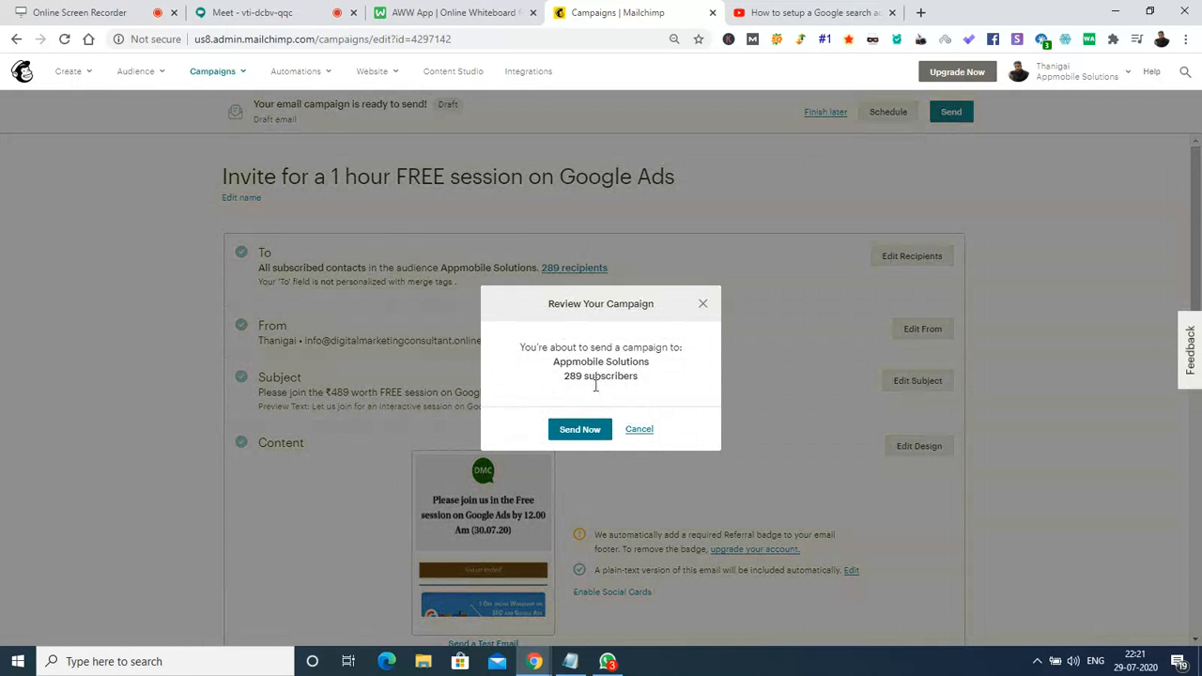
pyautogui.click(573, 436)
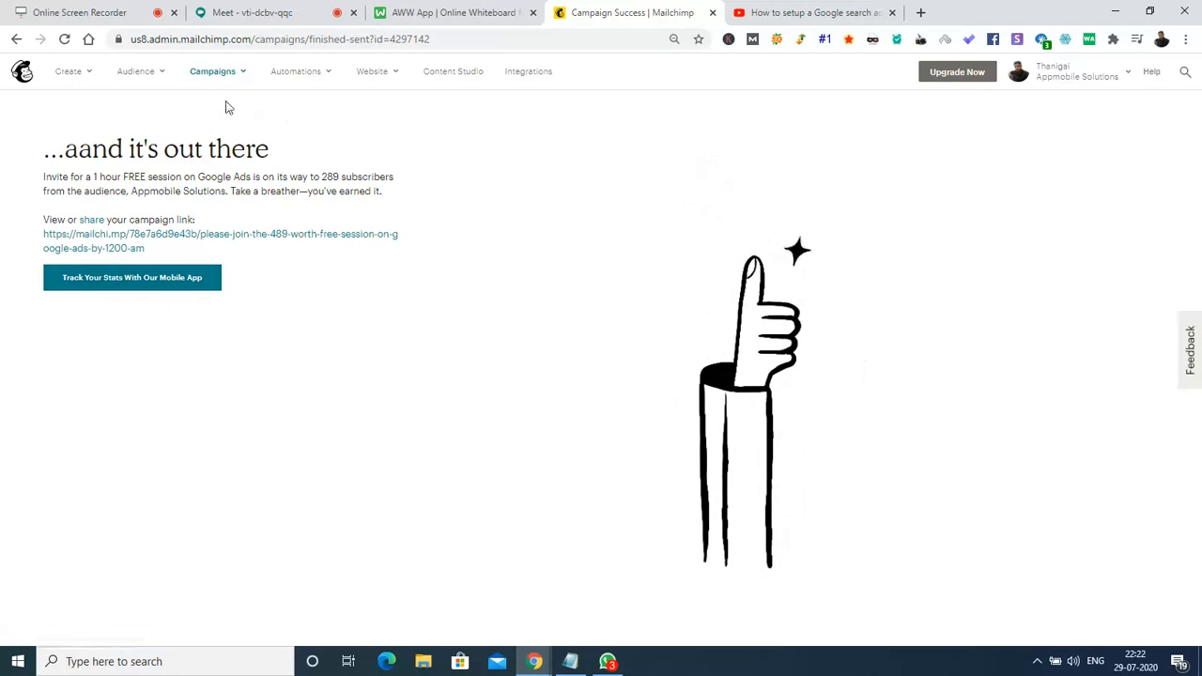
# Open the Campaigns menu in the top navigation bar.
pyautogui.click(215, 73)
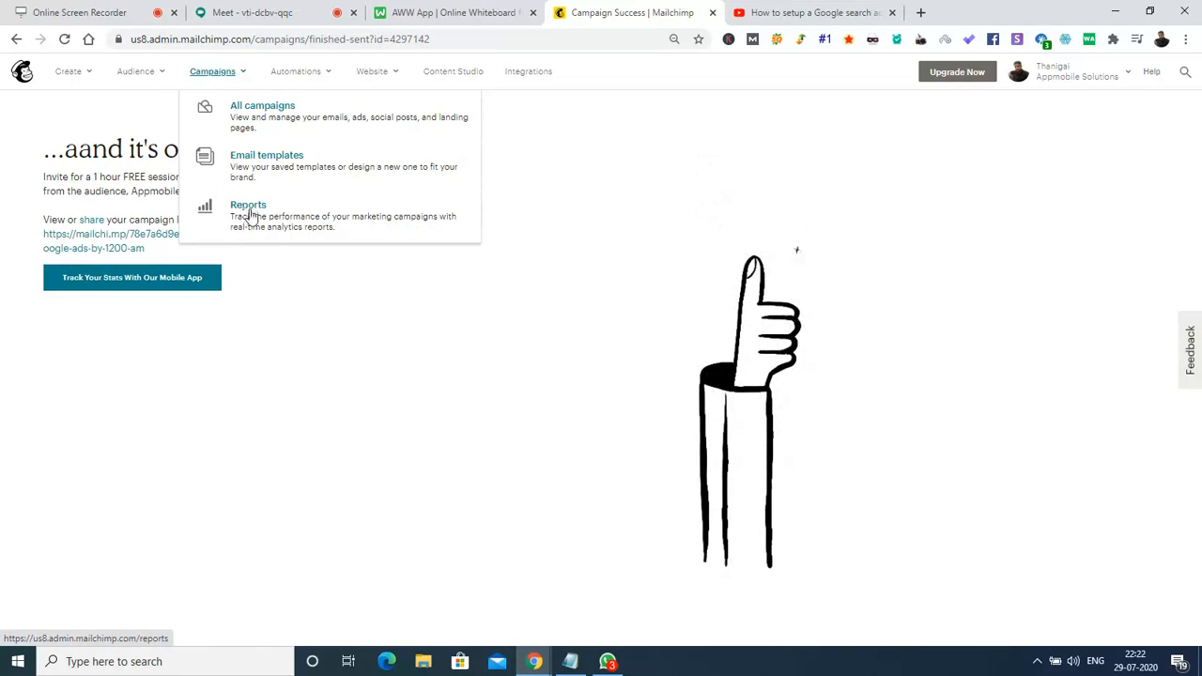
# Open the Reports list, showing the invite at 0.3% opens, then switch to the Meet call.
pyautogui.click(247, 206)
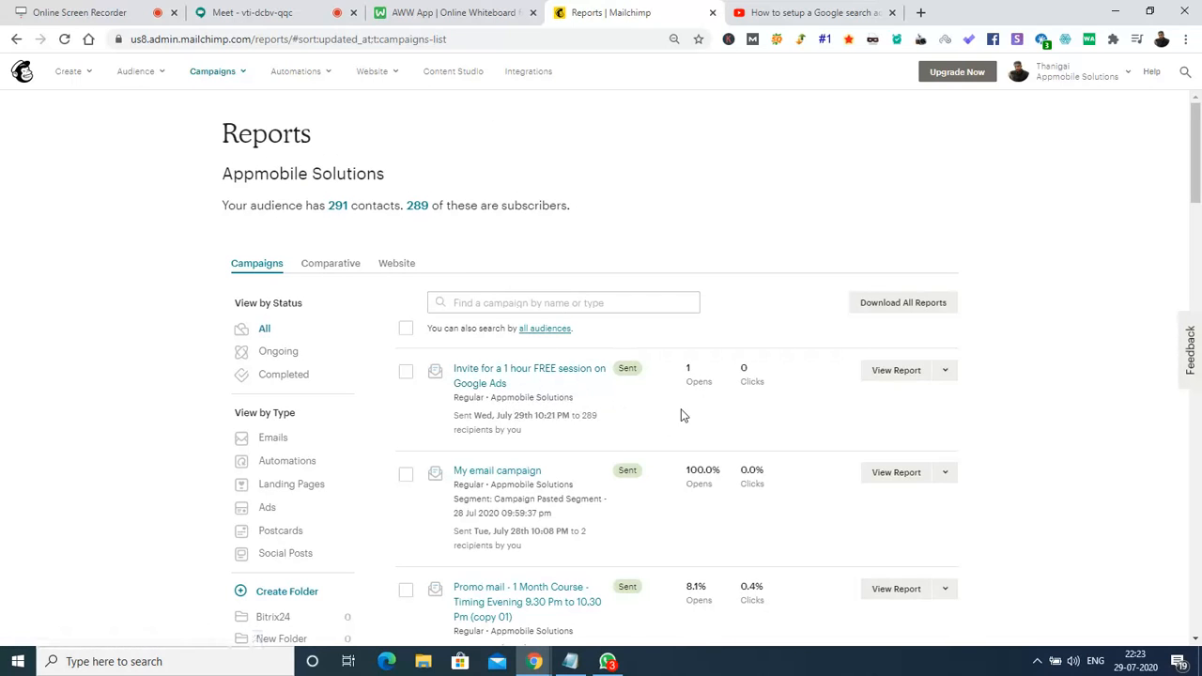
pyautogui.click(249, 13)
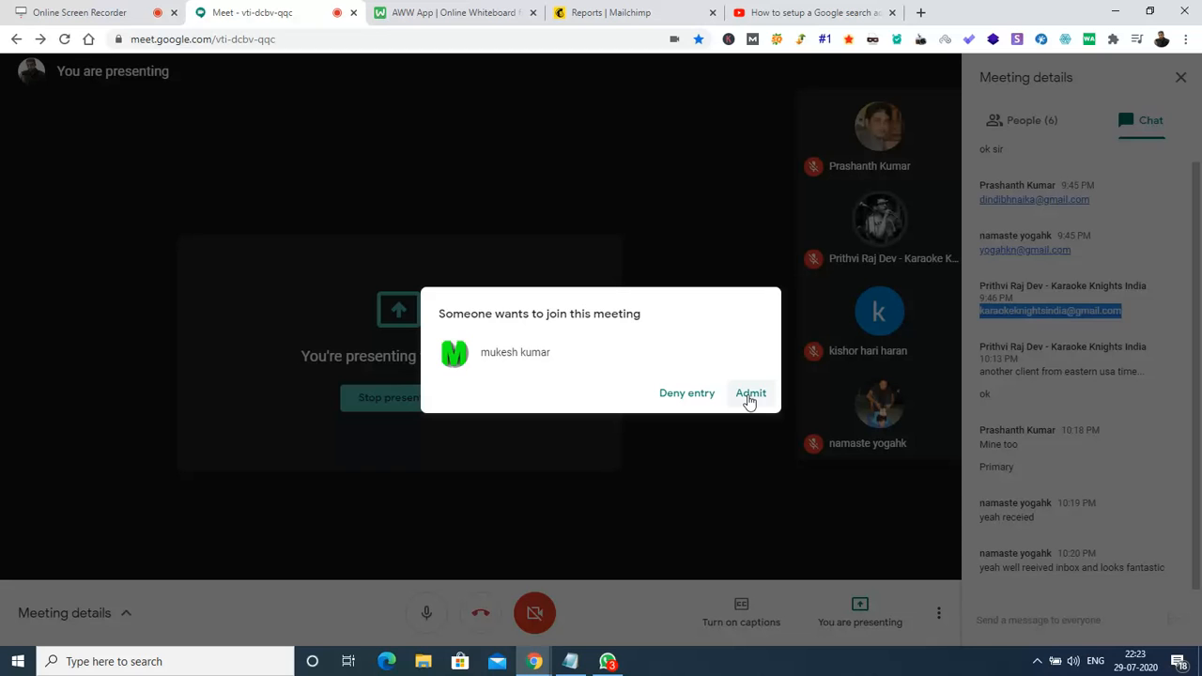
# Admit the waiting person to the meeting, then return to the Mailchimp Reports tab.
pyautogui.click(749, 395)
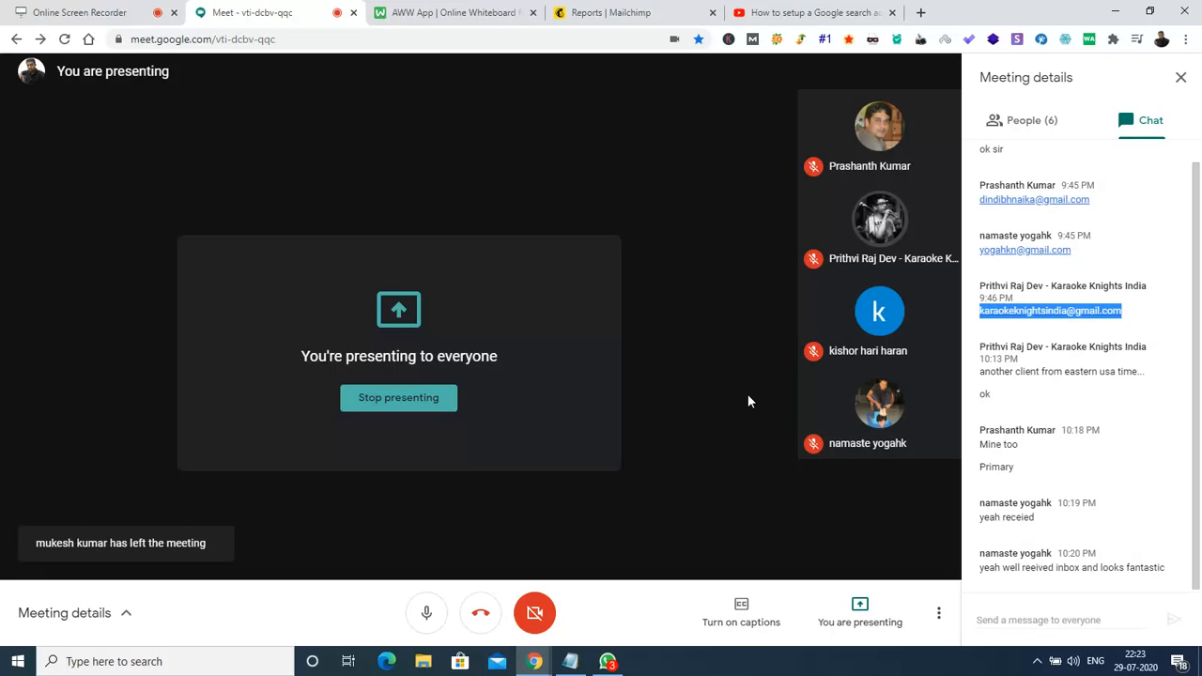
pyautogui.click(592, 14)
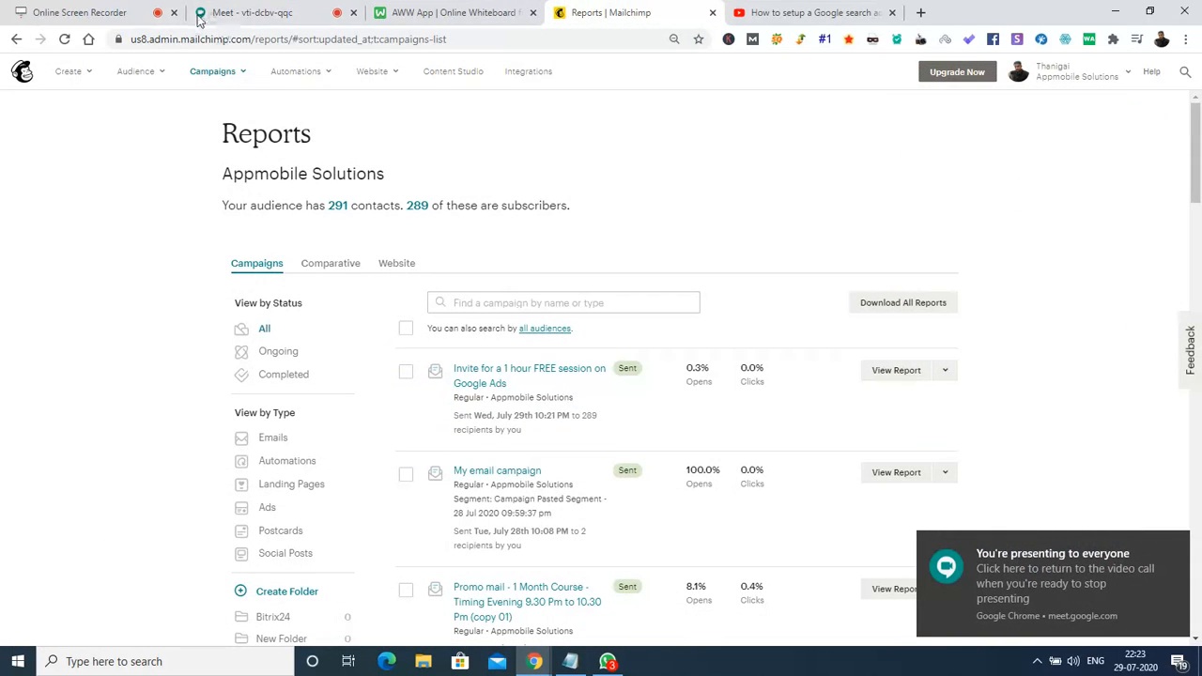
# Reload the Reports page twice until the invite campaign shows 1.4% opens and 0.3% clicks.
pyautogui.click(64, 38)
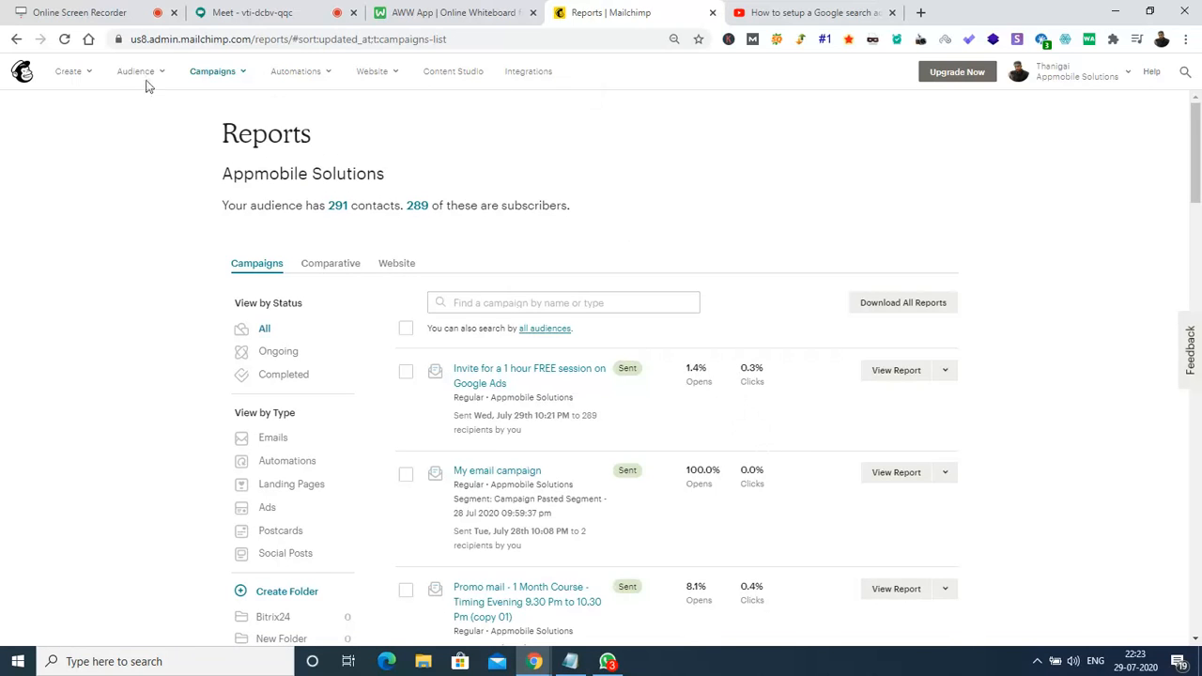
pyautogui.click(64, 40)
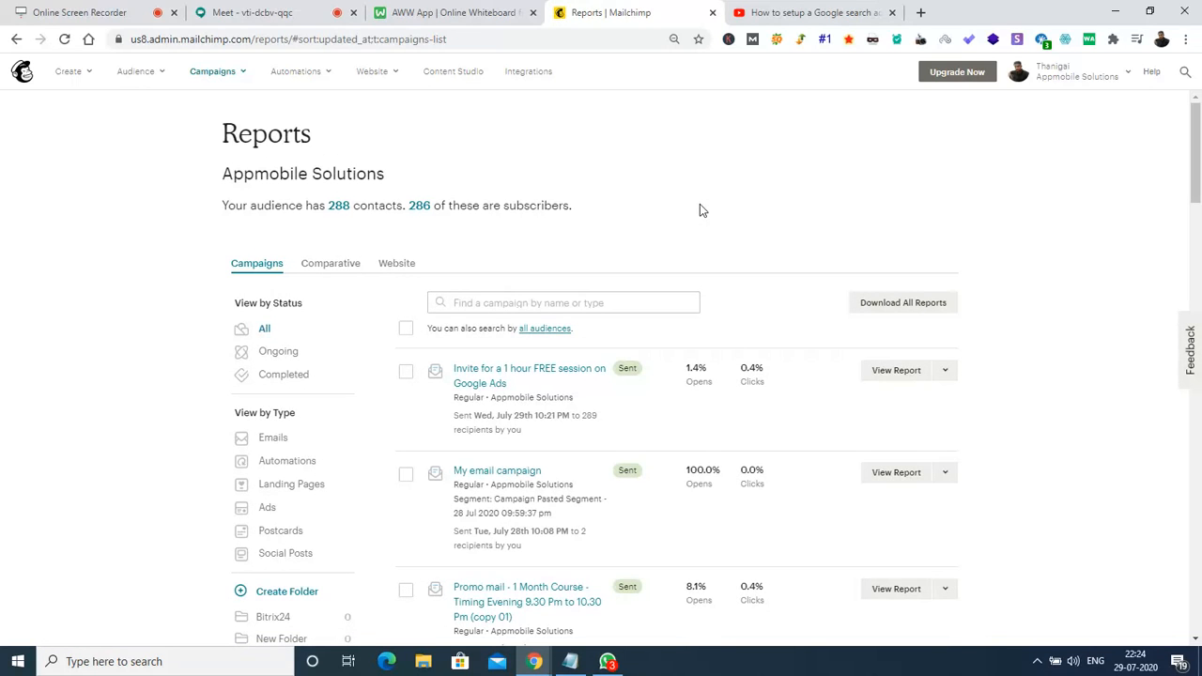
# Open the invite campaign's report and scroll to its 4 opens, 1 click, 5 bounces.
pyautogui.click(904, 373)
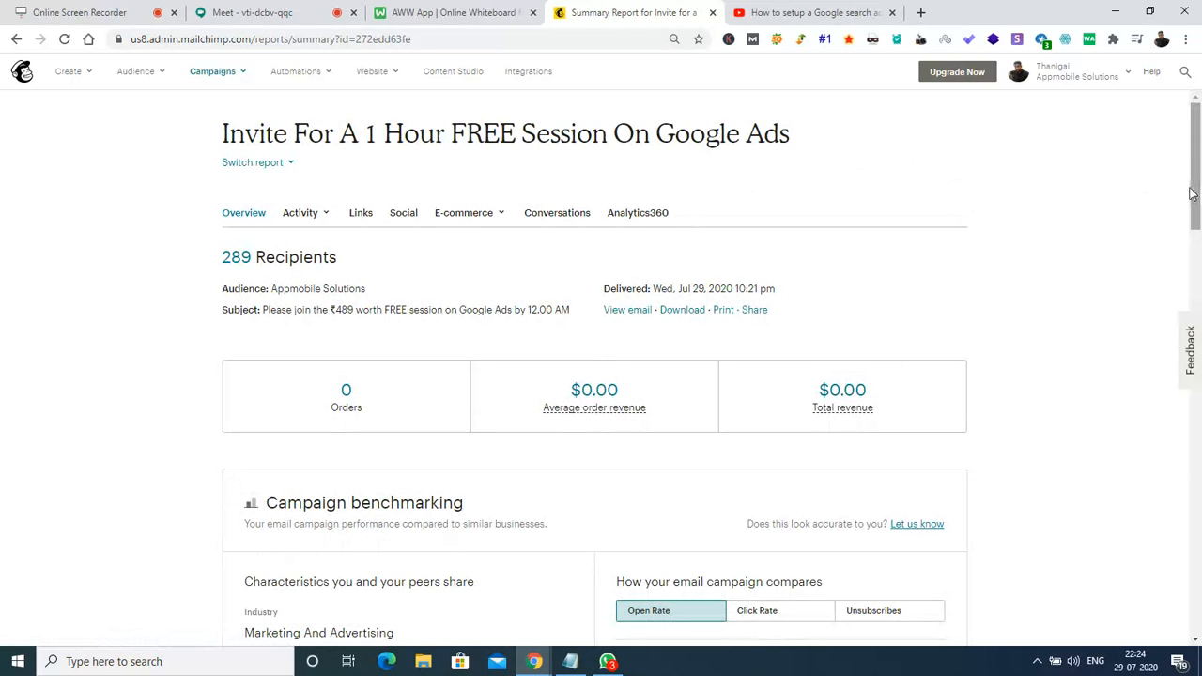
pyautogui.moveTo(1199, 178); pyautogui.dragTo(1199, 269)
pyautogui.scroll(-2, 1199, 270)
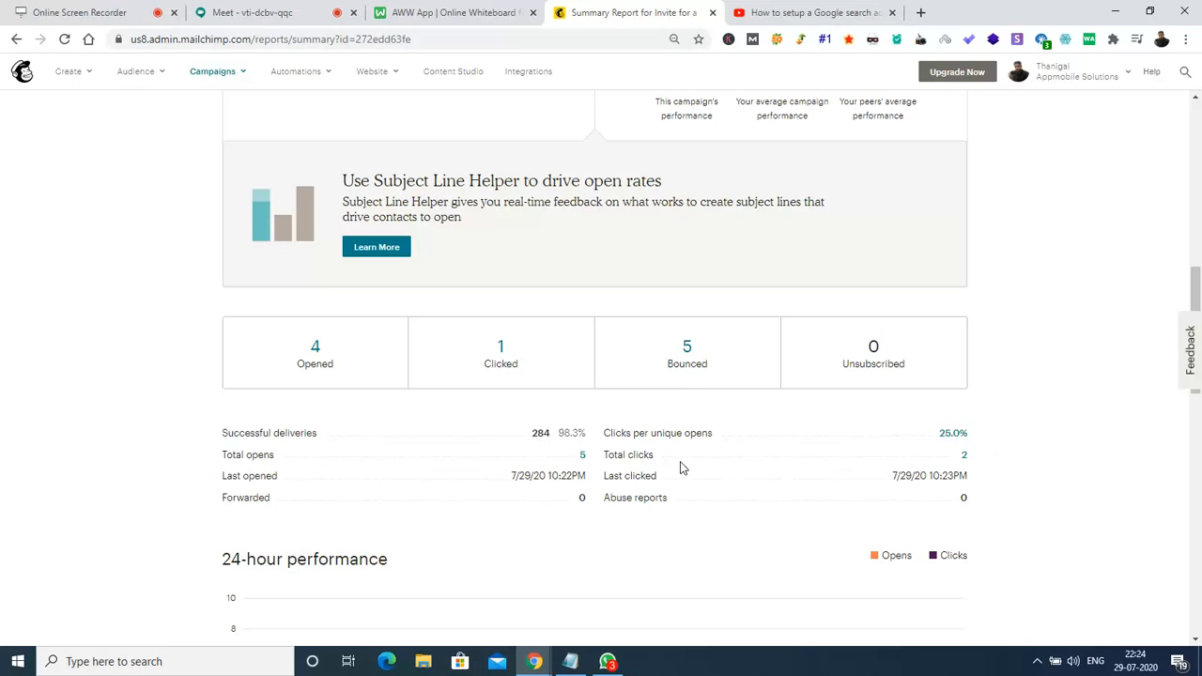
# Check the Links report showing the YouTube and Google Meet links clicked once each, then go back.
pyautogui.click(965, 457)
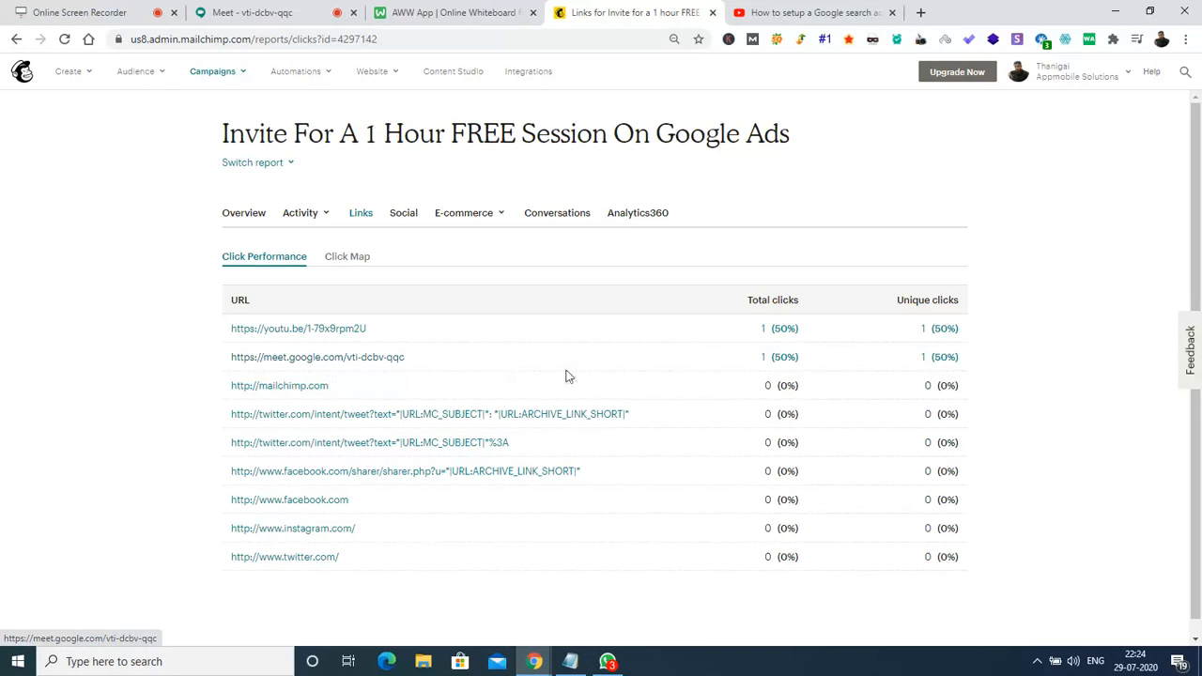
pyautogui.scroll(-1, 1198, 441)
pyautogui.scroll(1, 1199, 442)
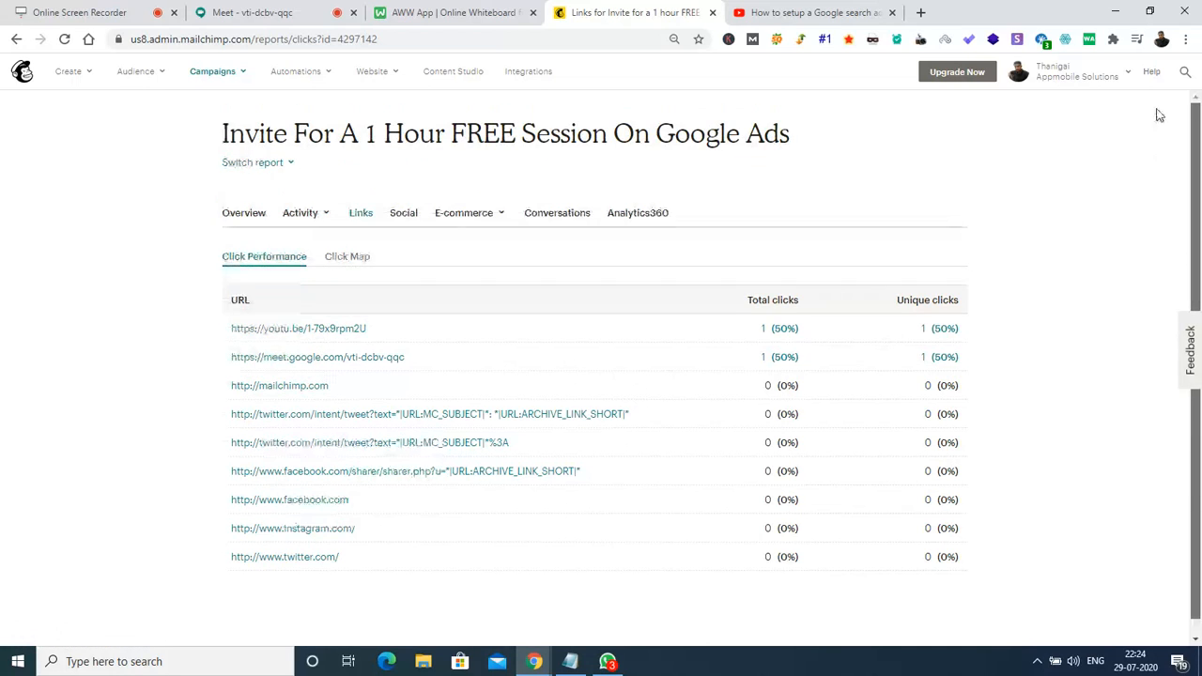
pyautogui.click(16, 41)
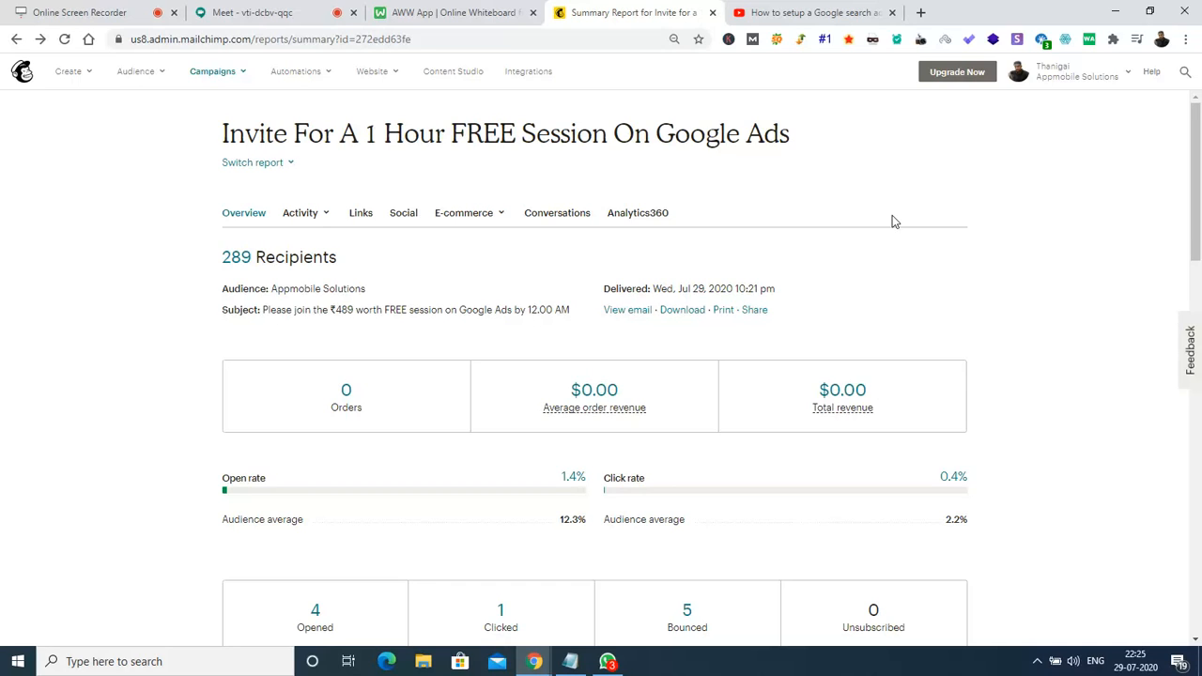
pyautogui.moveTo(1196, 143); pyautogui.dragTo(1199, 188)
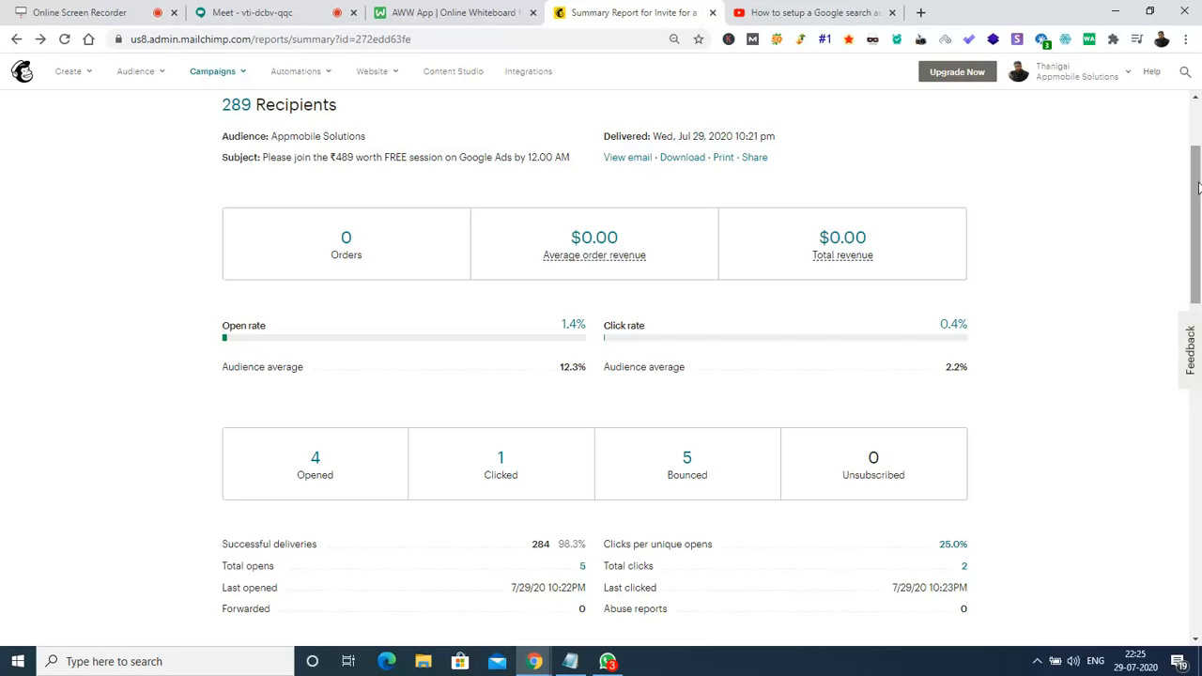
pyautogui.moveTo(1198, 188); pyautogui.dragTo(1189, 336)
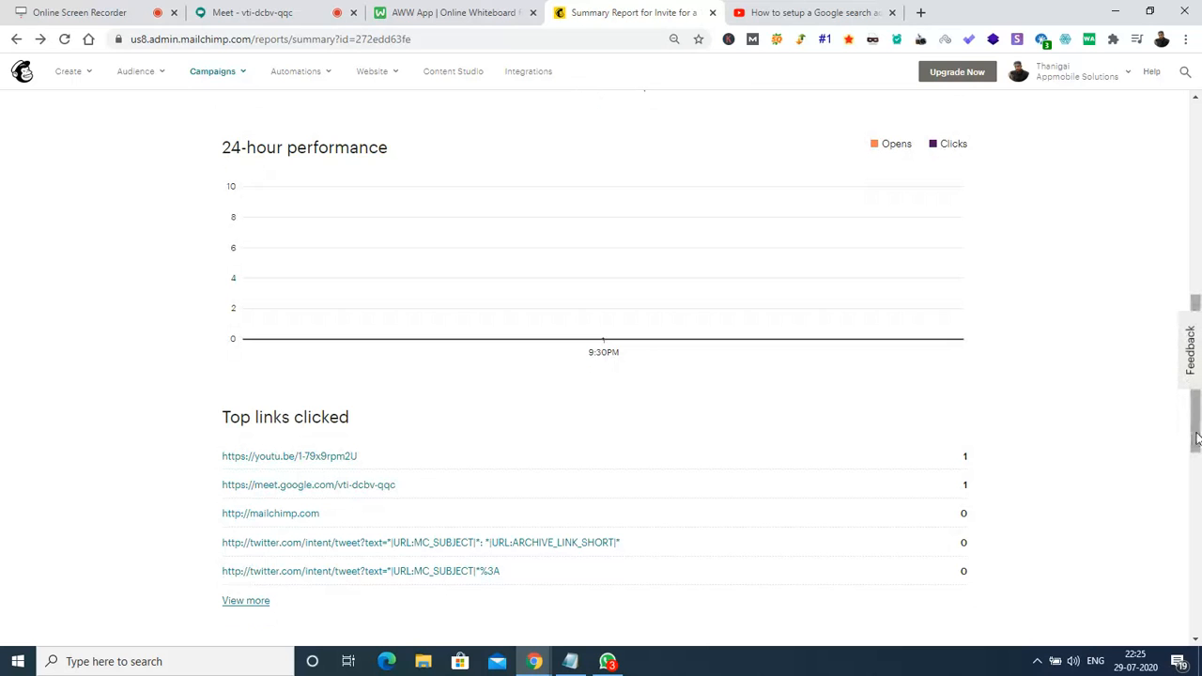
pyautogui.moveTo(1197, 430); pyautogui.dragTo(1196, 513)
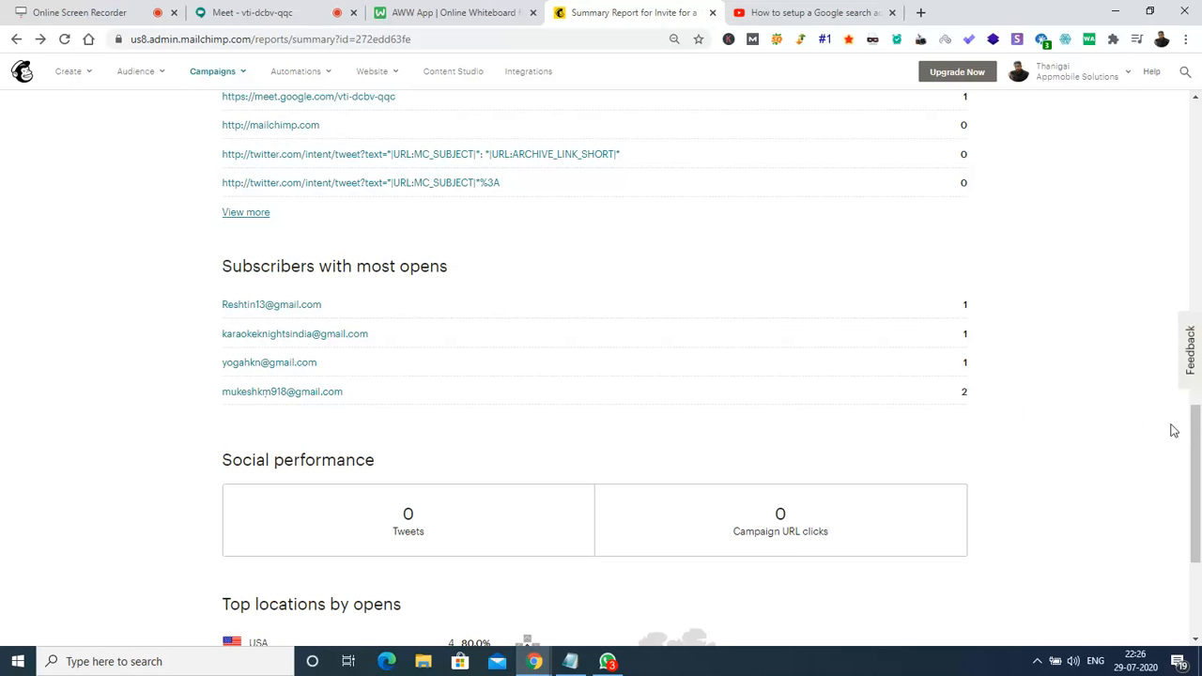
pyautogui.moveTo(1196, 432); pyautogui.dragTo(1198, 606)
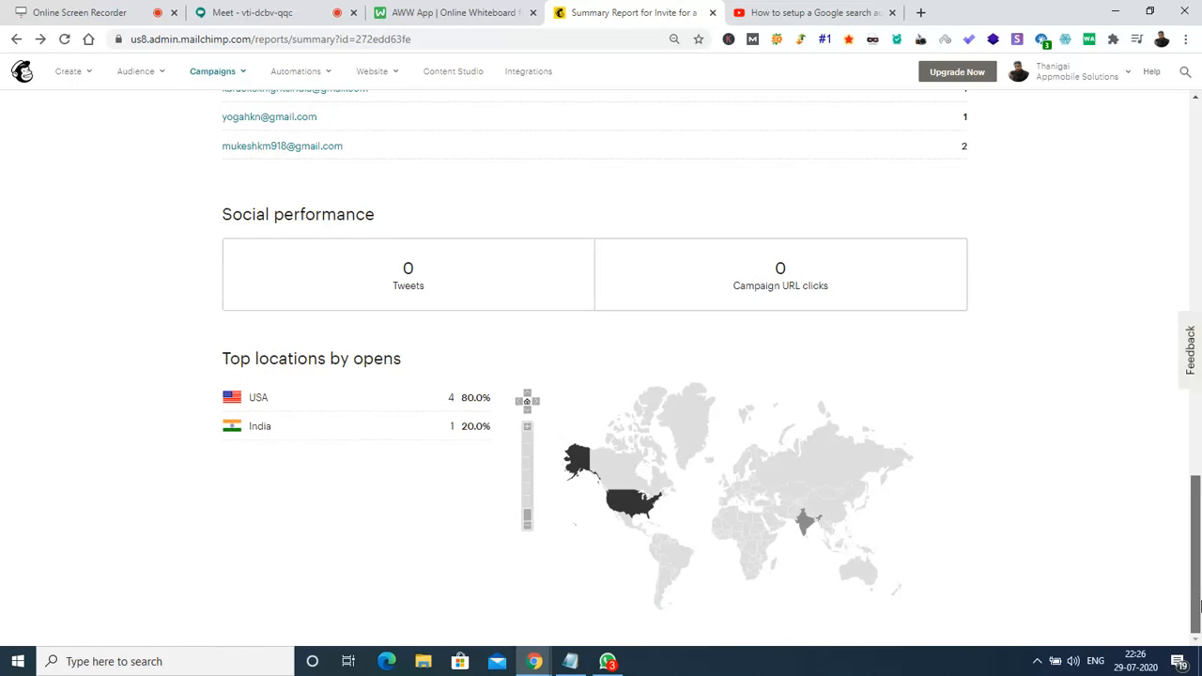
pyautogui.moveTo(1196, 606); pyautogui.dragTo(1193, 113)
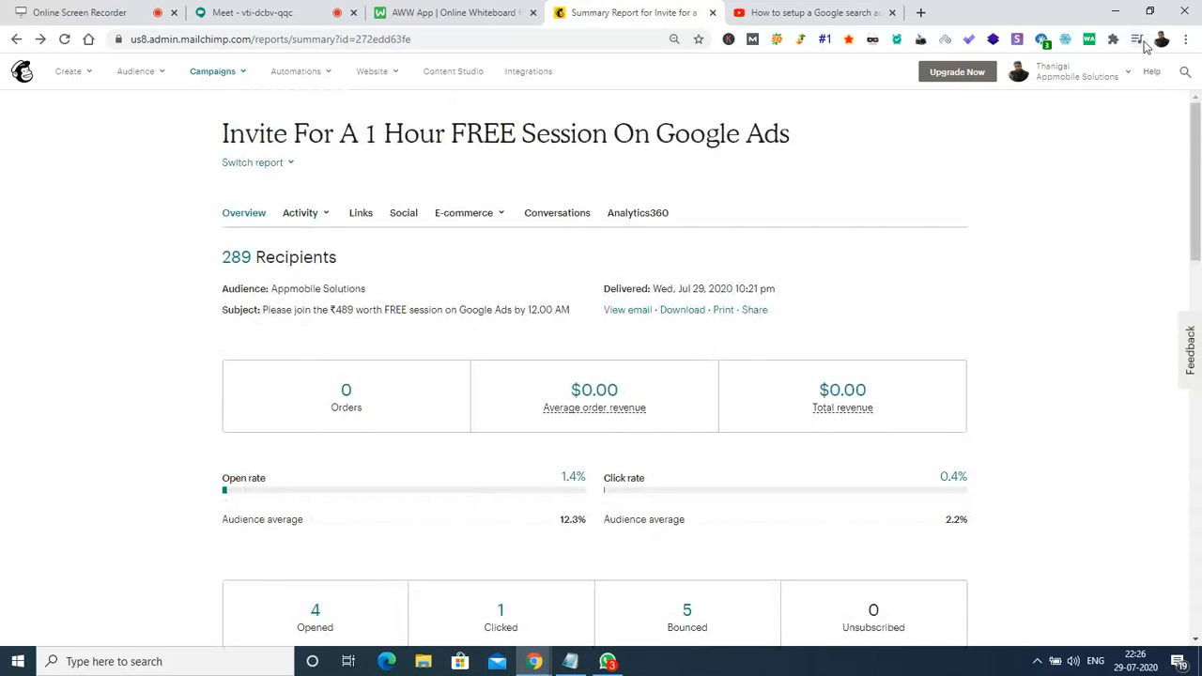
# Reload the invite campaign report and scroll its updated figures: 5 opened, 1.8% open rate.
pyautogui.click(64, 40)
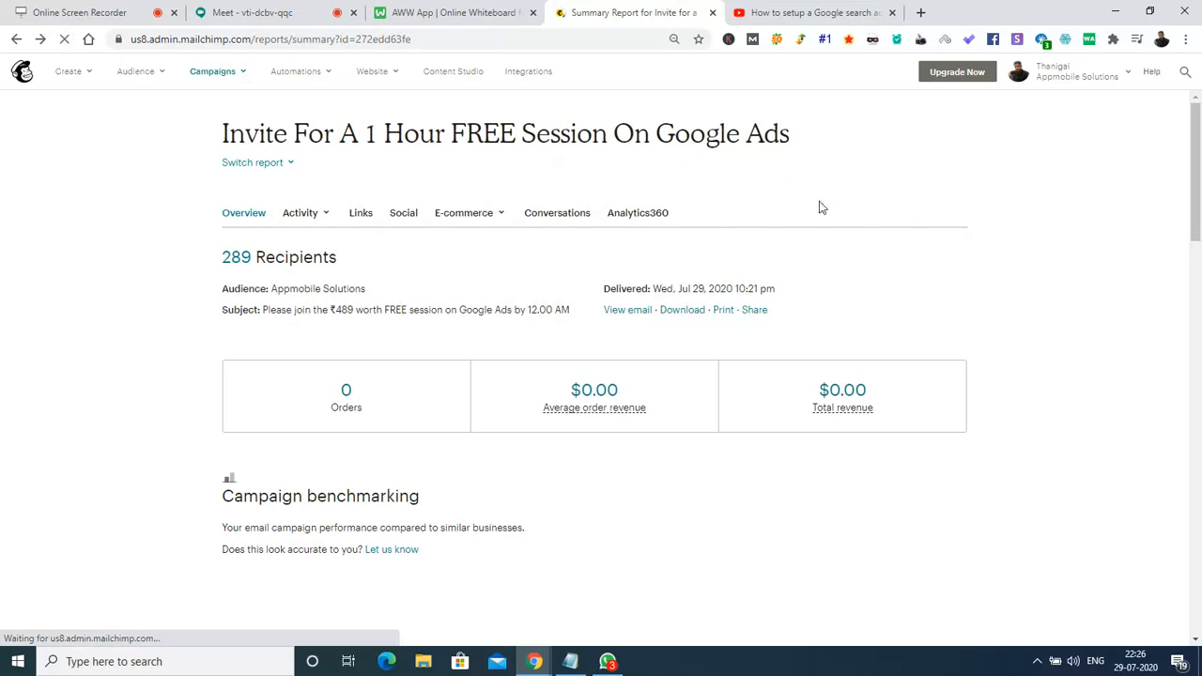
pyautogui.moveTo(1197, 136); pyautogui.dragTo(1200, 285)
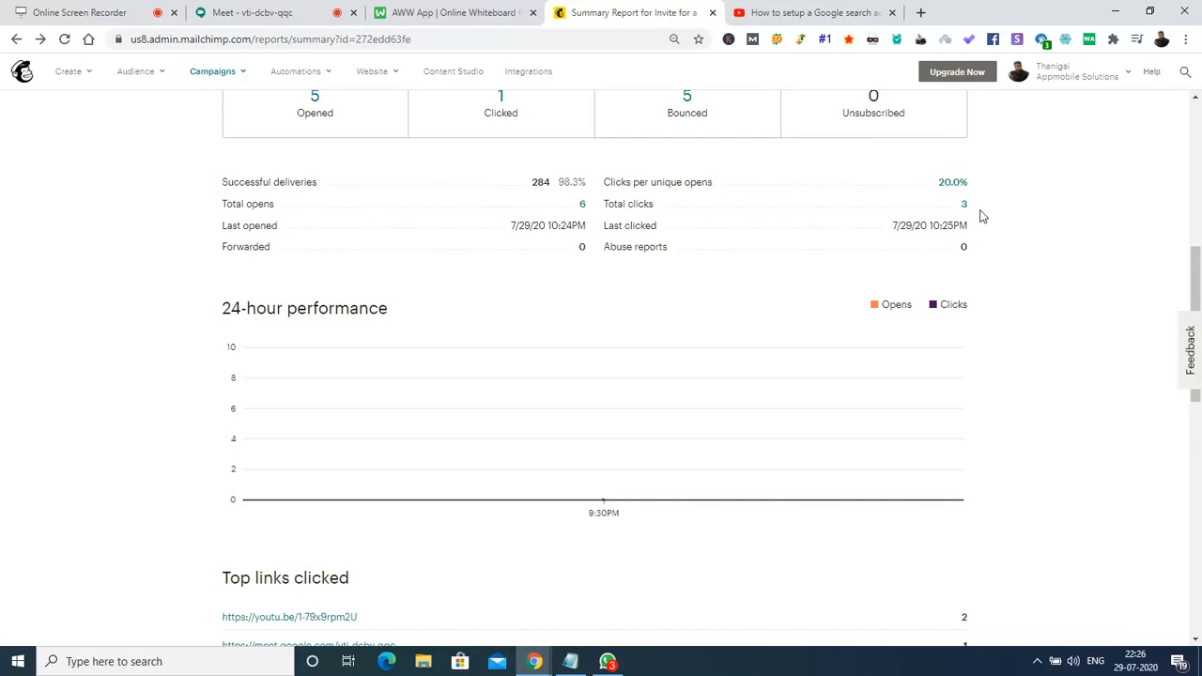
pyautogui.moveTo(1197, 268); pyautogui.dragTo(1197, 445)
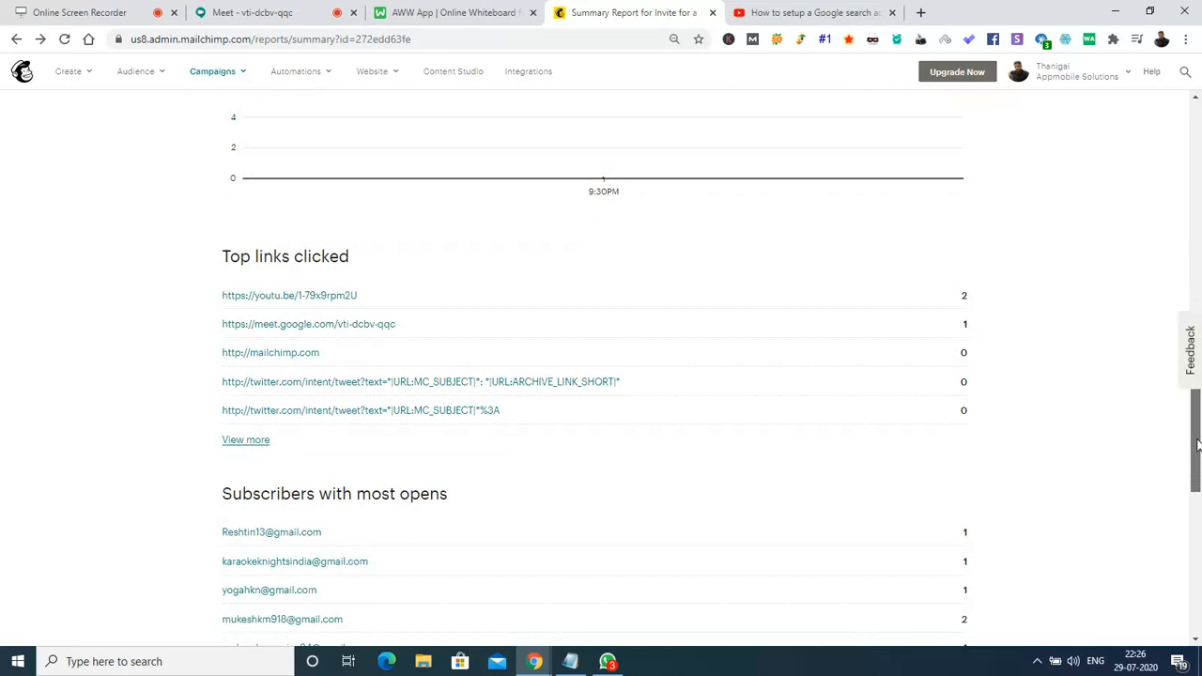
pyautogui.moveTo(1197, 444); pyautogui.dragTo(1197, 485)
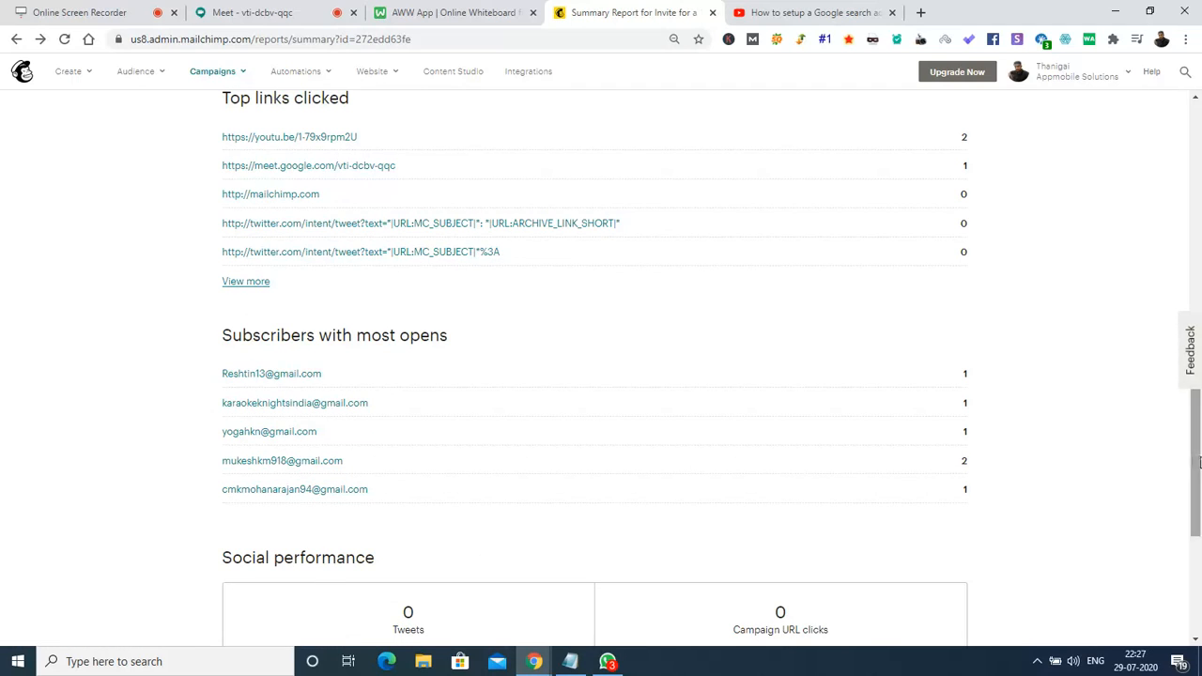
pyautogui.moveTo(1195, 421); pyautogui.dragTo(1198, 131)
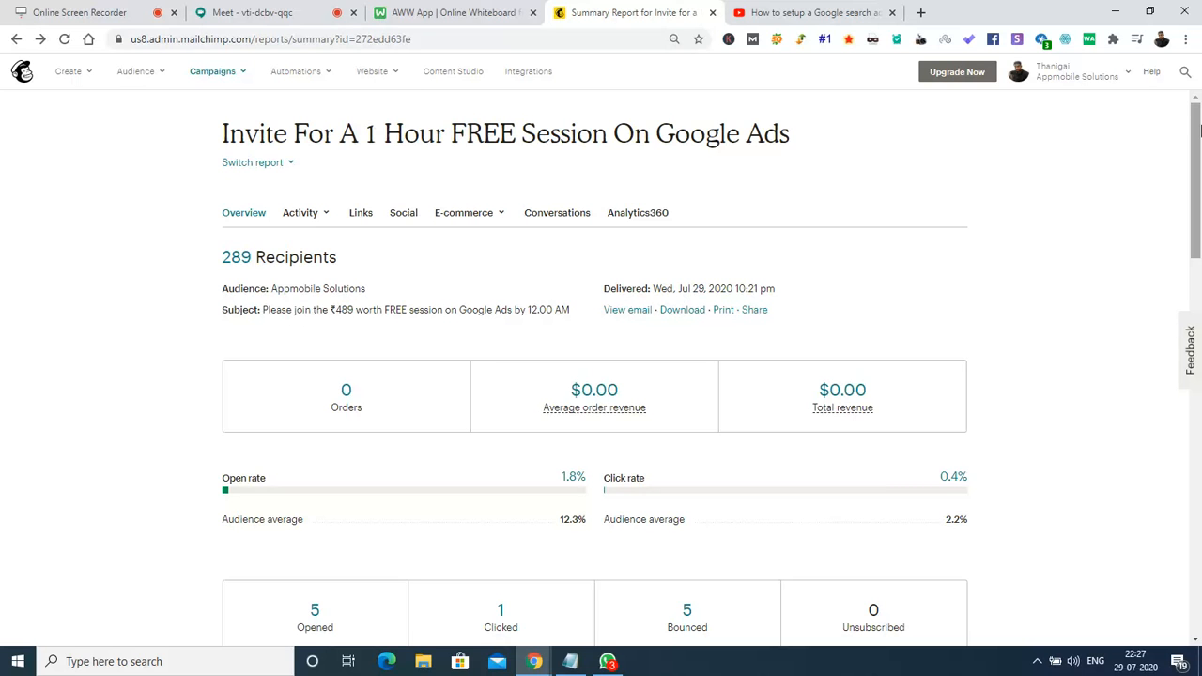
pyautogui.moveTo(1199, 141)
pyautogui.mouseDown()
pyautogui.moveTo(1195, 333)
pyautogui.moveTo(1195, 127)
pyautogui.mouseUp()
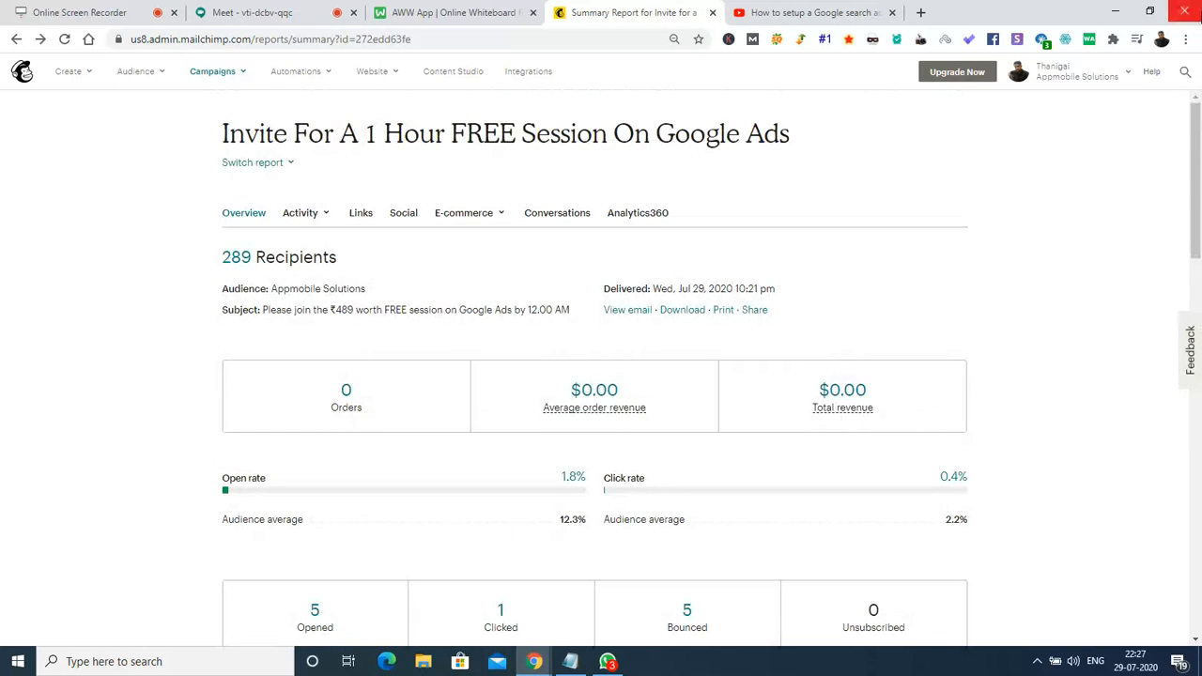
# Reload and review the report showing 289 recipients, then switch to the Google Meet call.
pyautogui.click(64, 40)
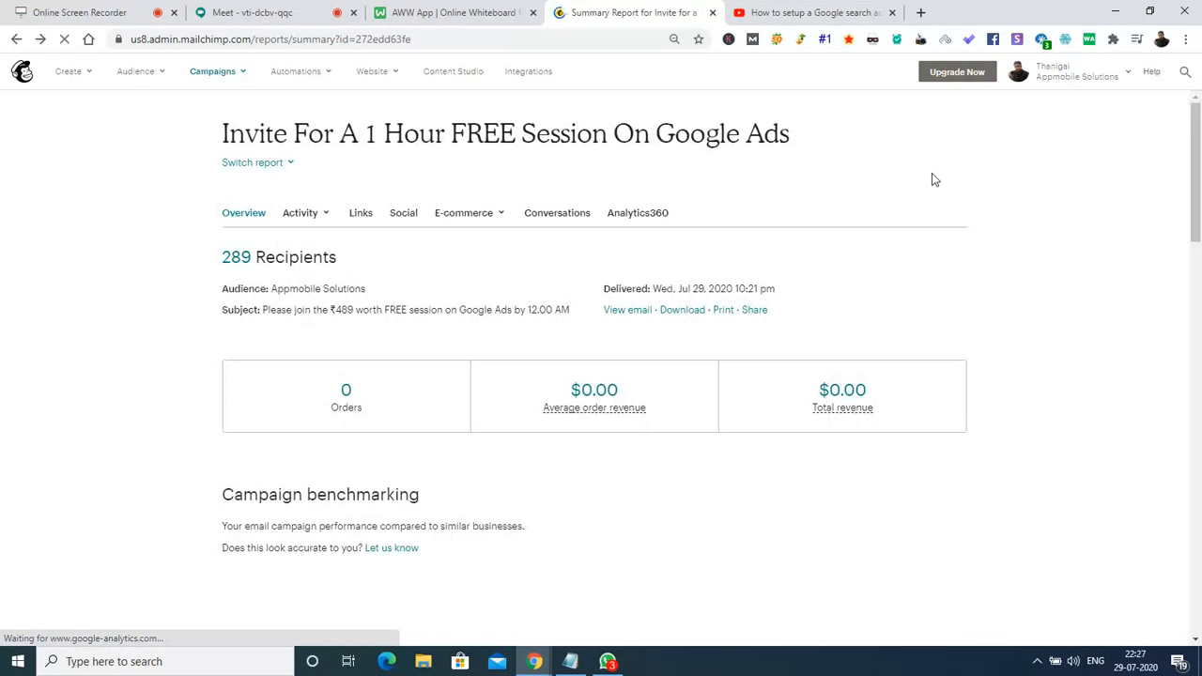
pyautogui.moveTo(1198, 187); pyautogui.dragTo(1199, 226)
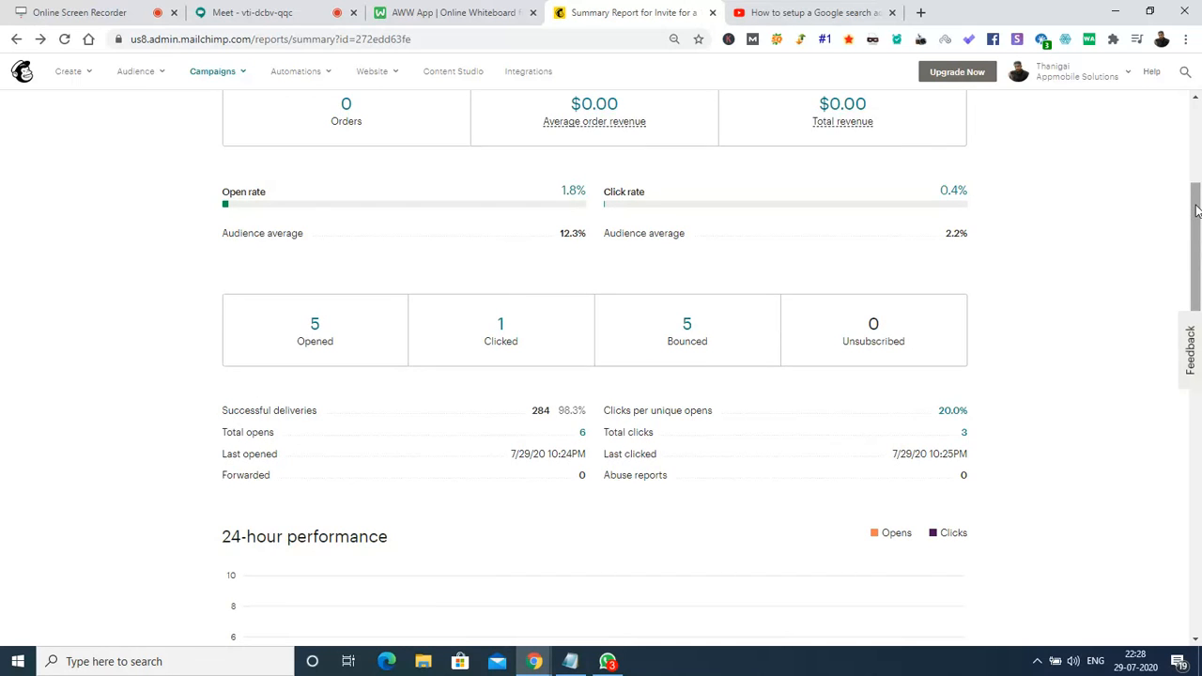
pyautogui.moveTo(1198, 212); pyautogui.dragTo(1197, 347)
pyautogui.moveTo(1200, 487); pyautogui.dragTo(1199, 216)
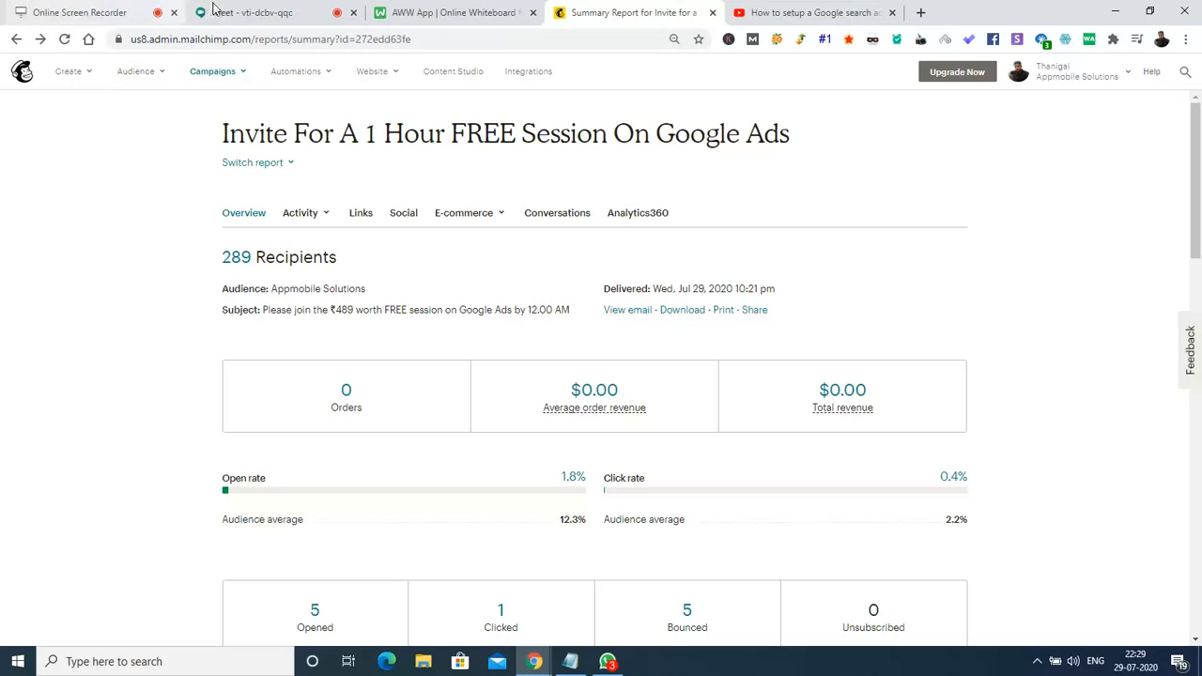
pyautogui.click(249, 12)
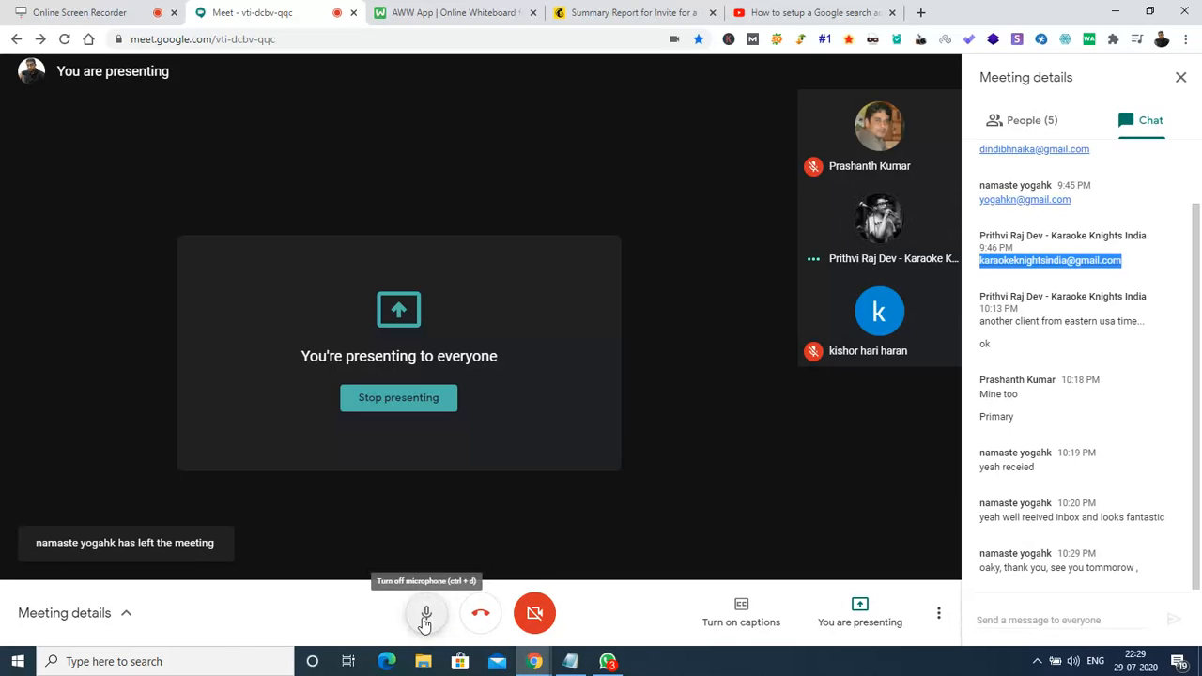
# Toggle the Google Meet microphone off and on several times.
pyautogui.click(425, 616)
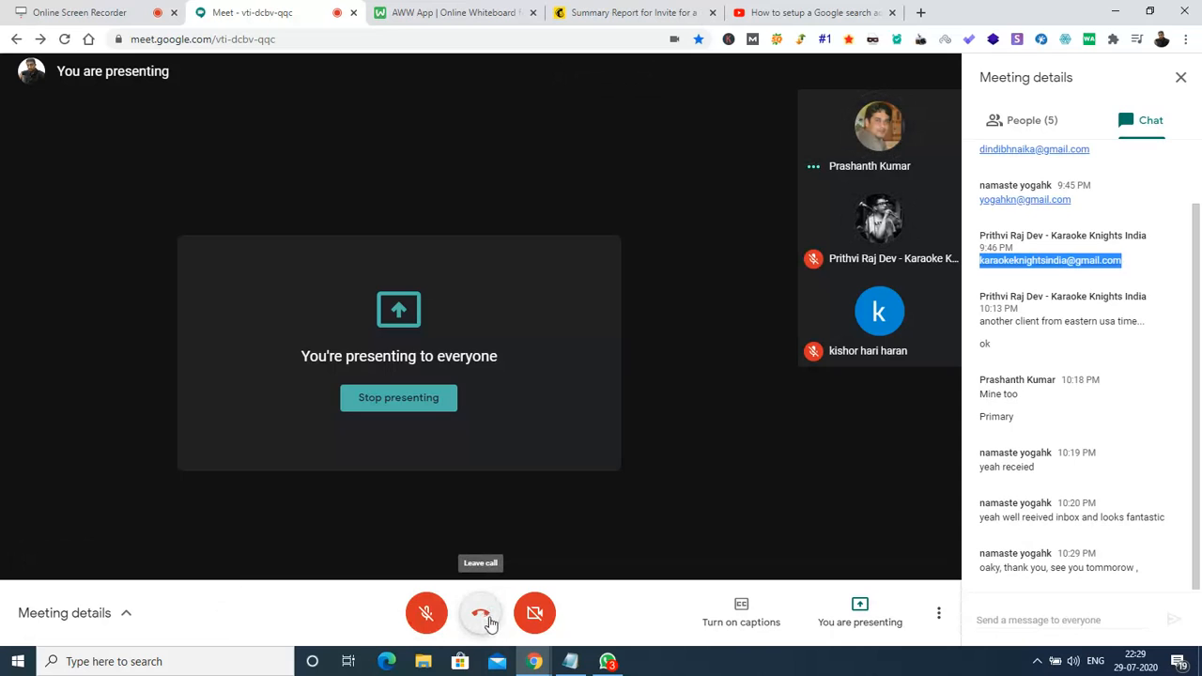
pyautogui.click(425, 616)
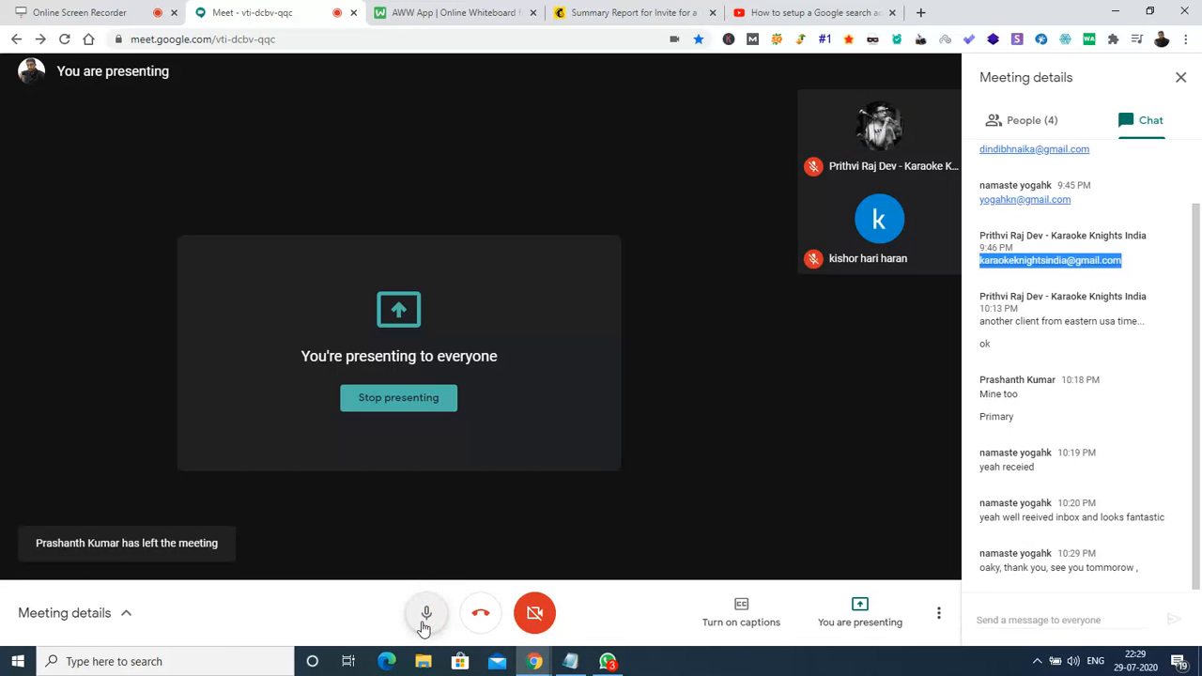
pyautogui.click(424, 620)
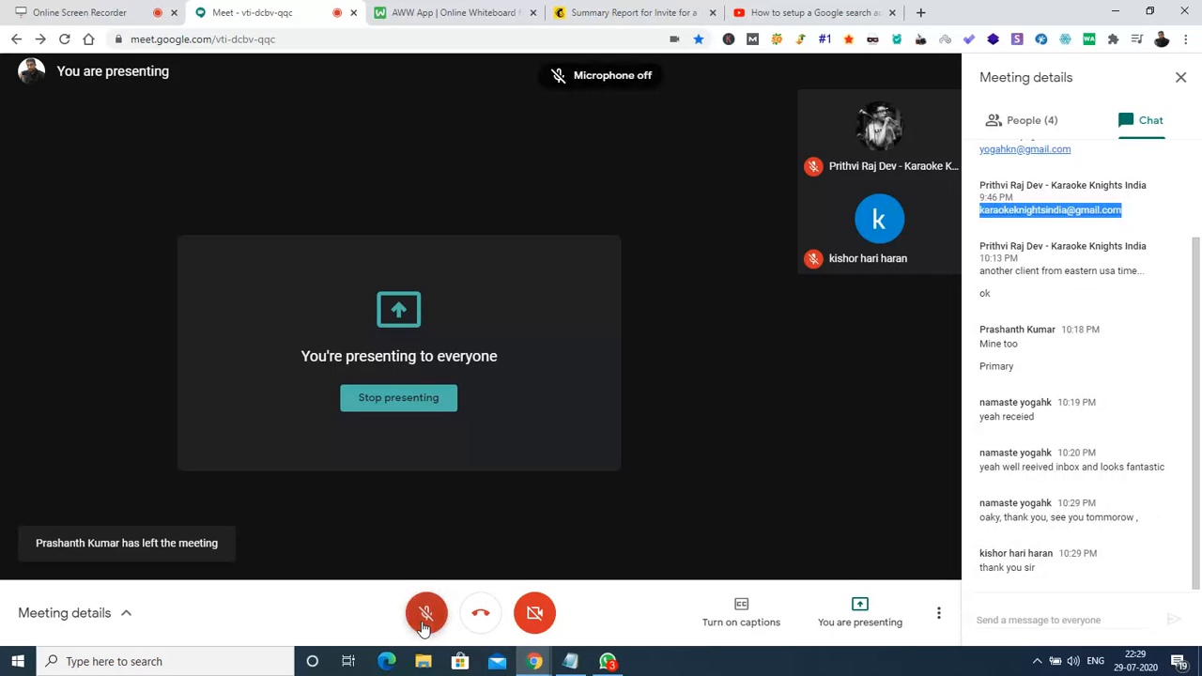
pyautogui.click(425, 620)
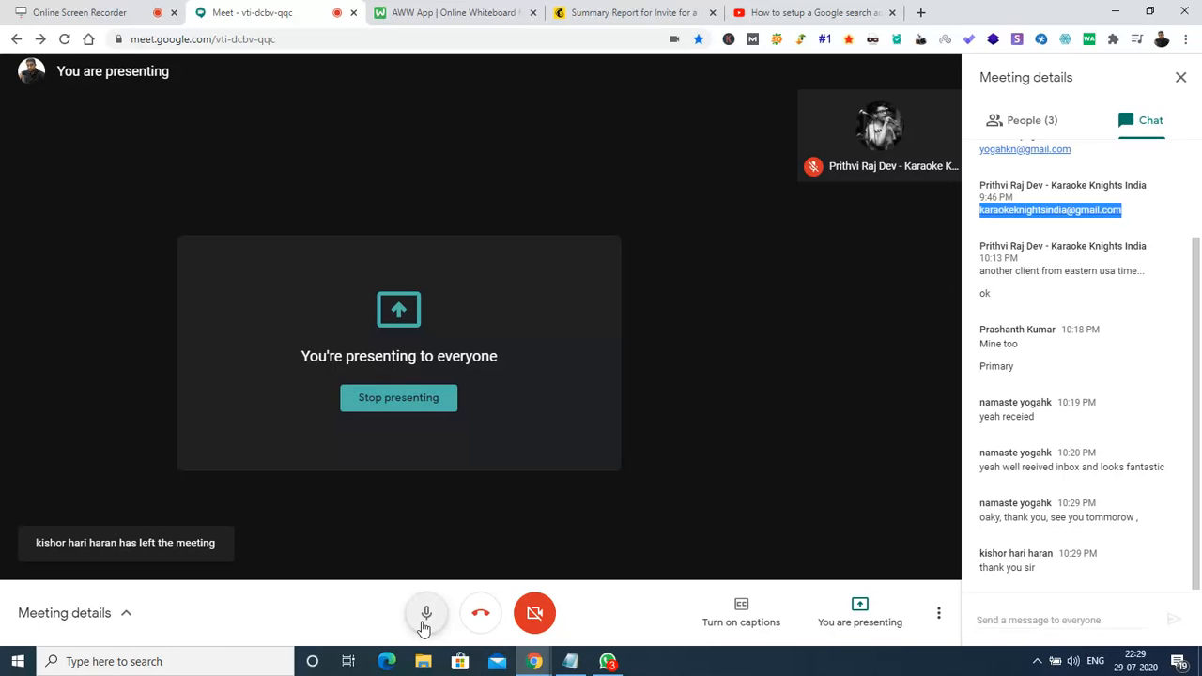
pyautogui.click(425, 614)
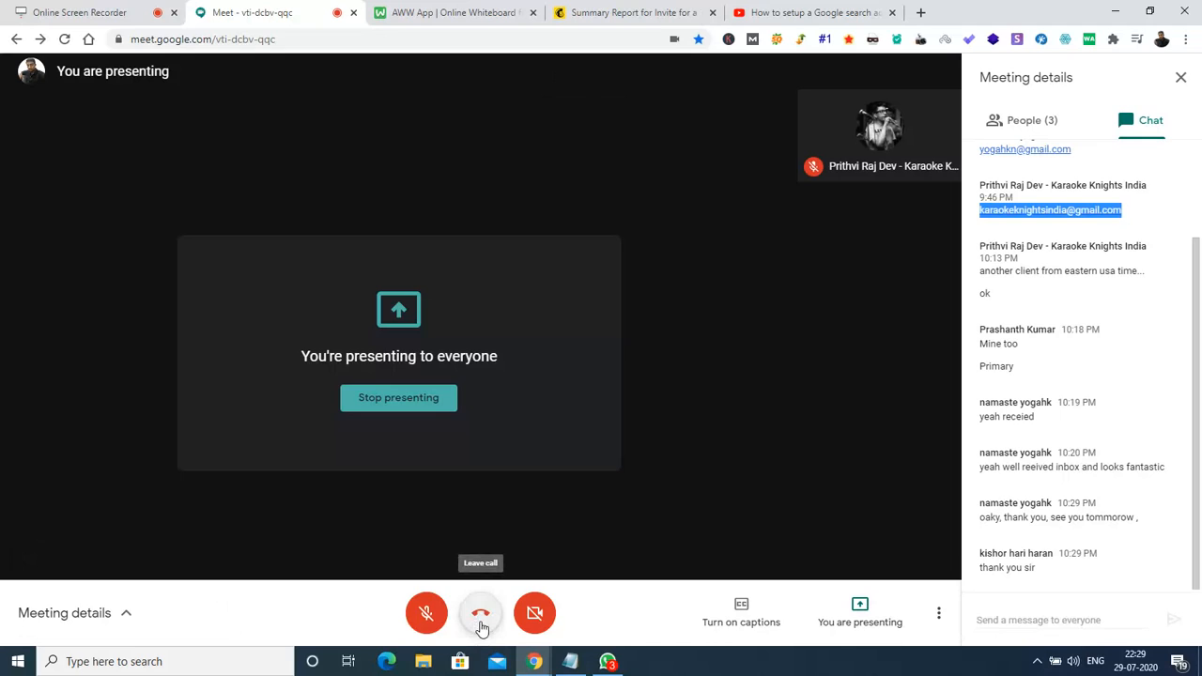
pyautogui.click(427, 615)
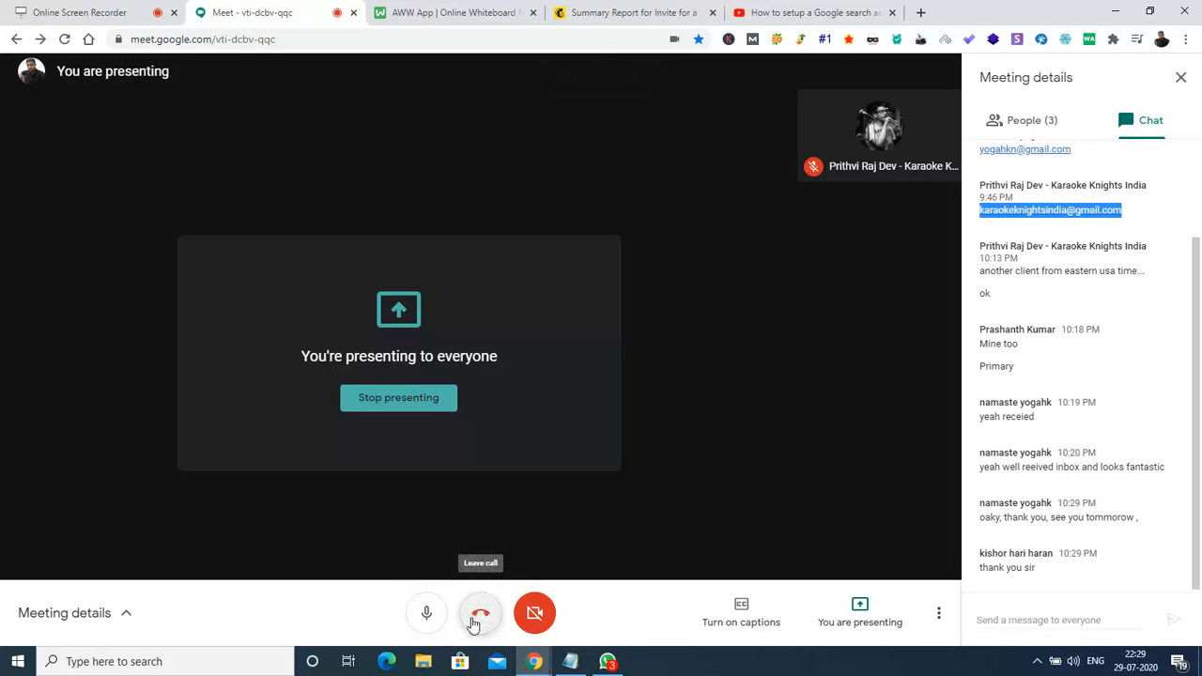
# Mute the microphone, stop presenting the shared screen and leave the meeting.
pyautogui.click(427, 618)
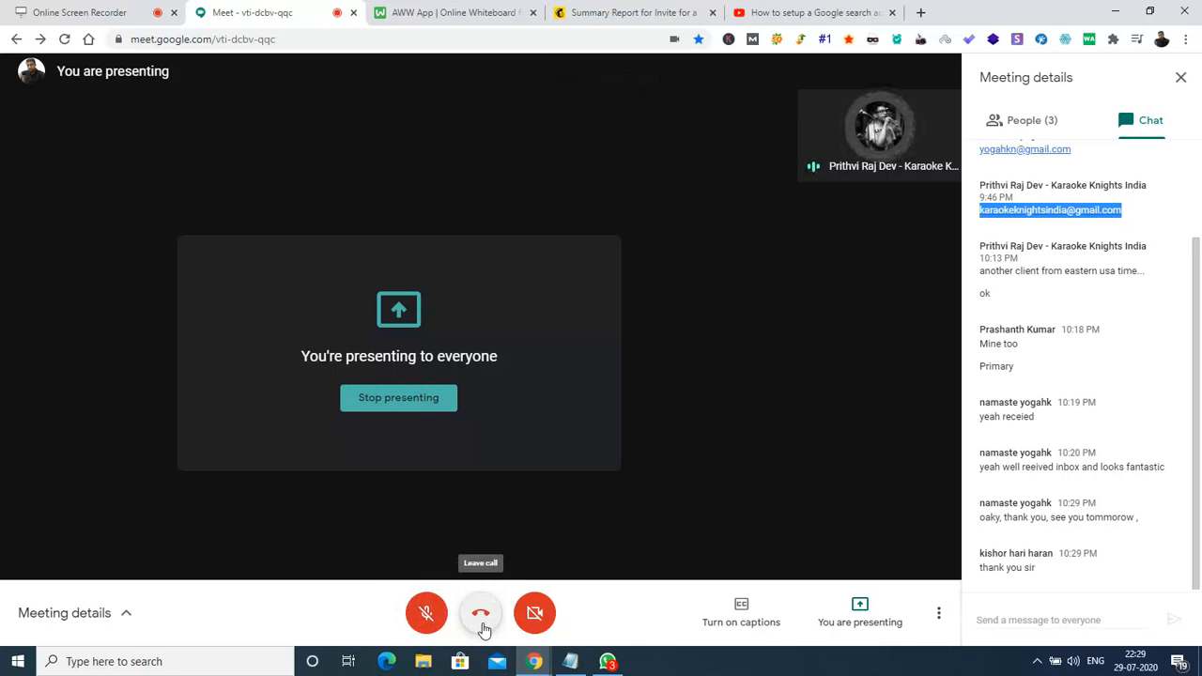
pyautogui.click(415, 416)
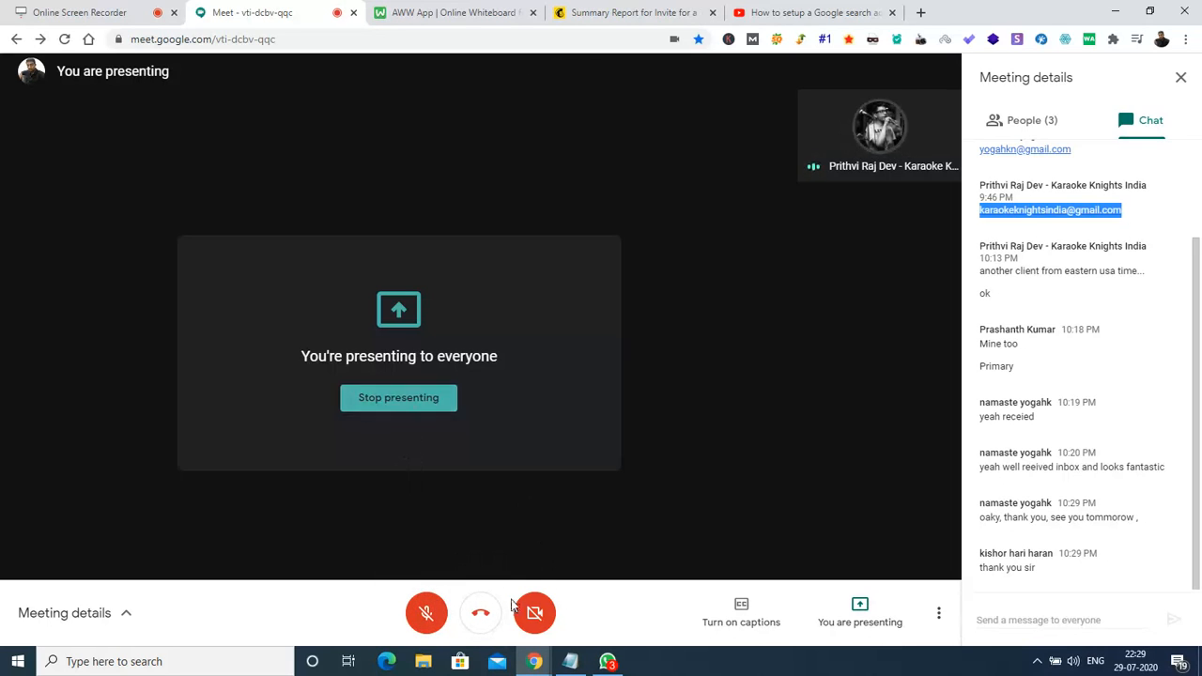
pyautogui.click(479, 617)
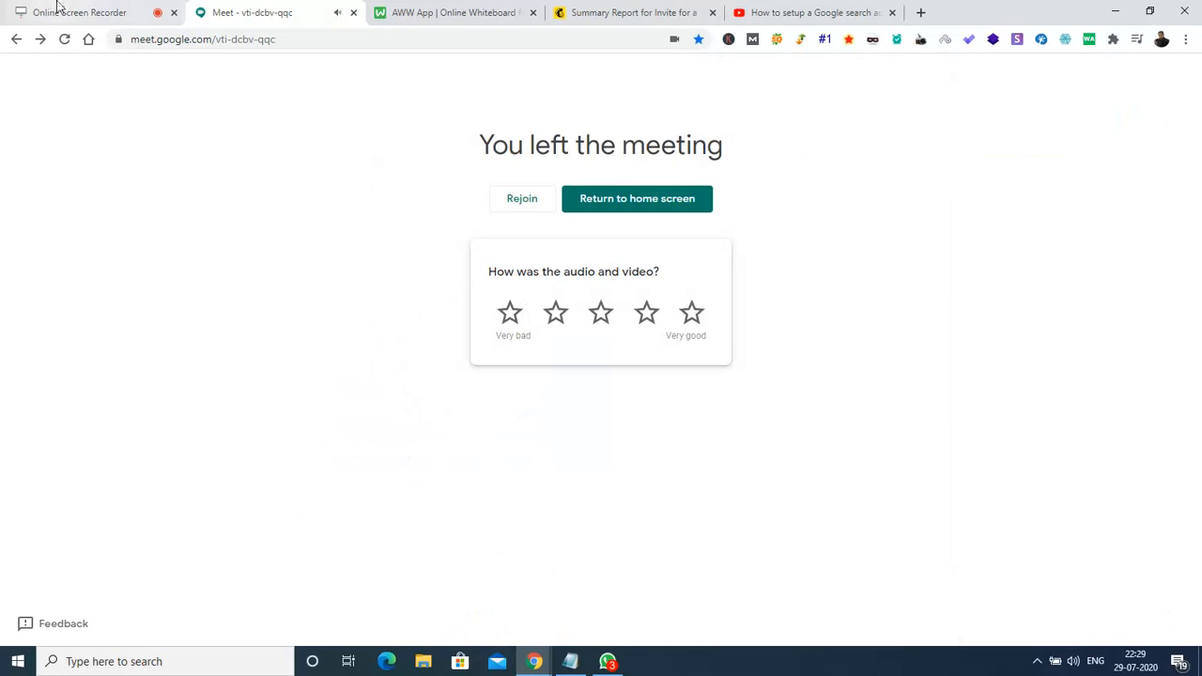